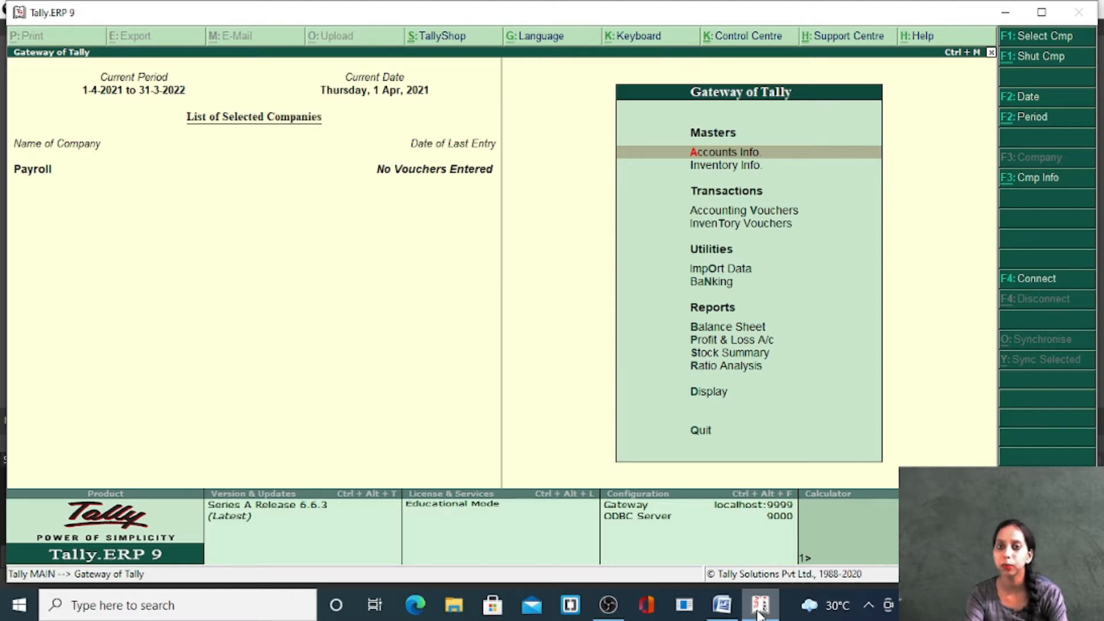
Open the company's accounting features and set Maintain payroll to Yes.
key(F11)
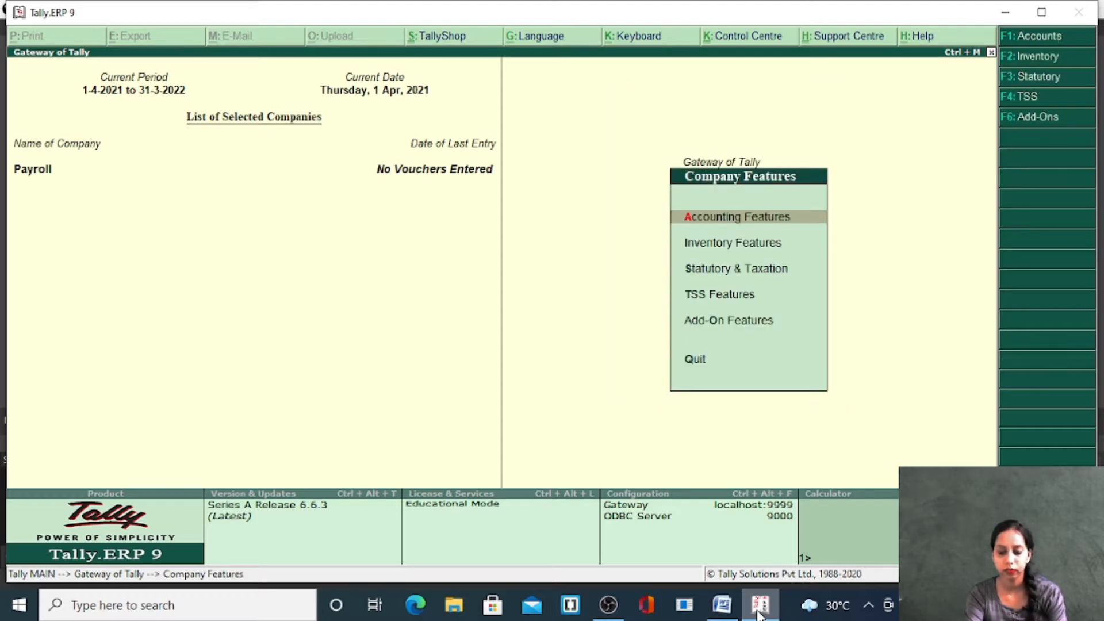
key(Return)
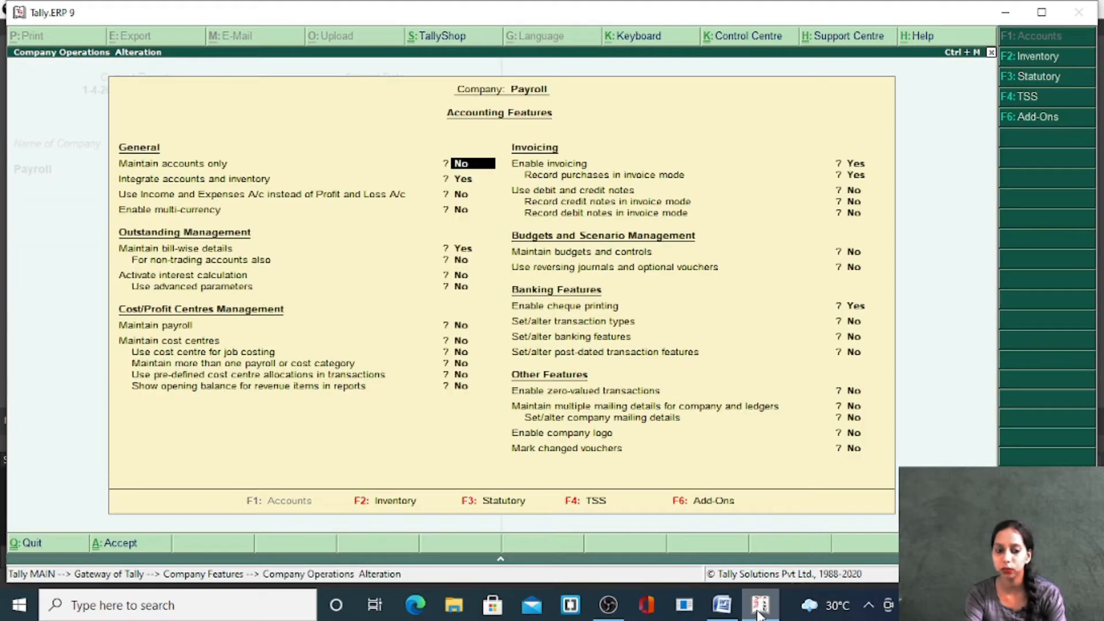
key(Return)
key(Return)
key(Return)
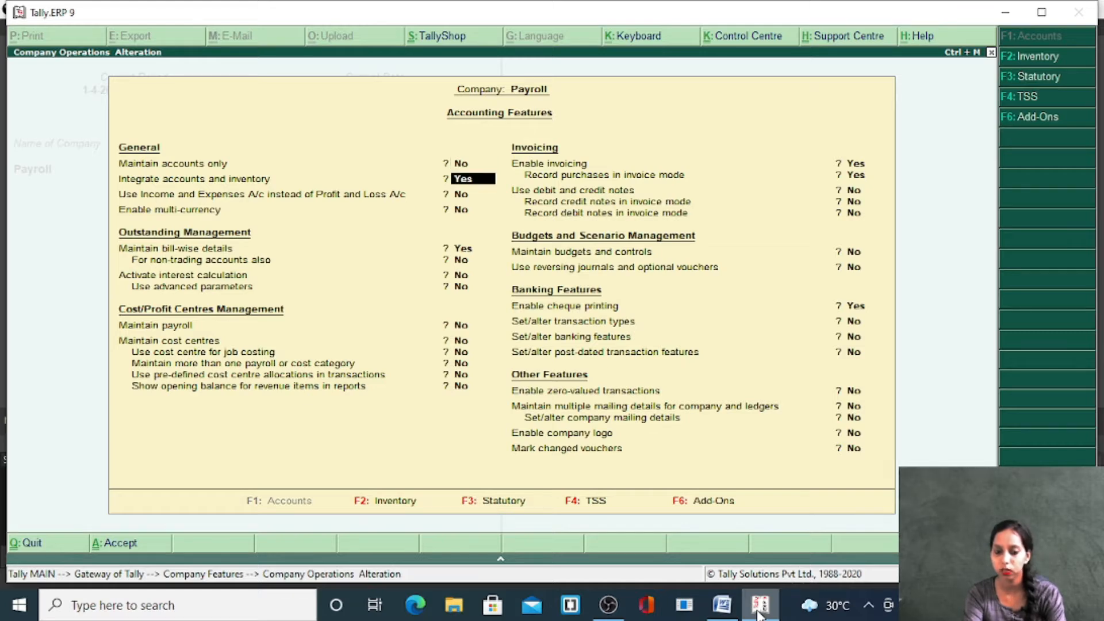
key(Return)
key(Return)
key(Return)
key(Return)
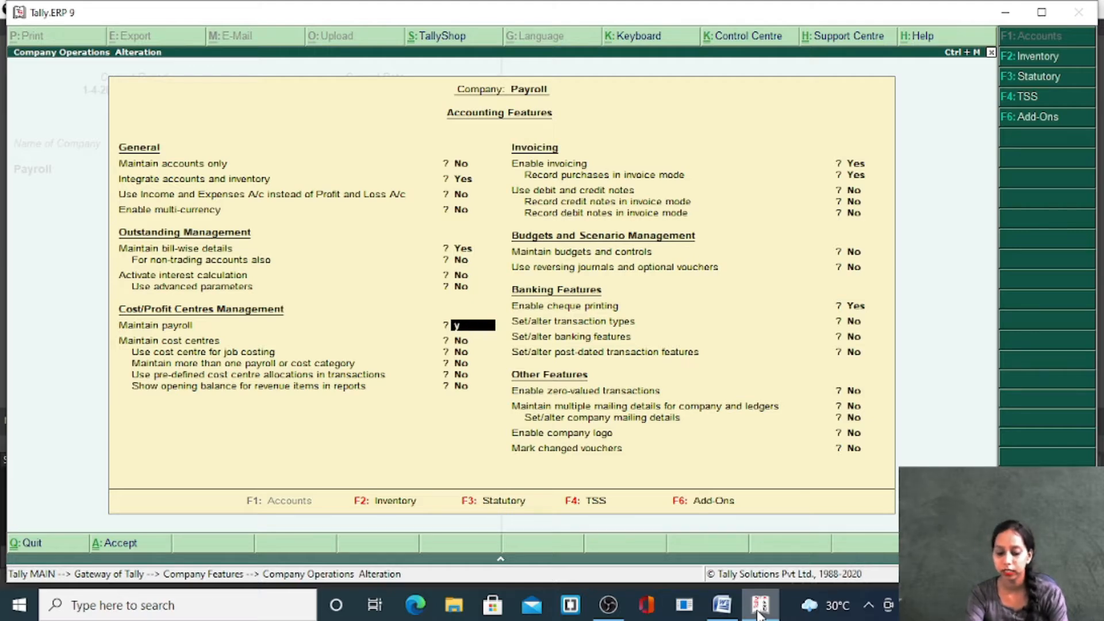
text(y)
key(Return)
Set Maintain more than one payroll or cost category to Yes and accept the accounting features with the remaining options as they are.
key(Return)
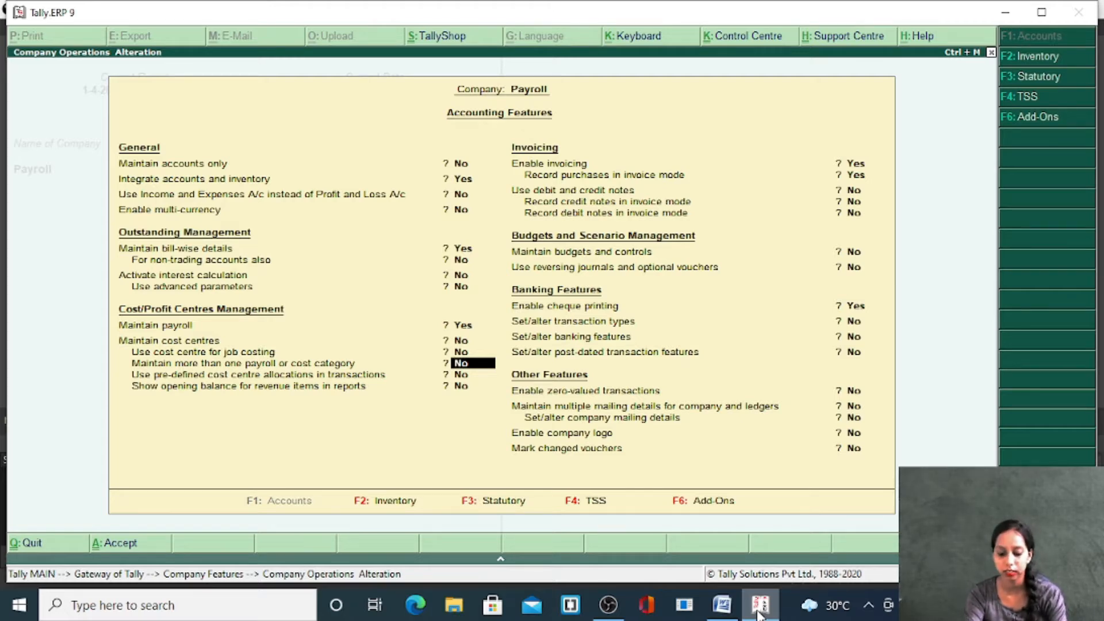
text(yes)
key(Return)
key(Return)
key(Return)
key(Return)
key(Return)
key(Return)
key(Return)
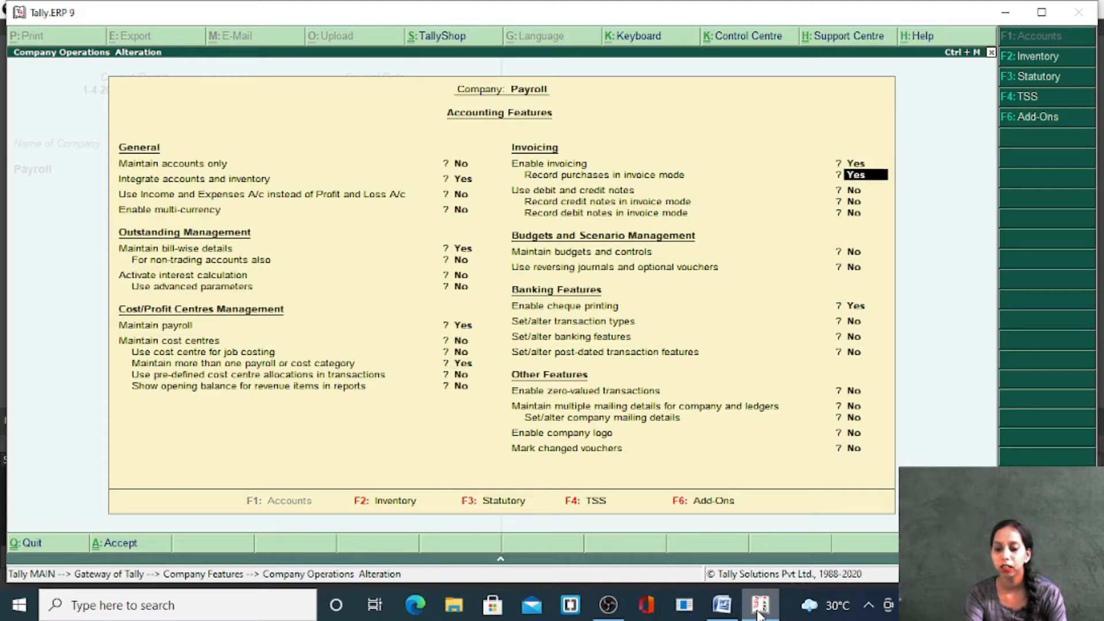
key(Return)
key(Return)
key(Return)
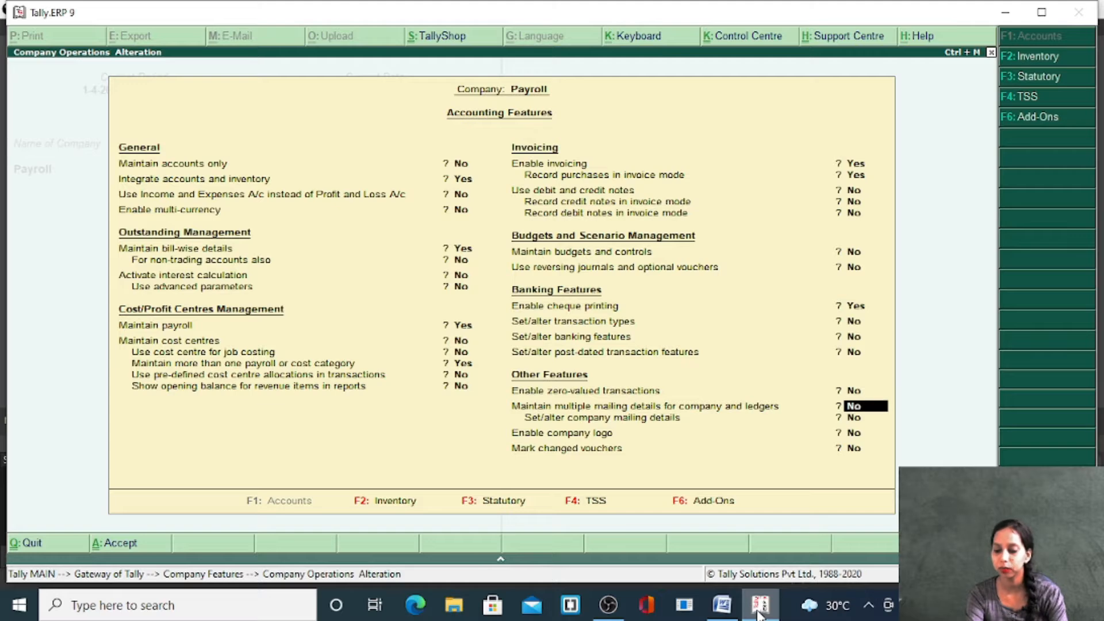
key(Return)
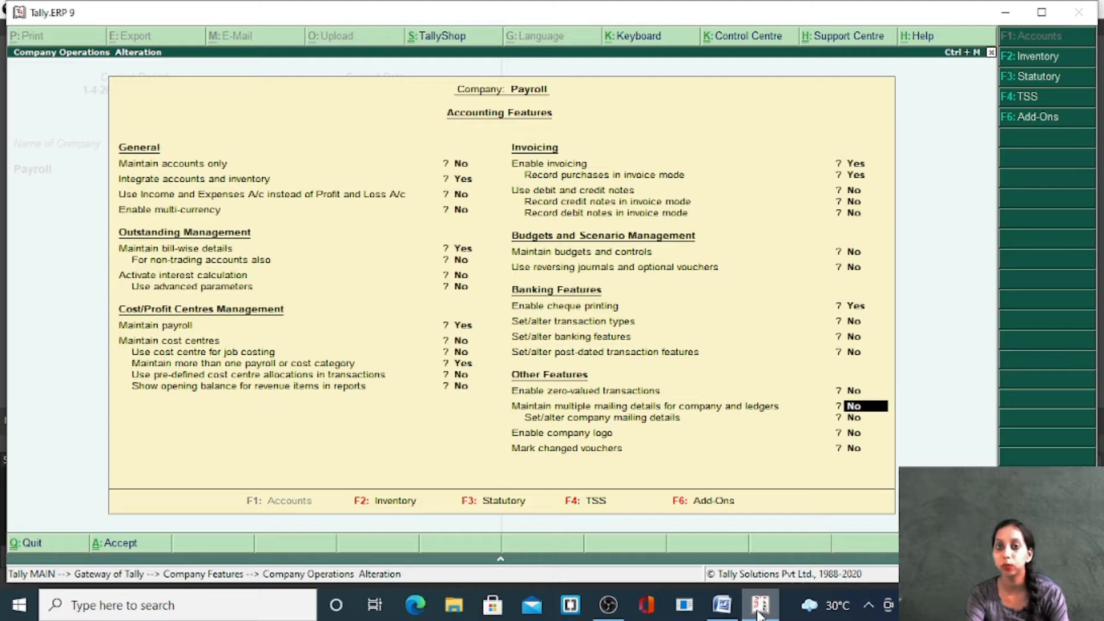
key(Return)
key(Return)
key(Return)
key(Return)
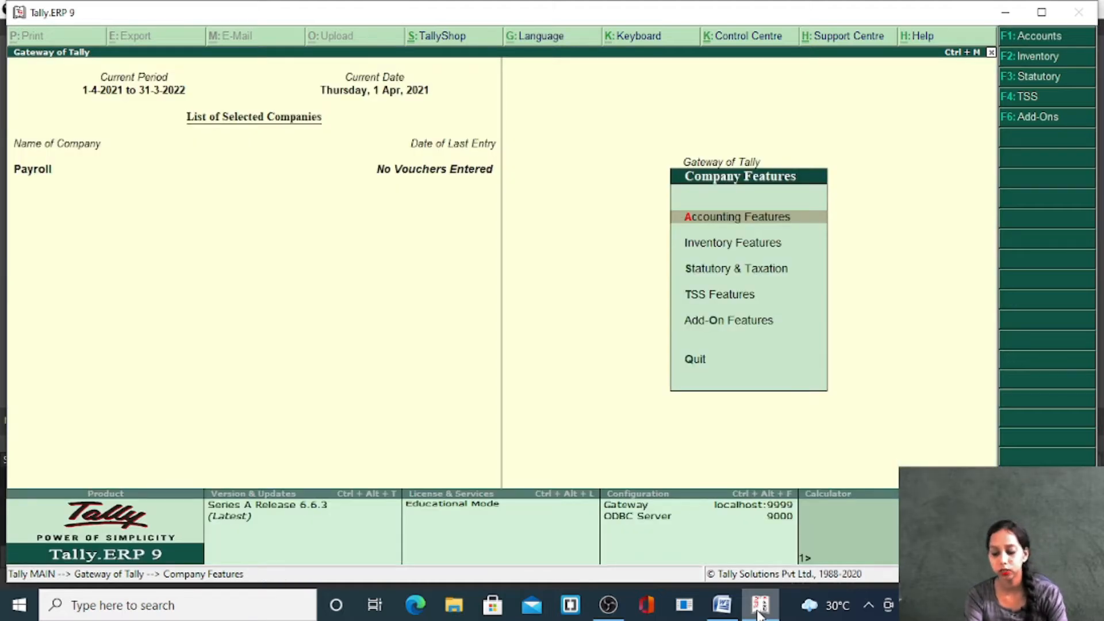
Open the company's statutory and taxation features and set Enable payroll statutory to Yes.
key(Down)
key(Down)
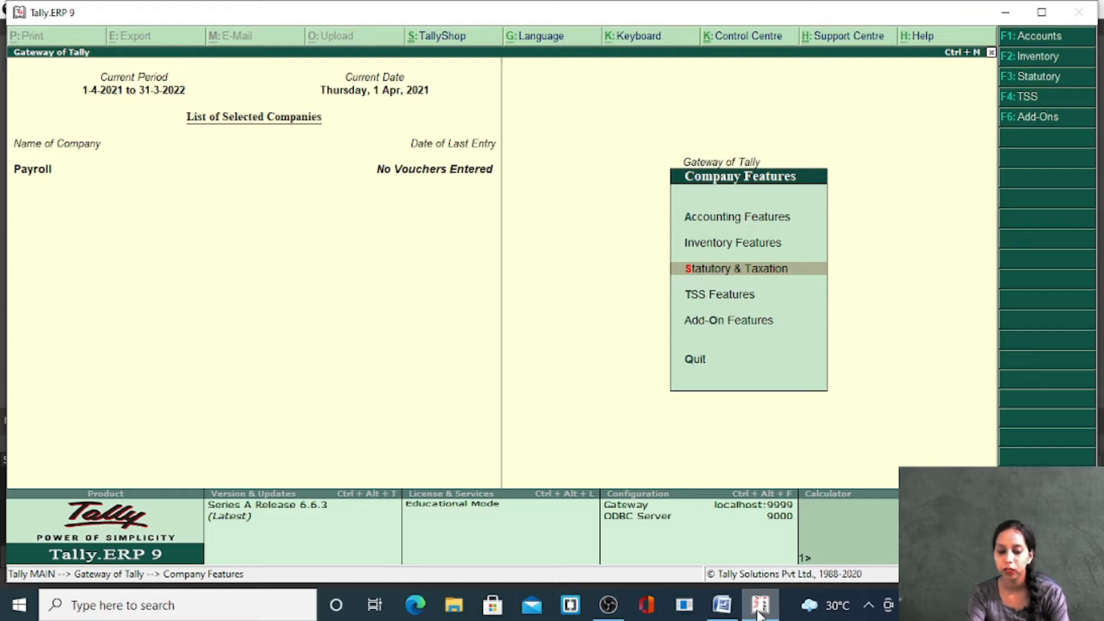
key(Return)
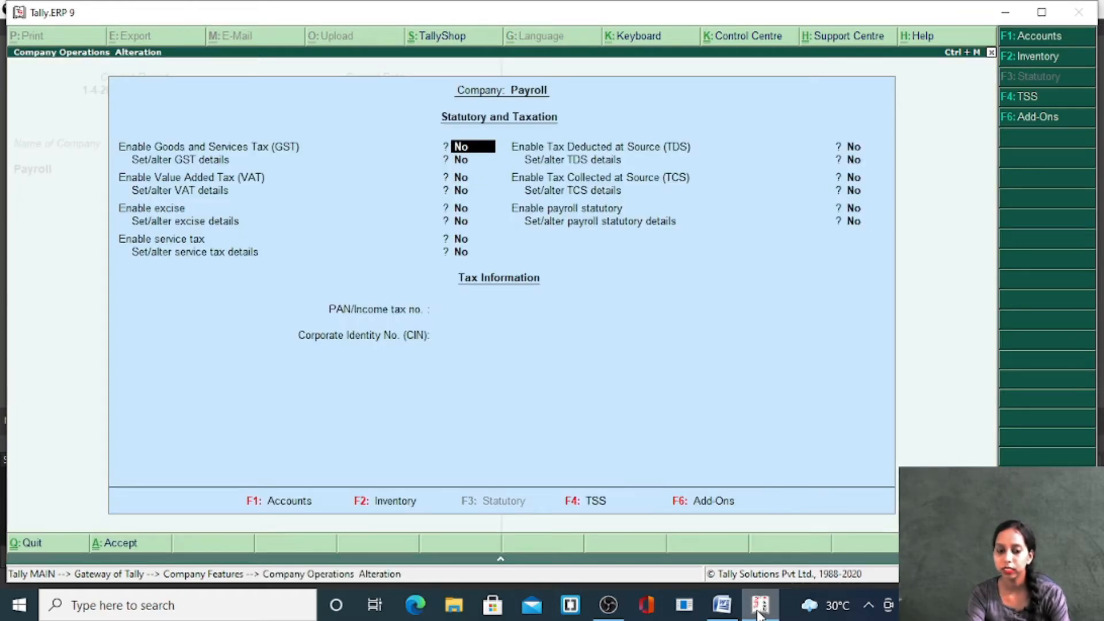
key(Return)
key(Return)
key(Return)
key(Return)
key(Return)
key(Return)
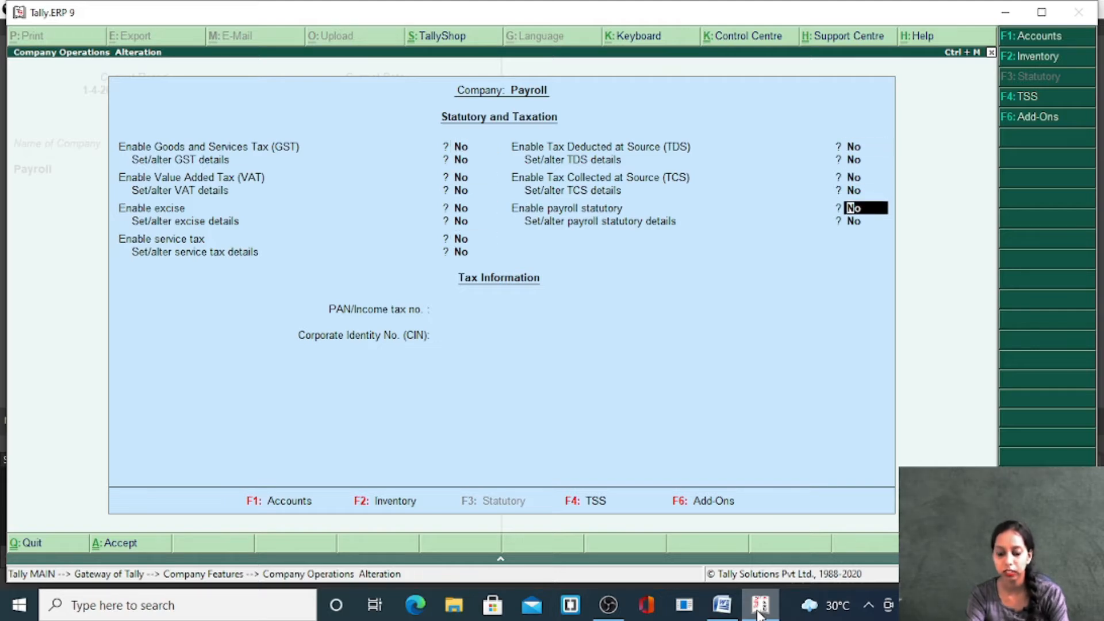
text(yes)
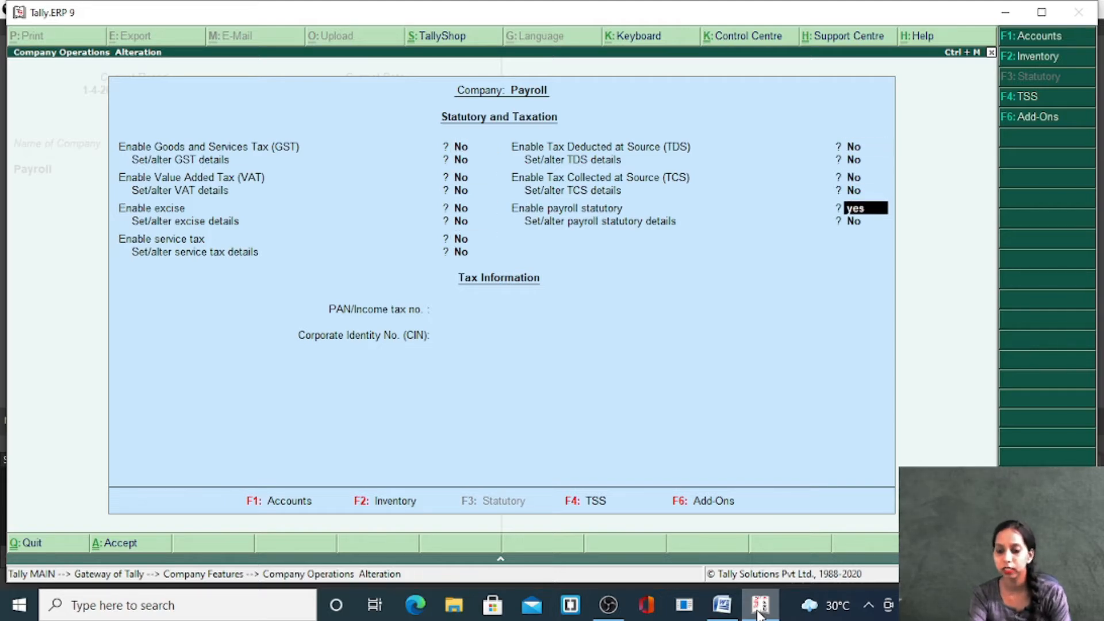
key(Return)
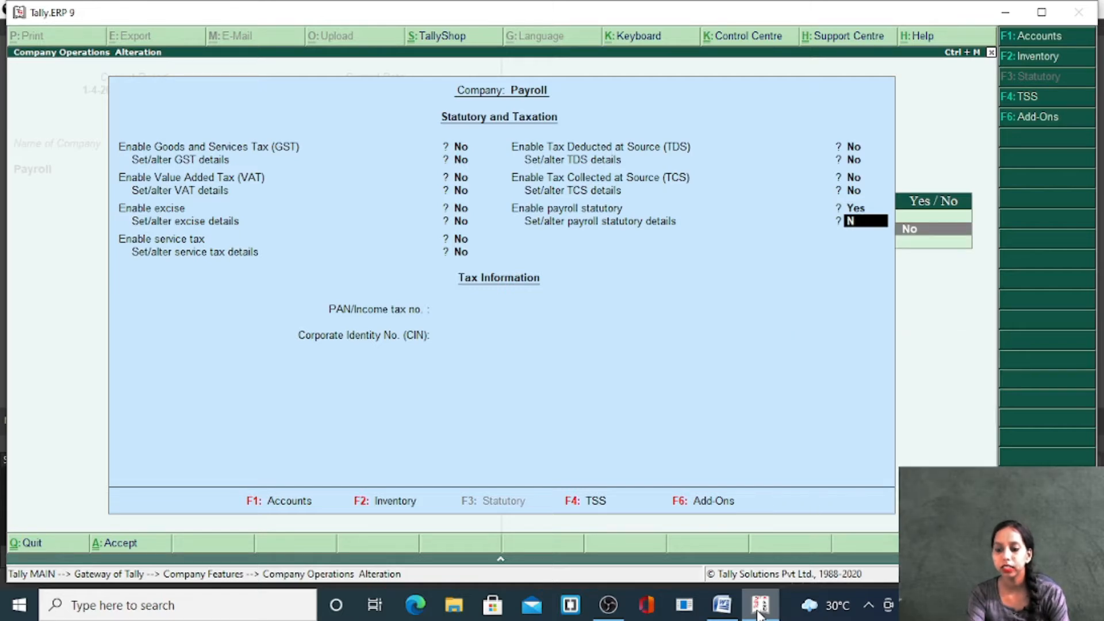
Set Set/alter payroll statutory details to Yes to open the details form.
key(BackSpace)
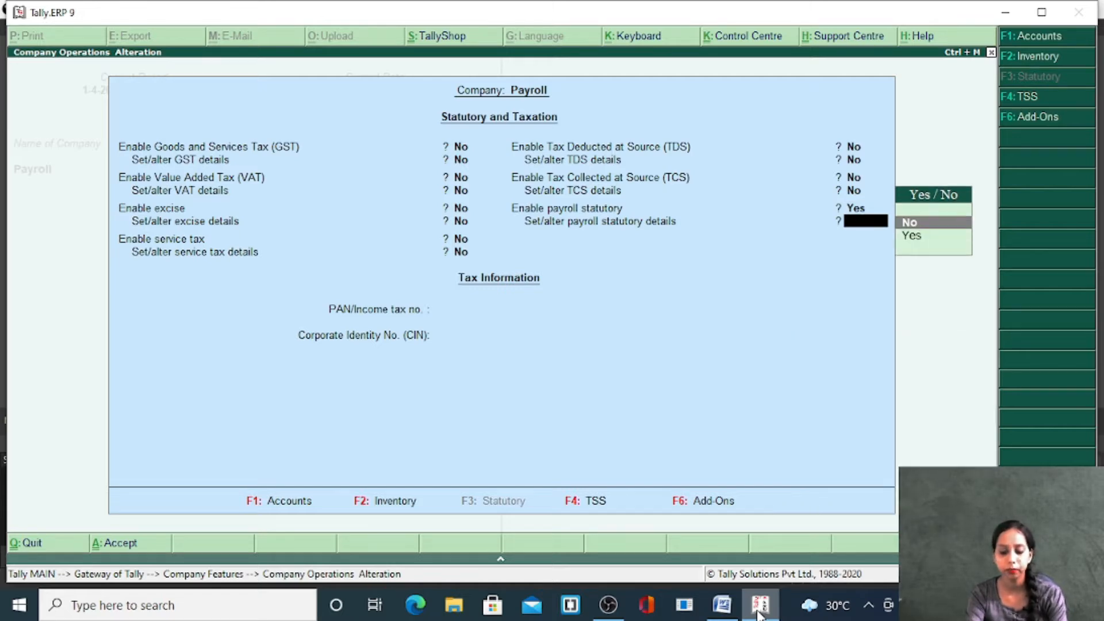
text(yes)
key(Return)
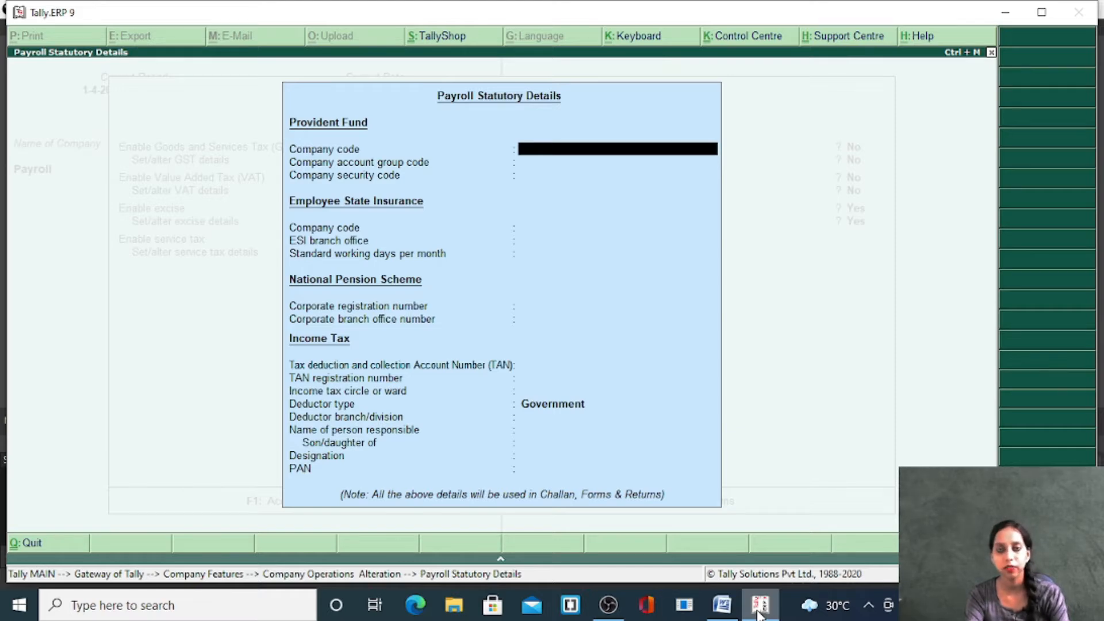
Leave the provident fund, state insurance, pension scheme and TAN fields blank and set the income tax deductor type to Others.
key(Return)
key(Return)
key(Return)
key(Return)
key(Return)
key(Return)
key(Return)
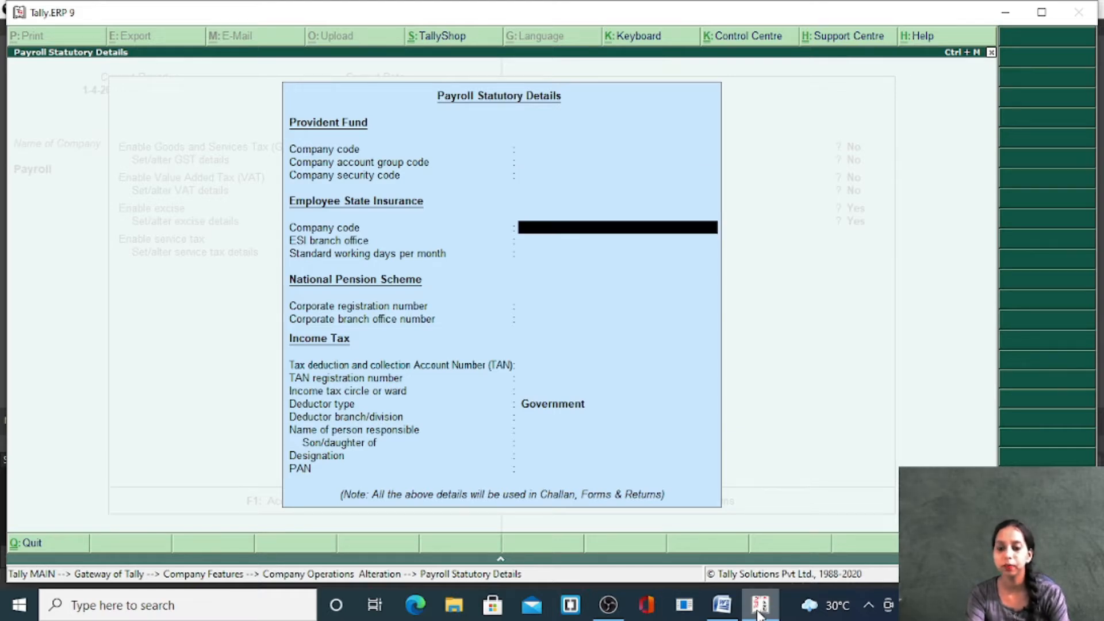
key(Return)
key(Return)
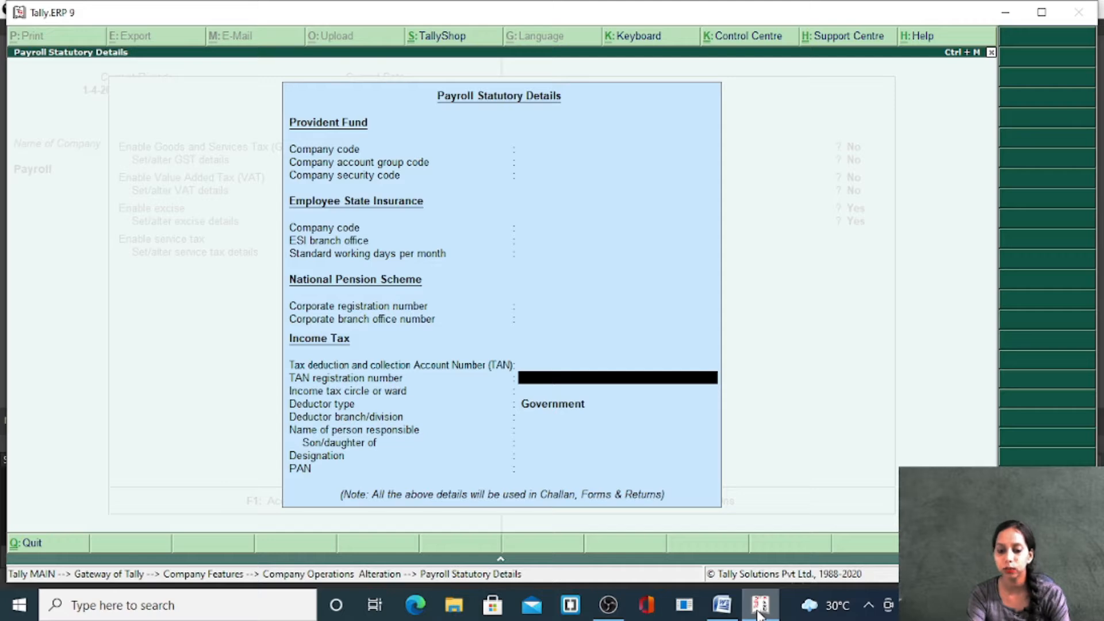
key(Return)
key(Return)
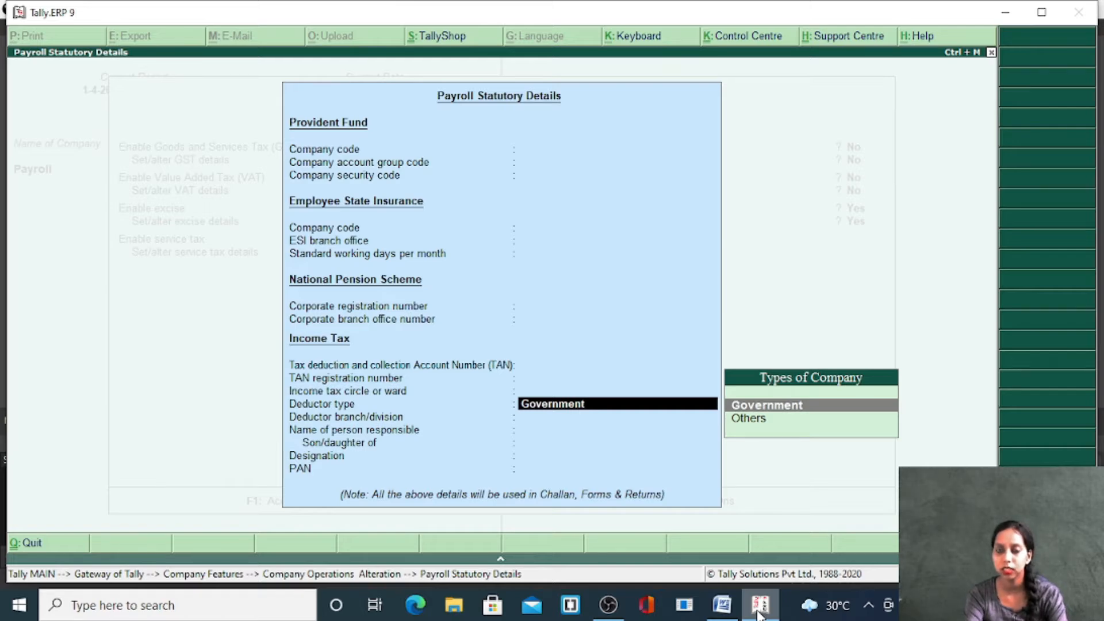
key(Down)
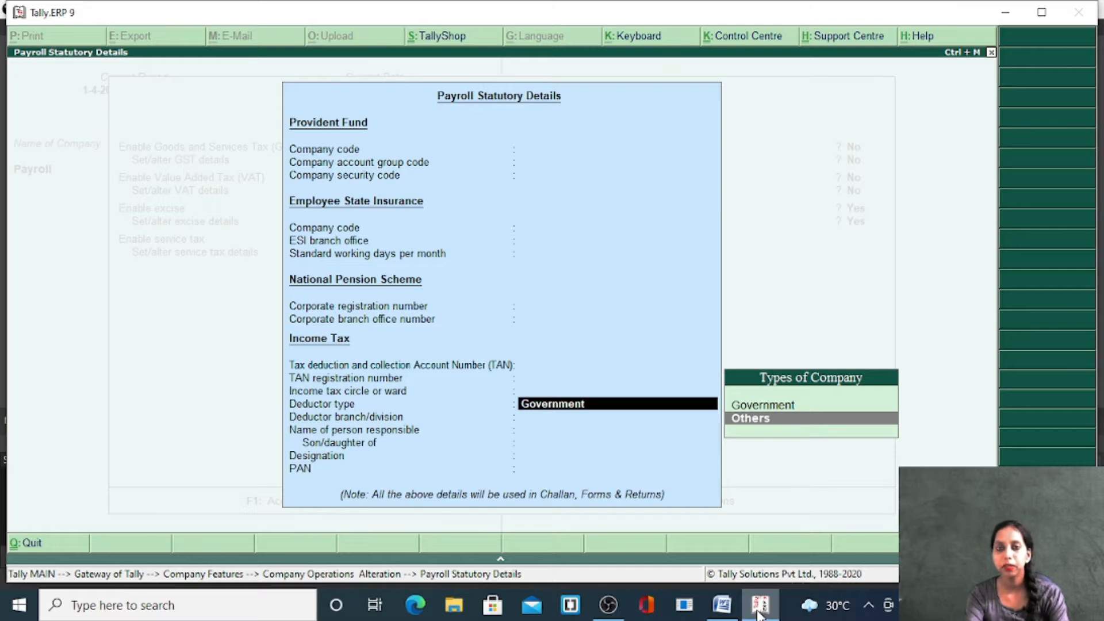
key(Up)
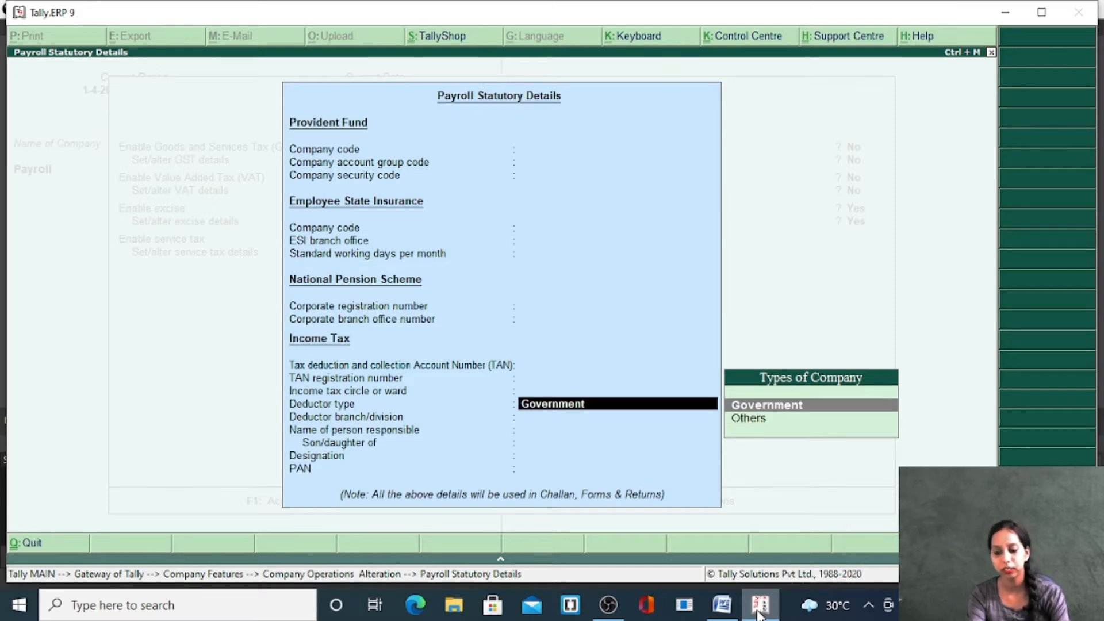
key(Down)
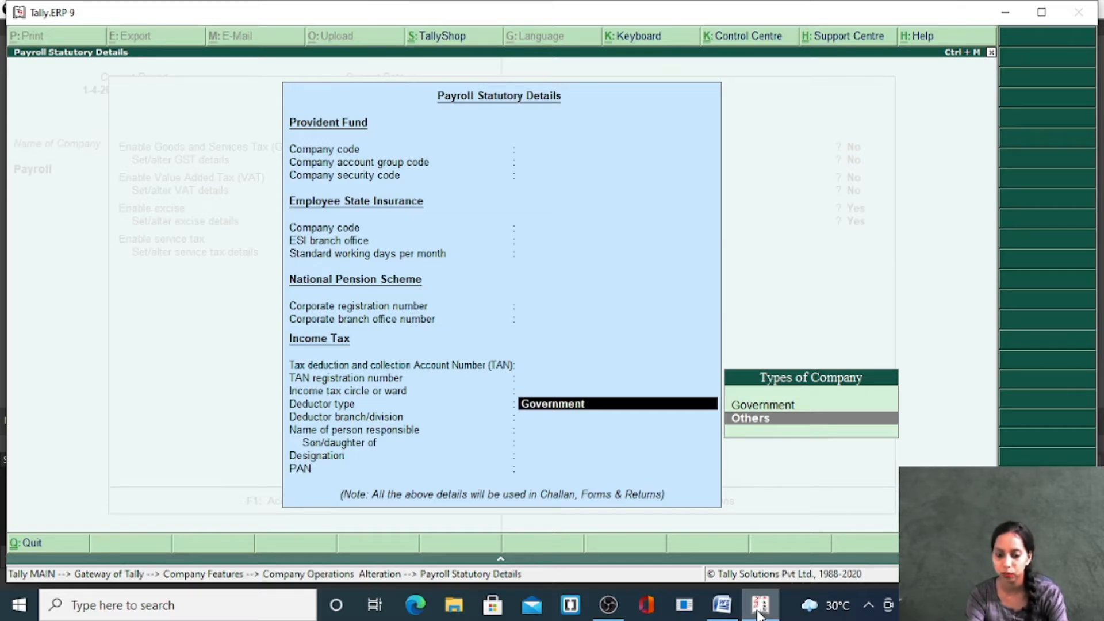
key(Return)
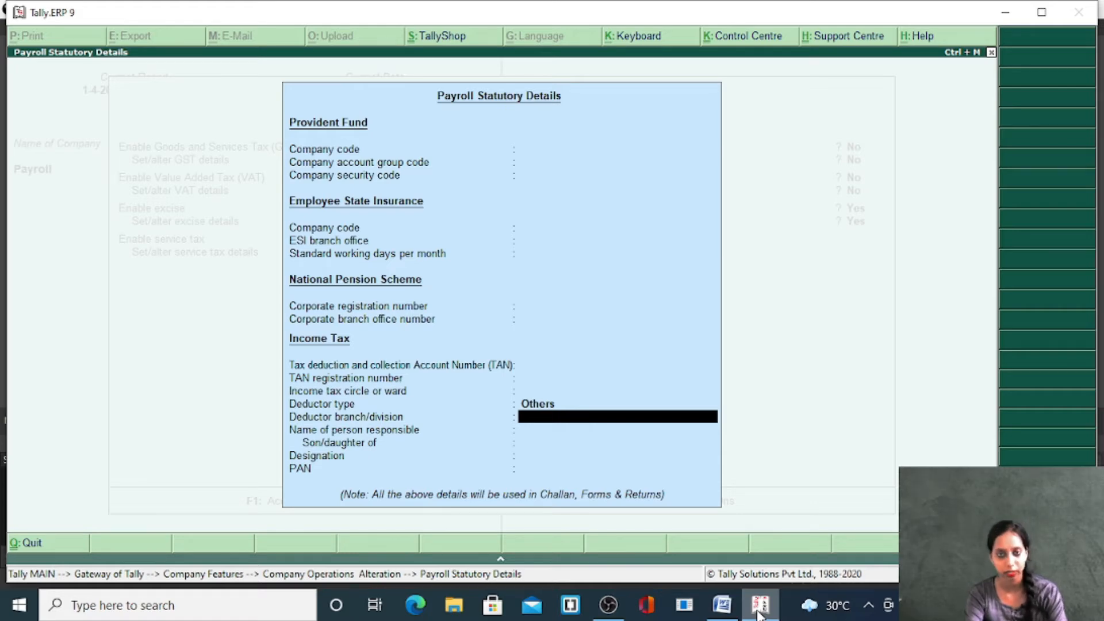
Enter Head Office as the deductor branch/division.
text(Head Offo)
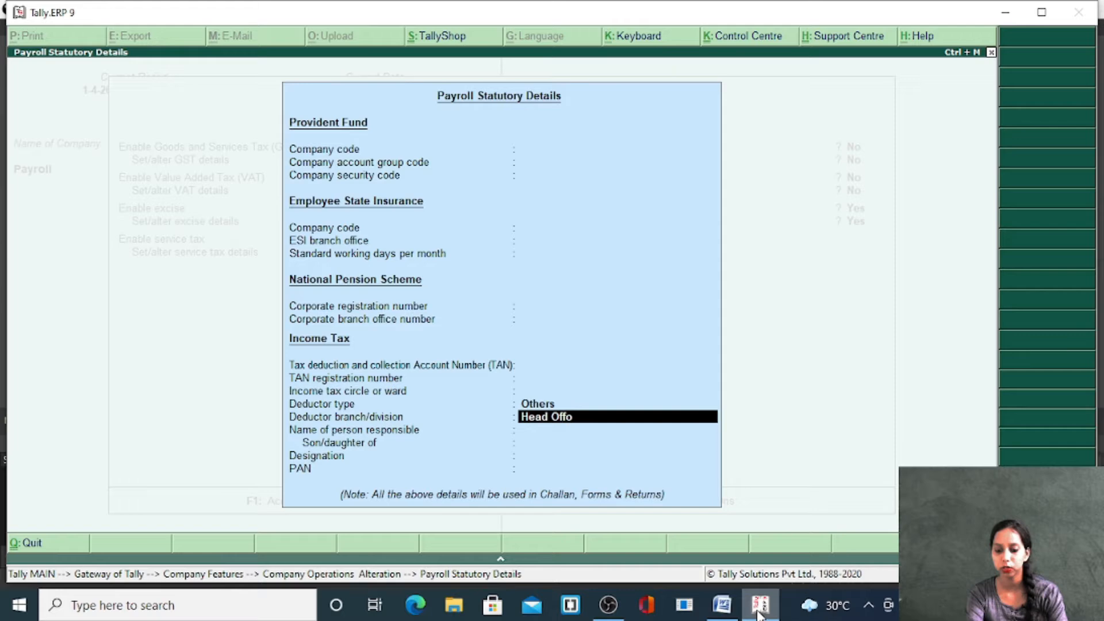
key(BackSpace)
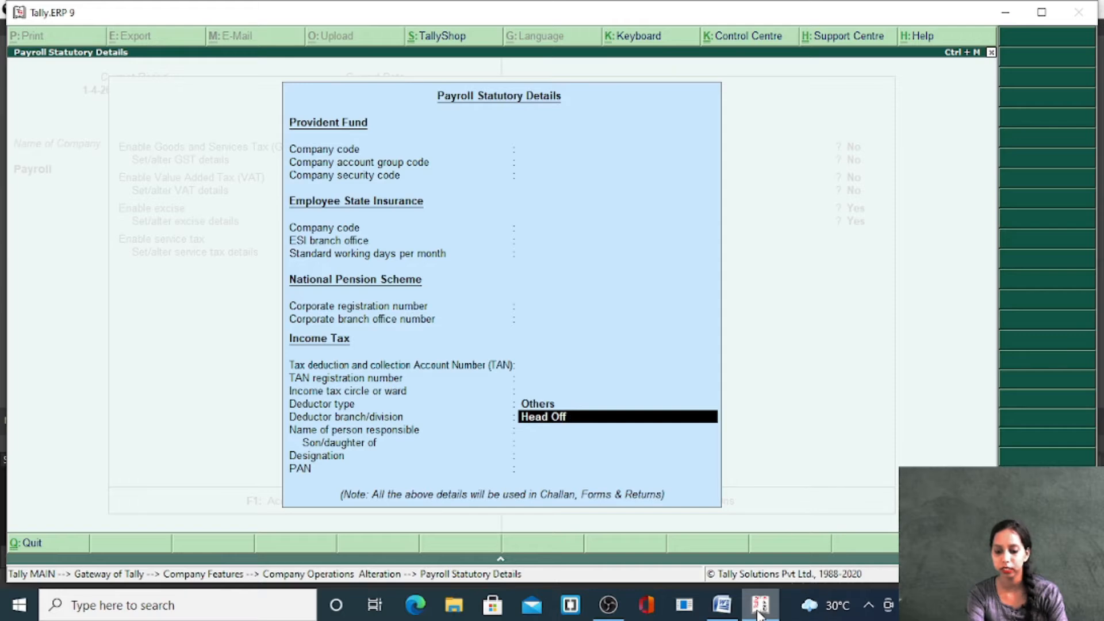
text(ice)
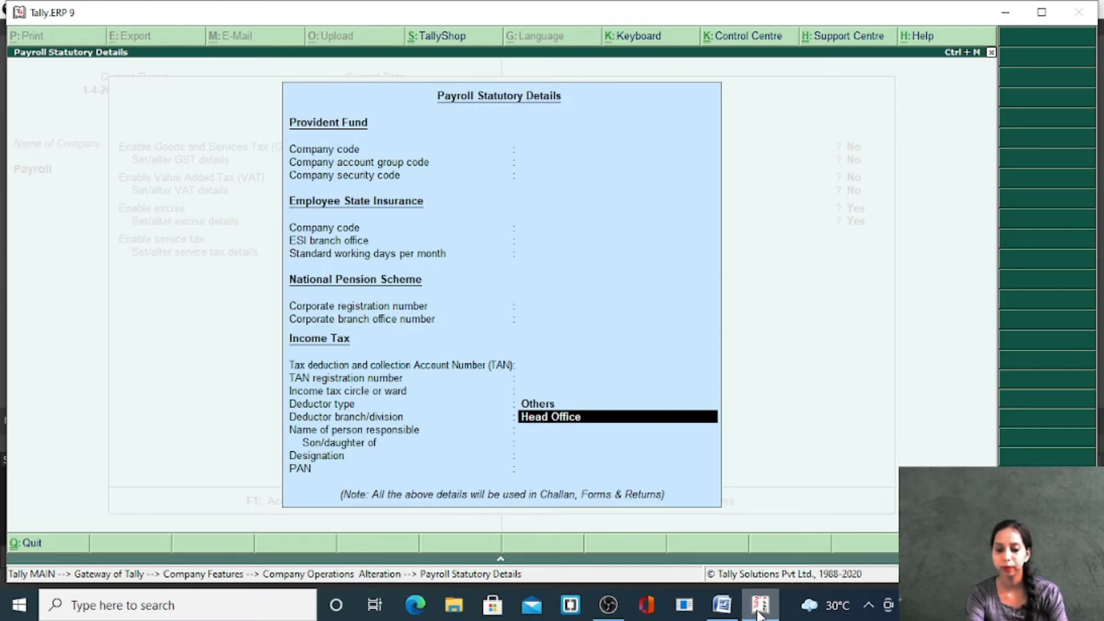
key(Return)
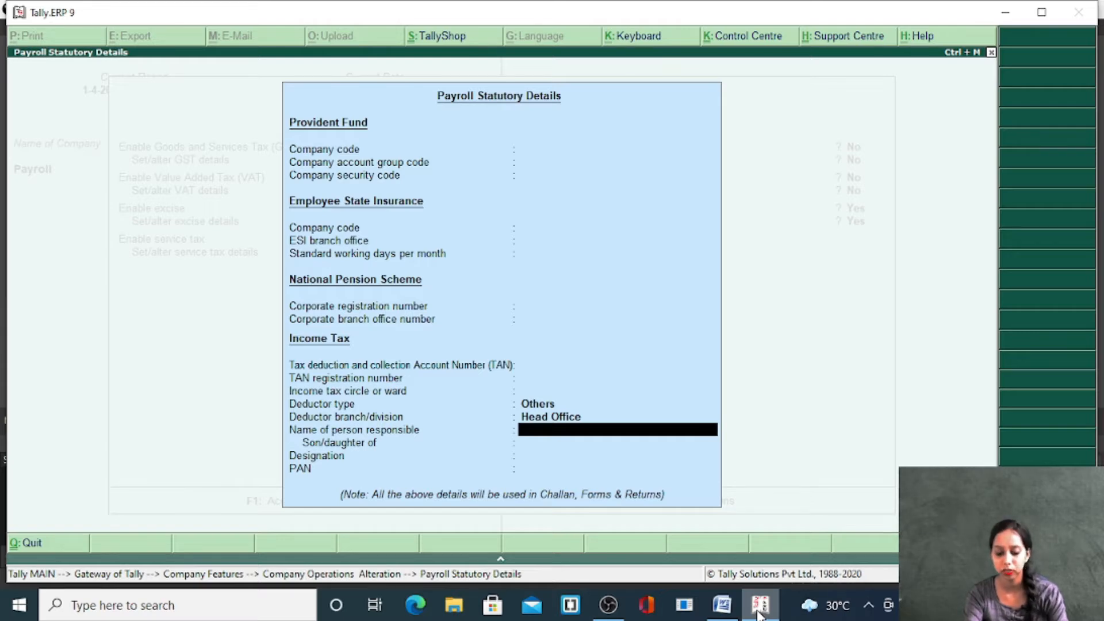
Fill in the responsible person's name and parent's name, and enter CEO as the designation.
text(Mr)
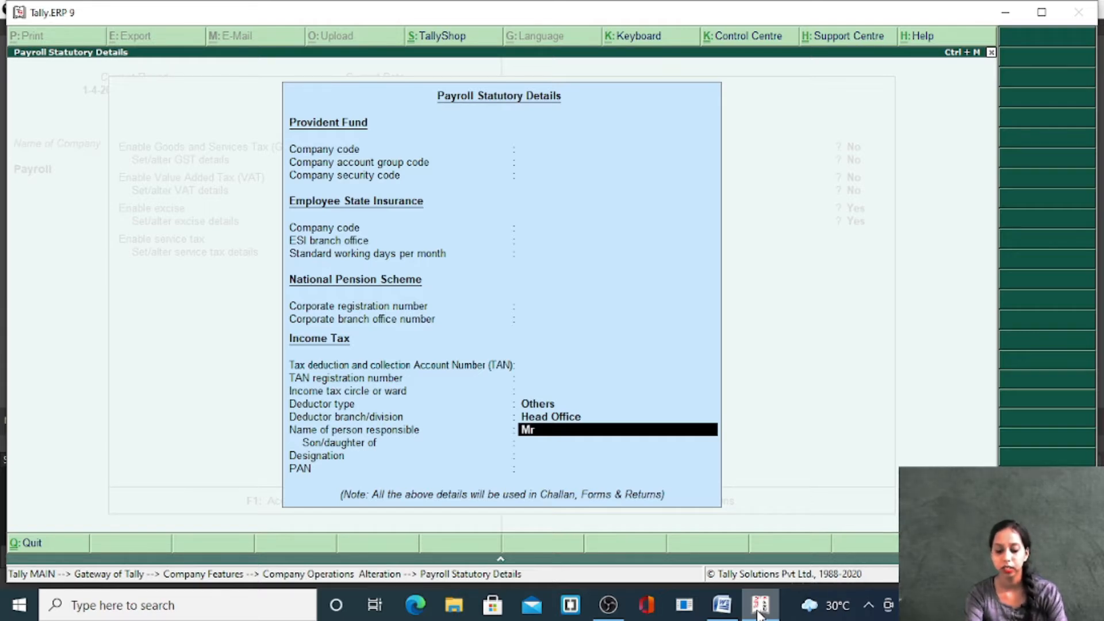
text( X)
key(Return)
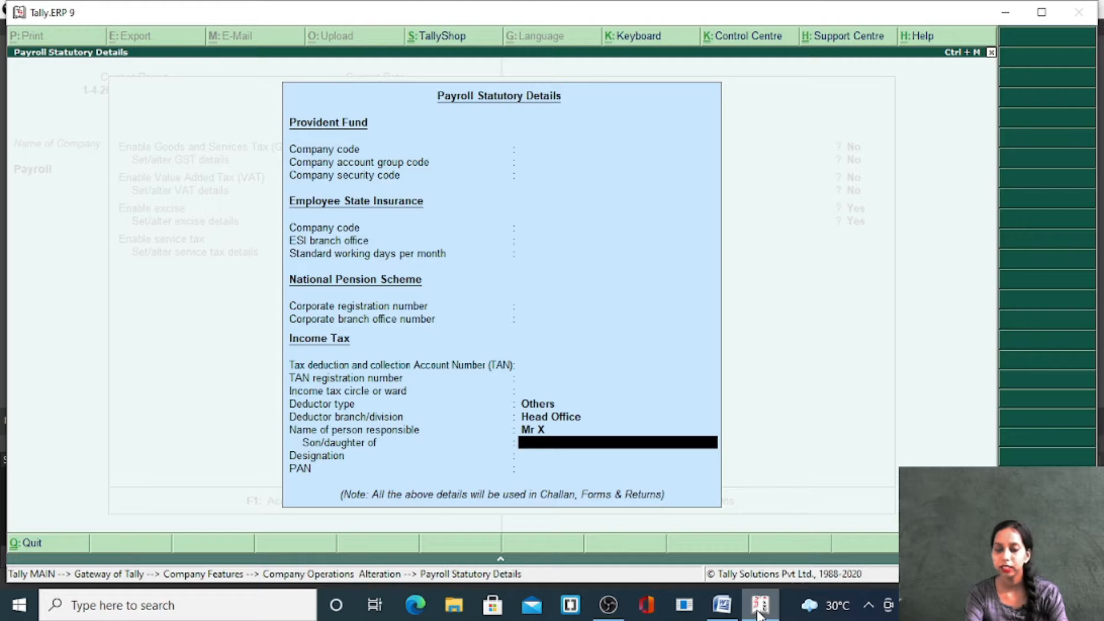
text(Mr)
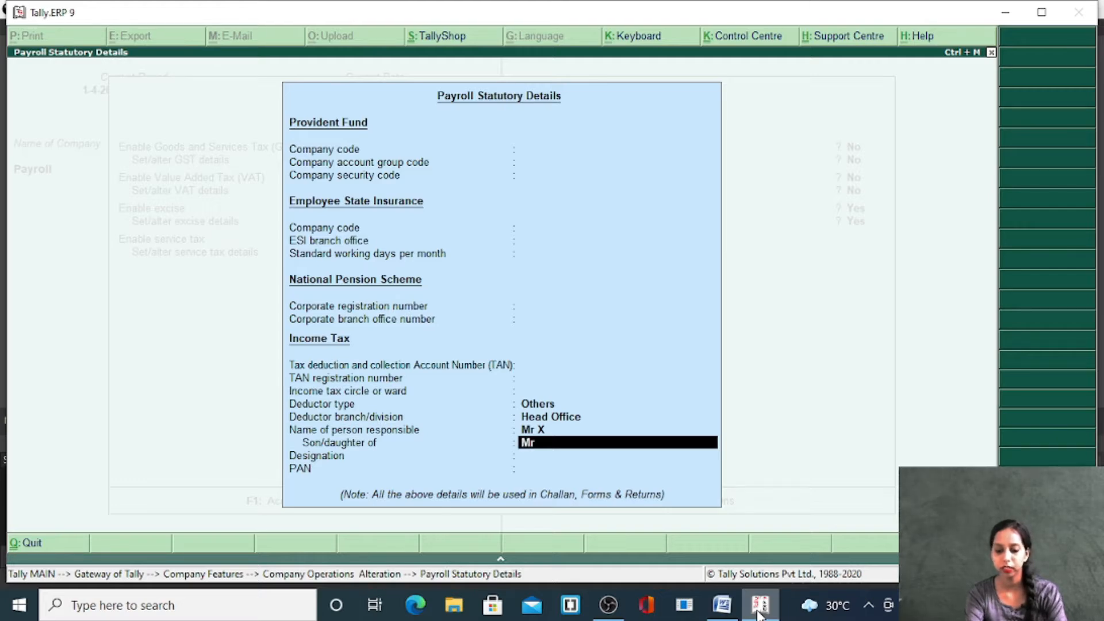
text( Y)
key(Return)
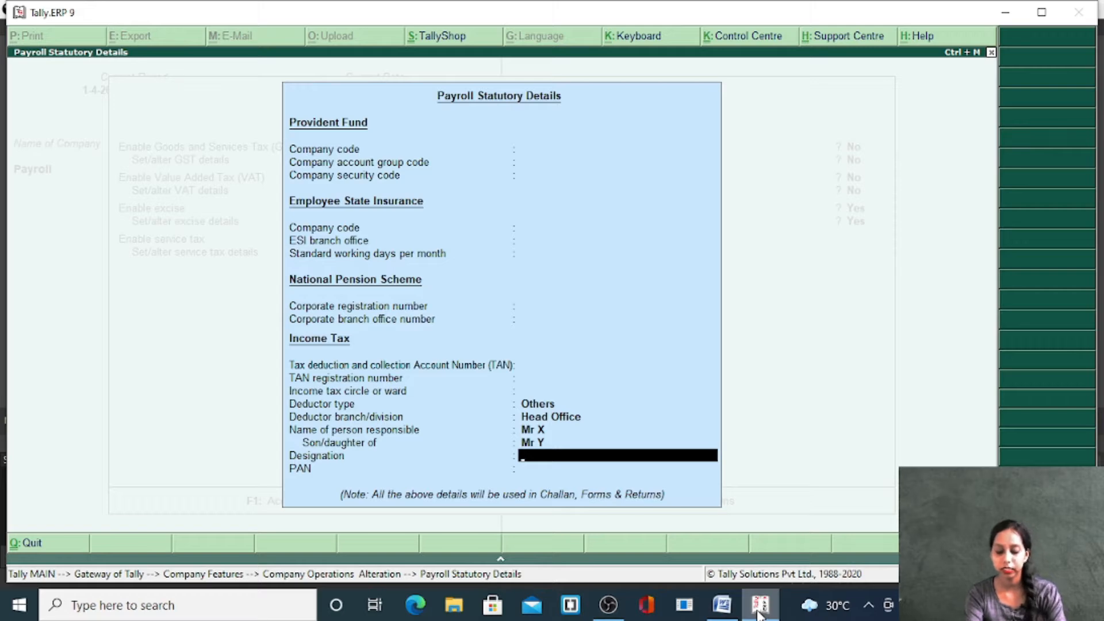
text(CEO)
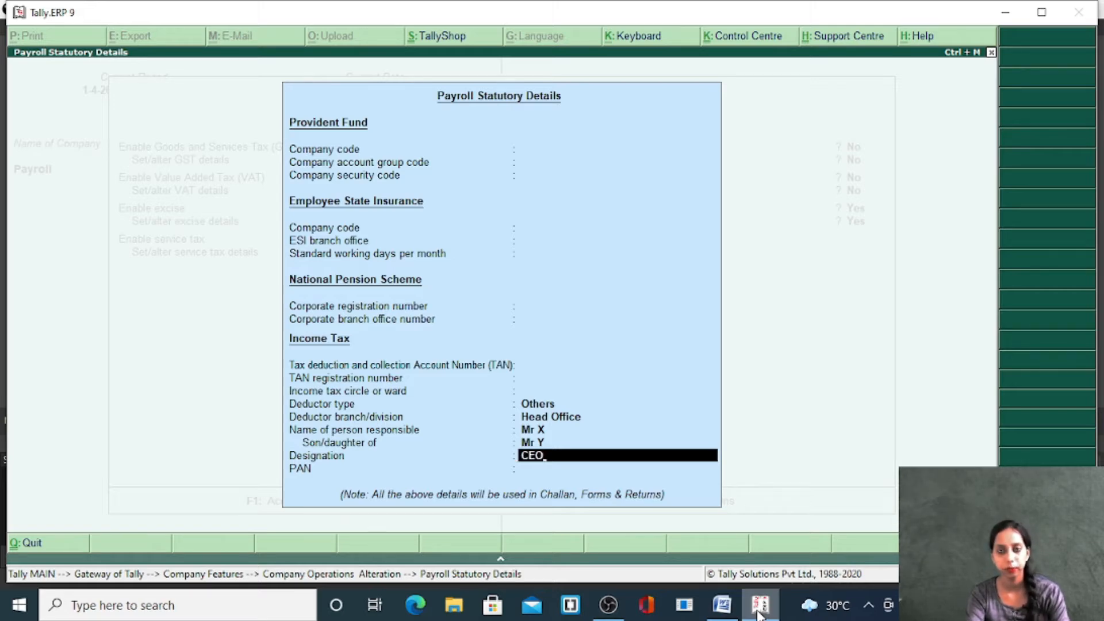
key(Return)
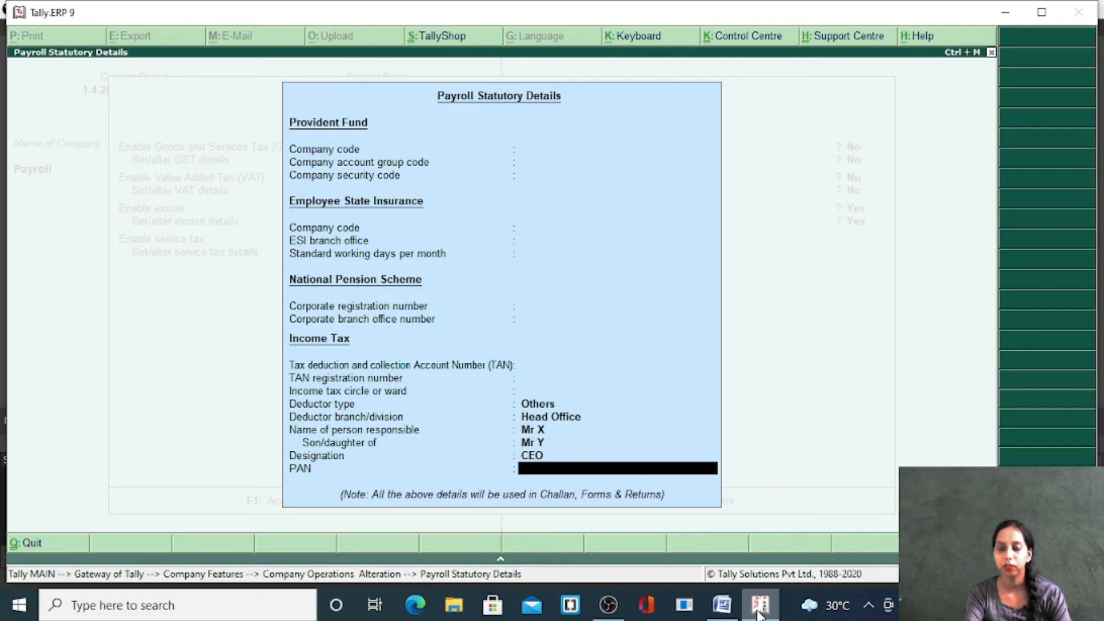
text(CSFDV)
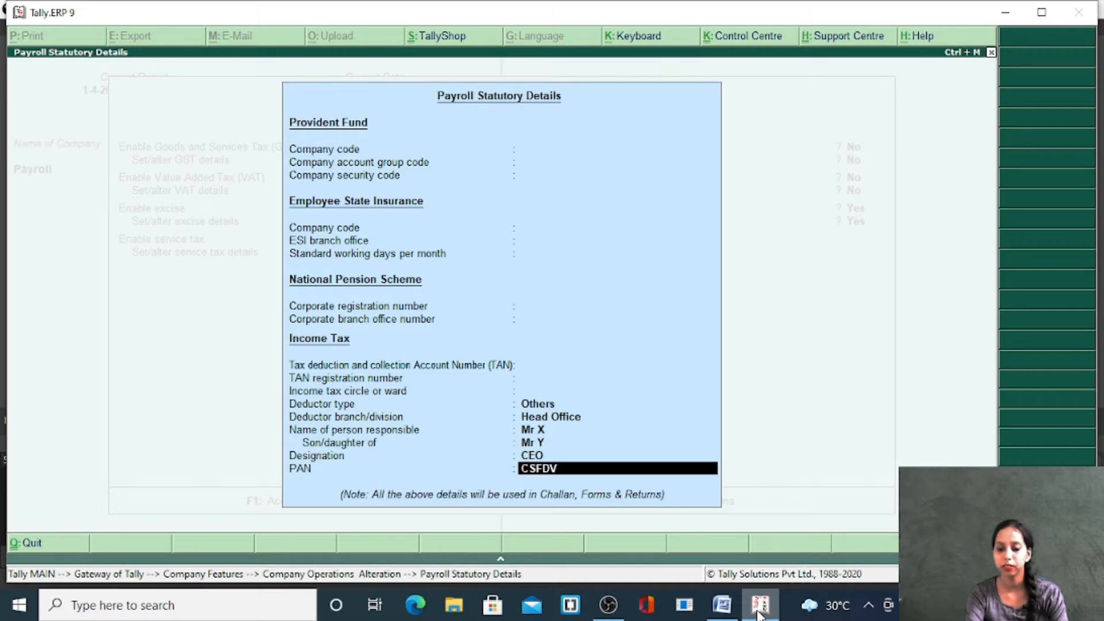
key(BackSpace)
key(BackSpace)
key(BackSpace)
key(BackSpace)
key(BackSpace)
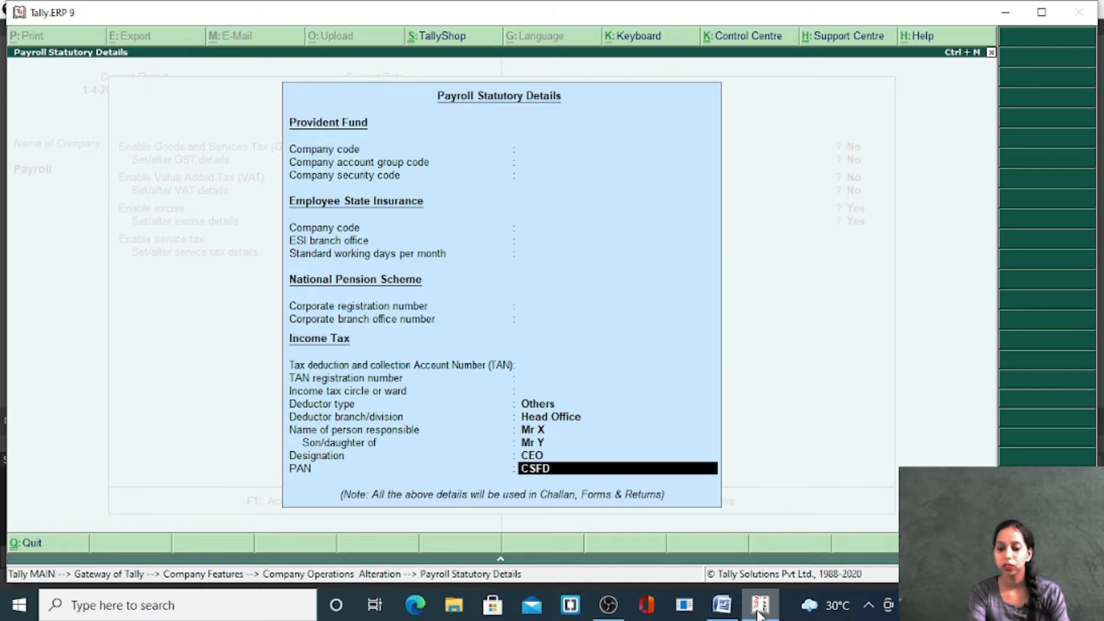
Enter the PAN in the income tax section and confirm the payroll statutory details.
text(ASDFG)
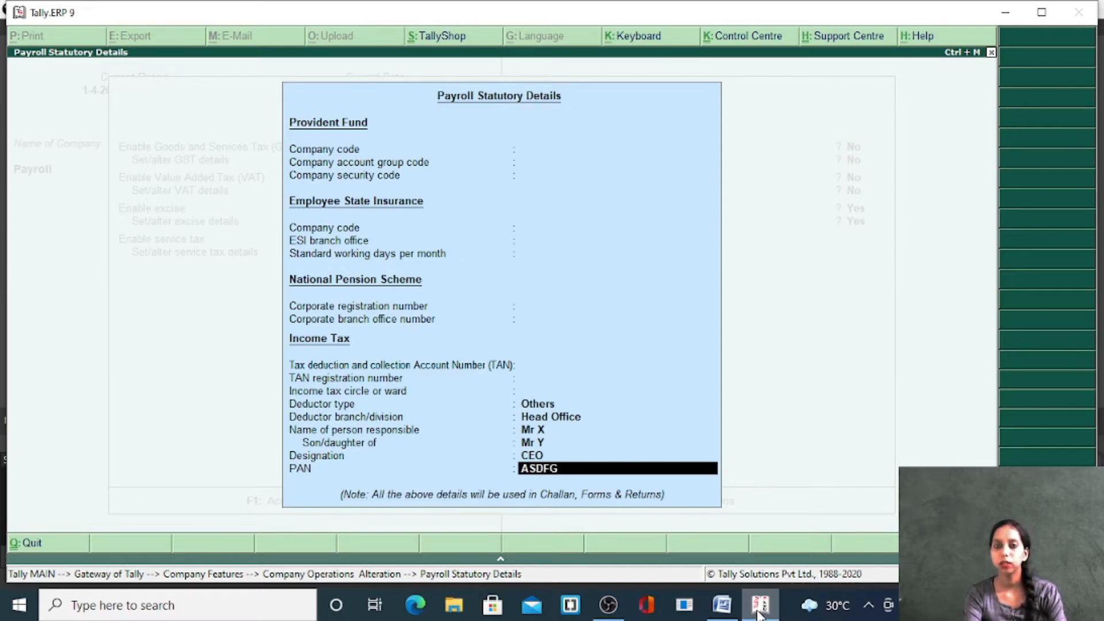
text(1234)
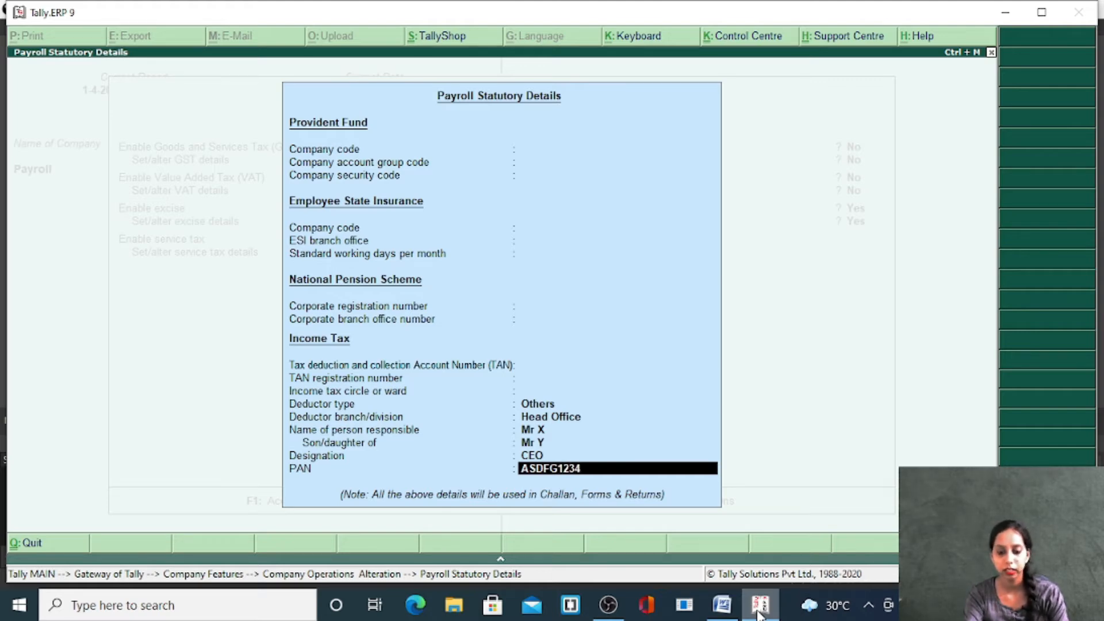
text(A)
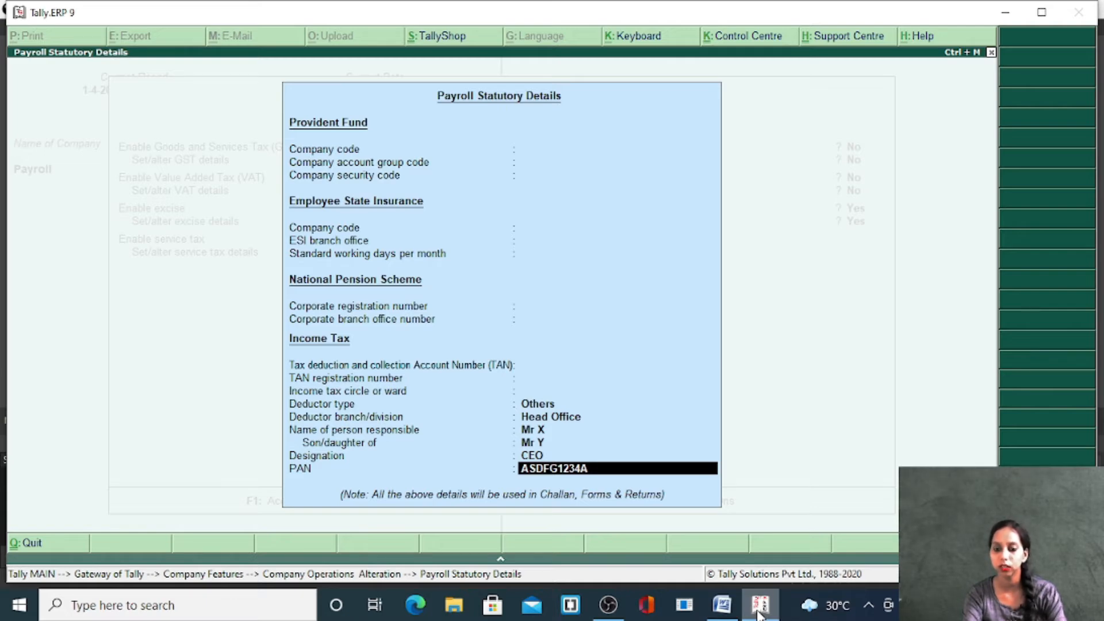
key(Return)
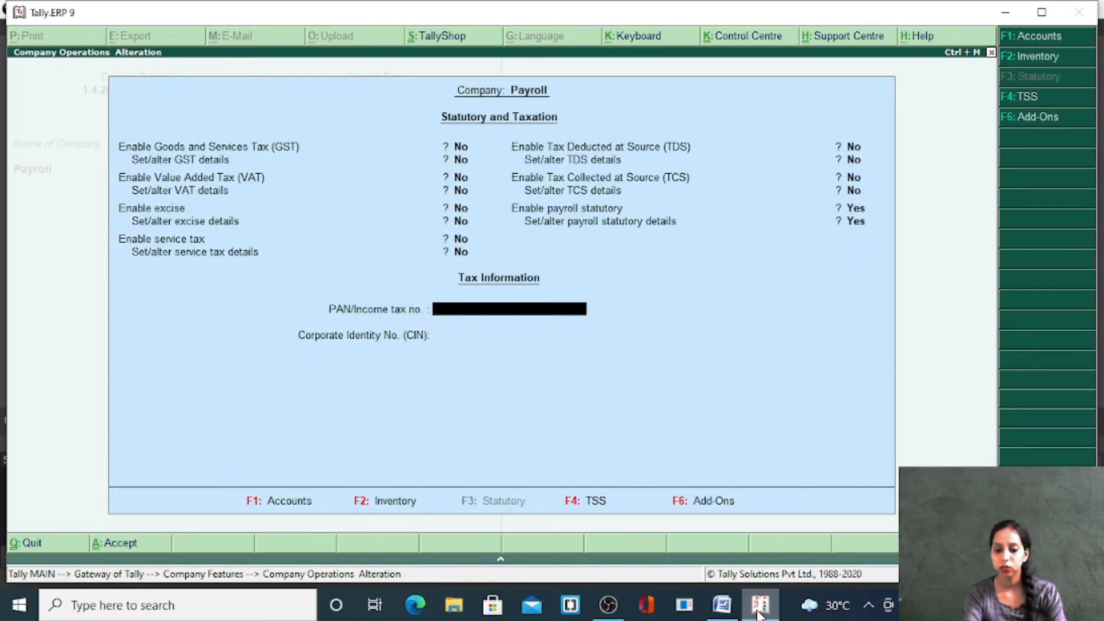
Enter the company's PAN/income tax number, leave the CIN blank, accept the statutory features and return to the Gateway of Tally.
text(ASD)
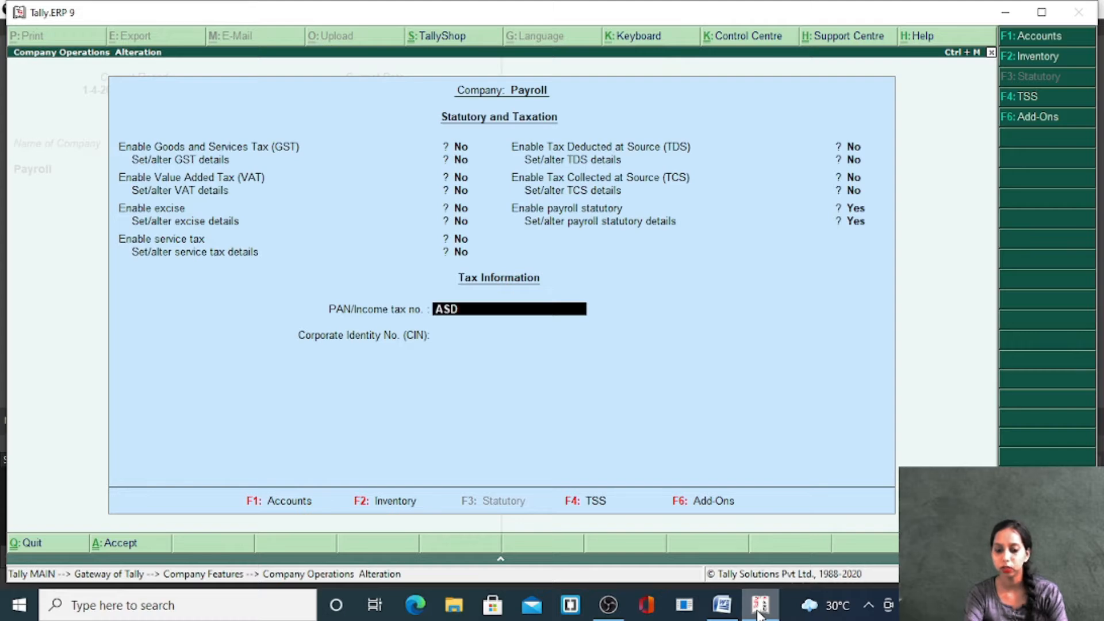
text(FG123)
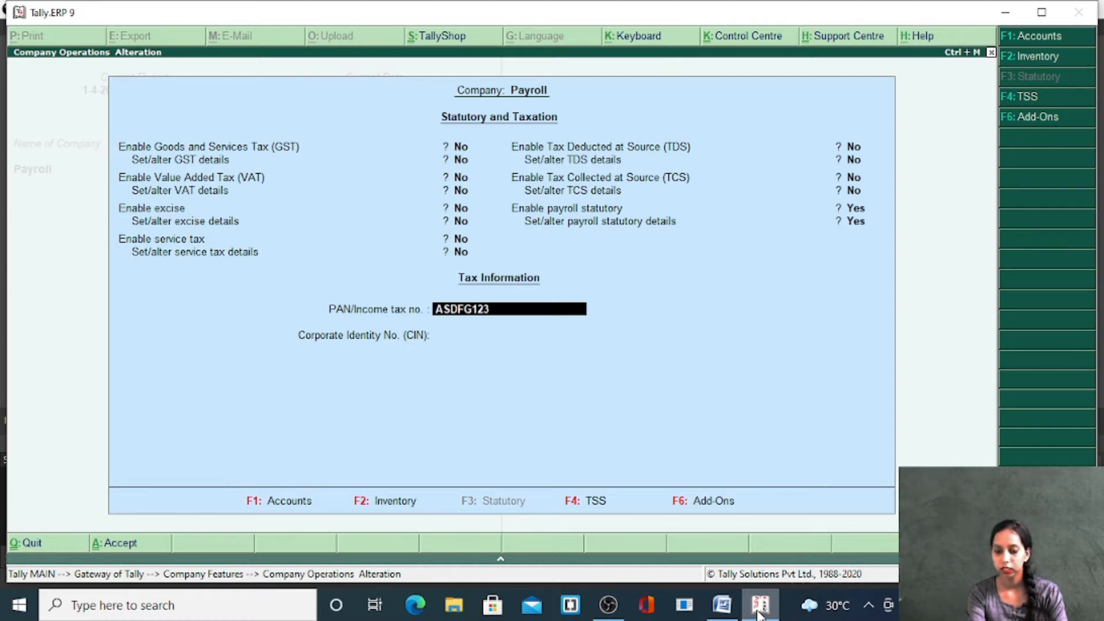
text(6A)
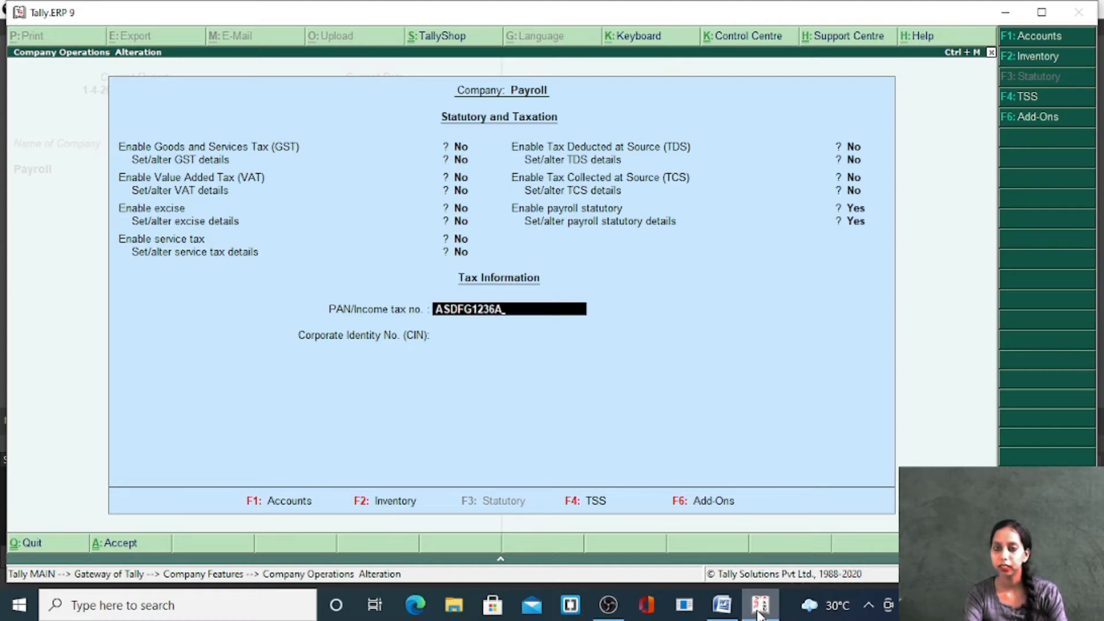
key(Return)
key(Return)
key(Return)
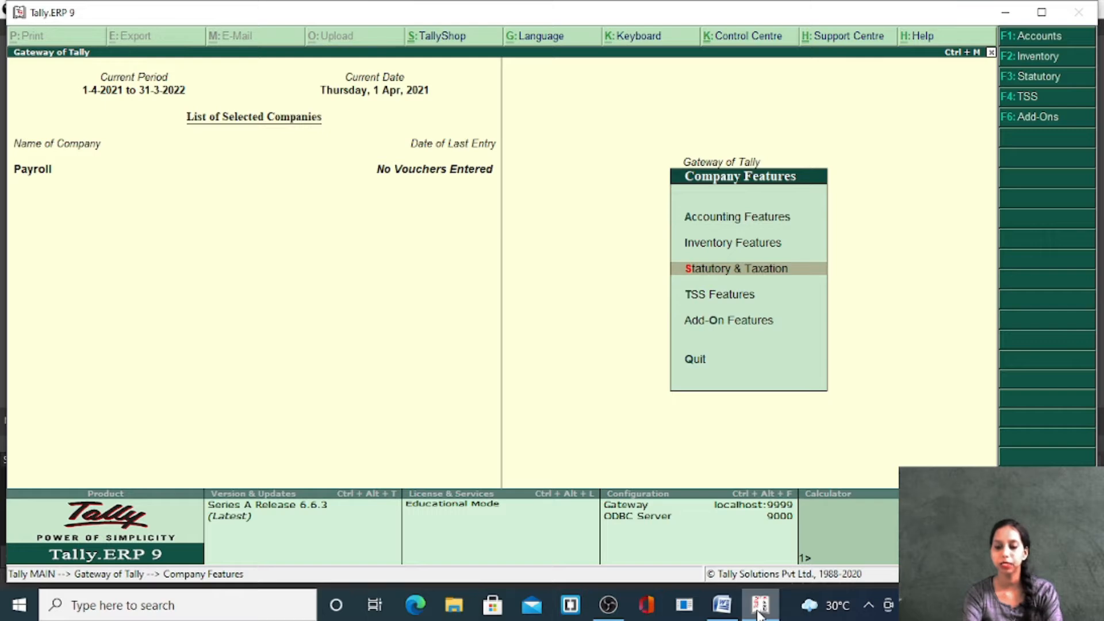
key(Escape)
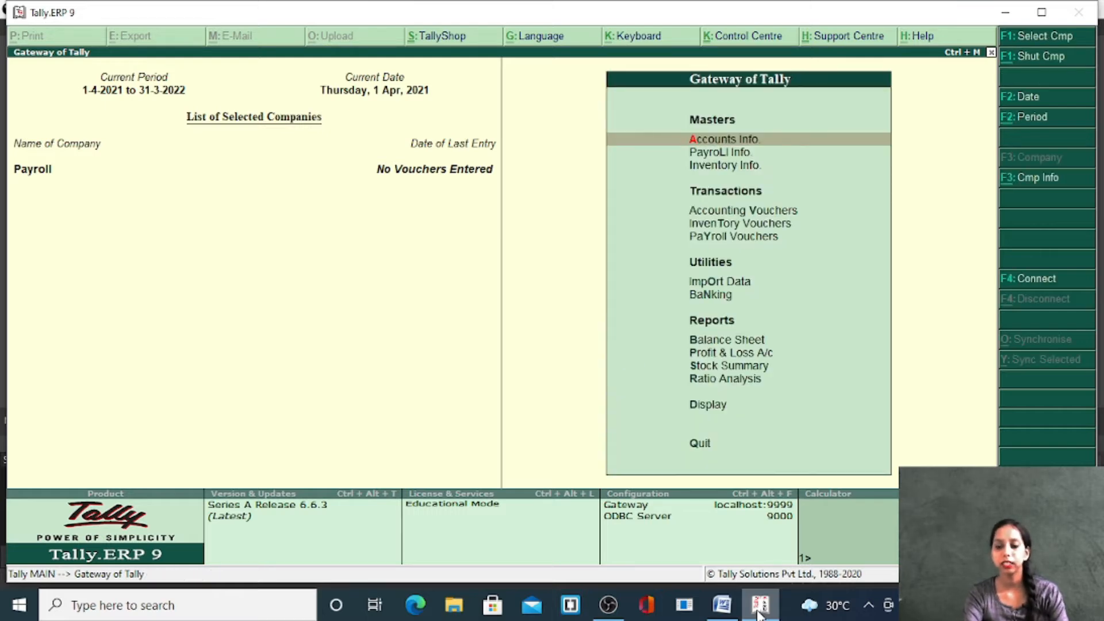
Open the creation form for a single employee category in the payroll masters.
key(Down)
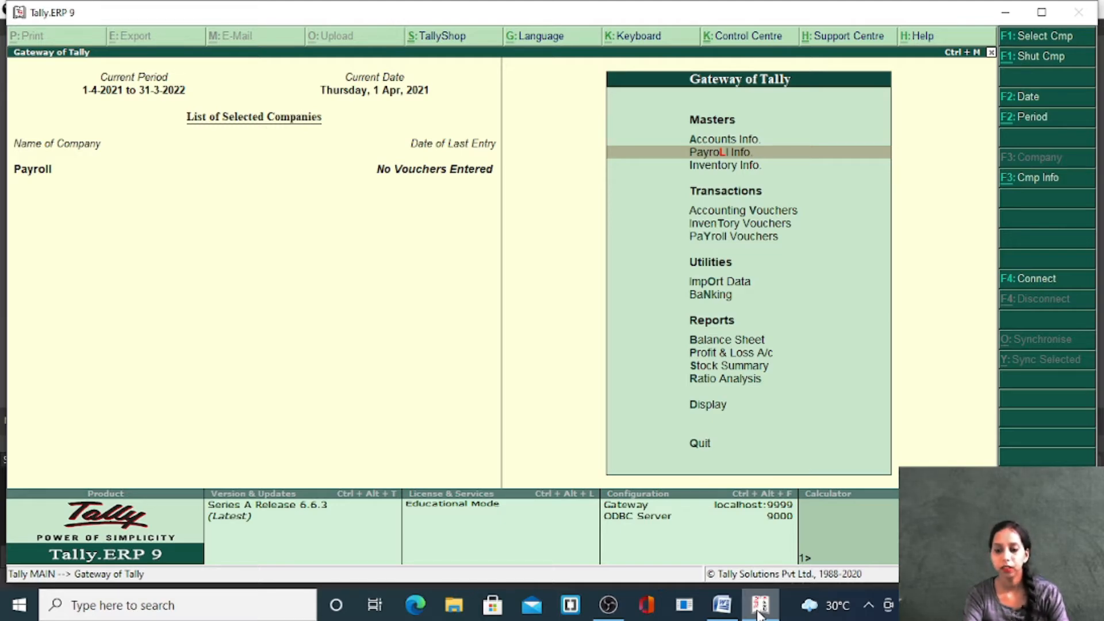
key(Return)
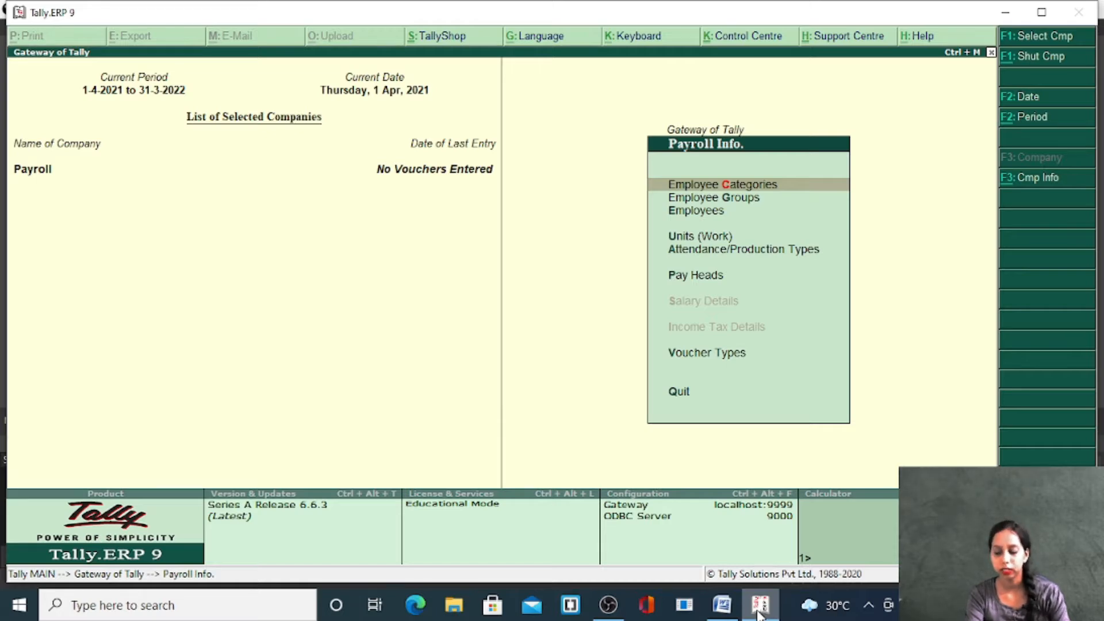
key(Return)
key(Return)
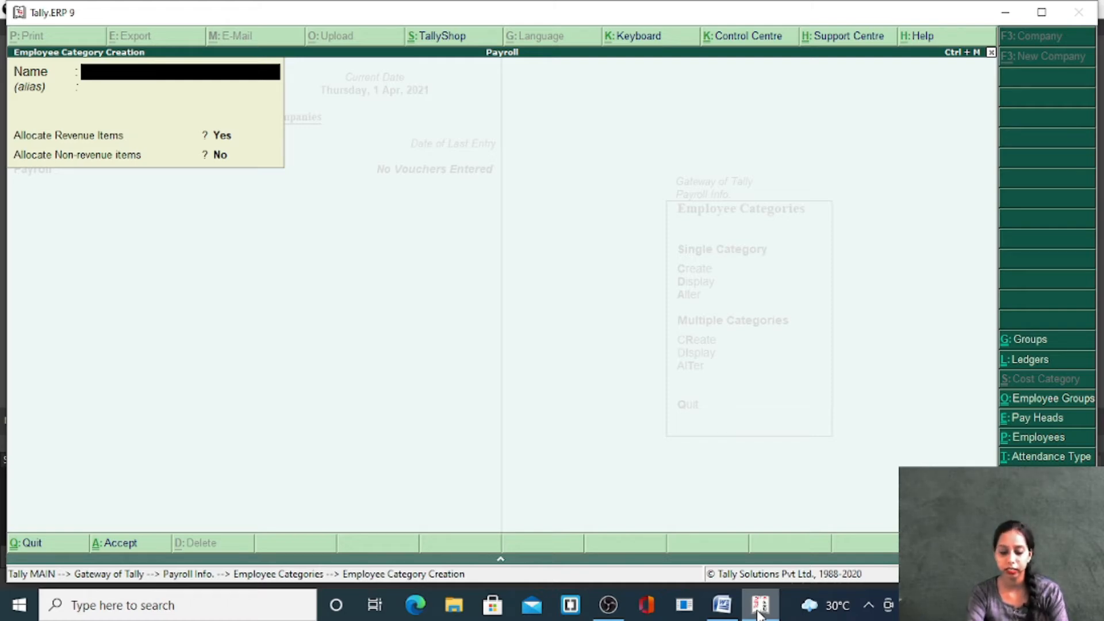
text(Head)
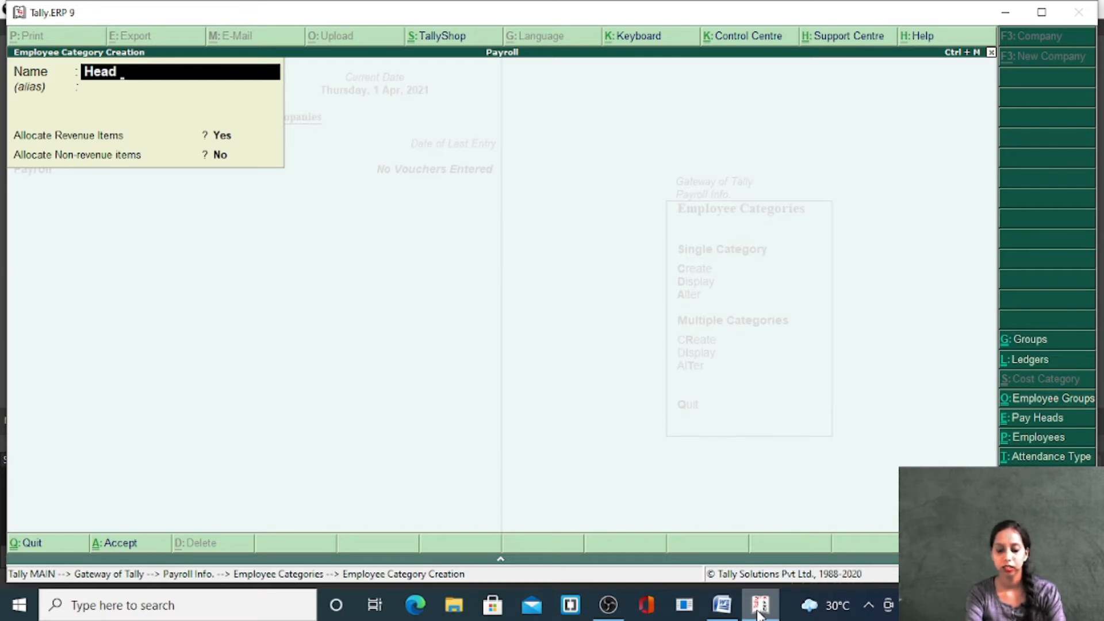
text( Oofice)
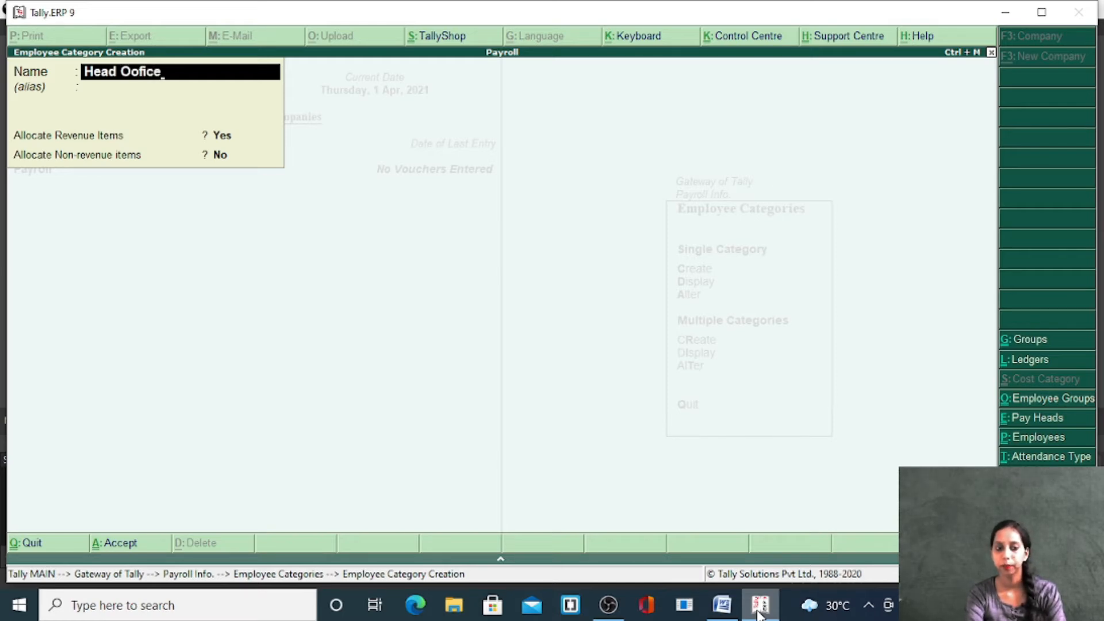
key(BackSpace)
key(BackSpace)
key(BackSpace)
key(BackSpace)
key(BackSpace)
text(ffice)
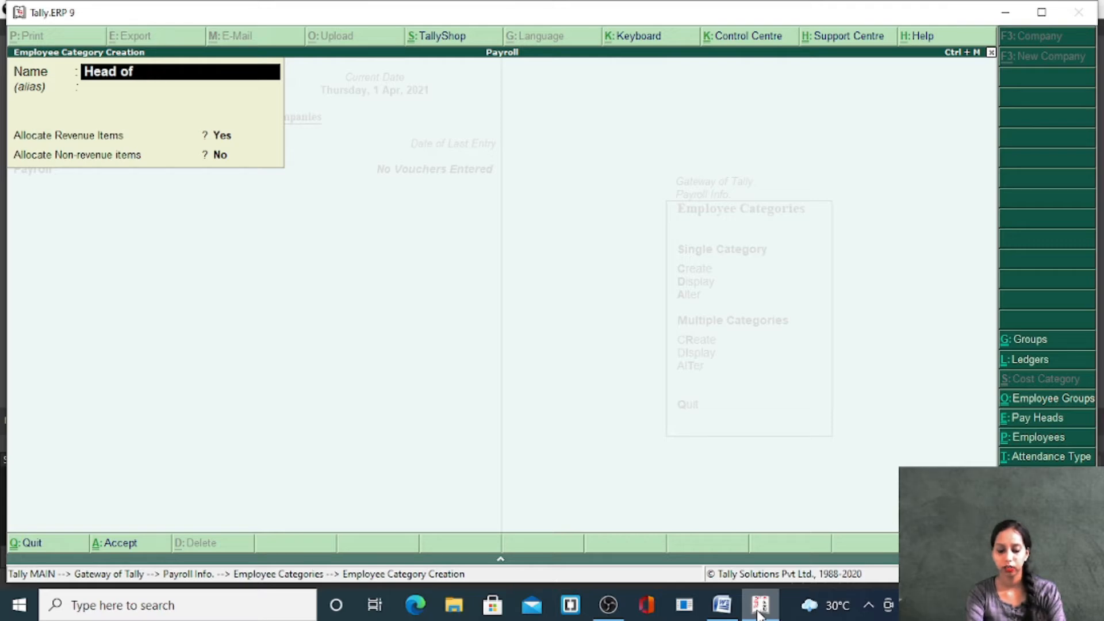
key(BackSpace)
key(BackSpace)
key(BackSpace)
key(BackSpace)
key(BackSpace)
key(BackSpace)
key(BackSpace)
key(BackSpace)
key(BackSpace)
key(BackSpace)
key(BackSpace)
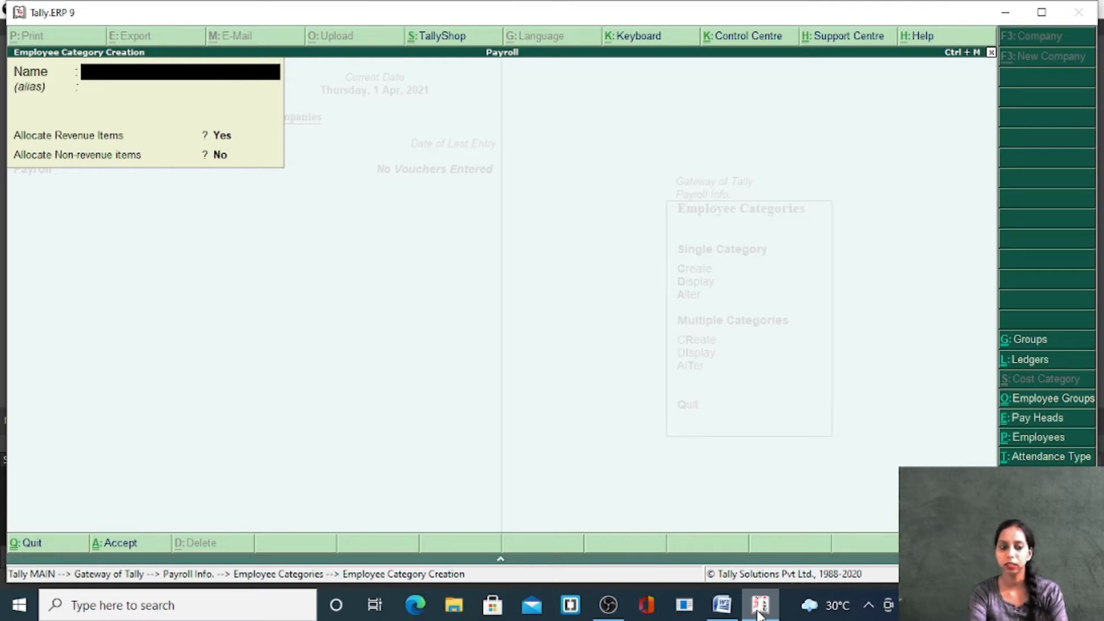
Create the employee category Delhi Branch with the default allocation settings, then return to the payroll masters.
text(Delhi)
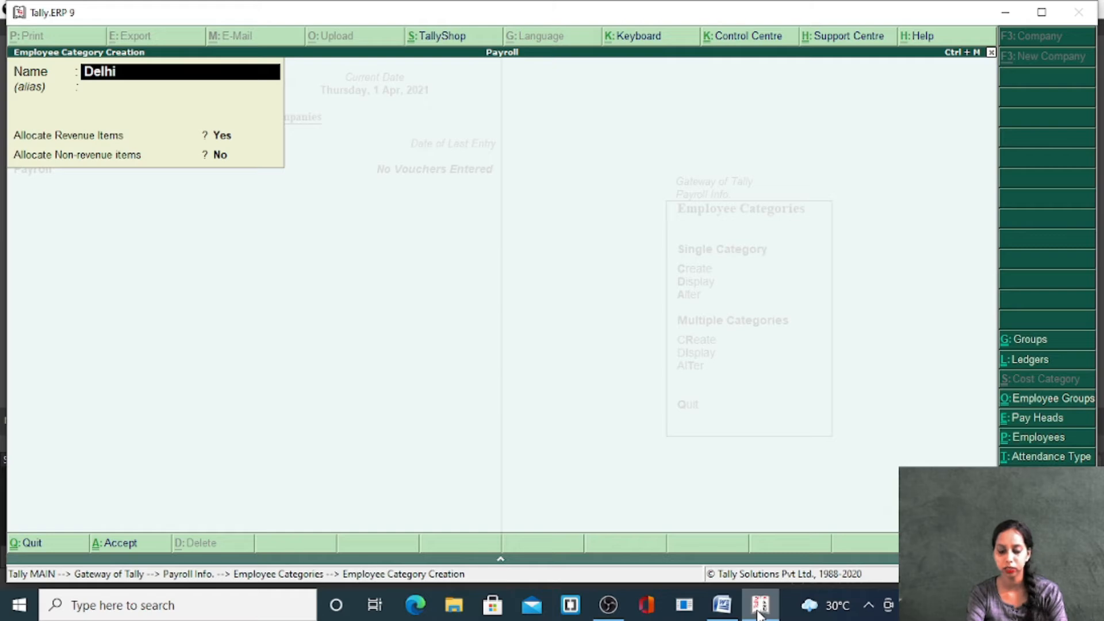
text( Branch)
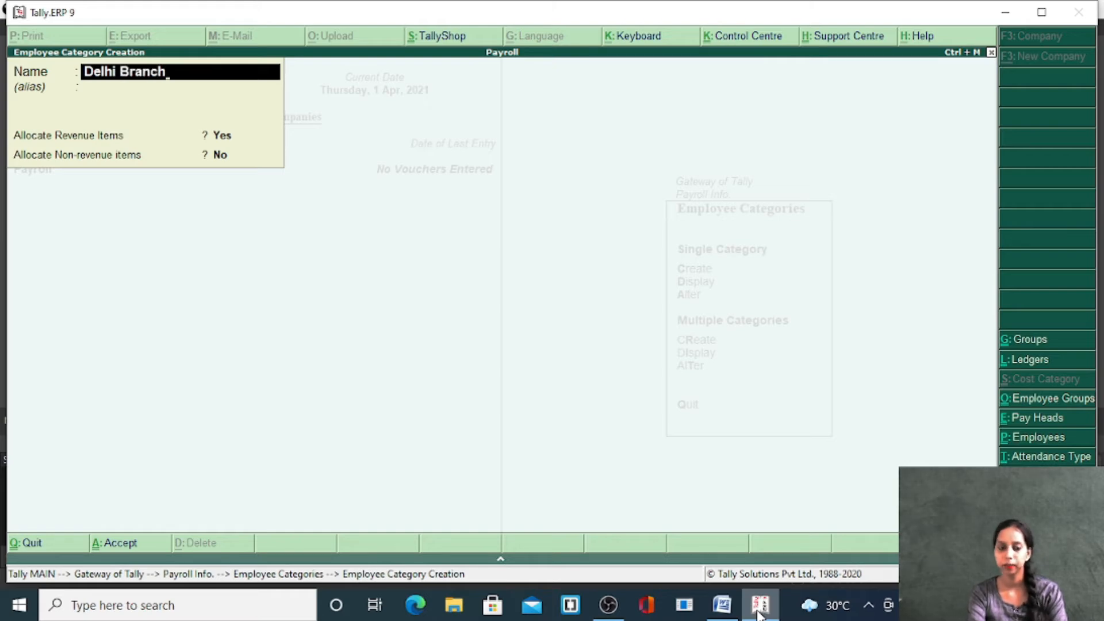
key(Return)
key(Return)
key(Return)
key(Return)
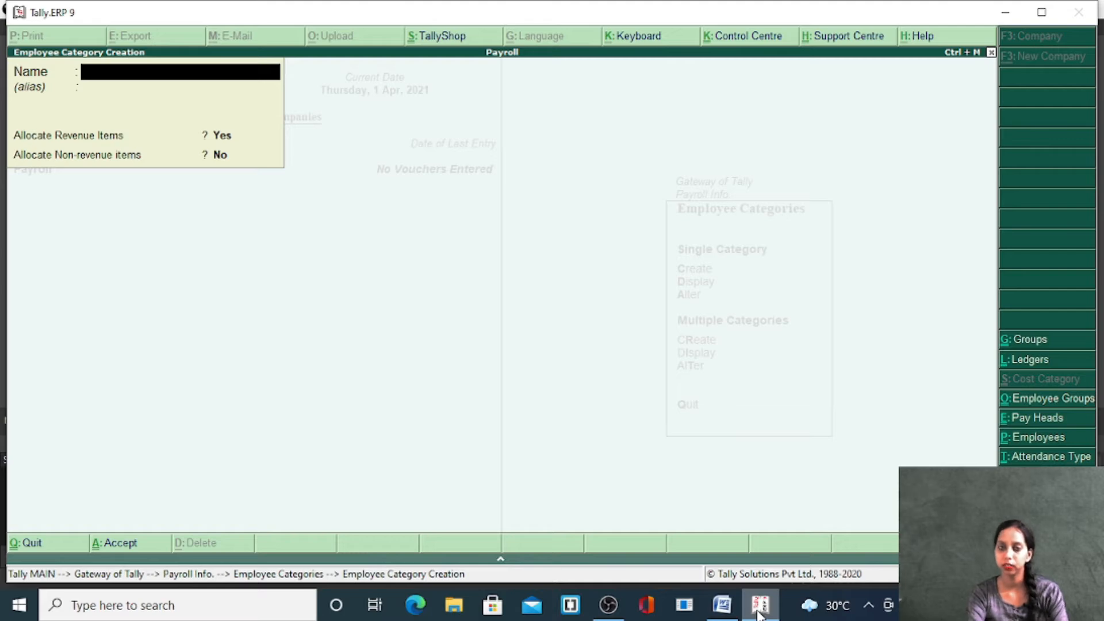
key(Escape)
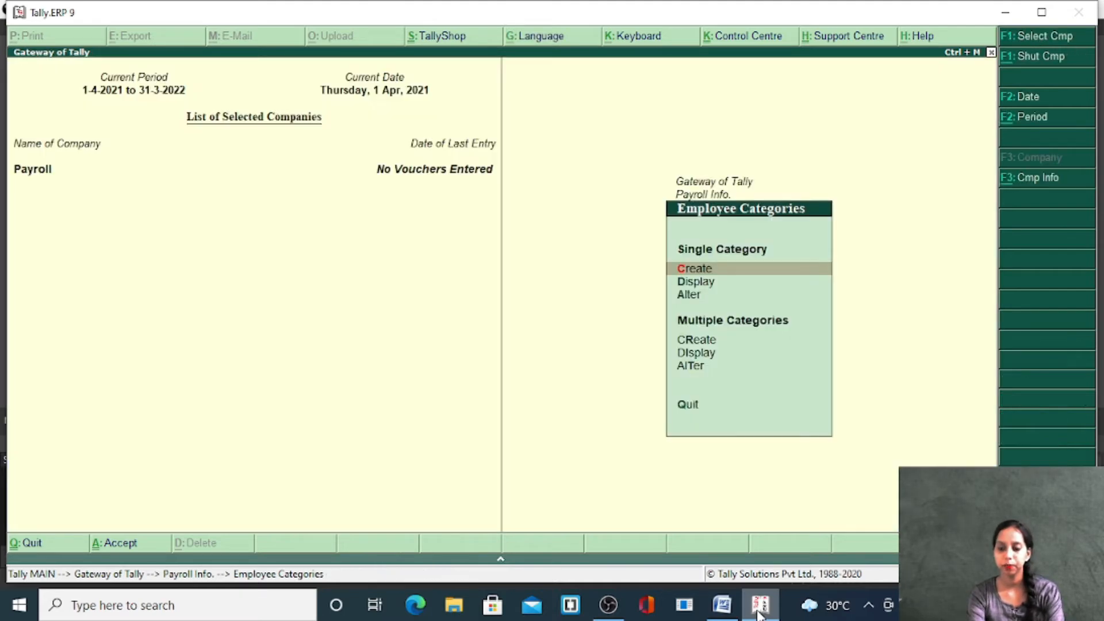
key(Escape)
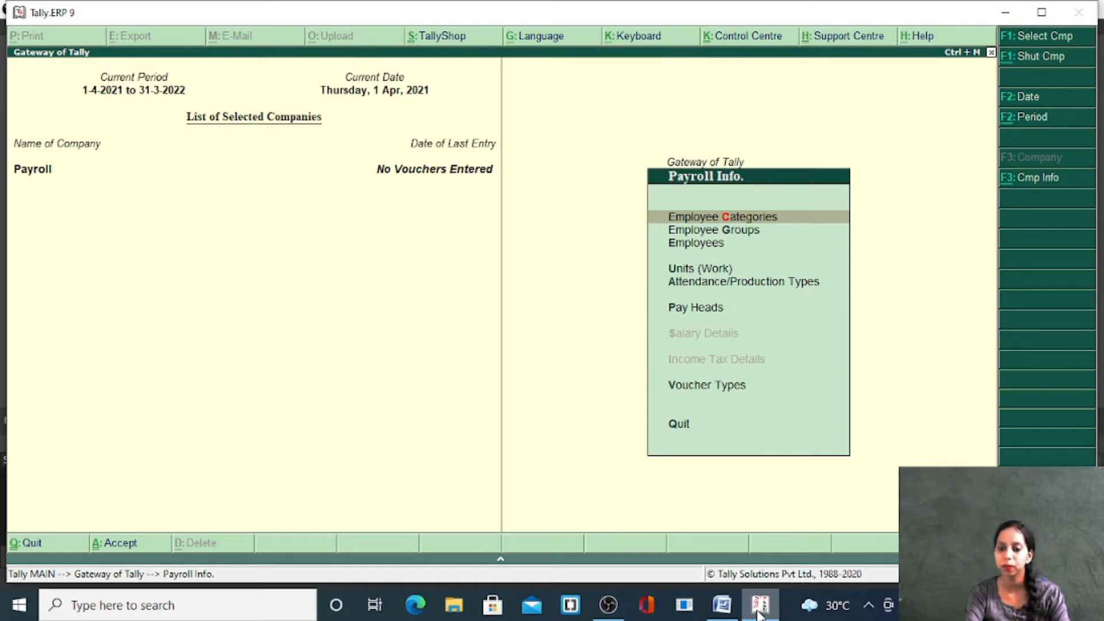
Start a new single employee group and assign it to the Delhi Branch category.
key(Down)
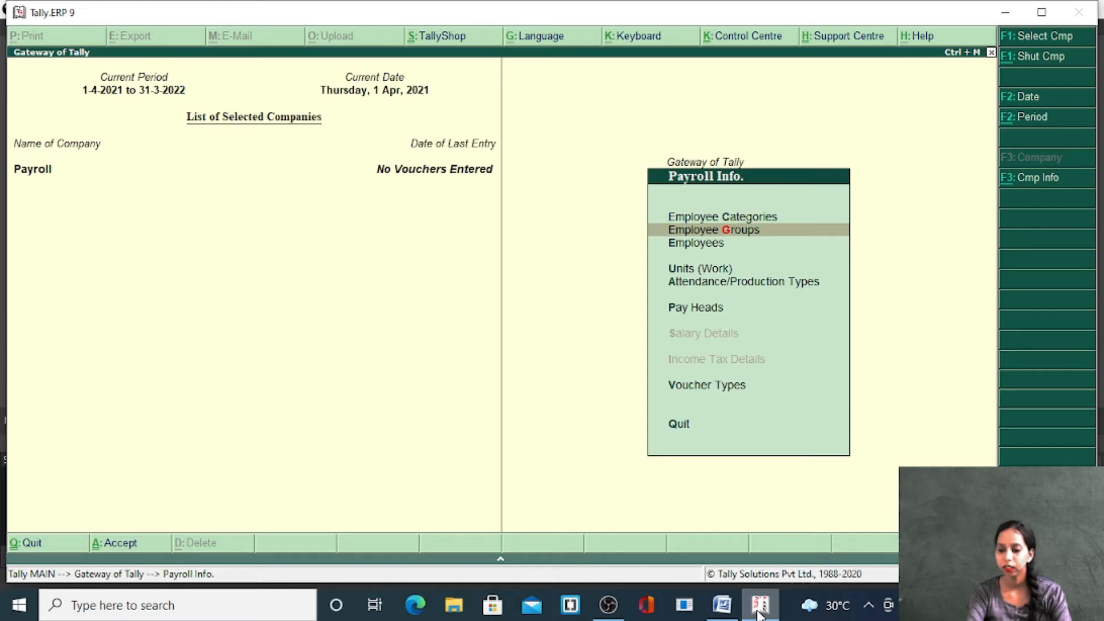
key(Return)
key(Return)
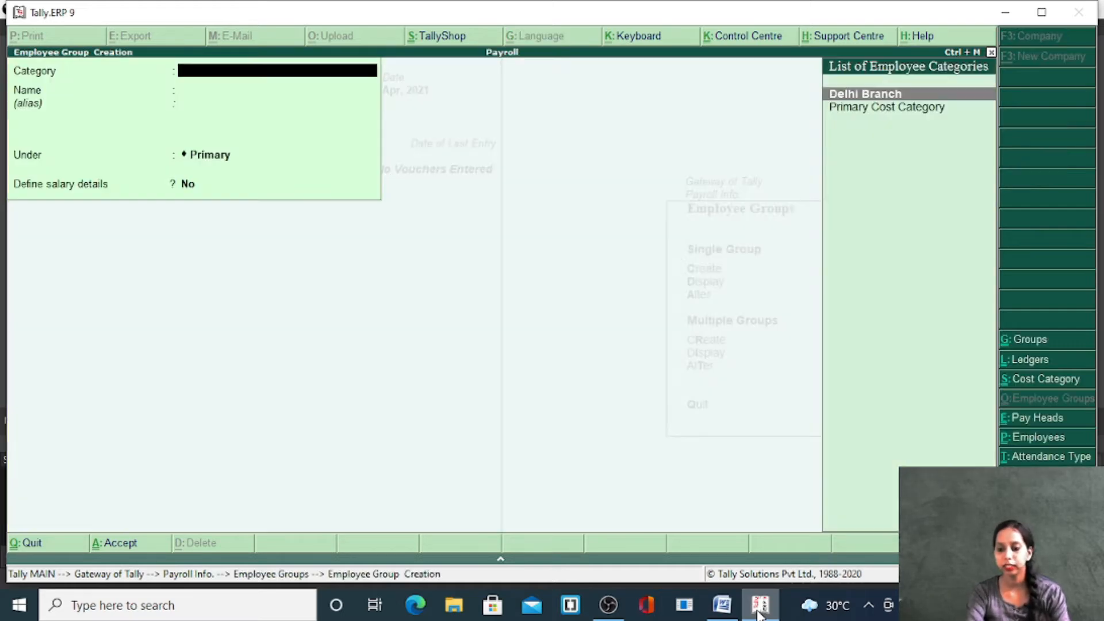
text(Del)
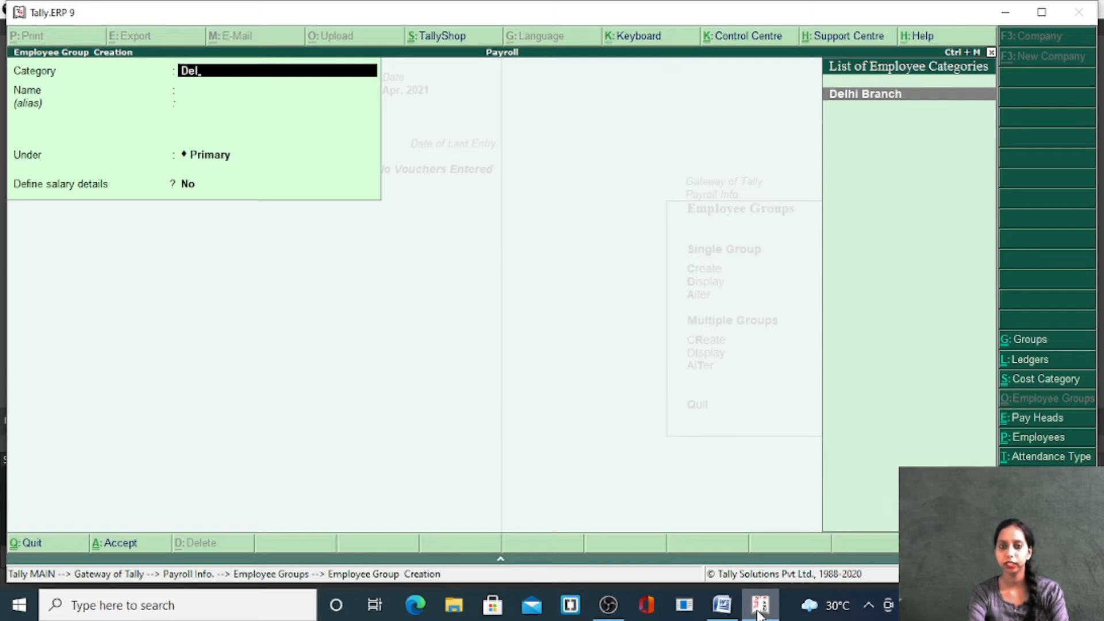
key(Return)
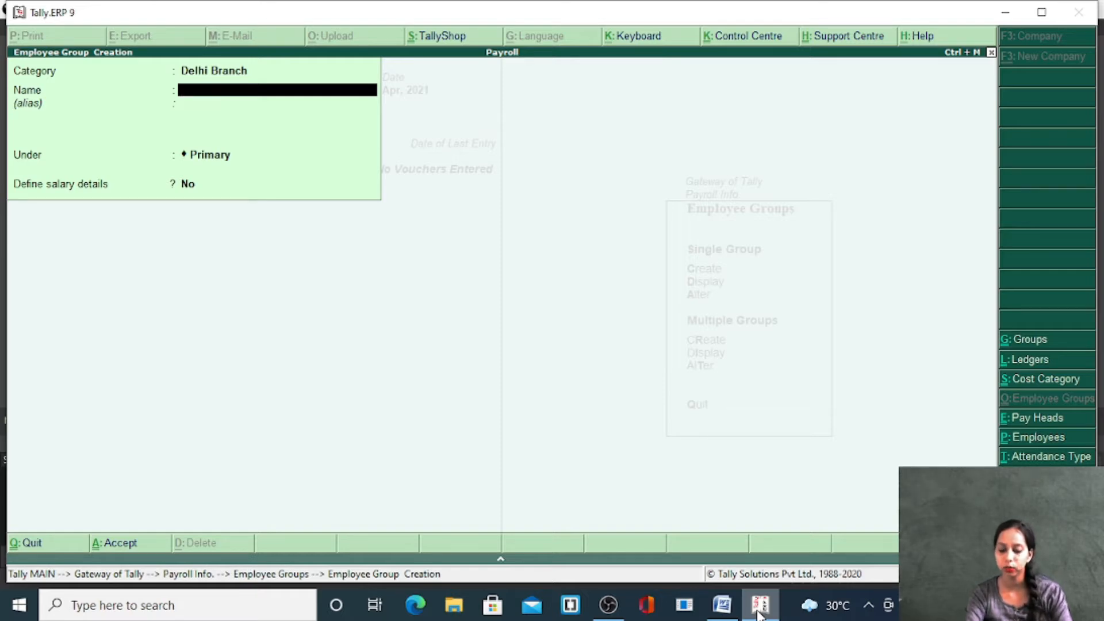
Name the employee group Sales Department, keep it under Primary without salary details, and save it.
text(Sales)
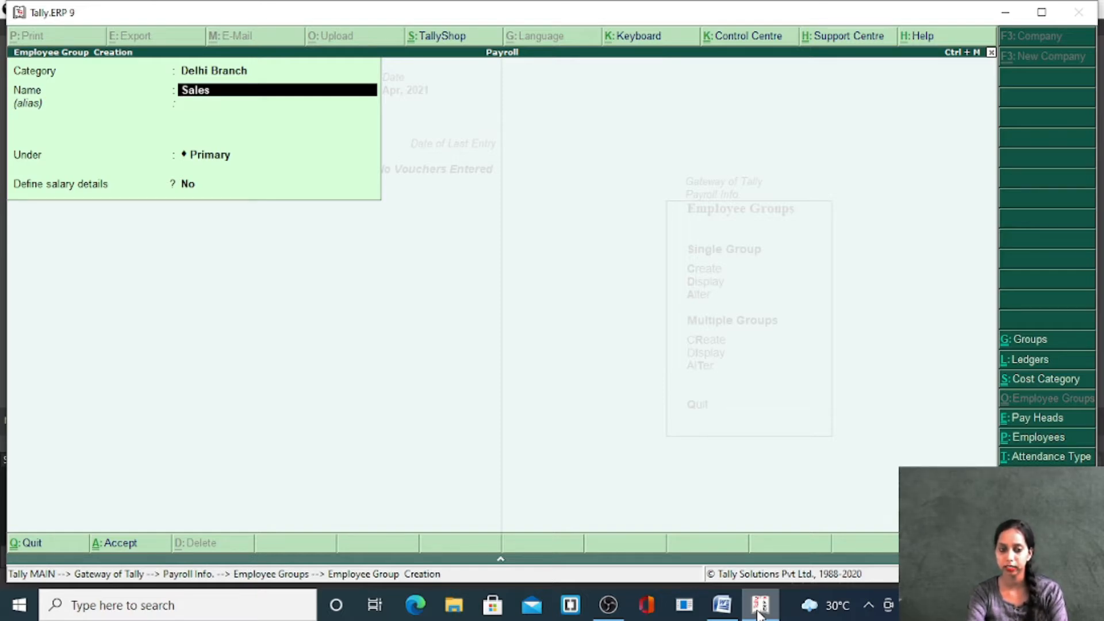
text( Departn)
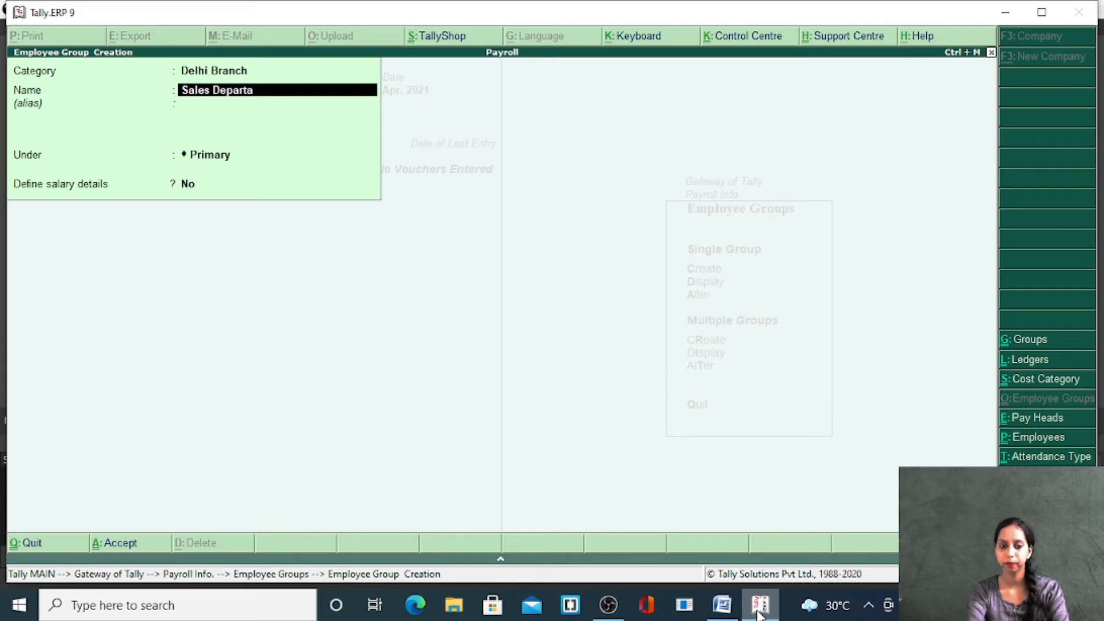
key(BackSpace)
text(ment)
key(Return)
key(Return)
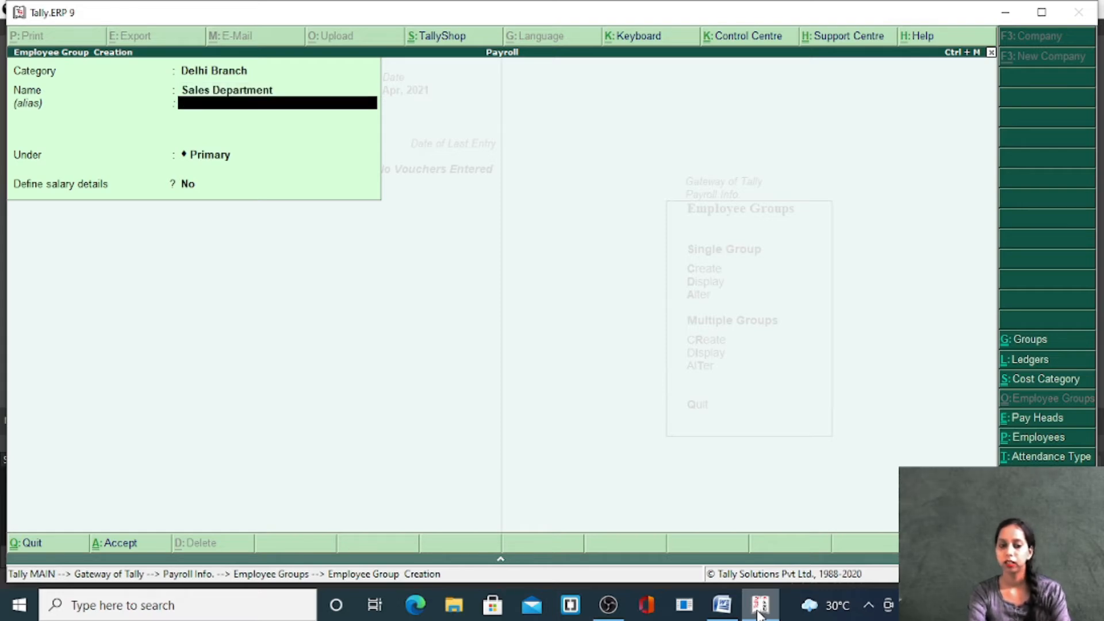
key(Return)
key(Return)
key(Return)
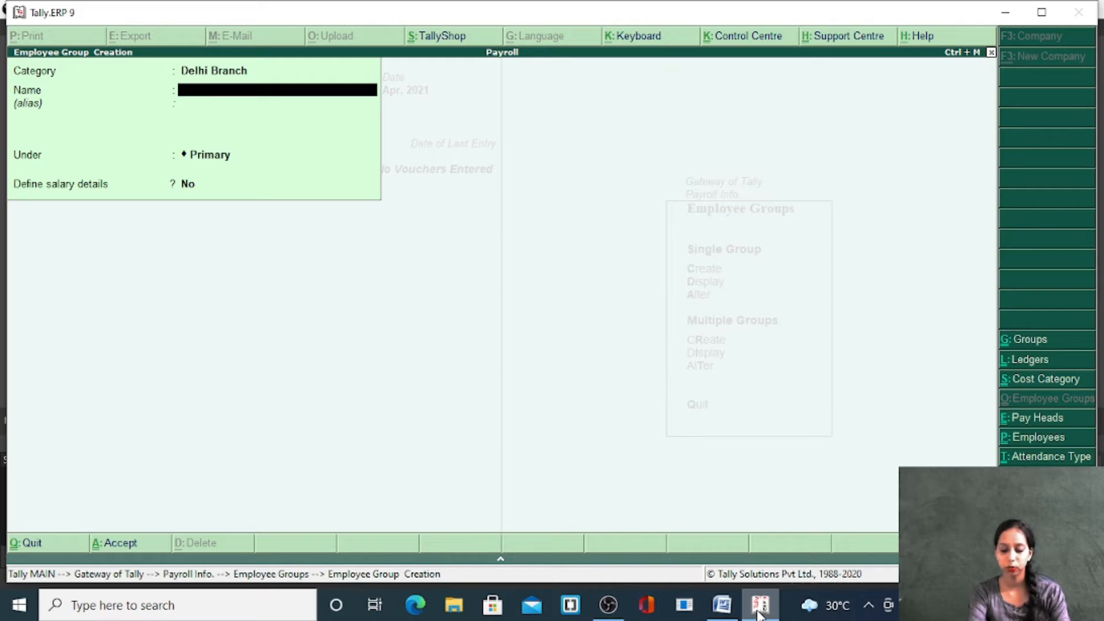
Create the employee group Purchase Department in the Delhi Branch category, under Primary and without salary details.
text(Or)
key(BackSpace)
key(BackSpace)
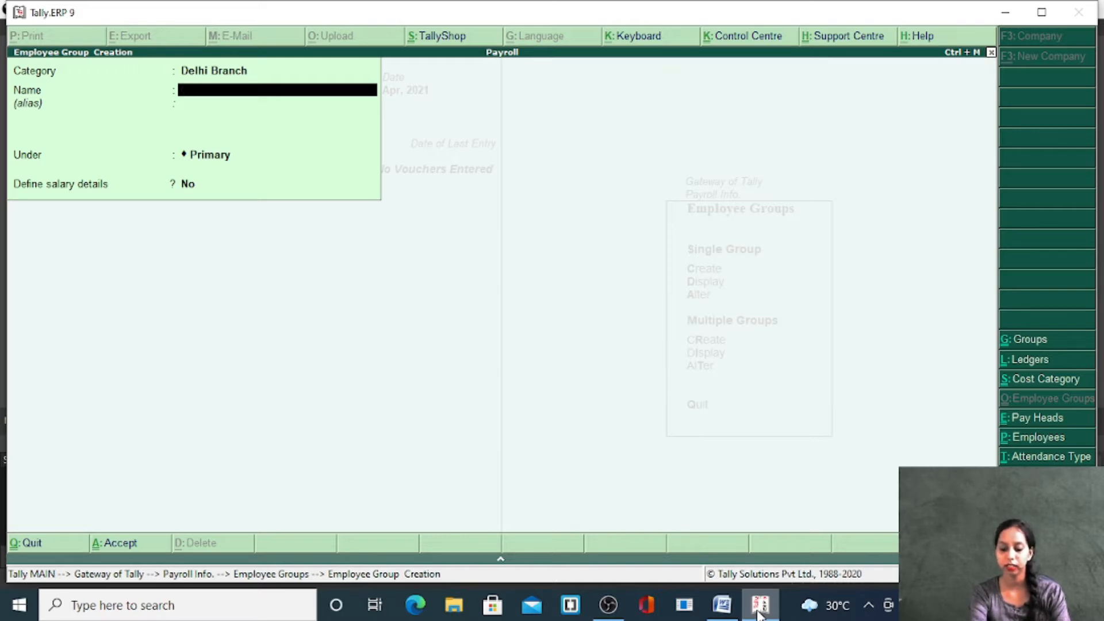
text(Purchas)
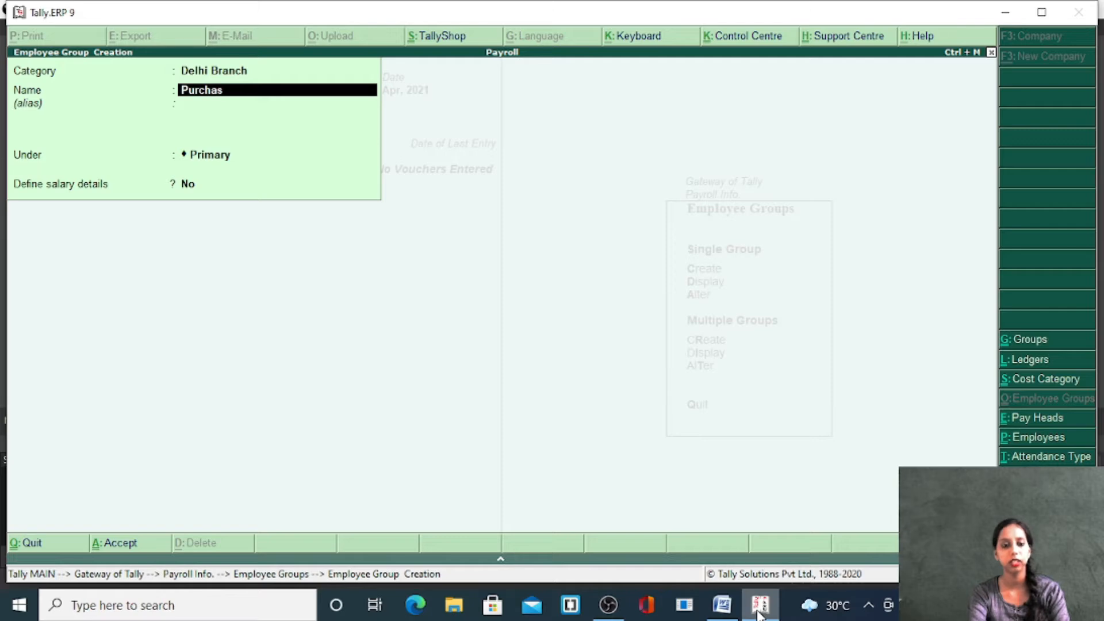
text(e Deoa)
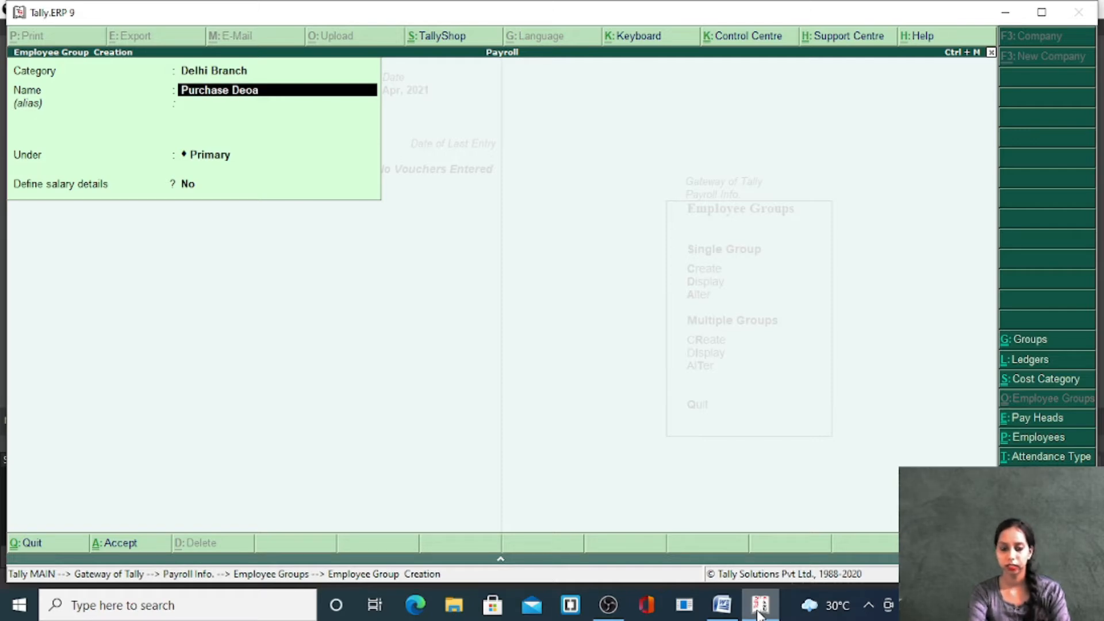
key(BackSpace)
key(BackSpace)
text(partment)
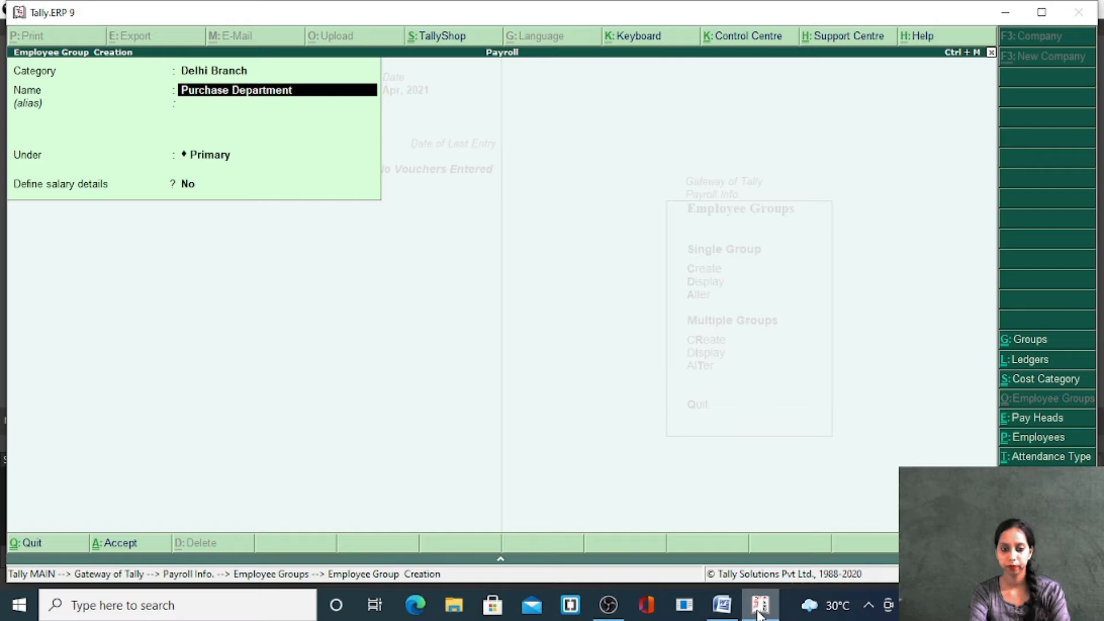
key(Return)
key(Return)
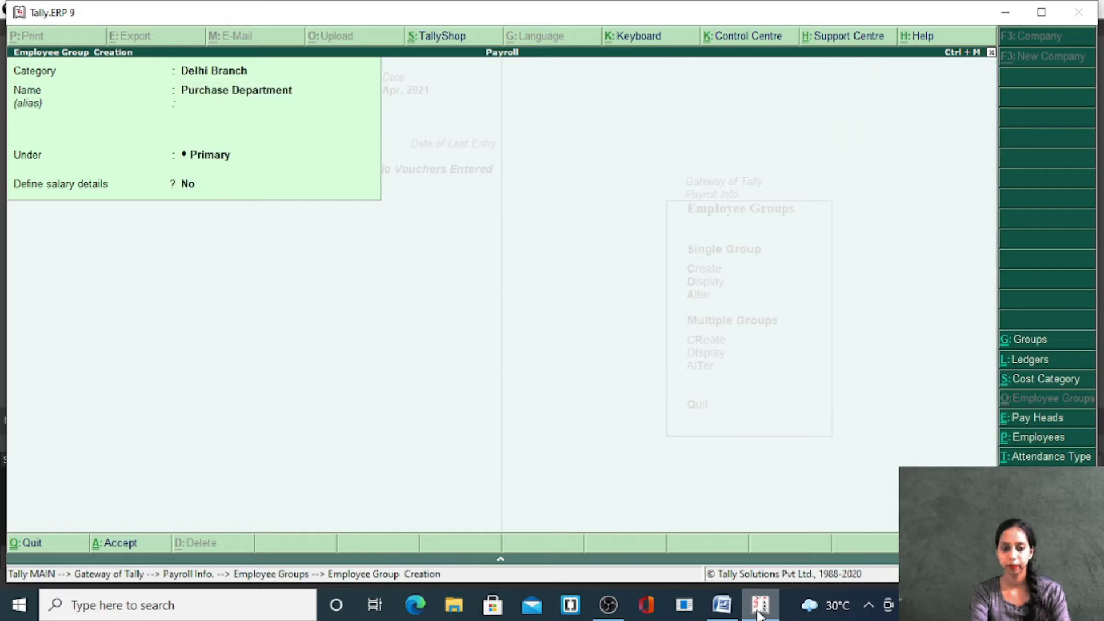
key(Return)
key(Return)
Create the employee group Marketing Department in the Delhi Branch category, under Primary and without salary details.
text(Mark)
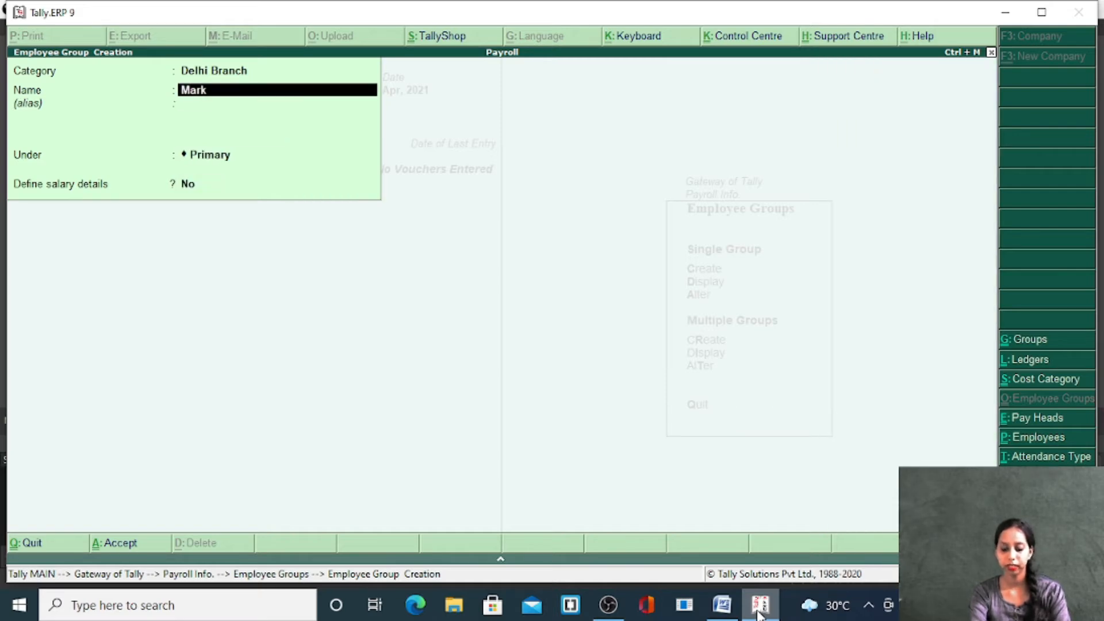
text(eting Depat)
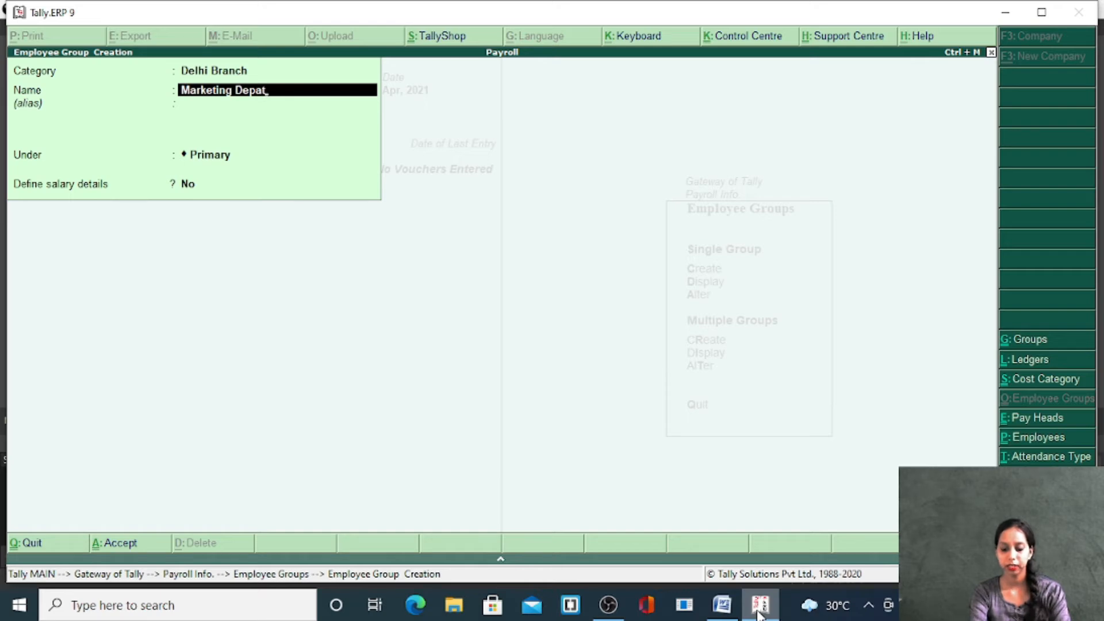
key(BackSpace)
text(r)
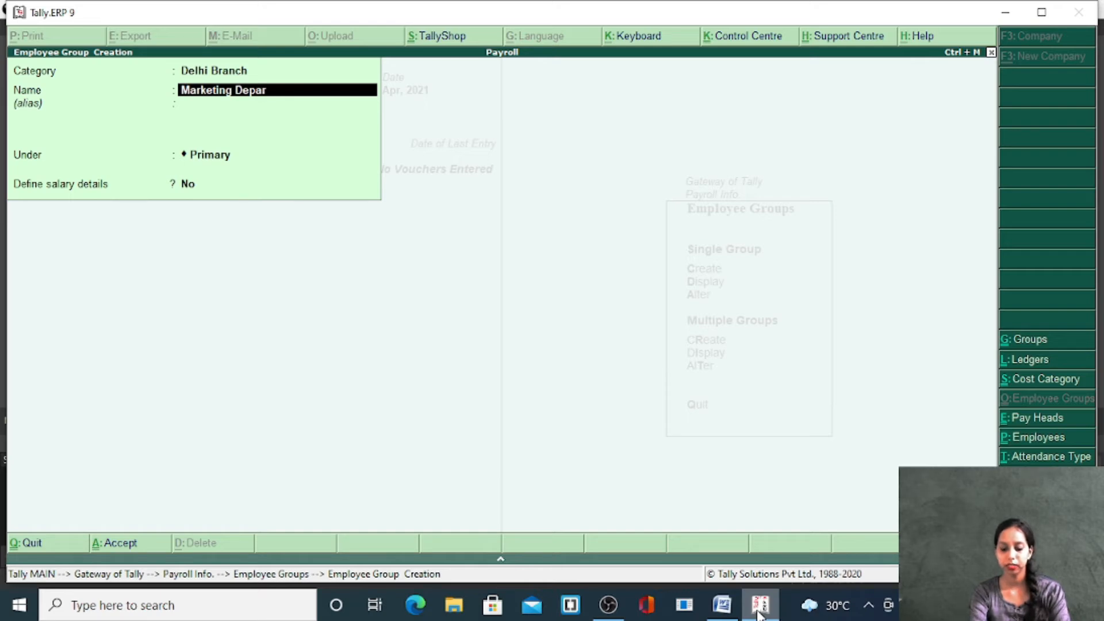
text(tment)
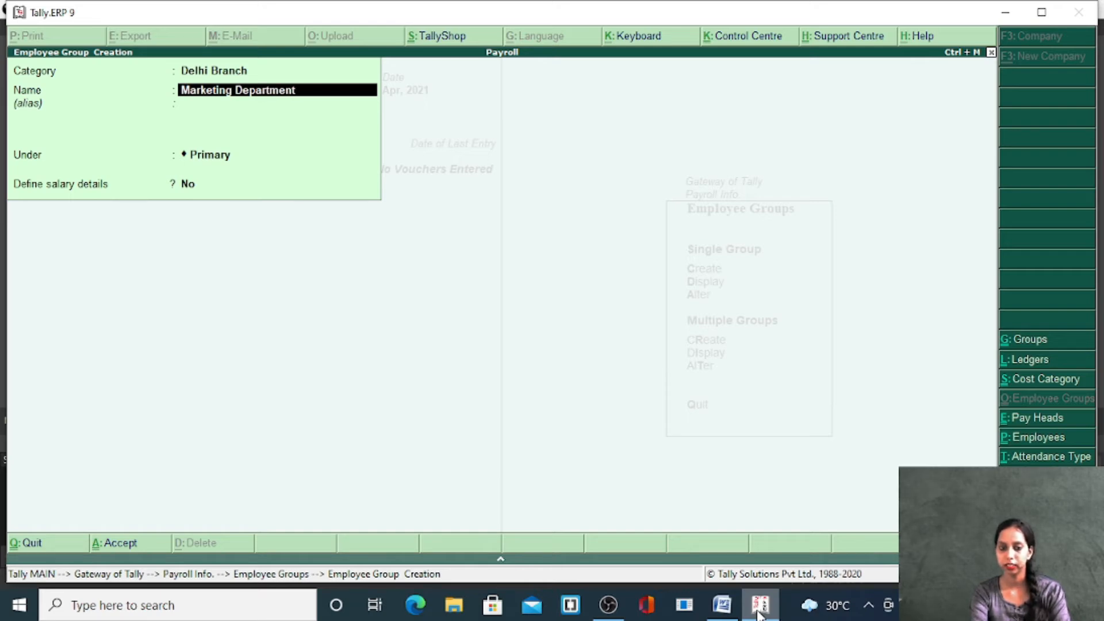
key(Return)
key(Return)
key(Return)
key(Return)
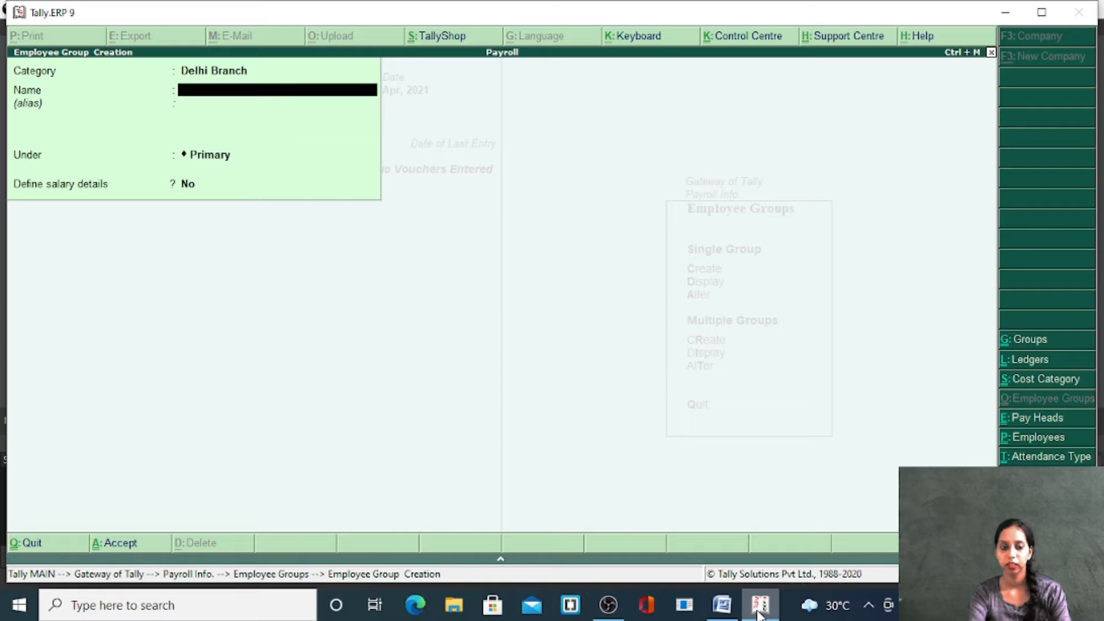
Create the employee group Accounts Department in the Delhi Branch category, under Primary without salary details, then return to the payroll masters.
text(Fini)
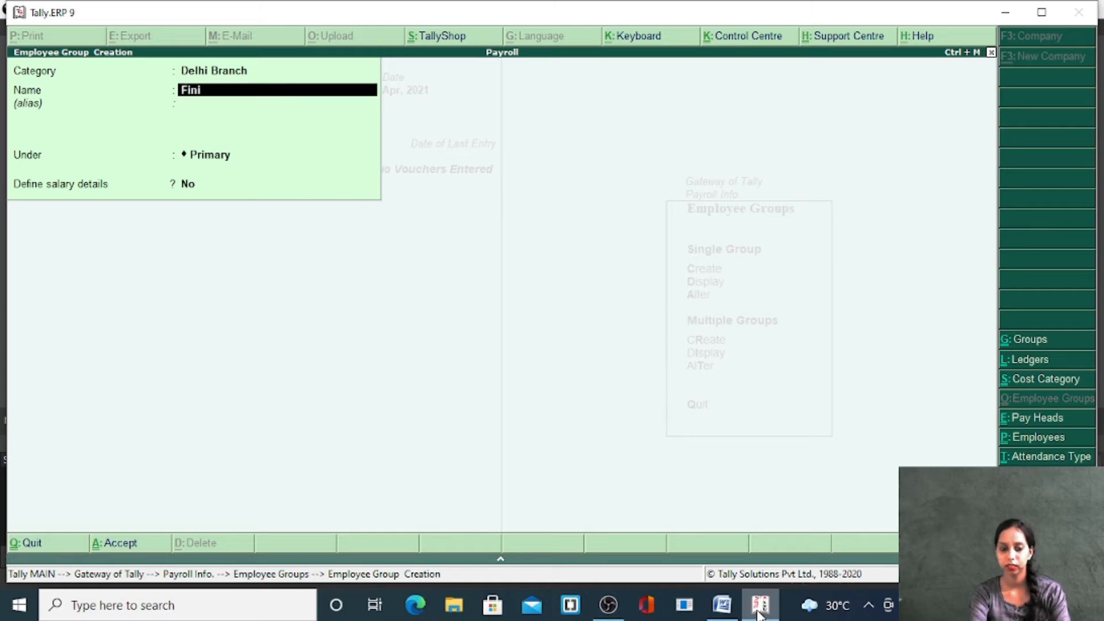
key(BackSpace)
key(BackSpace)
key(BackSpace)
key(BackSpace)
text(Ac)
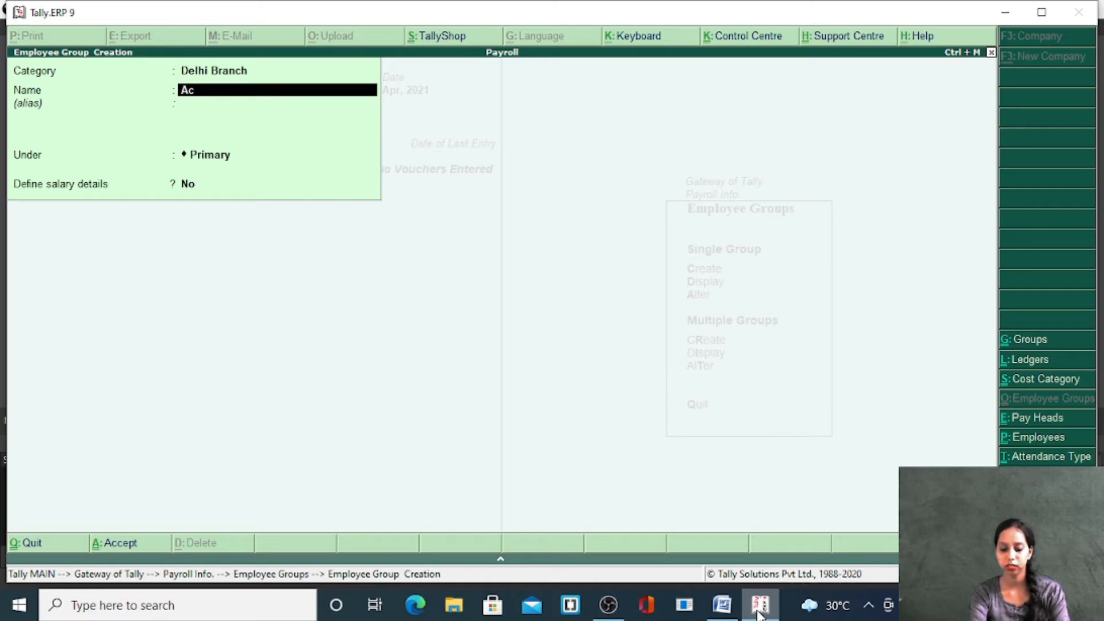
text(counts Depat)
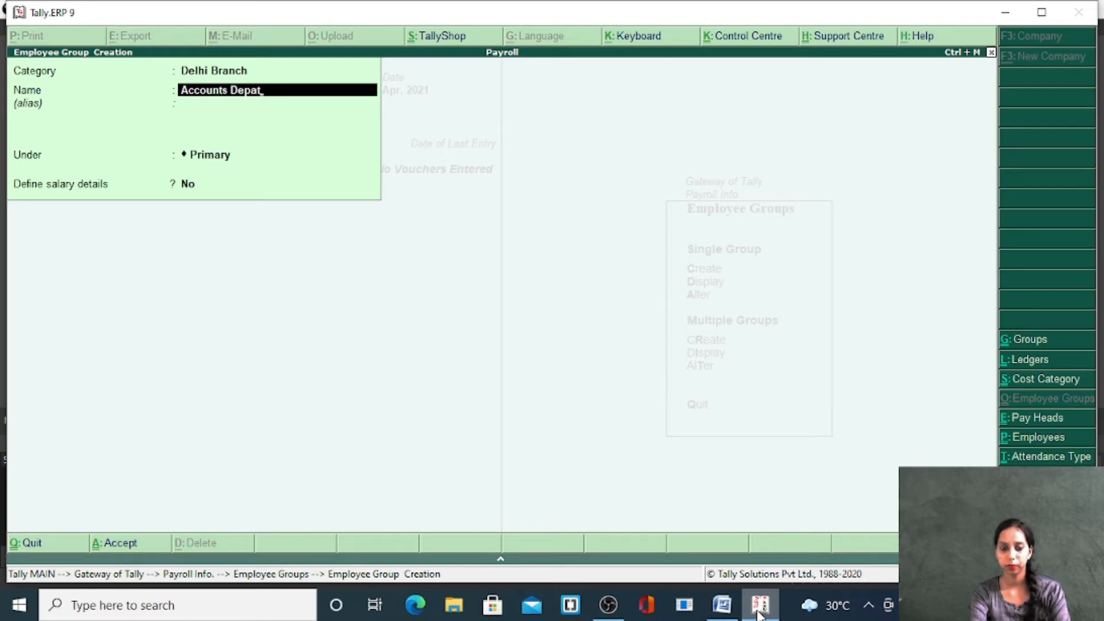
key(BackSpace)
text(rtment)
key(Return)
key(Return)
key(Return)
key(Return)
key(Return)
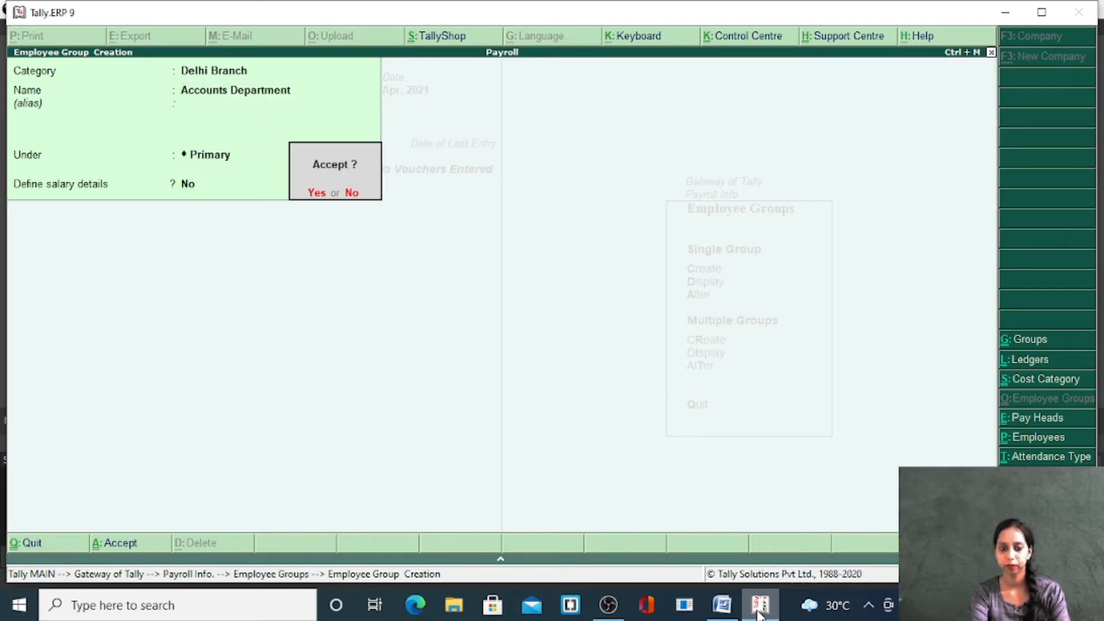
key(Escape)
key(Return)
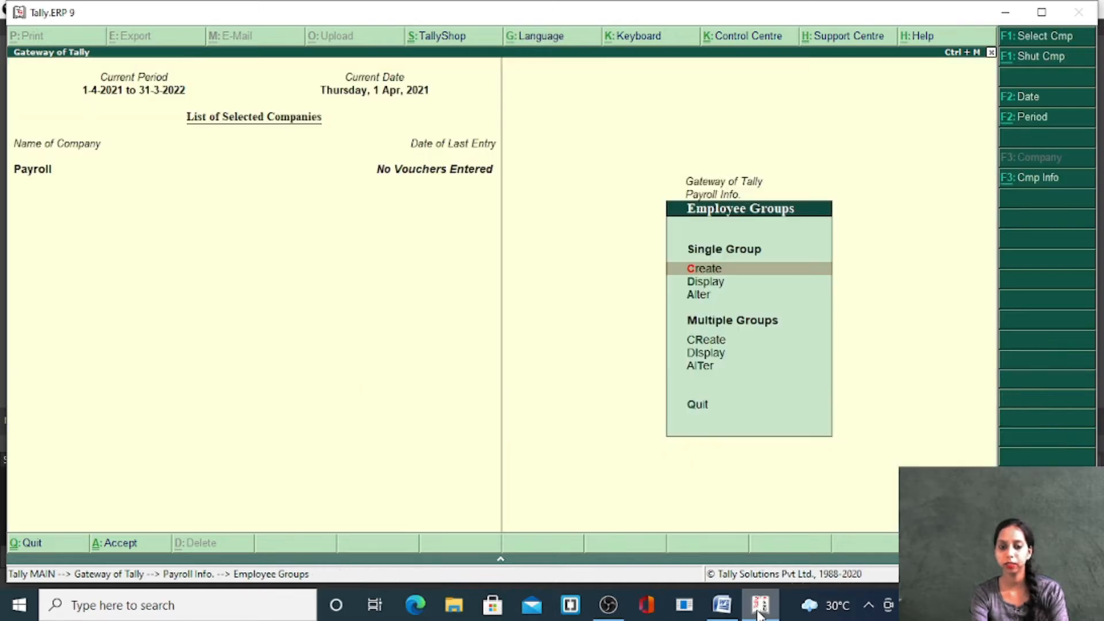
key(Escape)
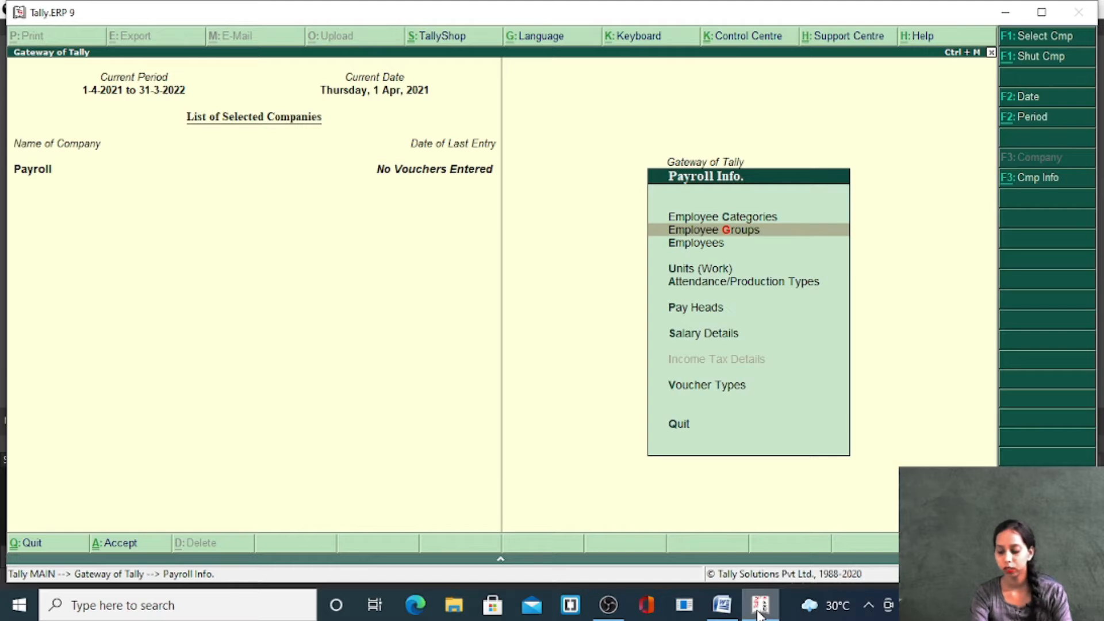
Start a new single employee and assign it to the Delhi Branch category.
key(Down)
key(Return)
key(Return)
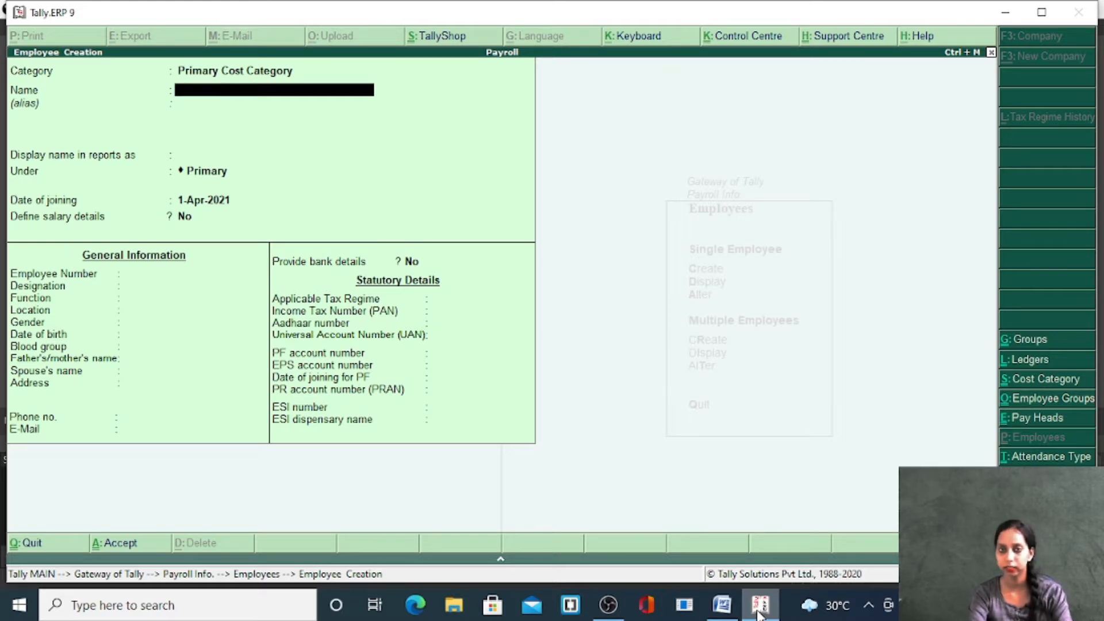
key(BackSpace)
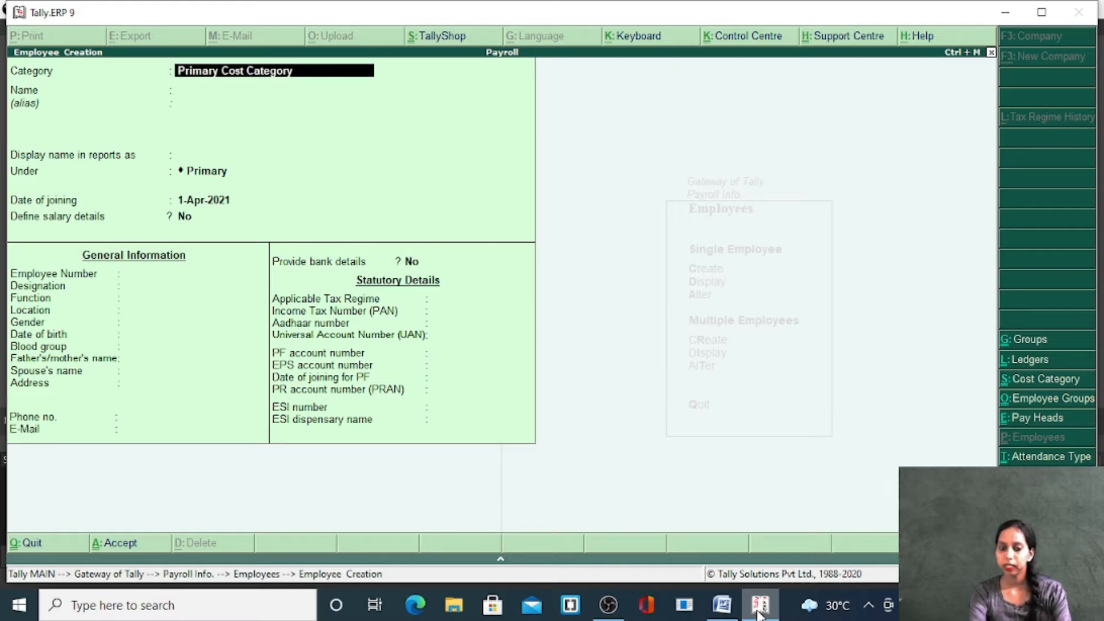
text(De)
key(Return)
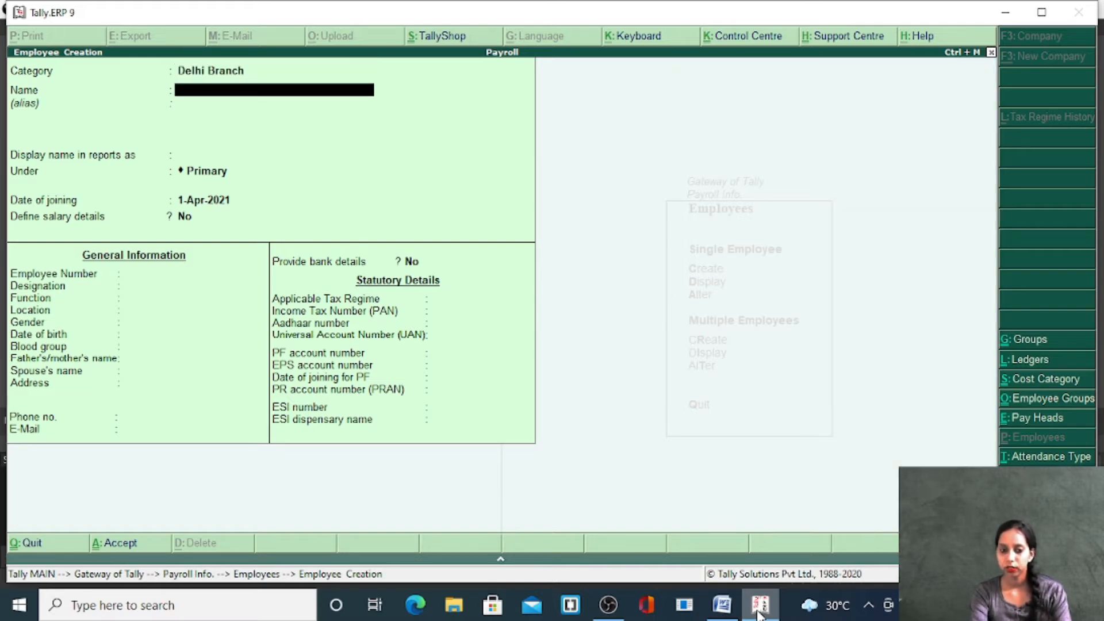
Enter the employee's full name, place the employee under Accounts Department with joining date 1-Apr-2021, and define no salary details.
text(Amit)
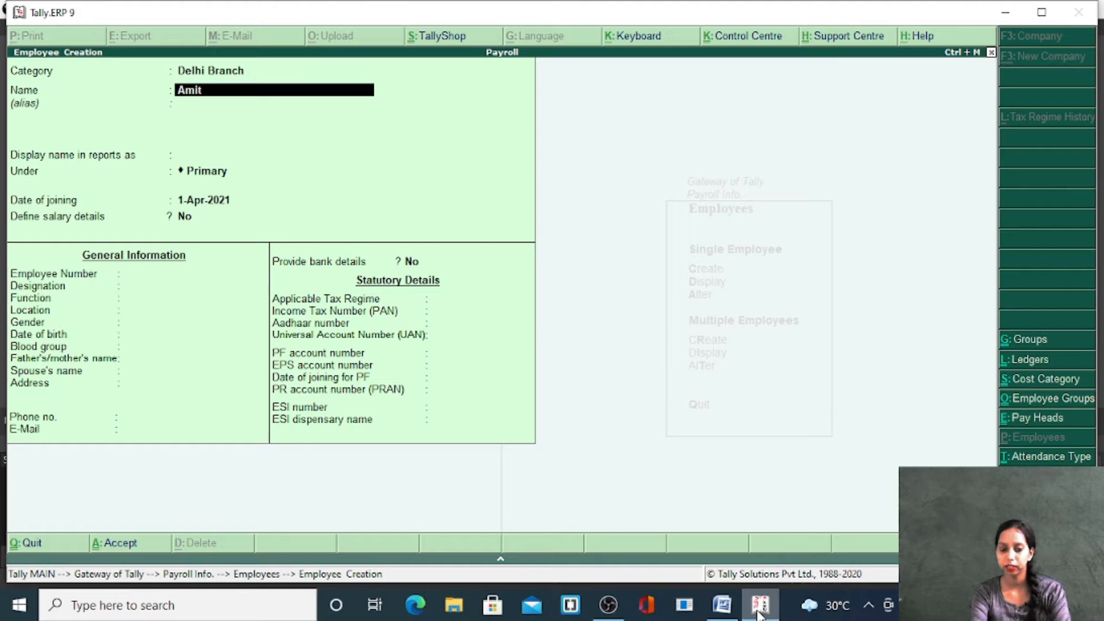
text( Sharma)
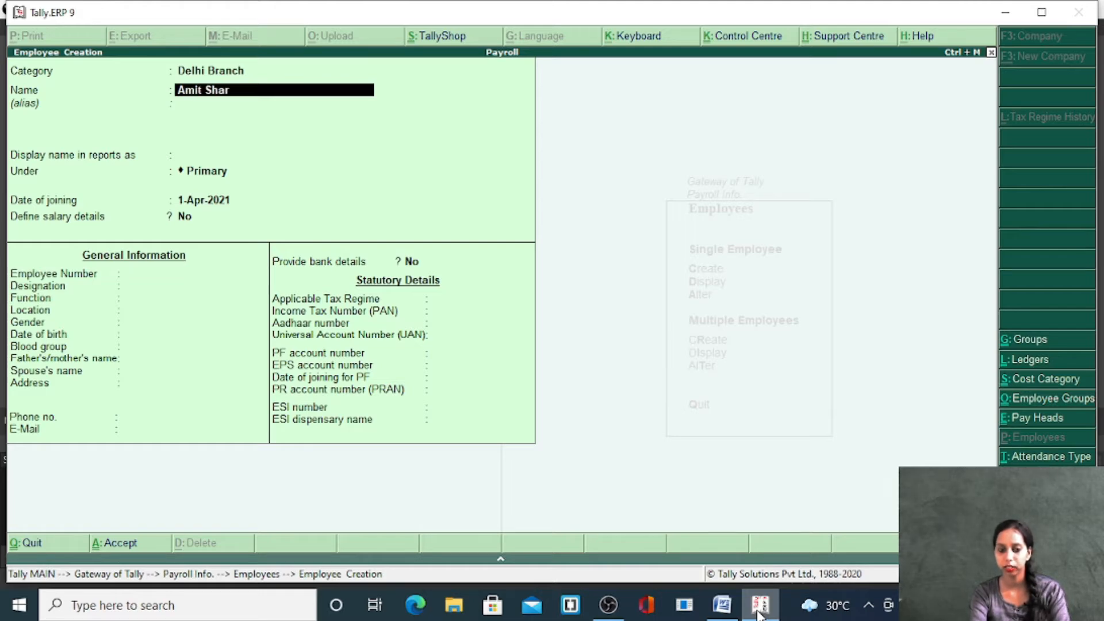
key(Return)
key(Return)
key(Return)
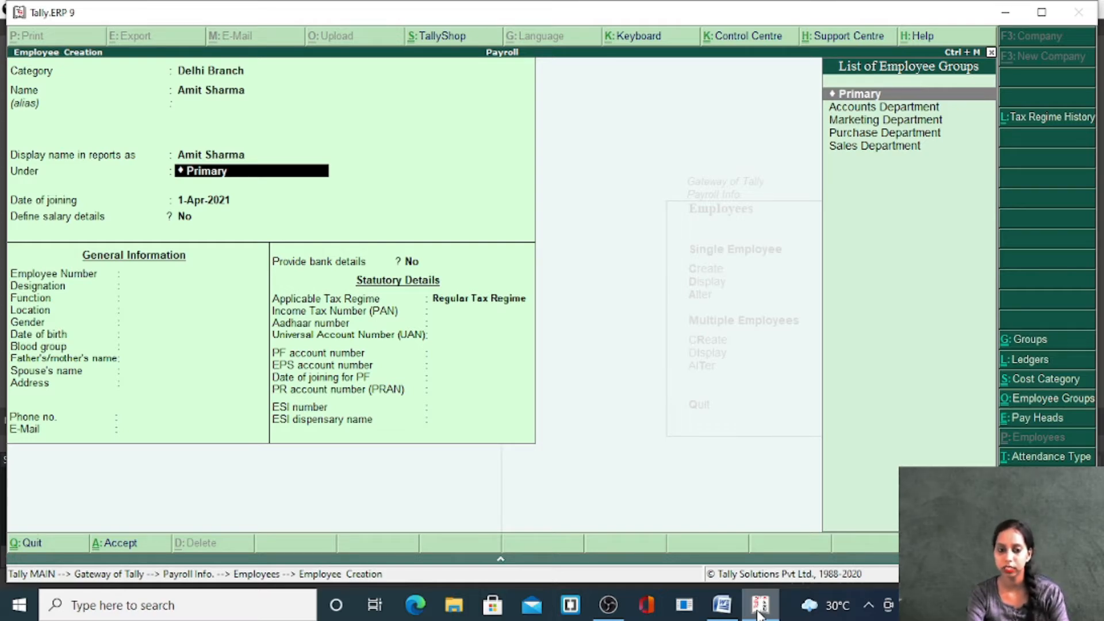
key(Down)
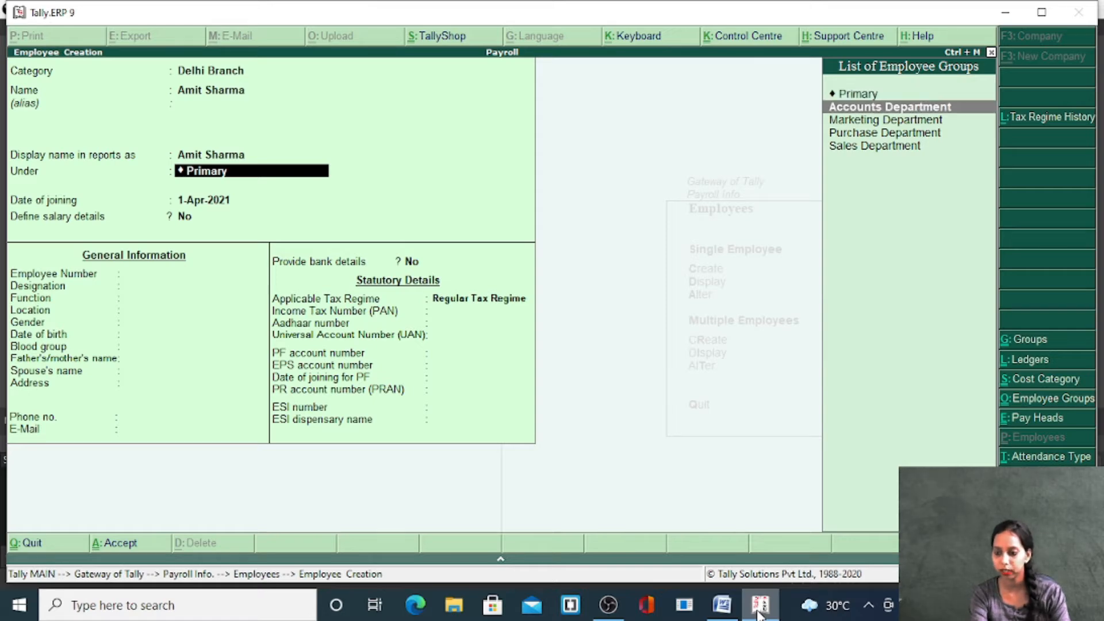
key(Return)
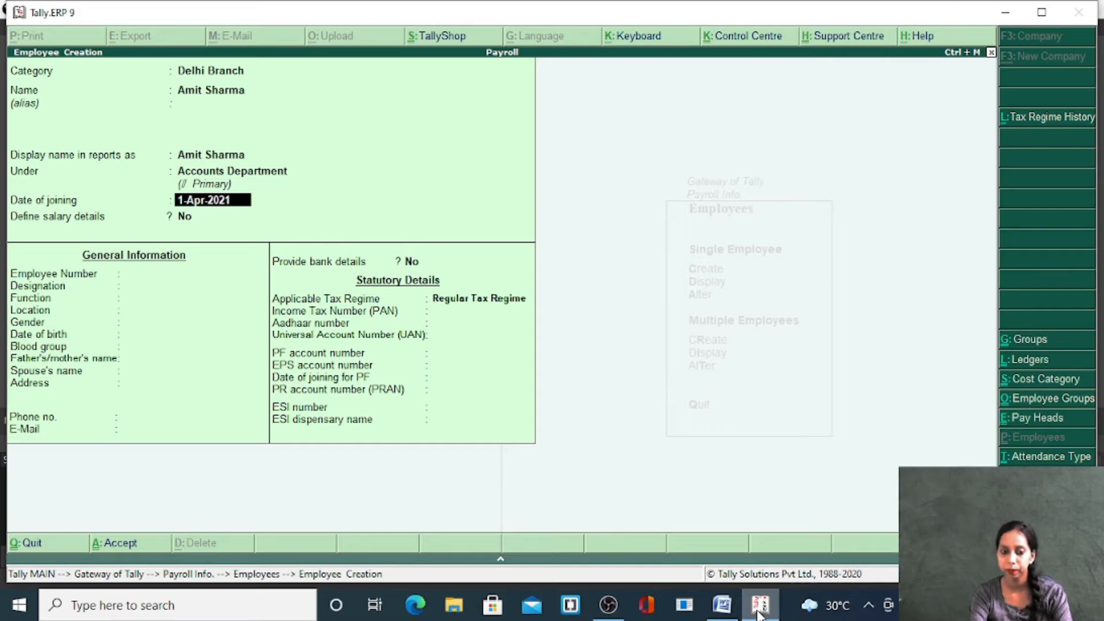
key(Return)
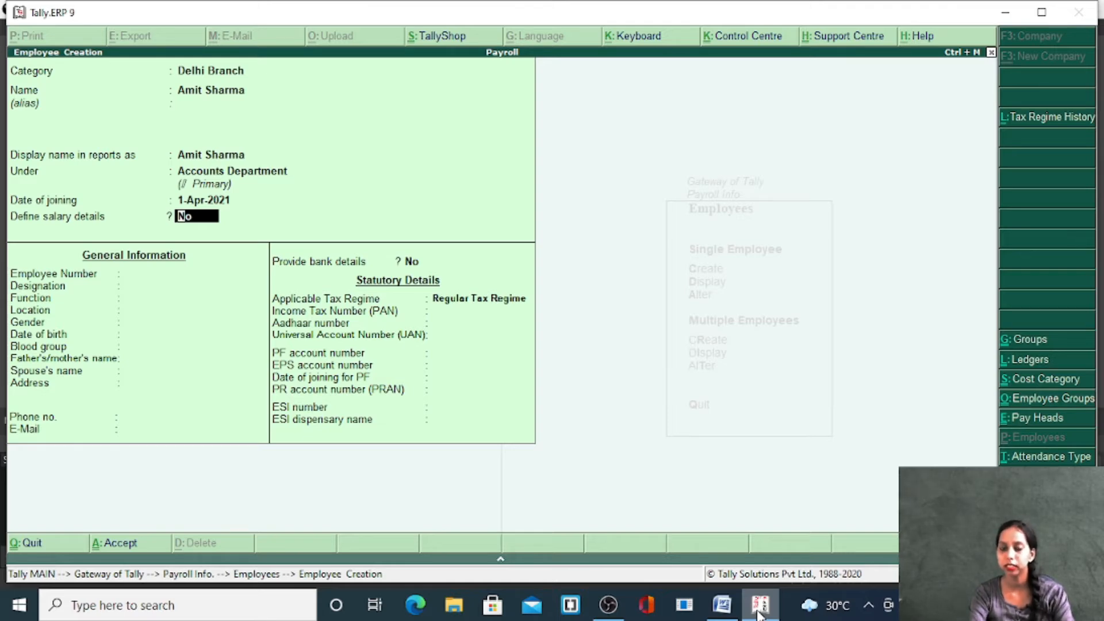
key(Return)
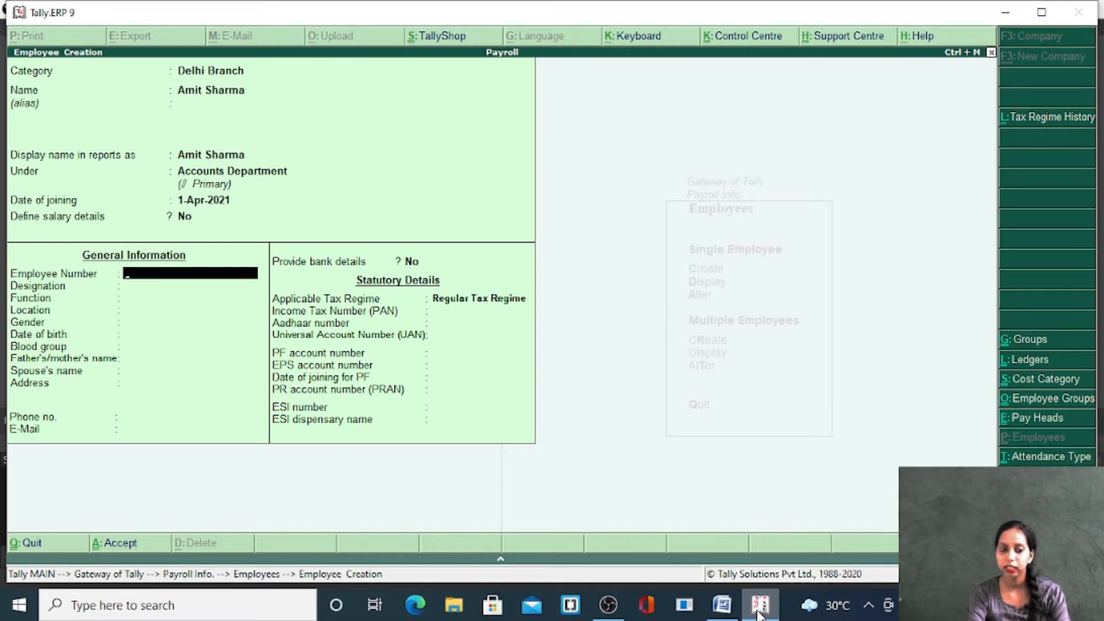
Leave the employee's general information blank, keeping gender and blood group as Unknown.
key(Return)
key(Return)
key(Return)
key(Return)
key(Return)
key(Return)
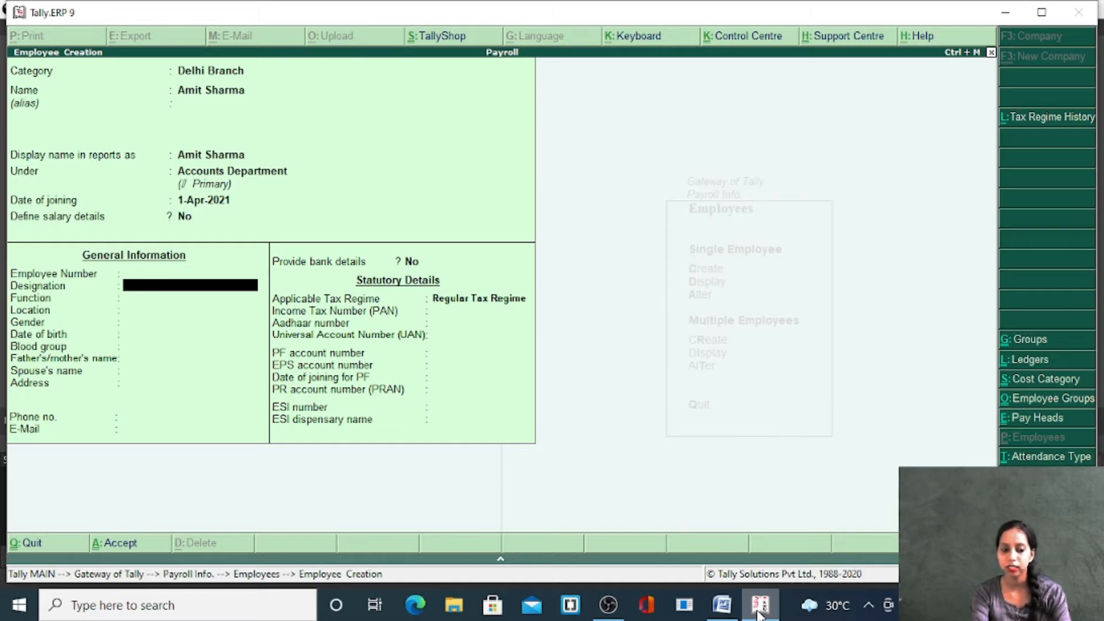
key(Return)
key(Return)
key(Return)
key(Return)
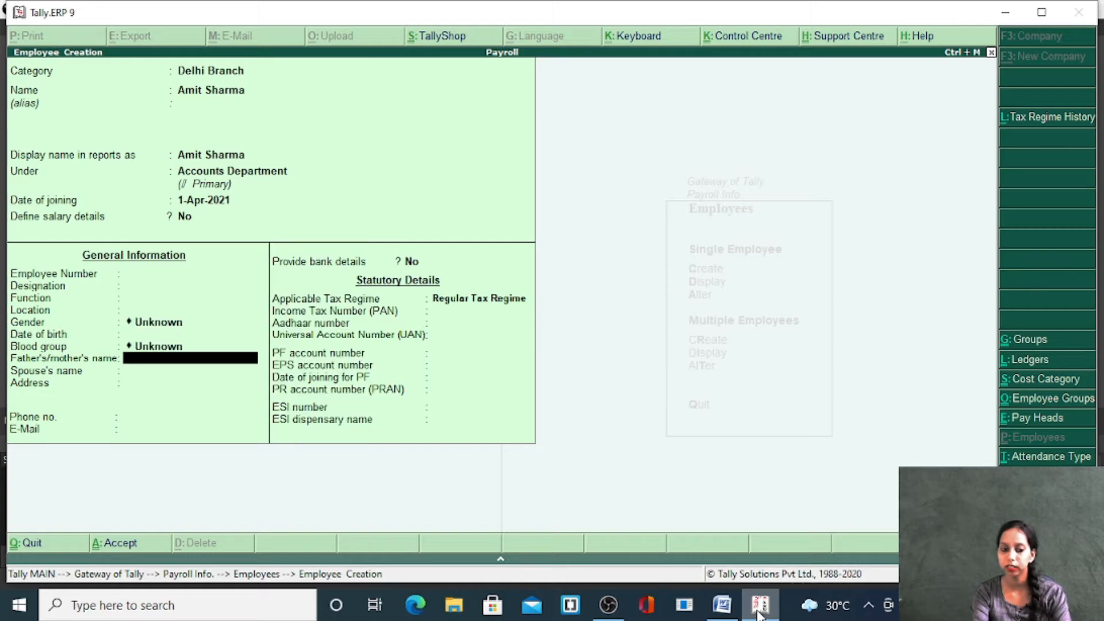
key(Return)
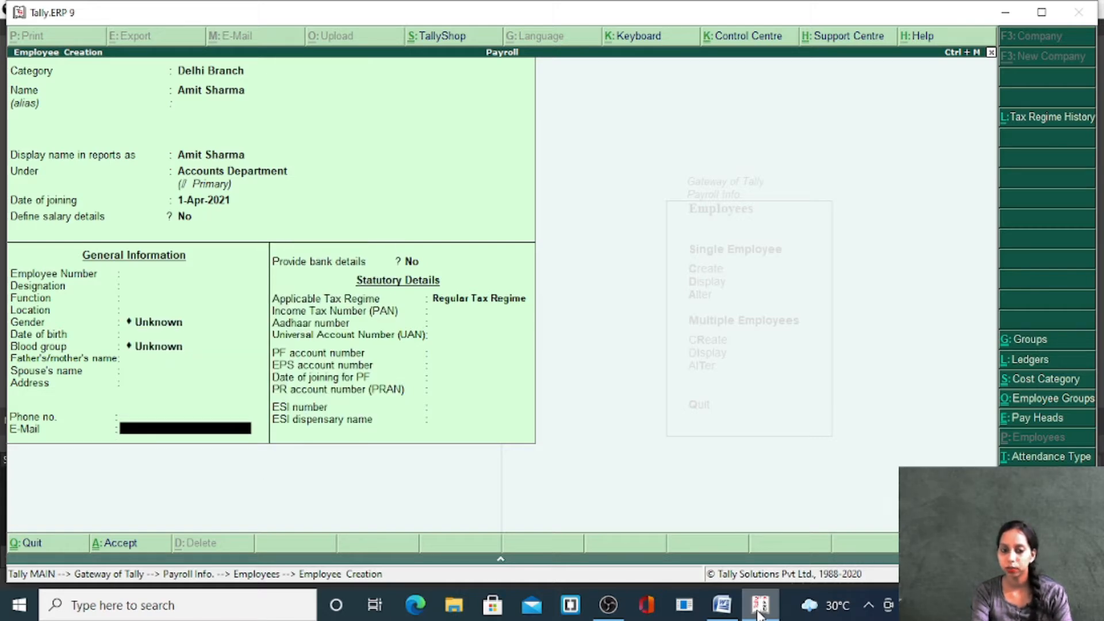
key(Return)
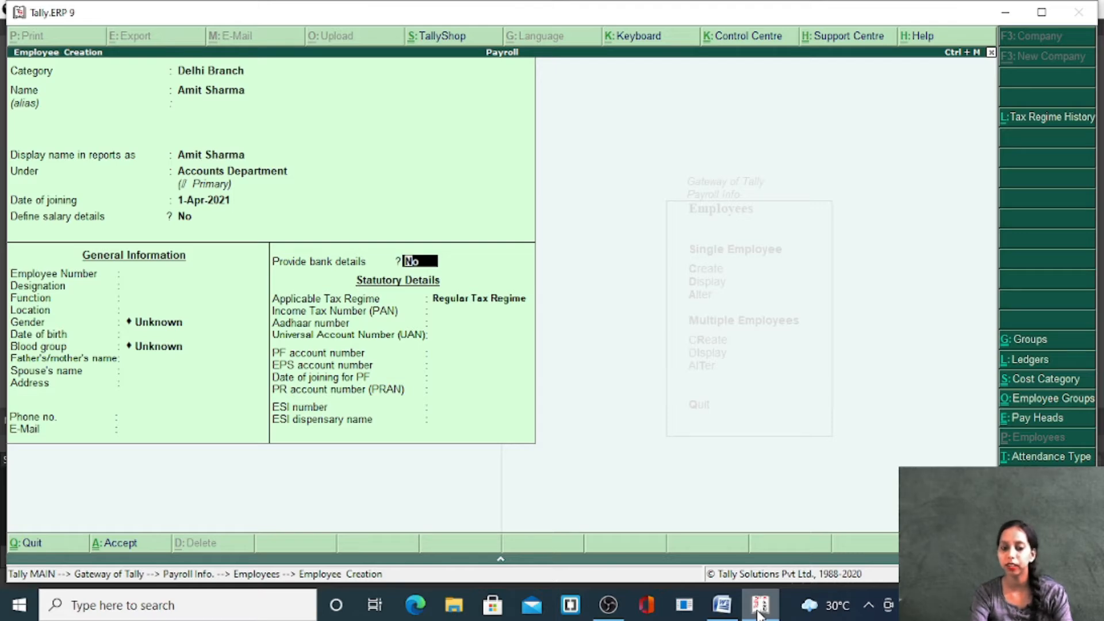
Set bank details to Yes for the employee and leave the account, IFS code, bank and branch fields blank.
key(y)
key(Return)
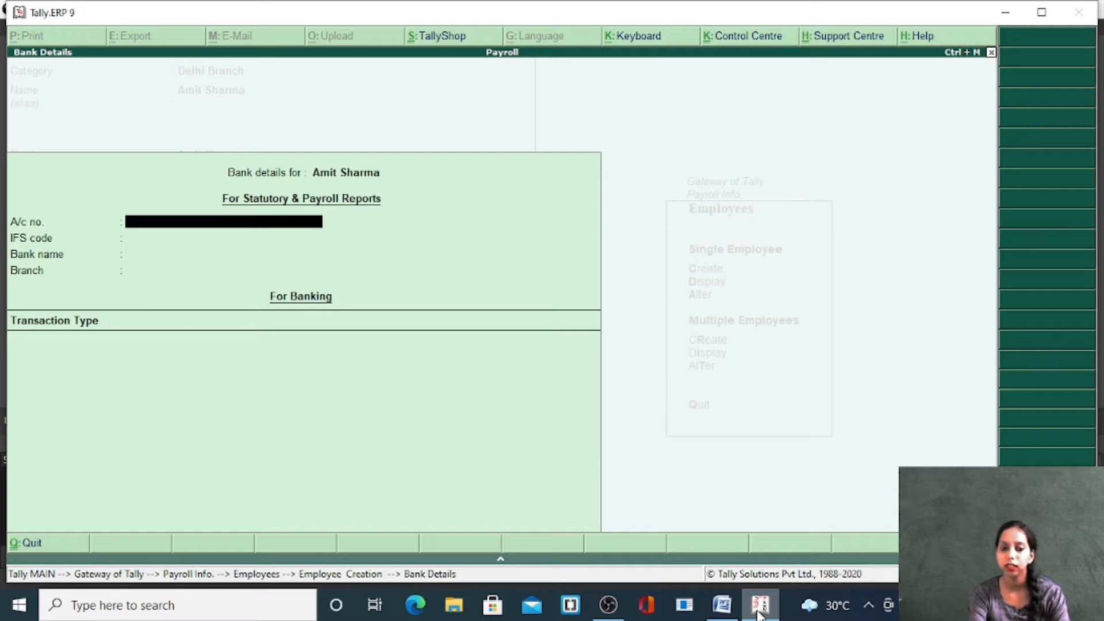
key(Return)
key(Return)
key(Return)
key(Return)
key(Return)
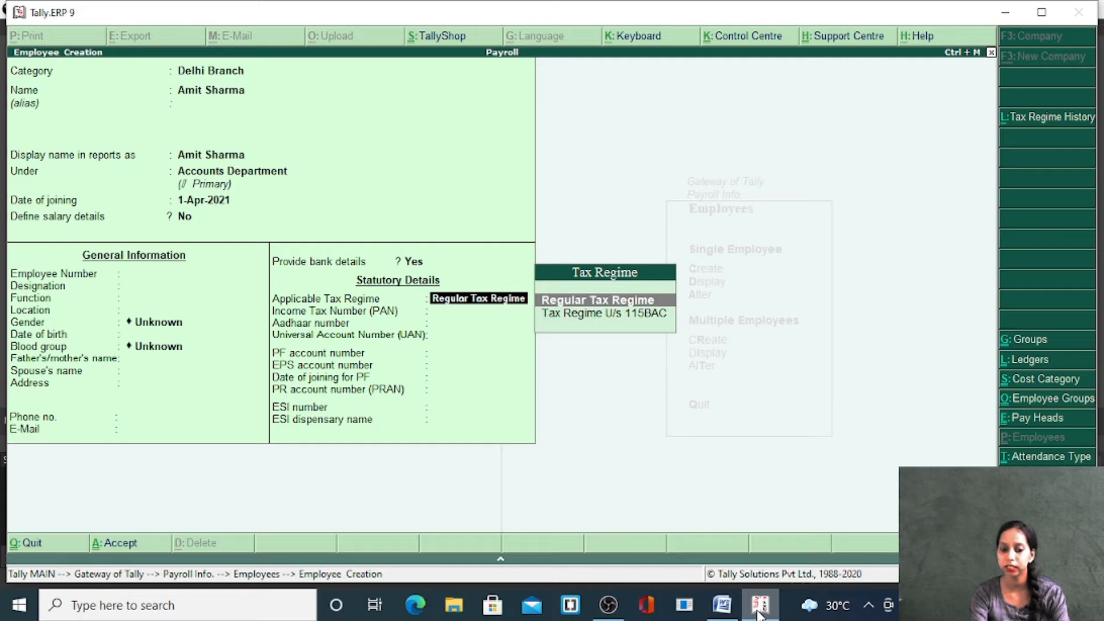
Keep the Regular Tax Regime, leave the other statutory details blank, and save the employee.
key(Return)
key(Return)
key(Return)
key(Return)
key(Return)
key(Return)
key(Return)
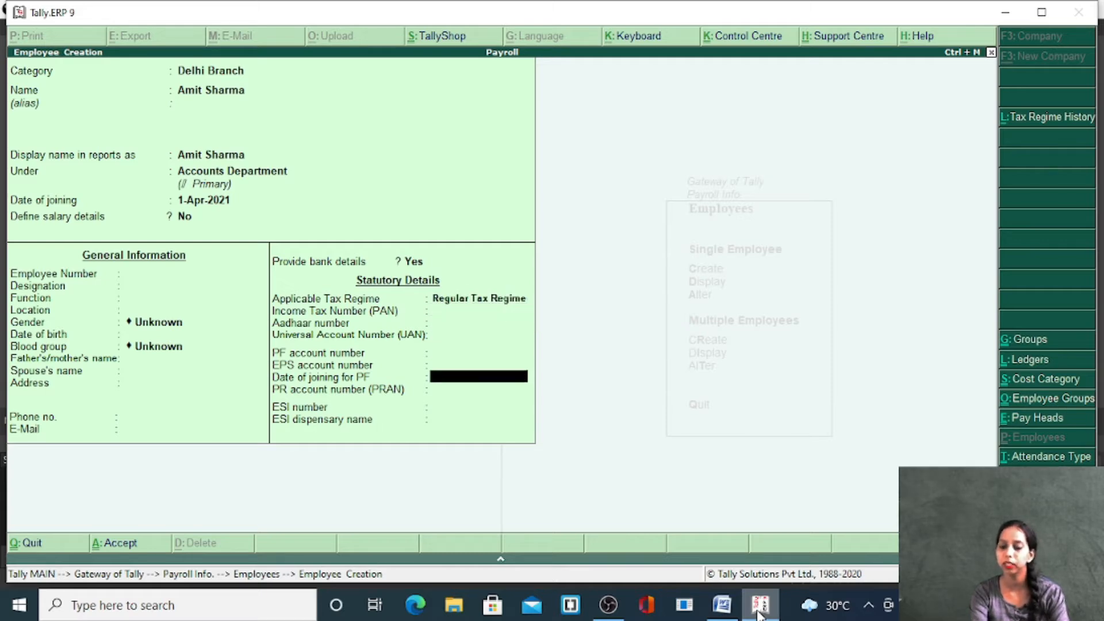
key(Return)
key(Return)
key(Return)
key(Return)
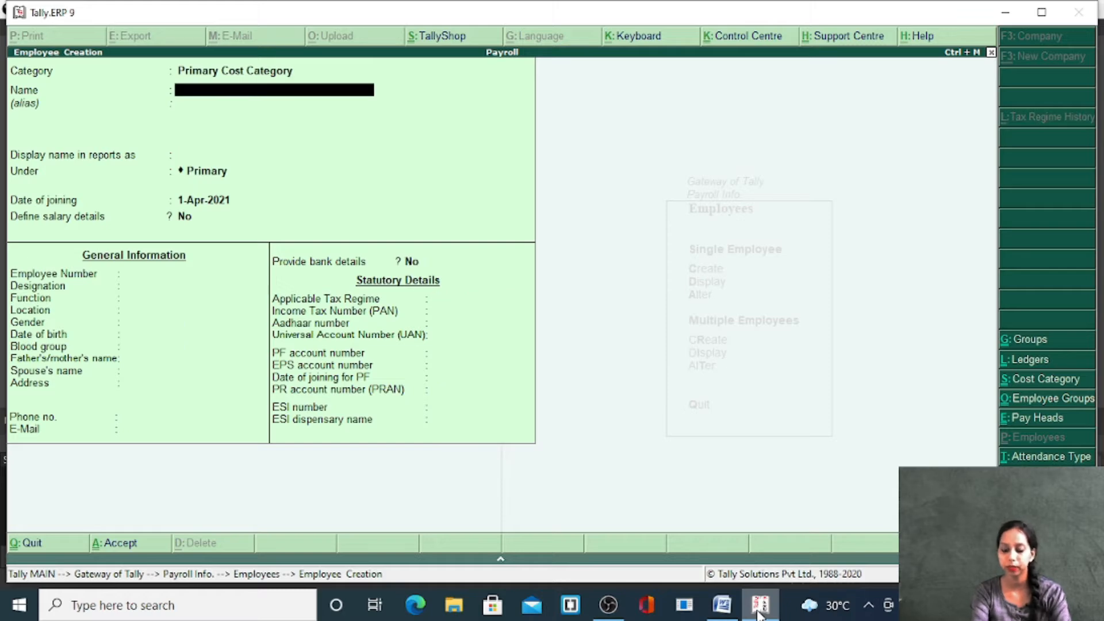
Assign the next employee to the Delhi Branch category and enter the employee's name, reusing it as the report display name.
text(Delhi)
key(Return)
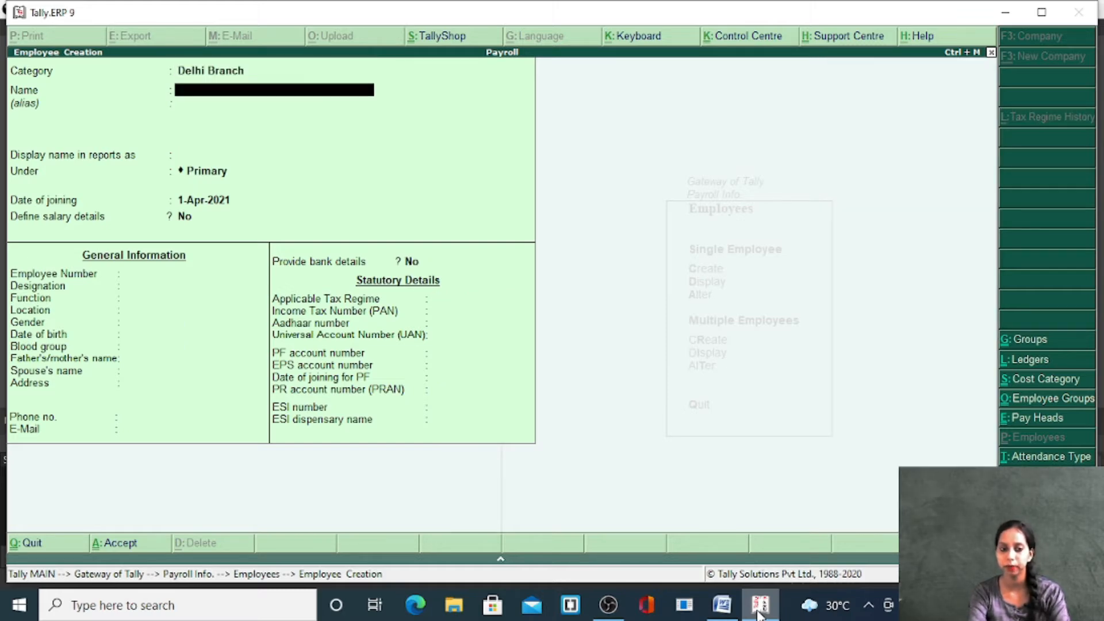
text(Vishal)
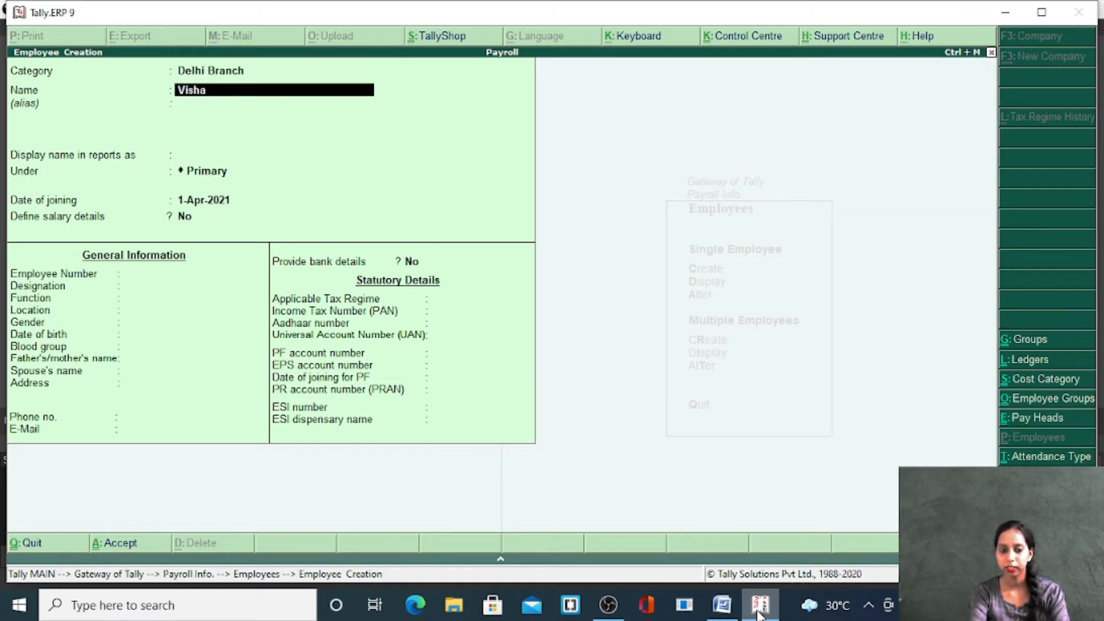
key(Return)
key(Return)
key(Return)
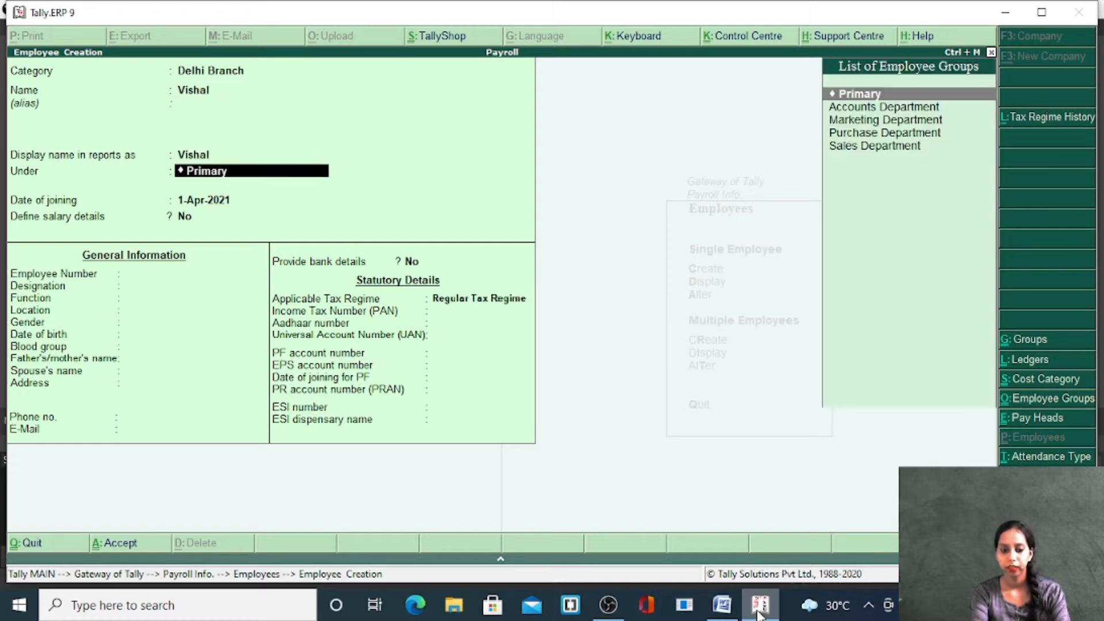
Place the second employee under Marketing Department with joining date 1-Apr-2021 and no salary details.
key(Down)
key(Down)
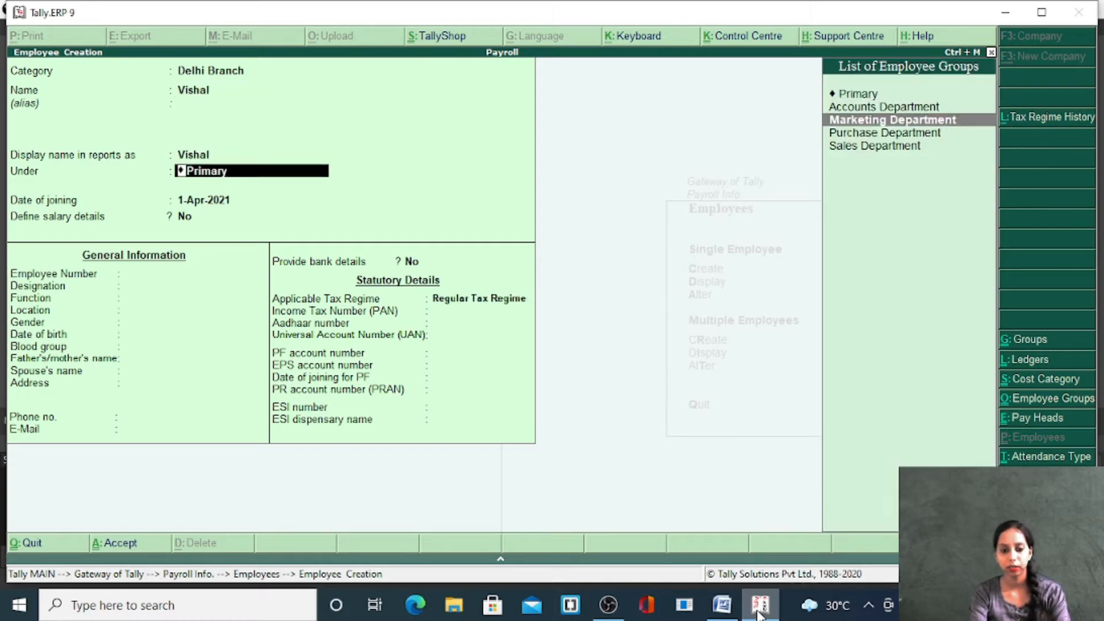
key(Return)
key(Return)
key(Return)
key(Return)
key(Return)
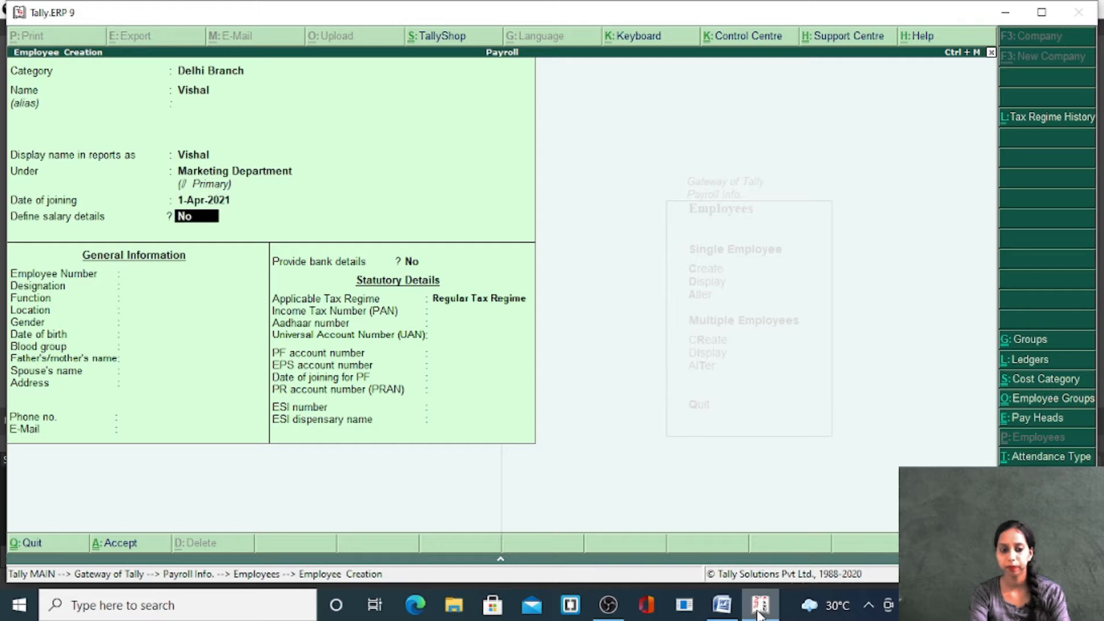
key(Return)
Leave the second employee's general information blank with gender and blood group Unknown, and keep bank details set to No.
key(Return)
key(Return)
key(Return)
key(Return)
key(Return)
key(Return)
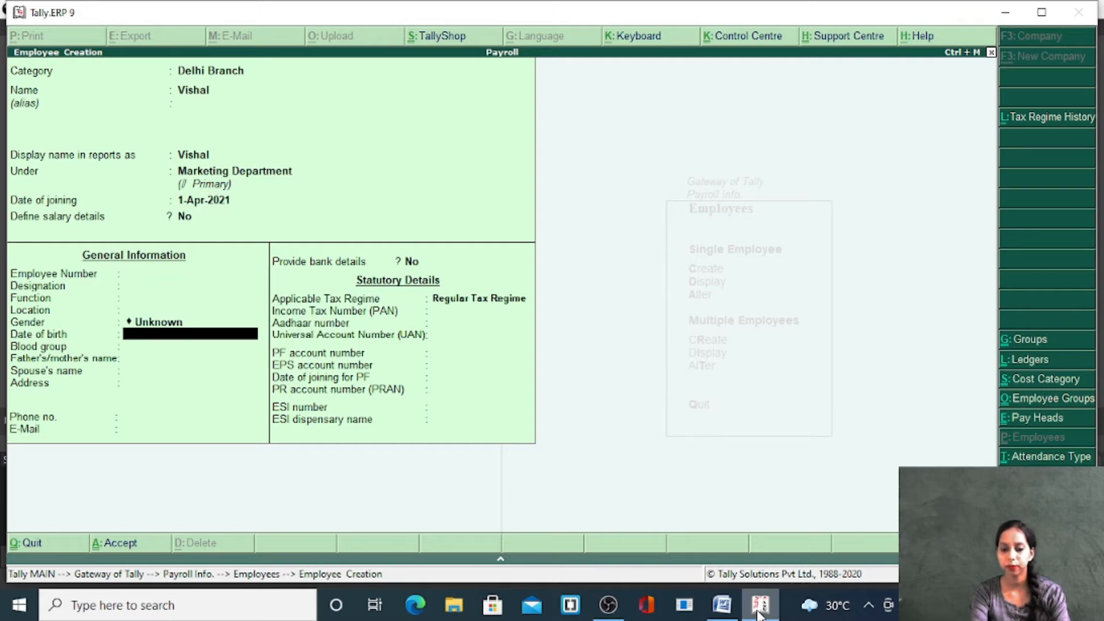
key(Return)
key(Return)
key(Return)
key(Return)
Keep the second employee on the Regular Tax Regime, leave the remaining statutory fields blank, and save the record.
key(Return)
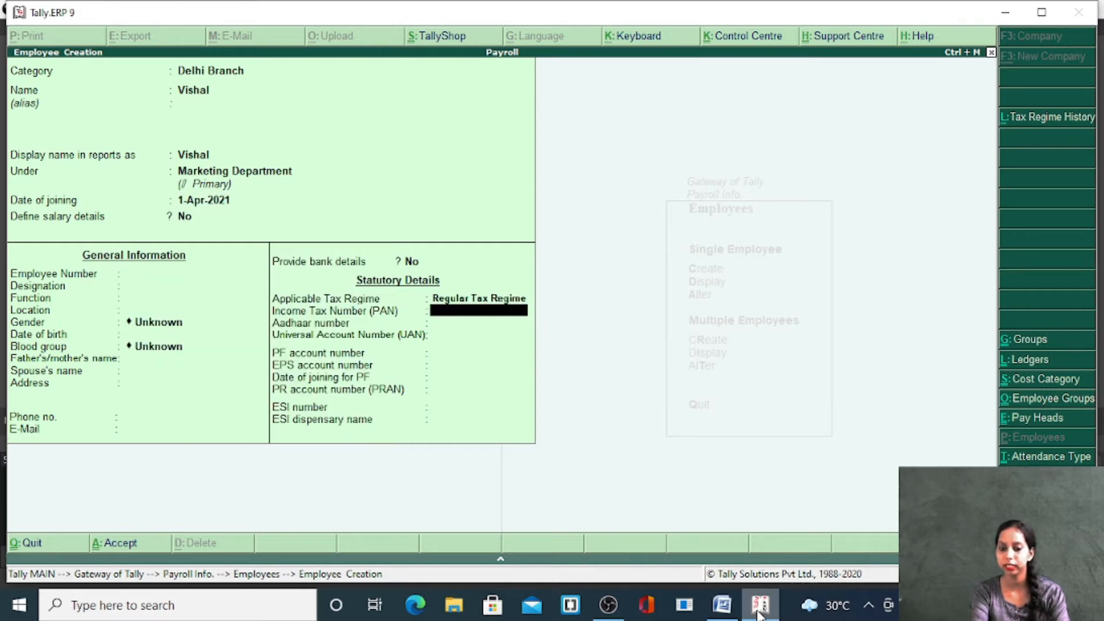
key(Return)
key(Return)
key(Return)
key(Return)
key(Return)
key(Return)
key(Return)
key(Return)
key(Return)
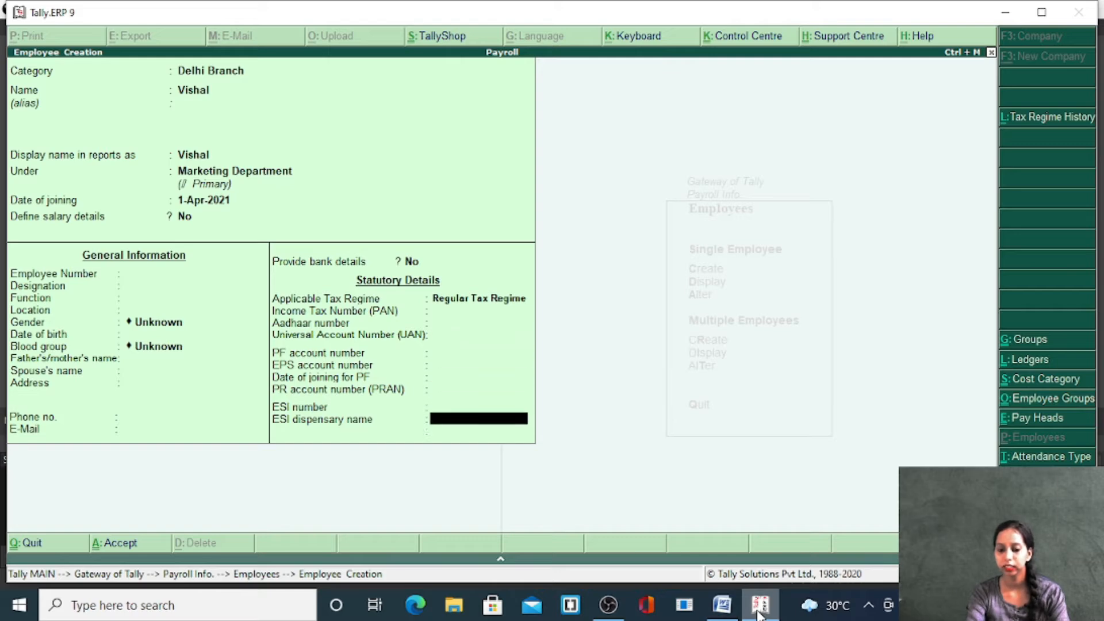
key(Return)
Assign the third employee to the Delhi Branch category and enter the employee's name, reusing it as the report display name.
key(BackSpace)
text(Del)
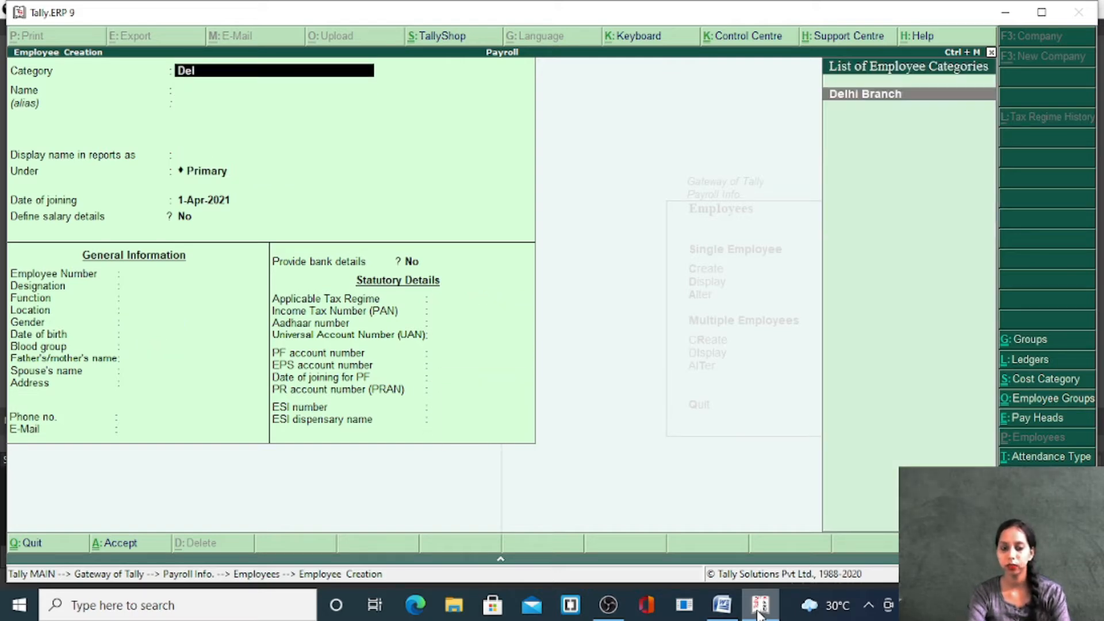
key(Return)
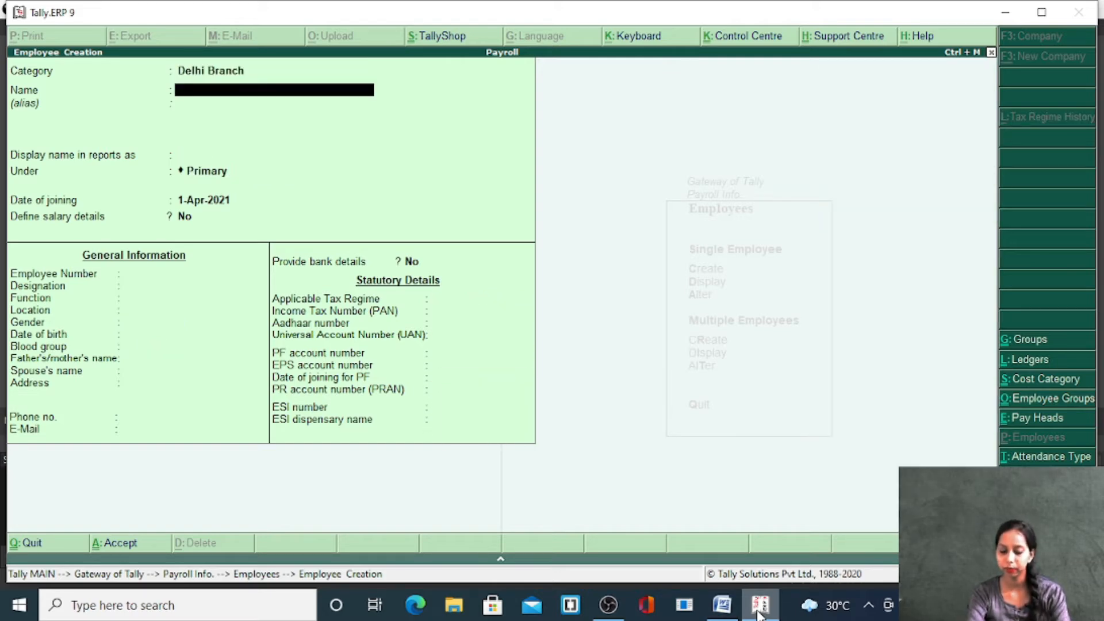
text(Nisha)
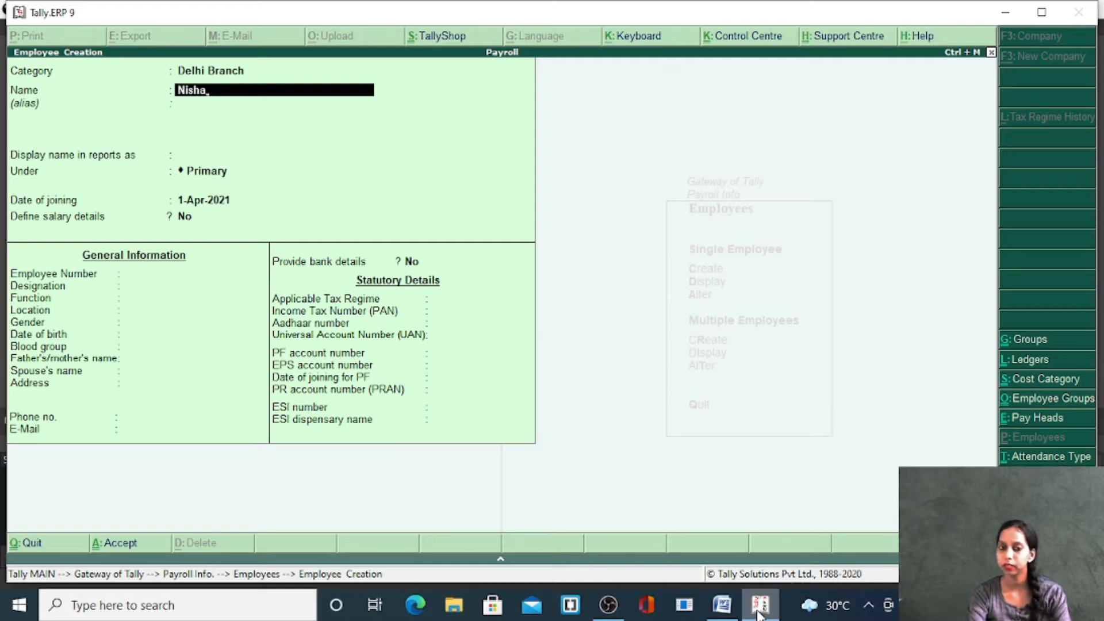
key(Return)
key(Return)
key(Return)
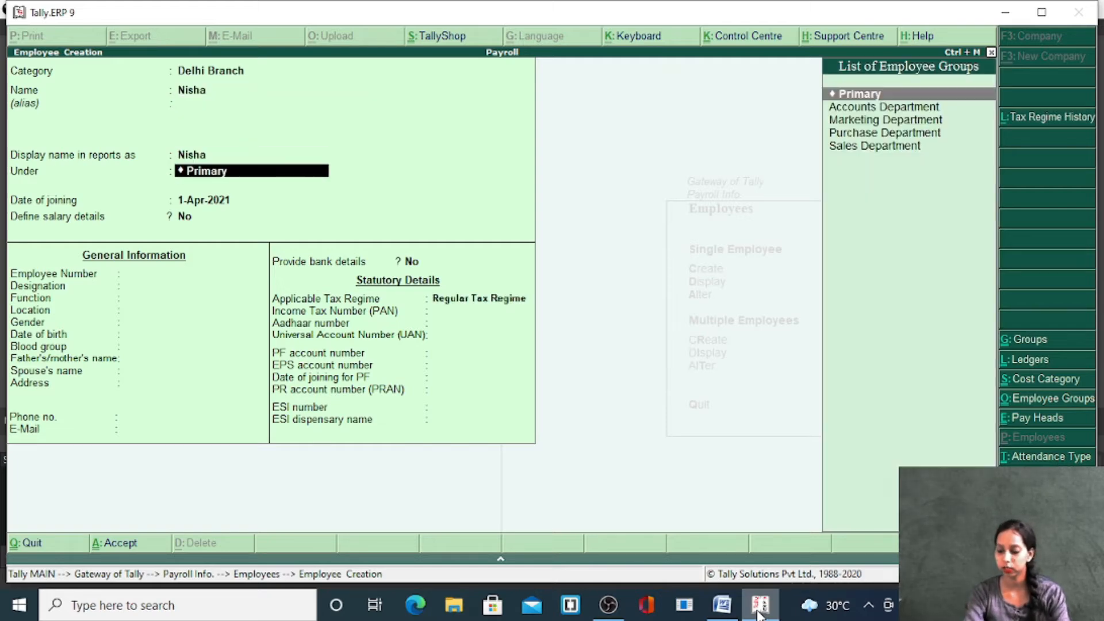
Place the third employee under Purchase Department with joining date 1-Apr-2021 and no salary details.
key(Down)
key(Down)
key(Down)
key(Return)
key(Return)
key(Return)
Leave the third employee's general information blank with gender and blood group Unknown, and keep bank details set to No.
key(Return)
key(Return)
key(Return)
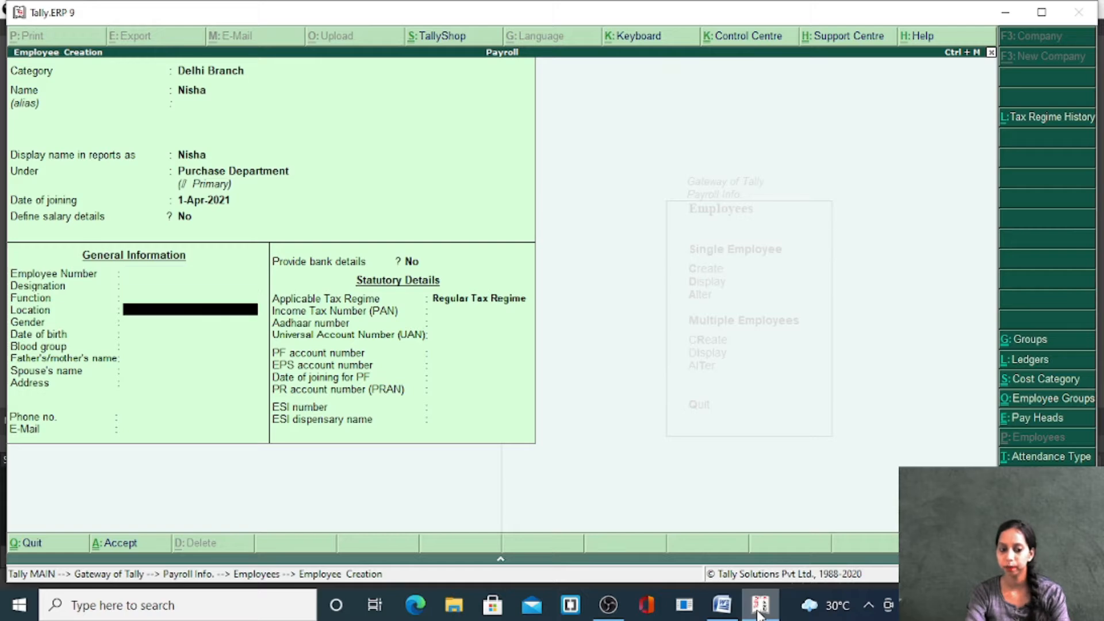
key(Return)
key(Return)
key(Return)
key(Return)
key(Return)
key(Return)
key(Return)
key(Return)
key(Return)
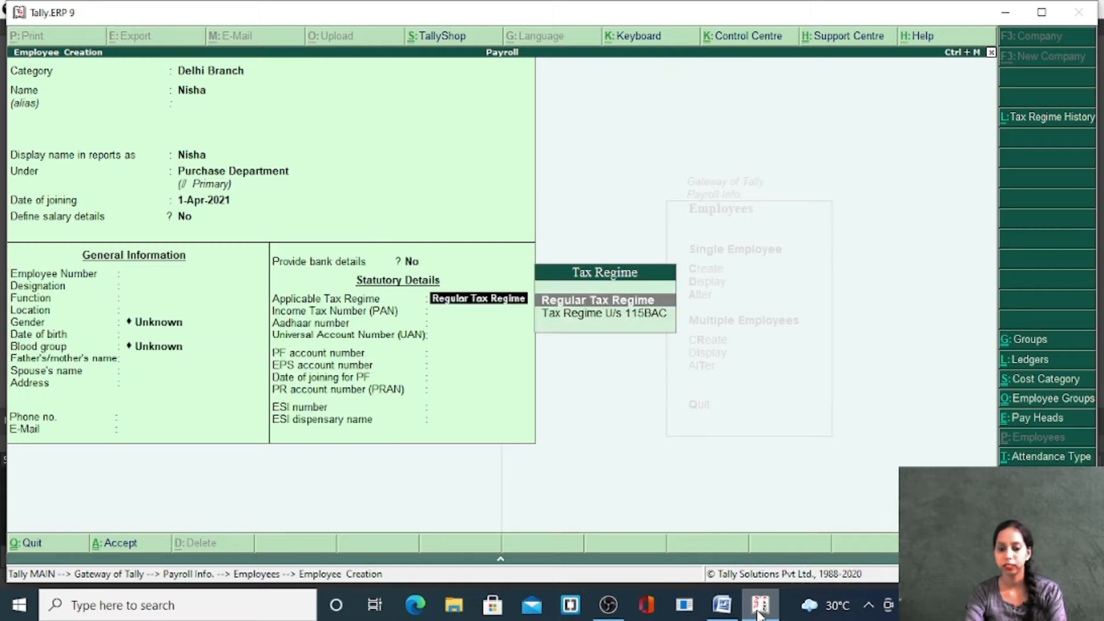
Keep the third employee on the Regular Tax Regime with blank statutory fields, save the record, and leave employee creation.
key(Return)
key(Return)
key(Return)
key(Return)
key(Return)
key(Return)
key(Return)
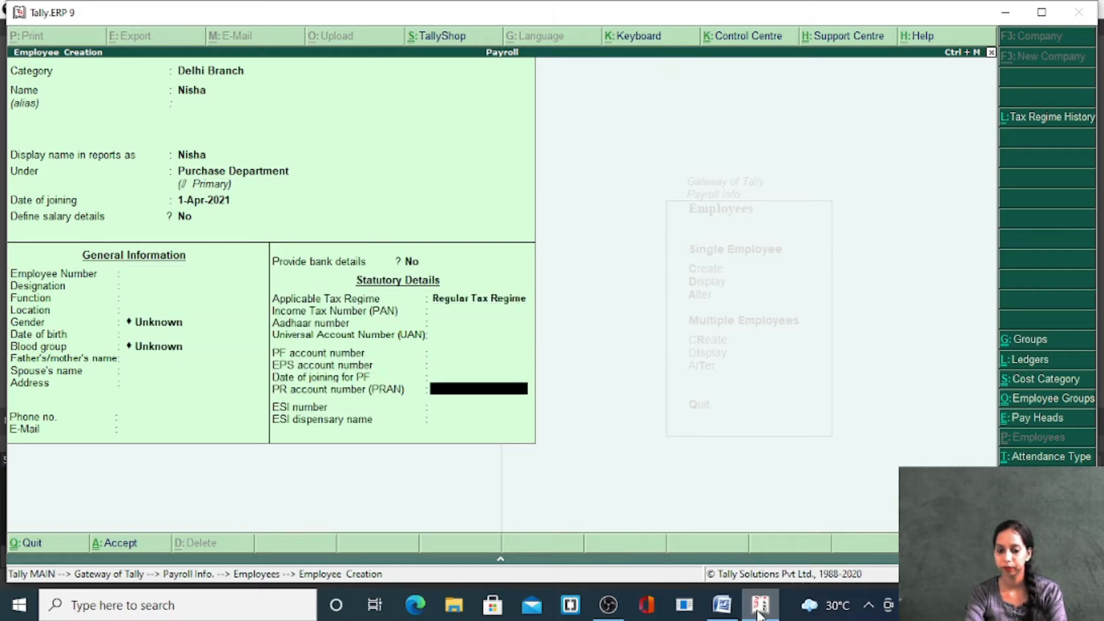
key(Return)
key(Return)
key(Return)
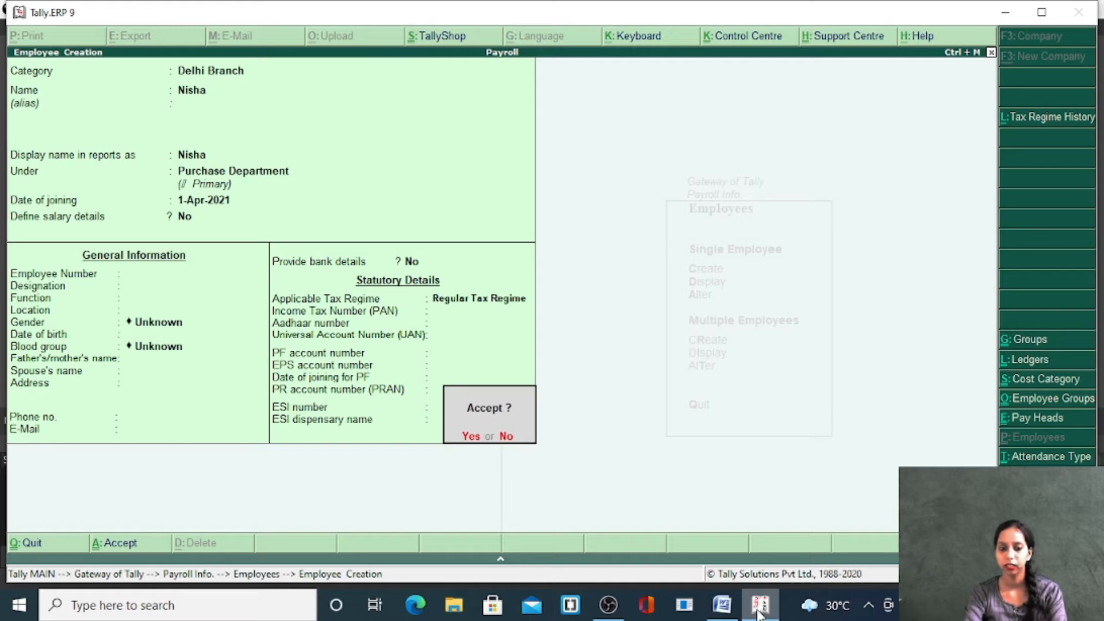
key(Return)
key(Escape)
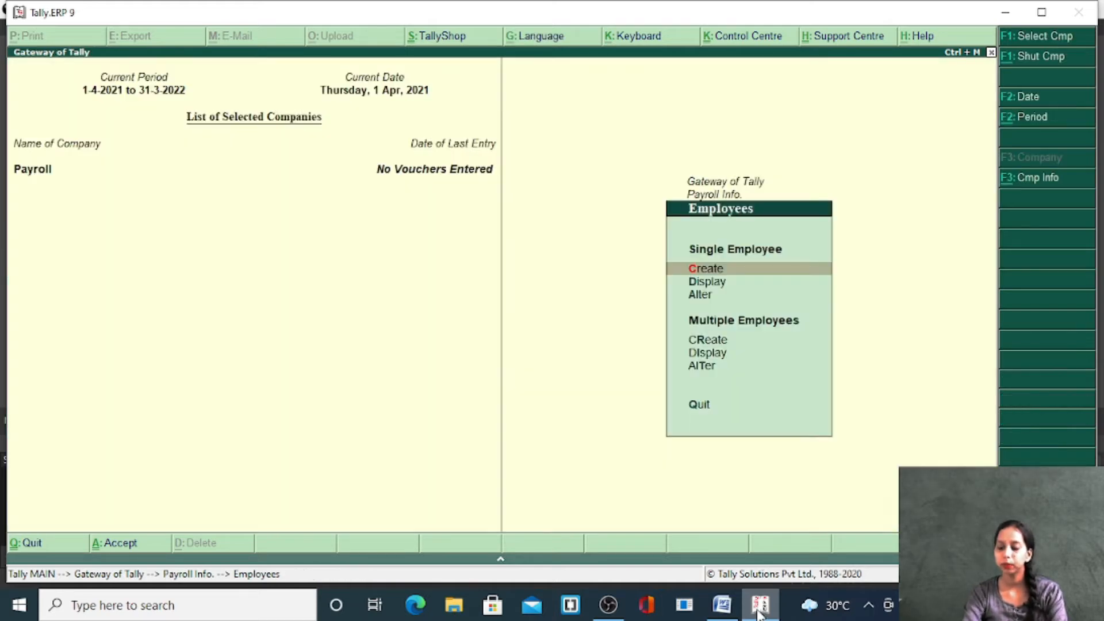
Create a simple work unit with the symbol Days, no formal name, and 0 decimal places.
key(Escape)
key(Down)
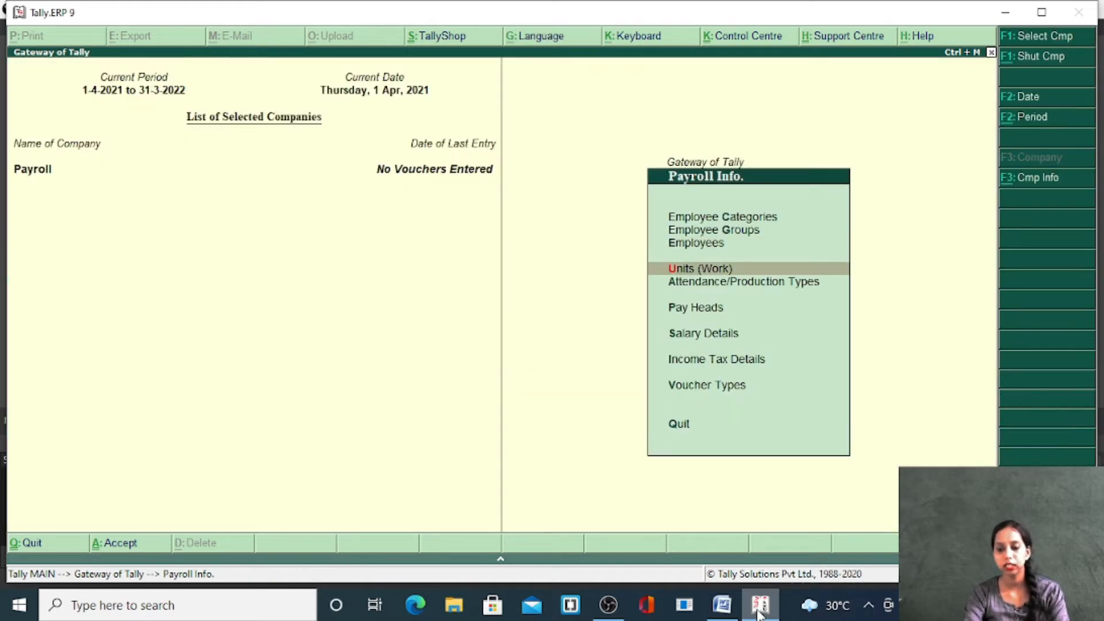
key(Return)
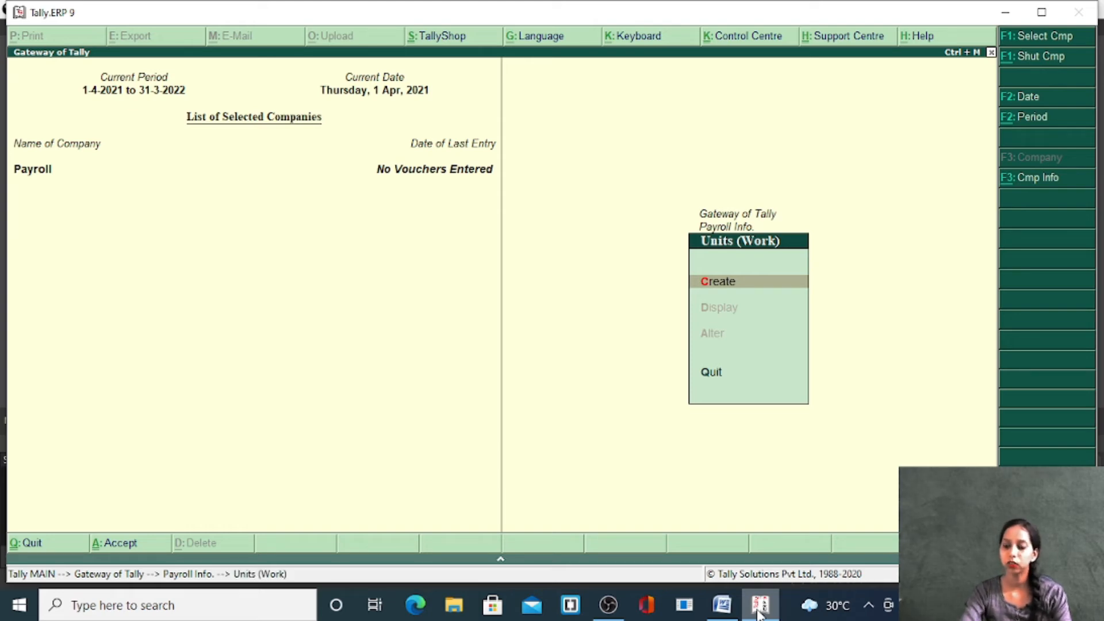
key(Return)
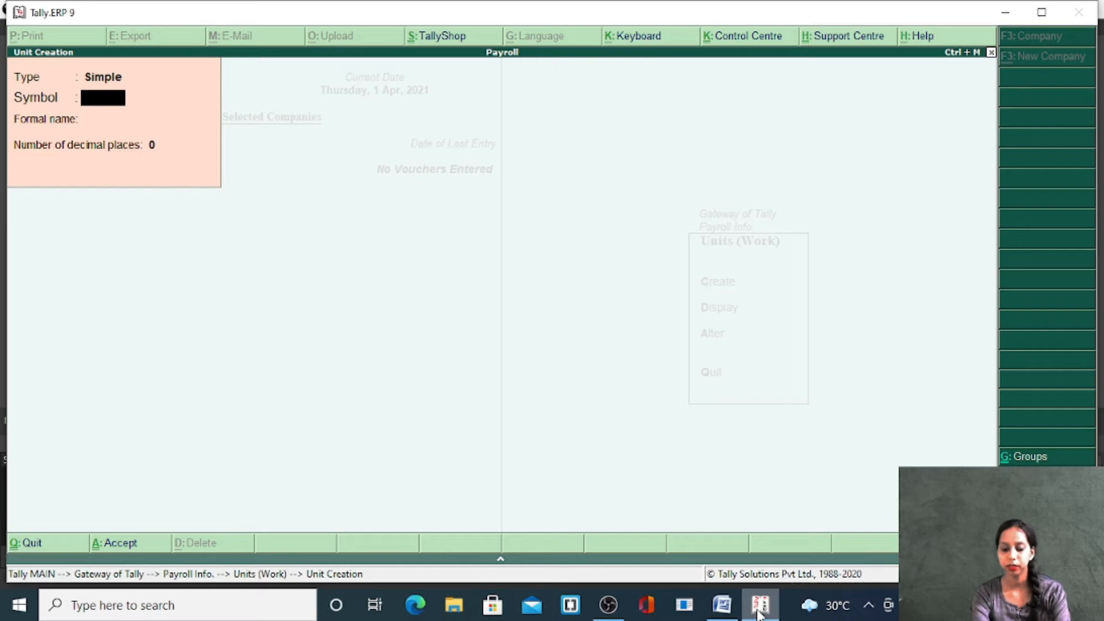
text(days)
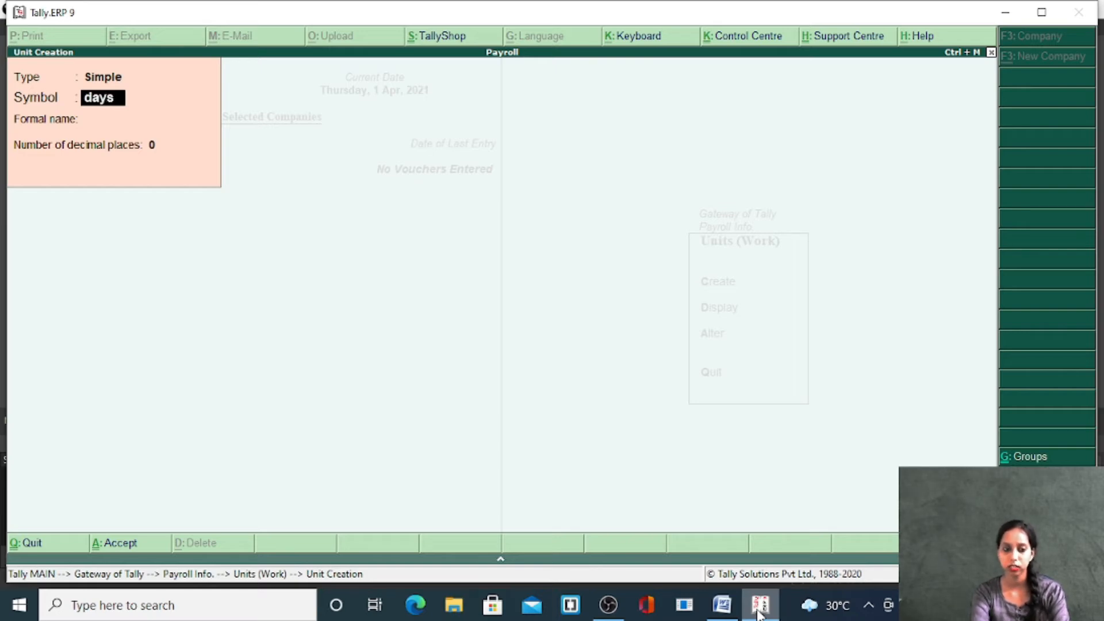
key(BackSpace)
key(BackSpace)
key(BackSpace)
key(BackSpace)
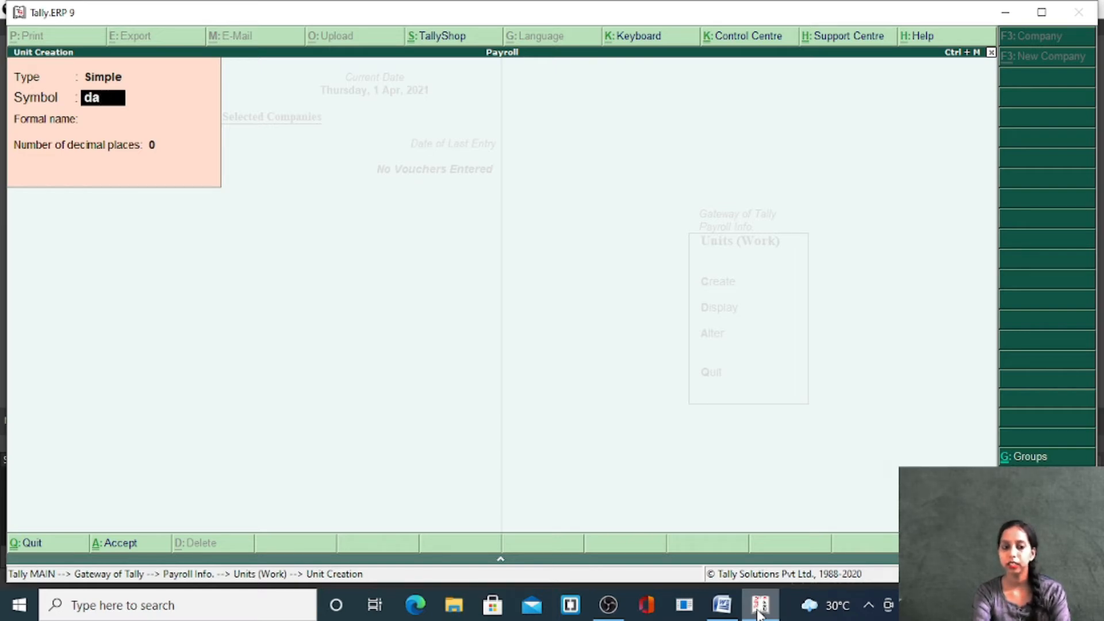
text(Days)
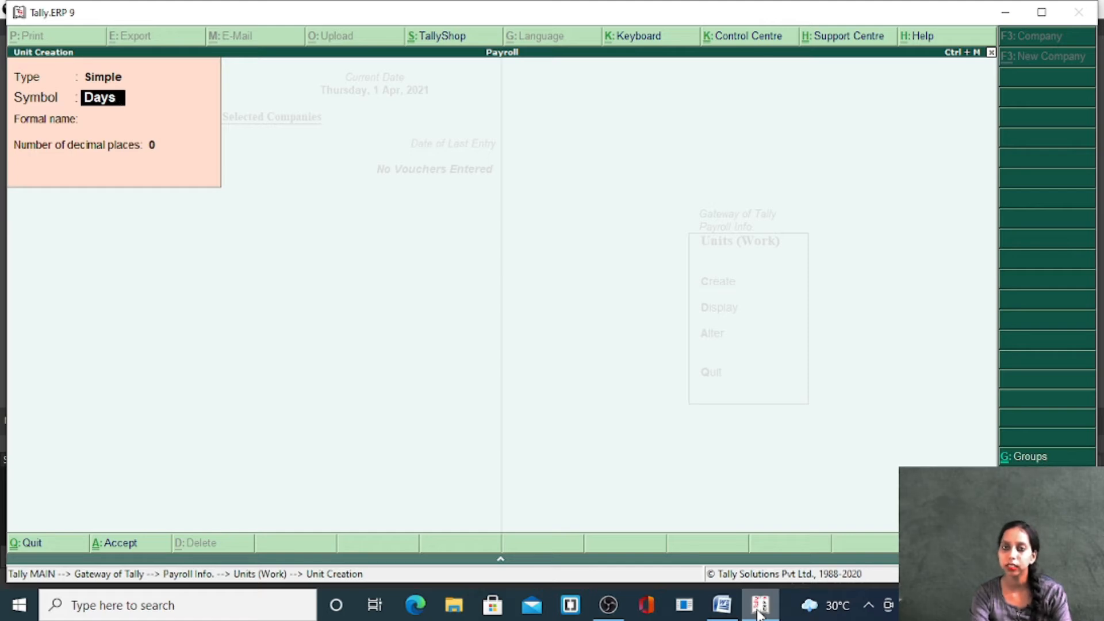
key(Return)
key(Return)
key(Return)
key(Return)
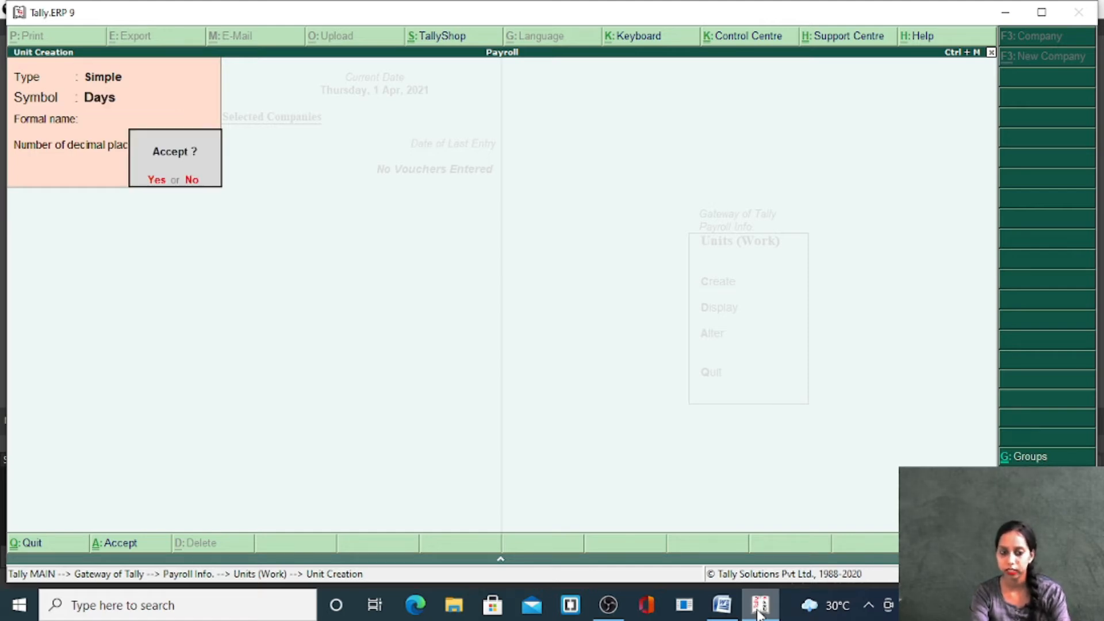
Create a simple work unit with the symbol Monthly, no formal name, and 0 decimal places.
text(Monthl)
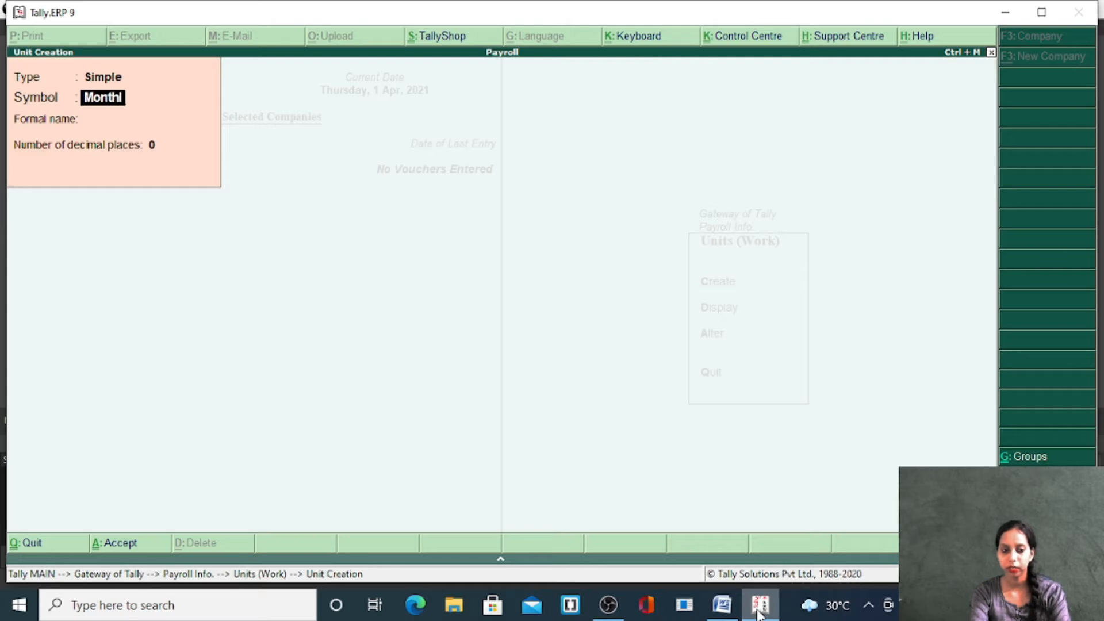
text(y)
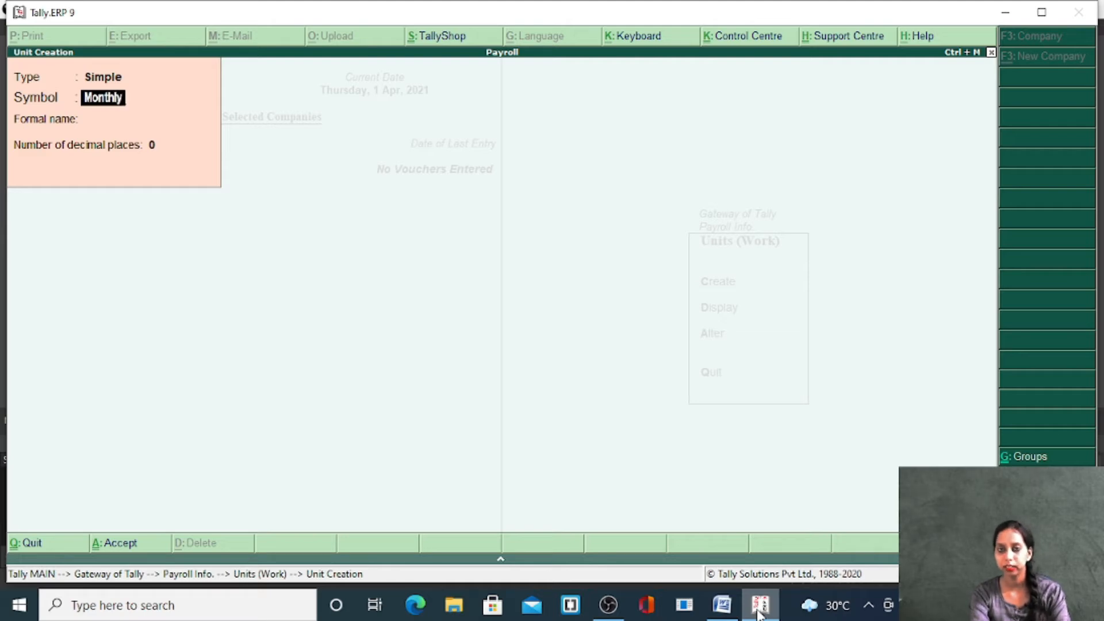
key(Return)
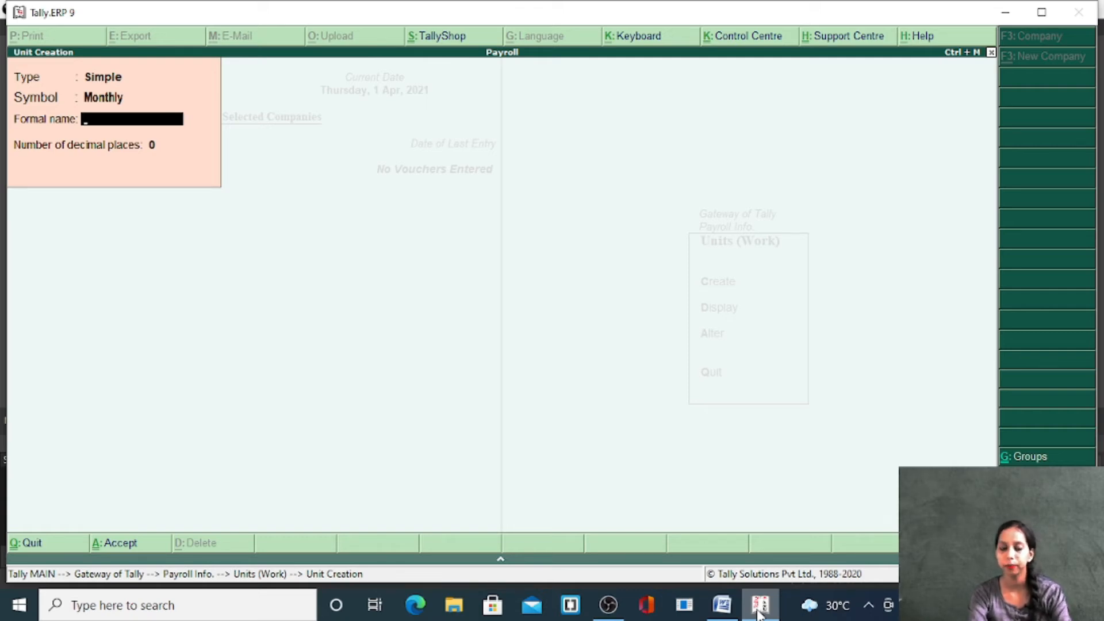
key(Return)
key(Return)
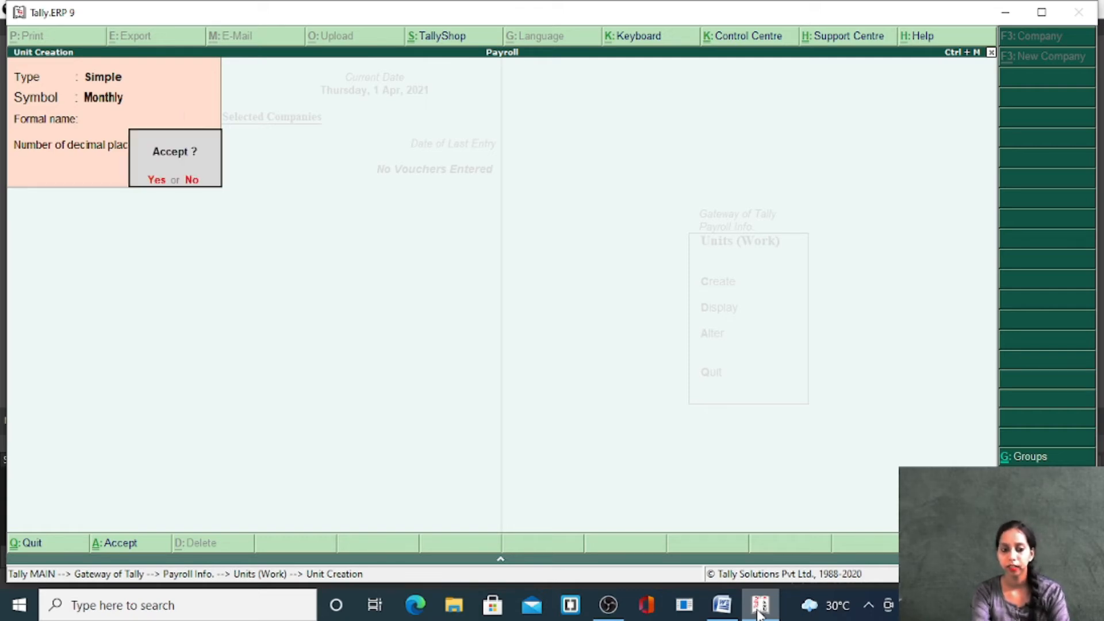
key(Return)
Create a simple work unit with the symbol Hours, no formal name, and 0 decimal places, and return to Payroll Info.
text(hopu\)
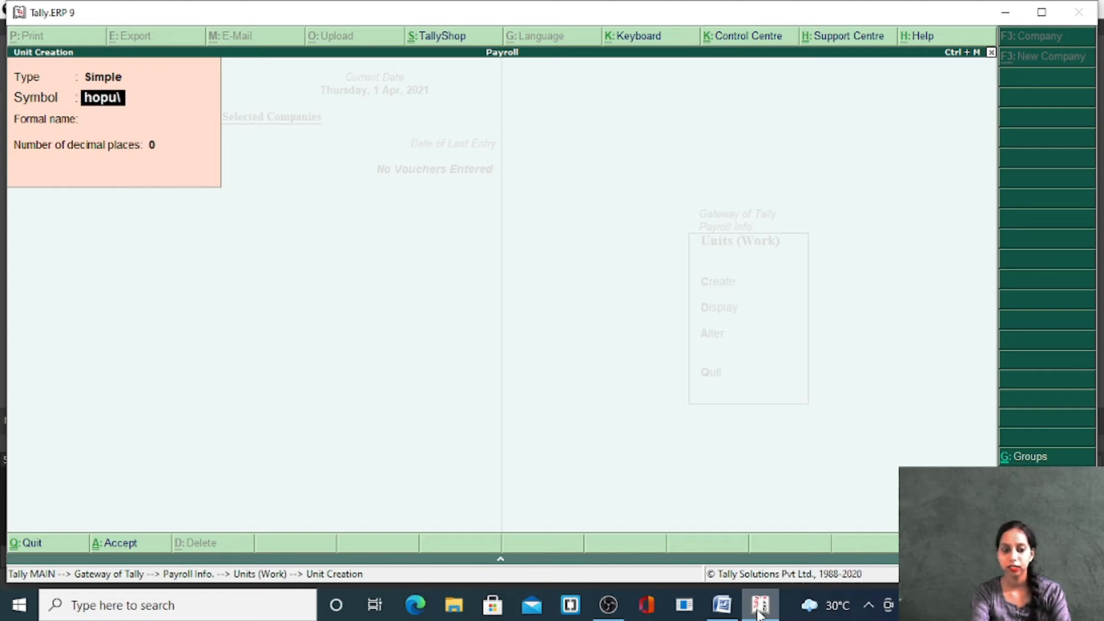
key(BackSpace)
key(BackSpace)
key(BackSpace)
key(BackSpace)
text(Hours)
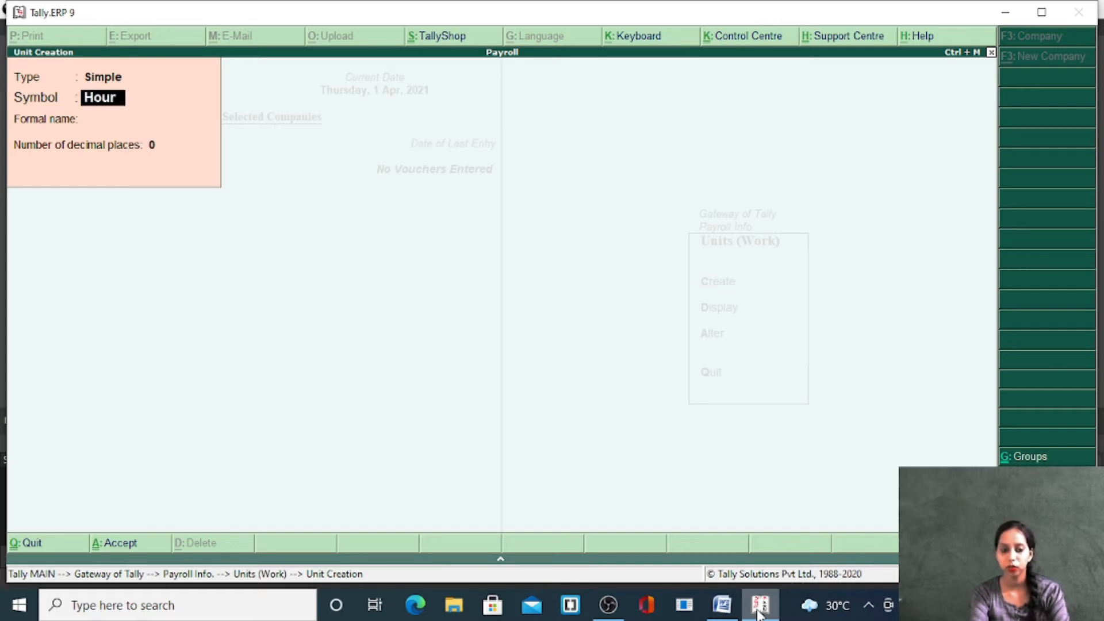
key(Return)
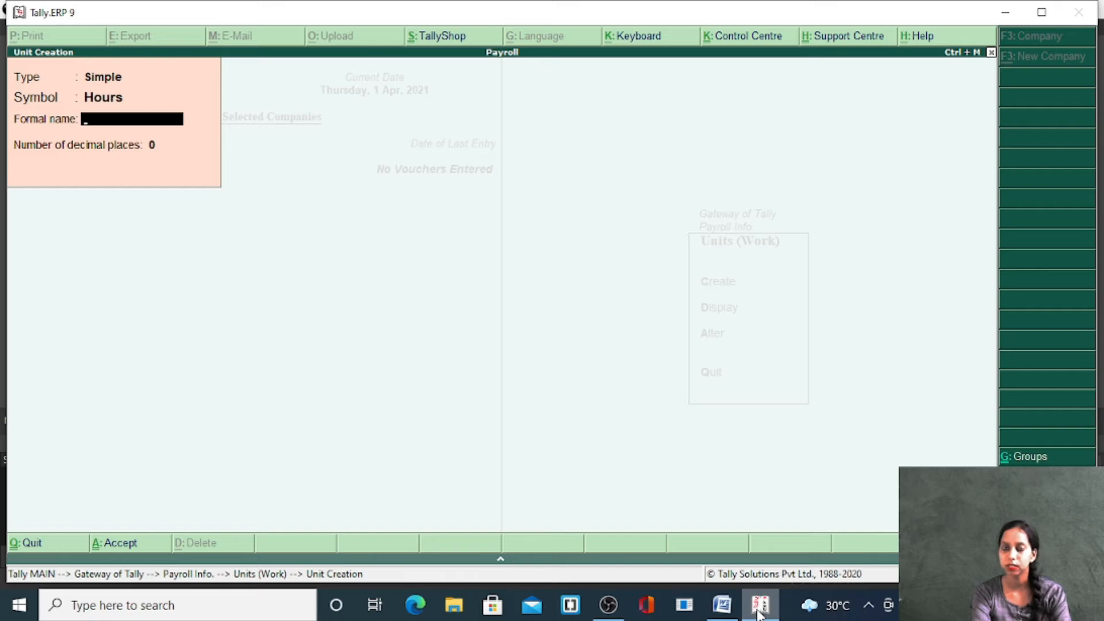
key(Return)
key(Return)
key(Return)
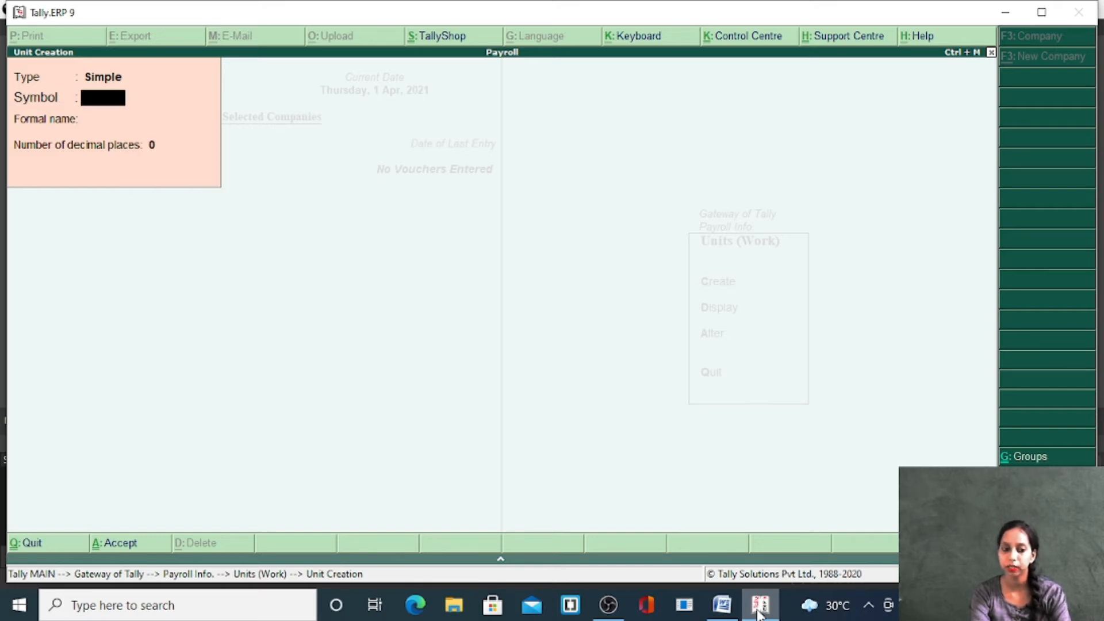
key(Escape)
key(Return)
key(Escape)
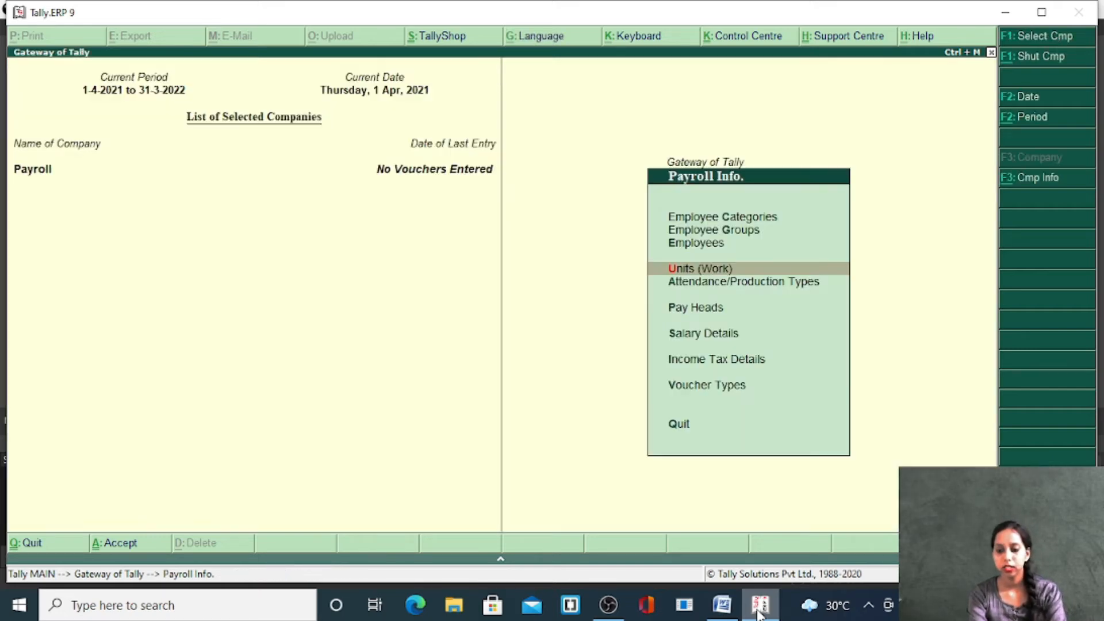
Create the attendance type Present under Primary as Attendance / Leave with Pay with the period type Days.
key(Down)
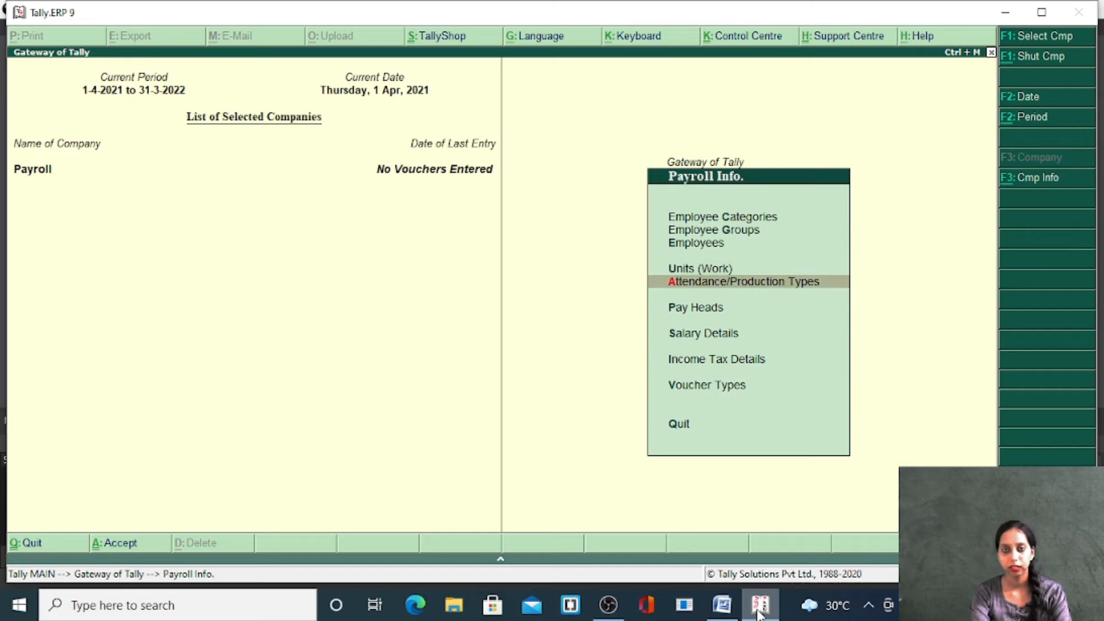
key(Return)
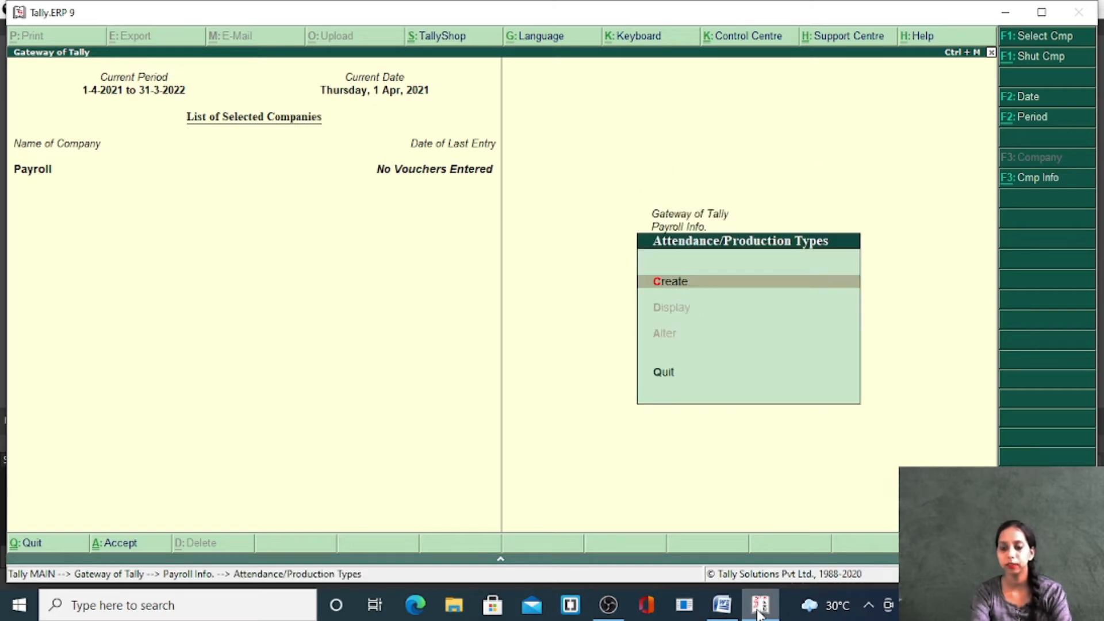
key(Return)
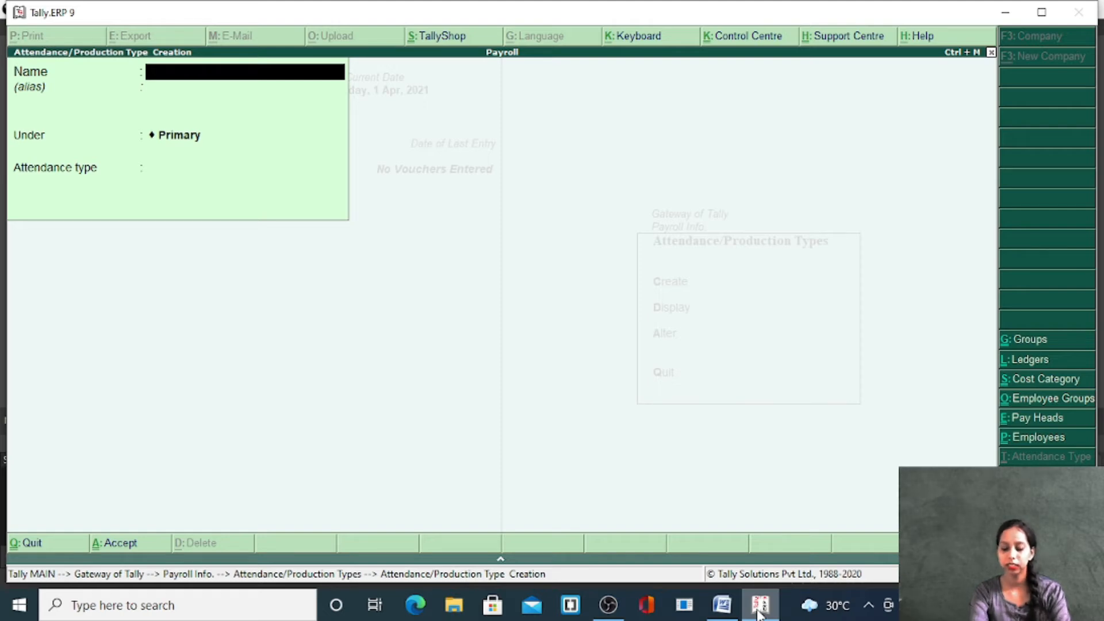
text(Present)
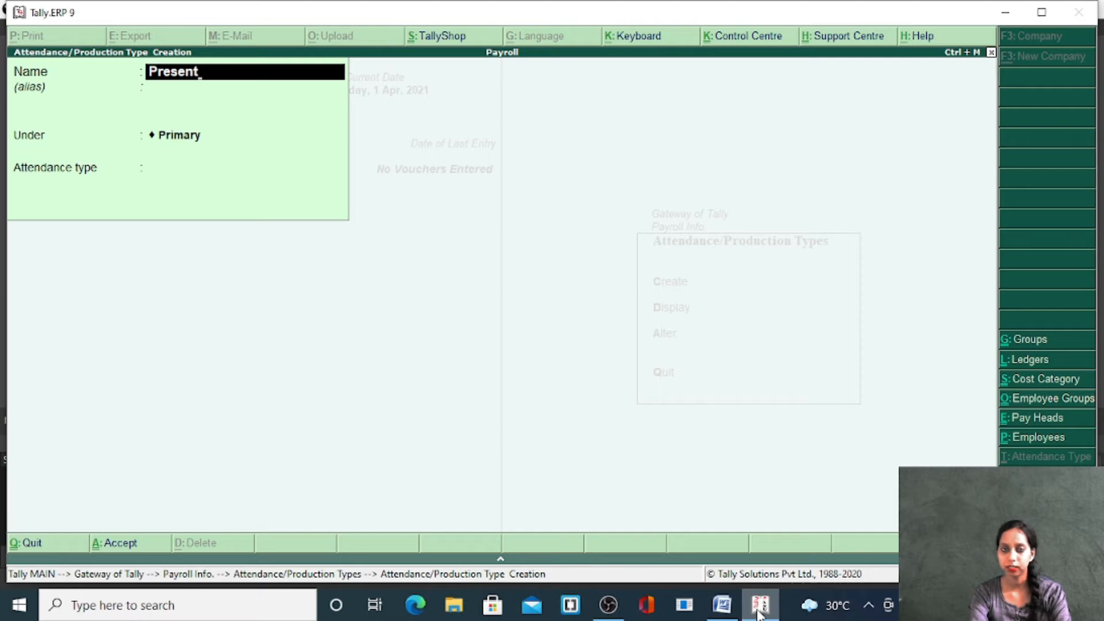
key(Return)
key(Return)
key(Return)
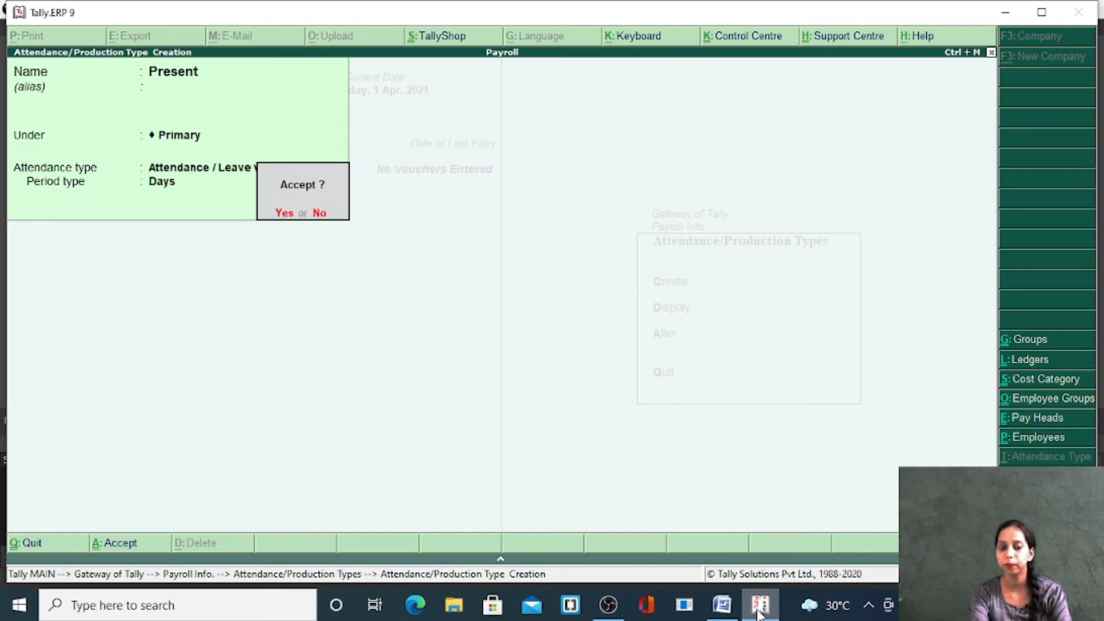
key(Return)
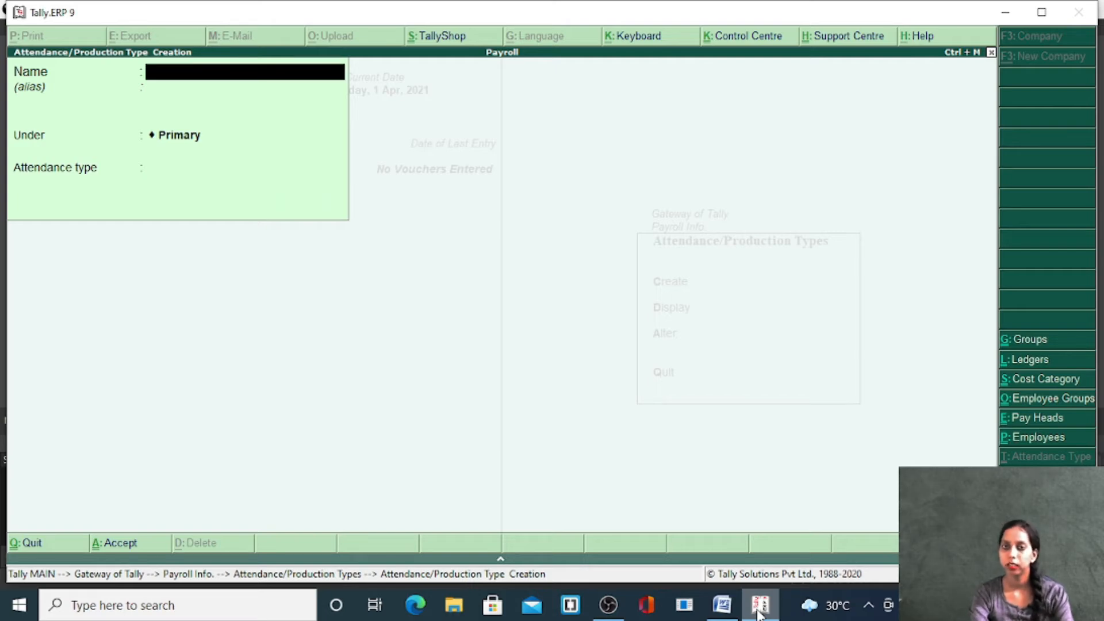
Create the attendance type Absent under Primary as Leave without Pay with the period type Days.
text(Absent)
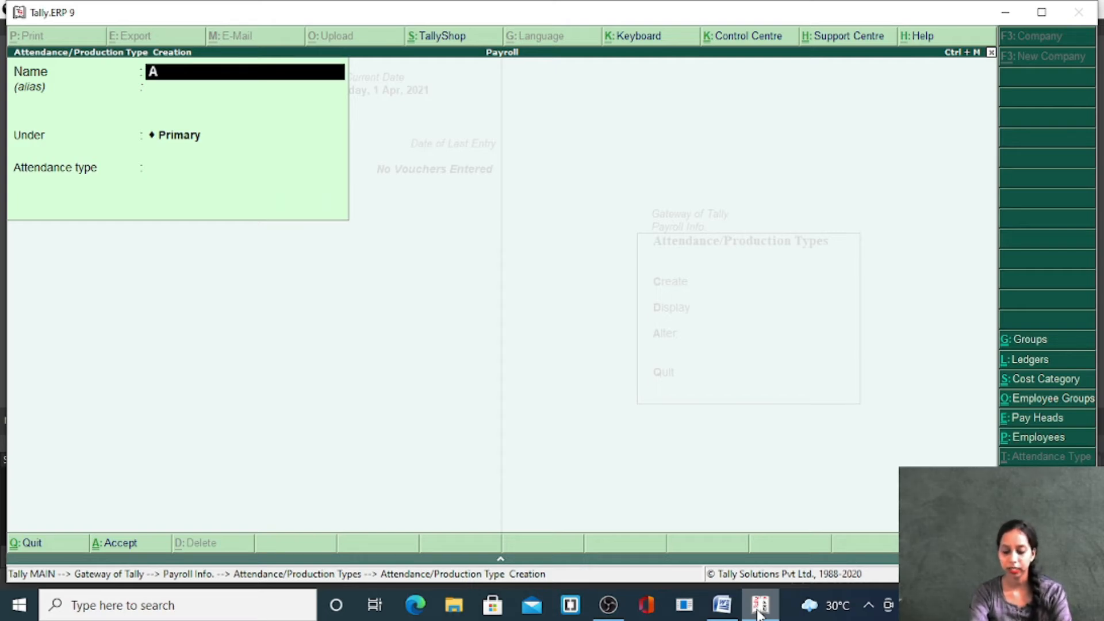
key(Return)
key(Return)
key(Return)
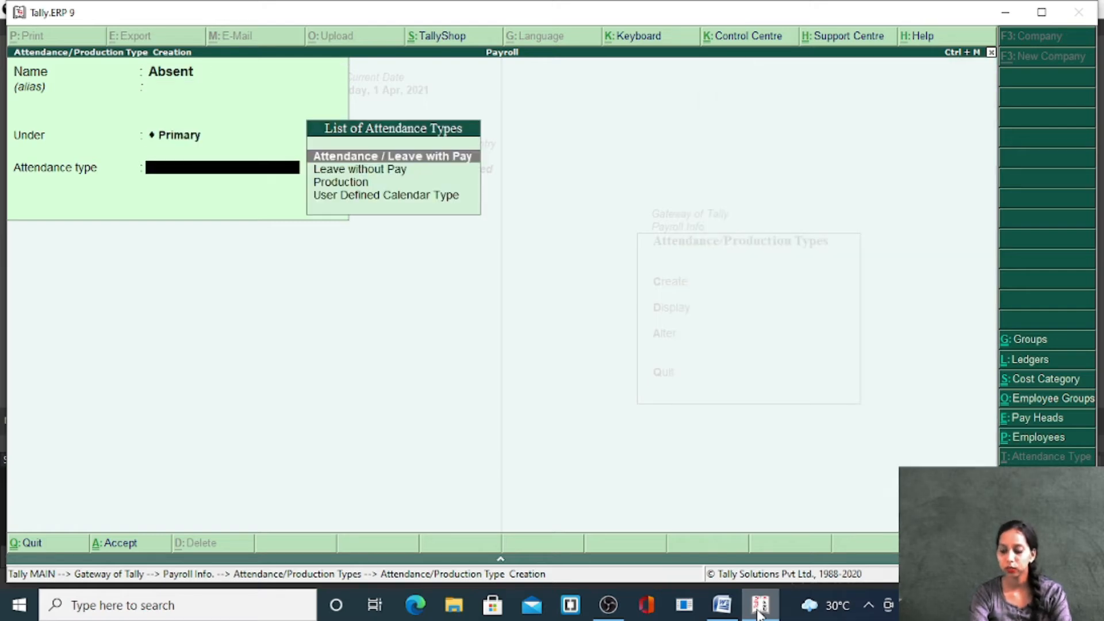
key(Down)
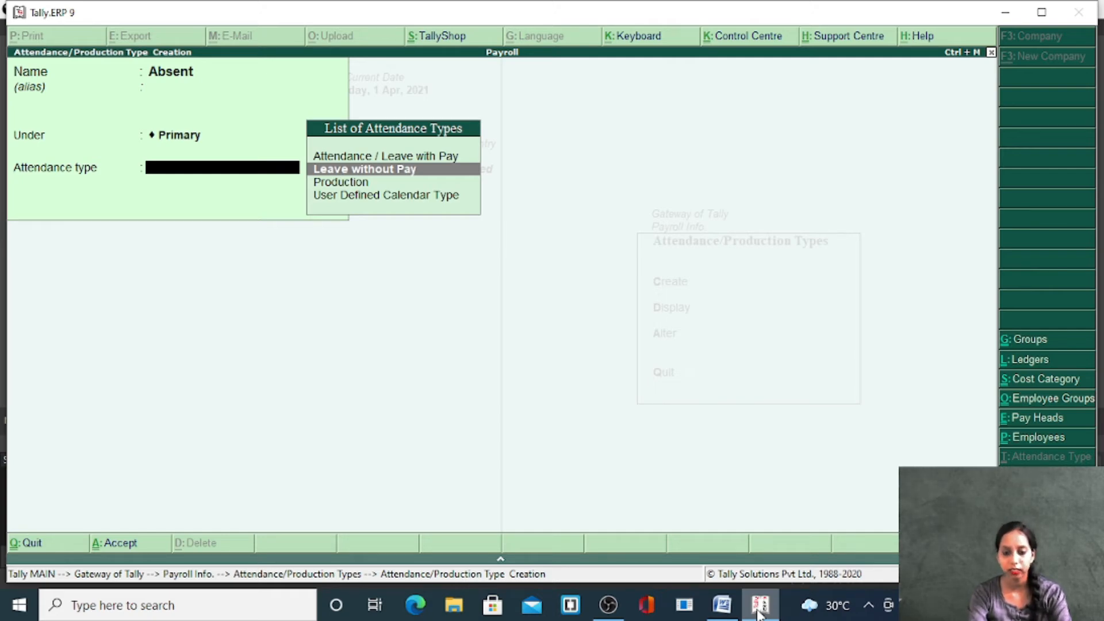
key(Return)
key(Return)
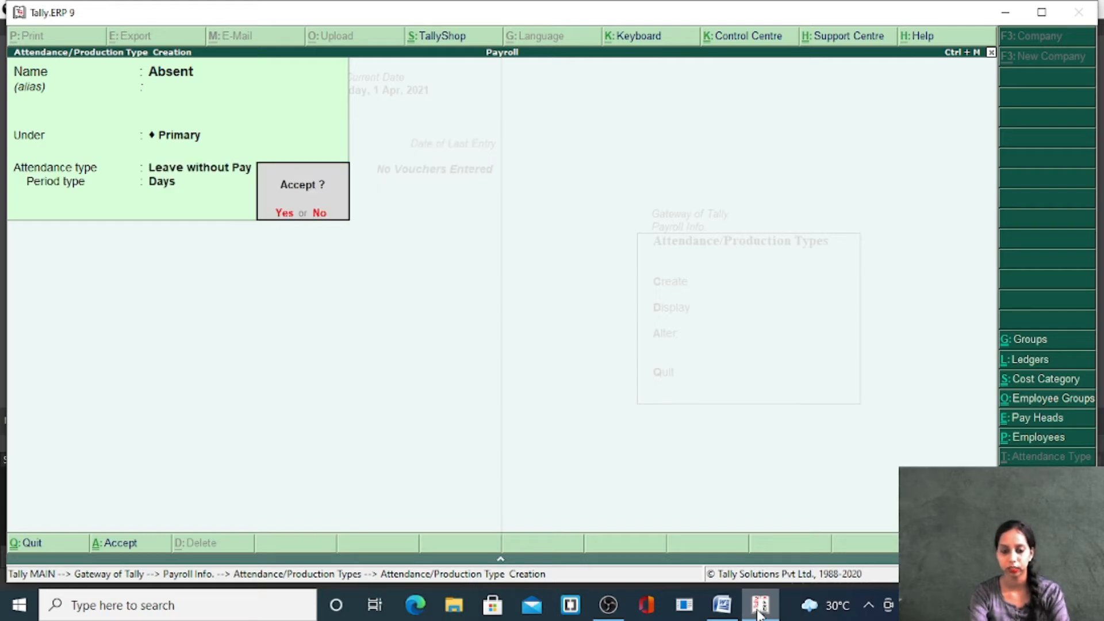
text(y)
Create the attendance type Casual Leave under Primary as Attendance / Leave with Pay with the period type Days.
text(V)
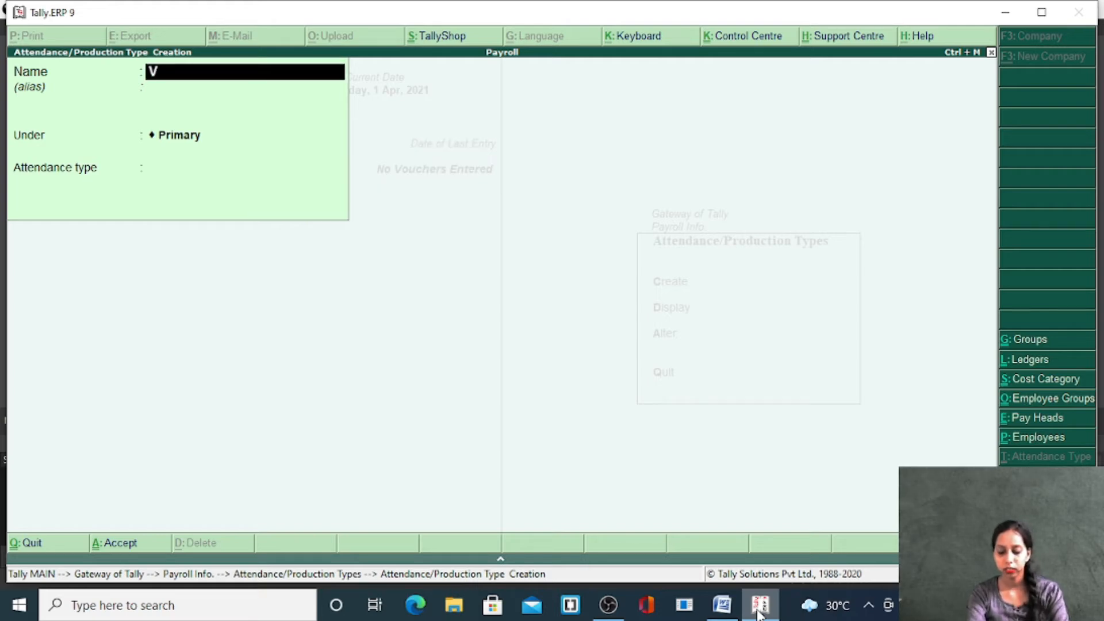
key(BackSpace)
text(Casual)
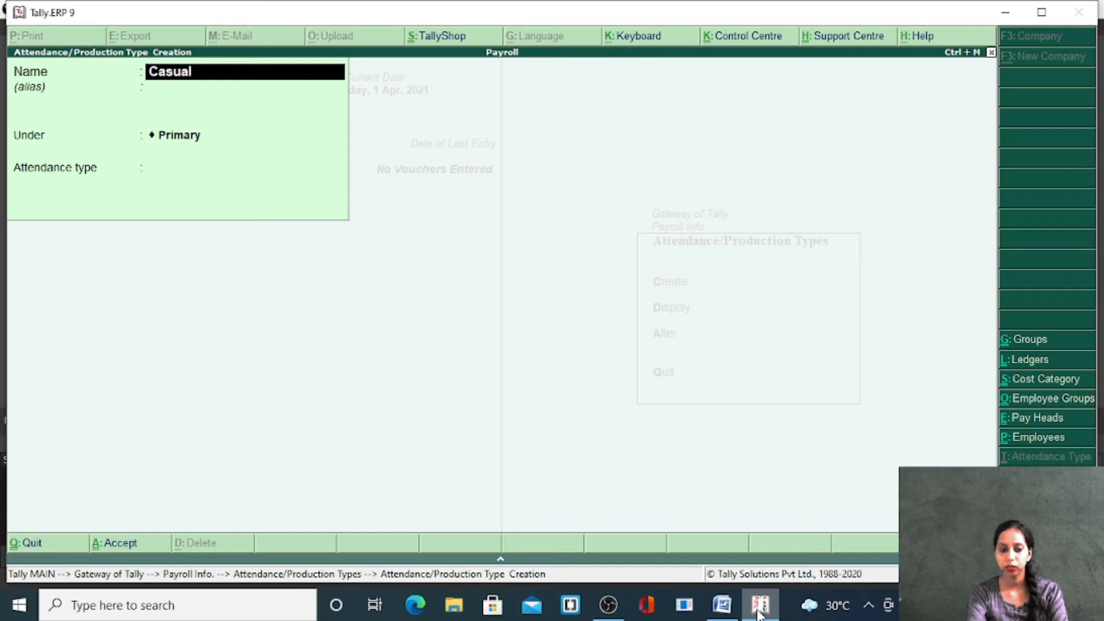
text( Leave)
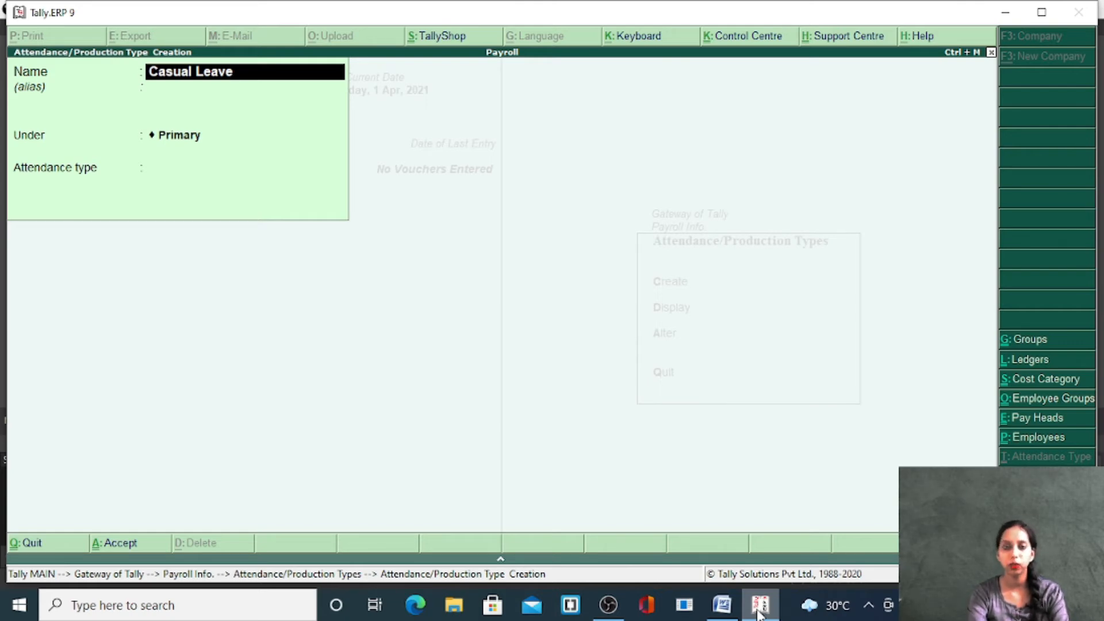
key(Return)
key(Return)
key(Return)
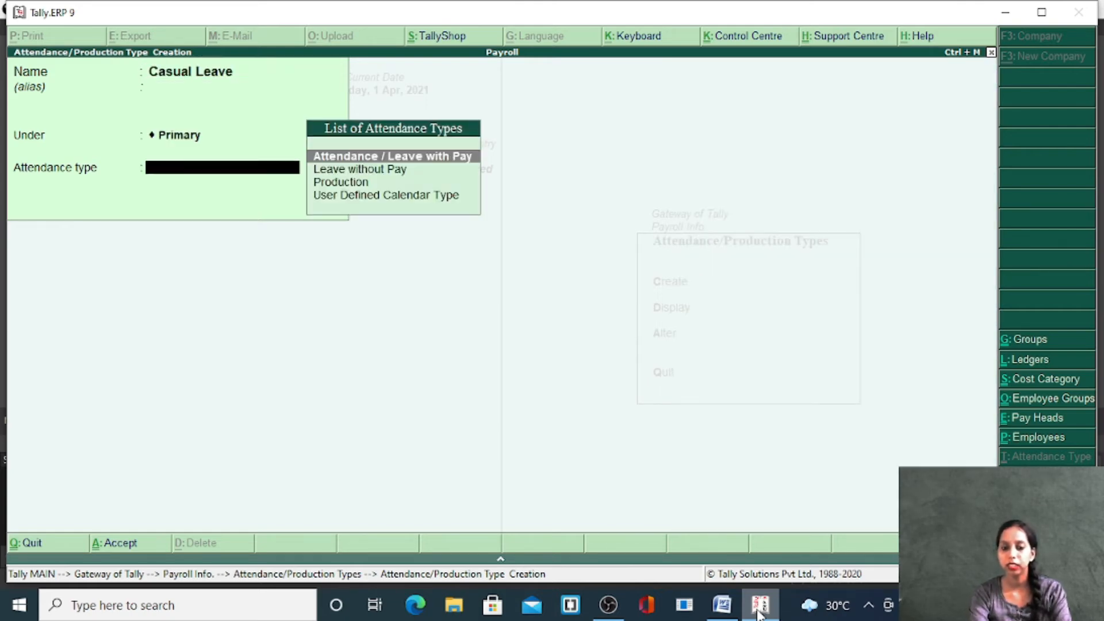
key(Return)
key(Return)
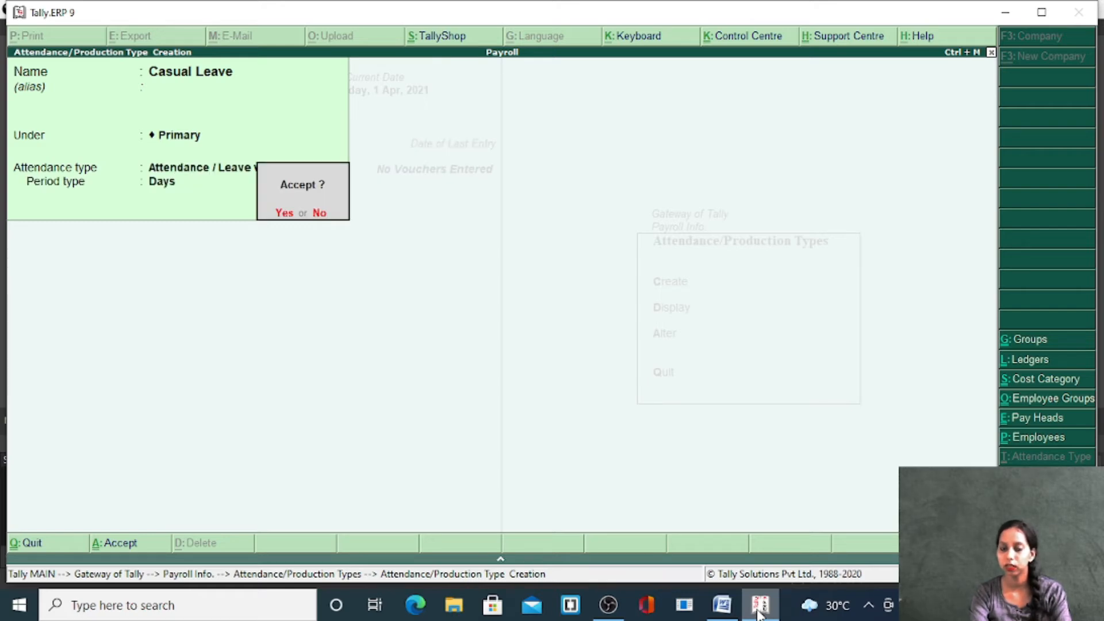
key(Return)
Create the attendance type Overtime under Primary as Production with the unit Hours, and return to Payroll Info.
text(Overtime)
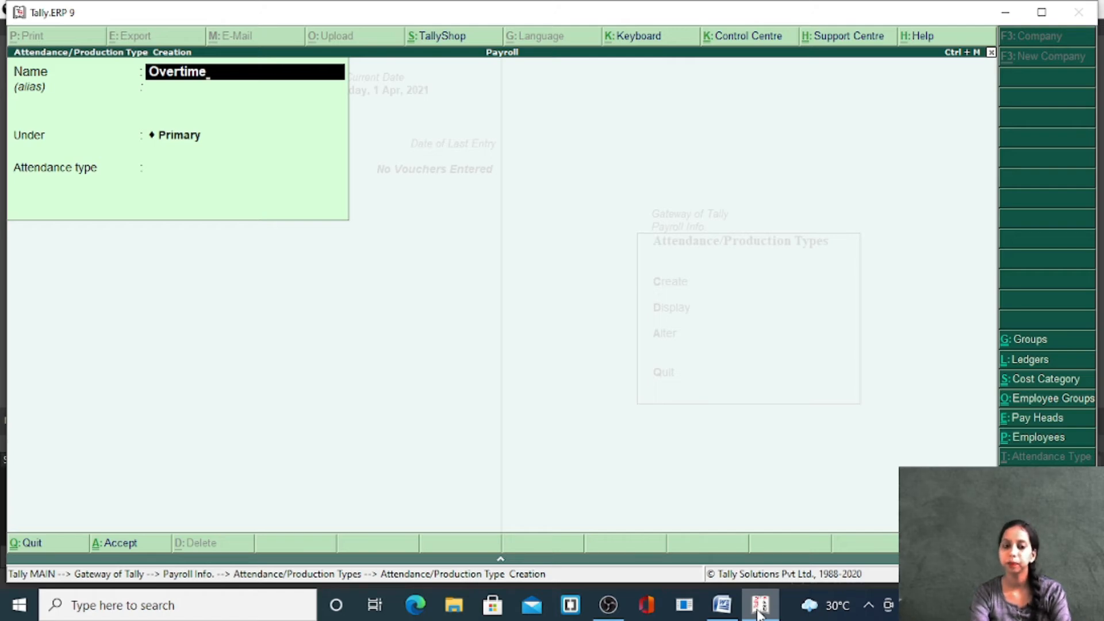
key(Return)
key(Return)
key(Return)
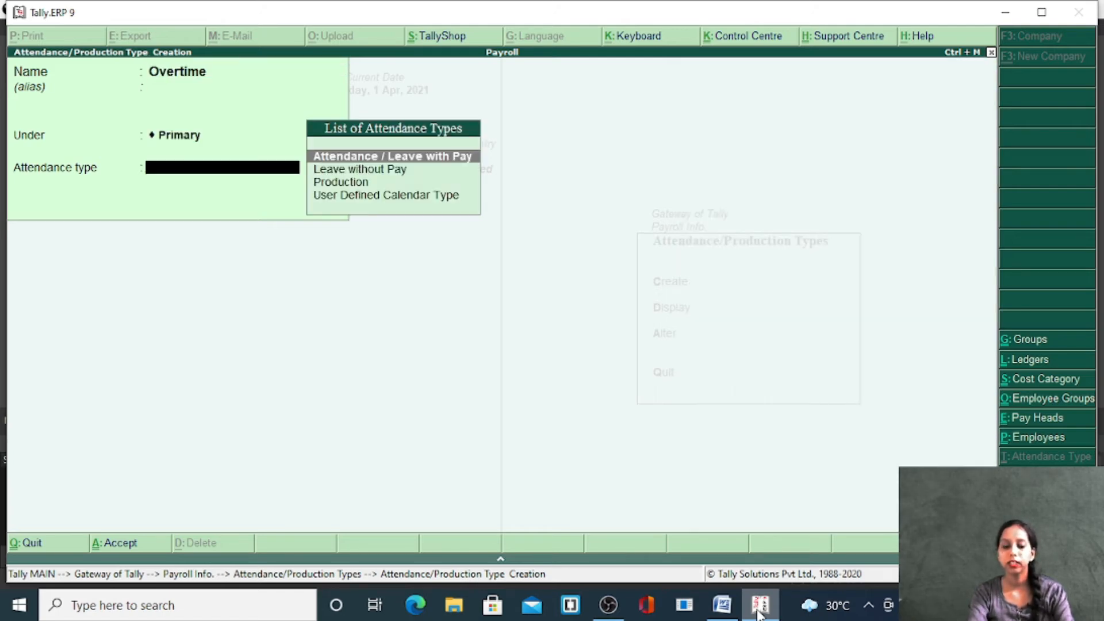
key(Down)
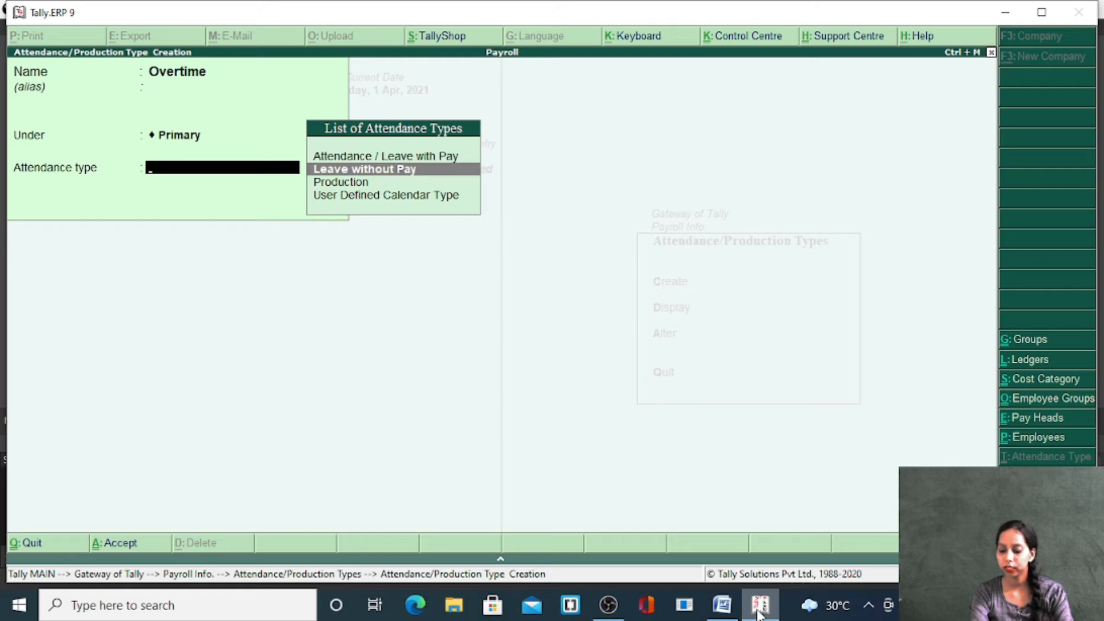
key(Down)
key(Return)
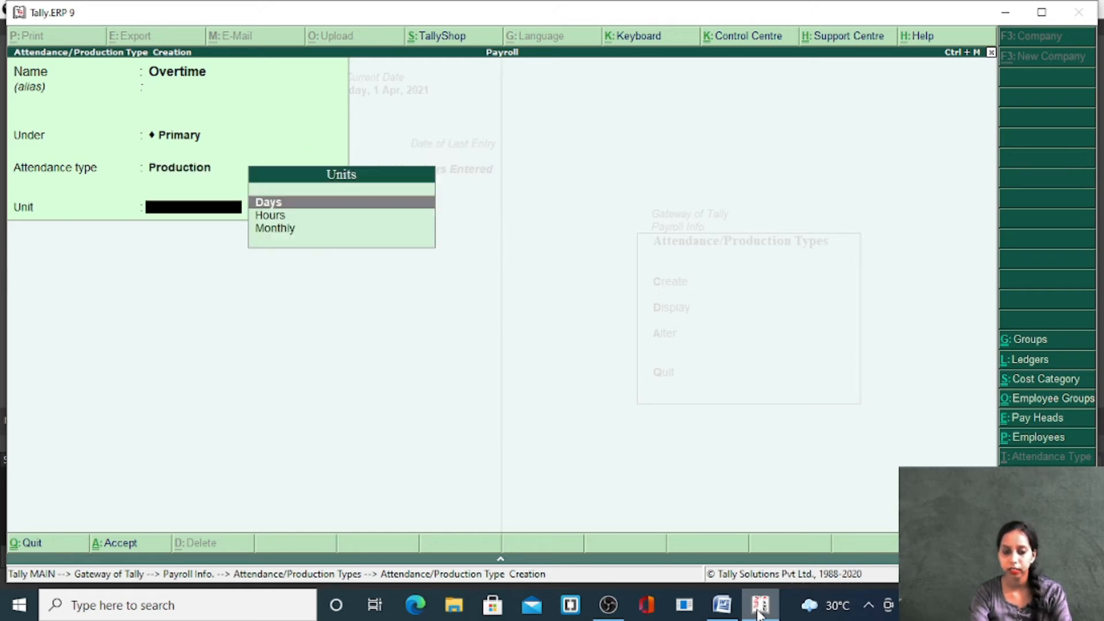
key(Down)
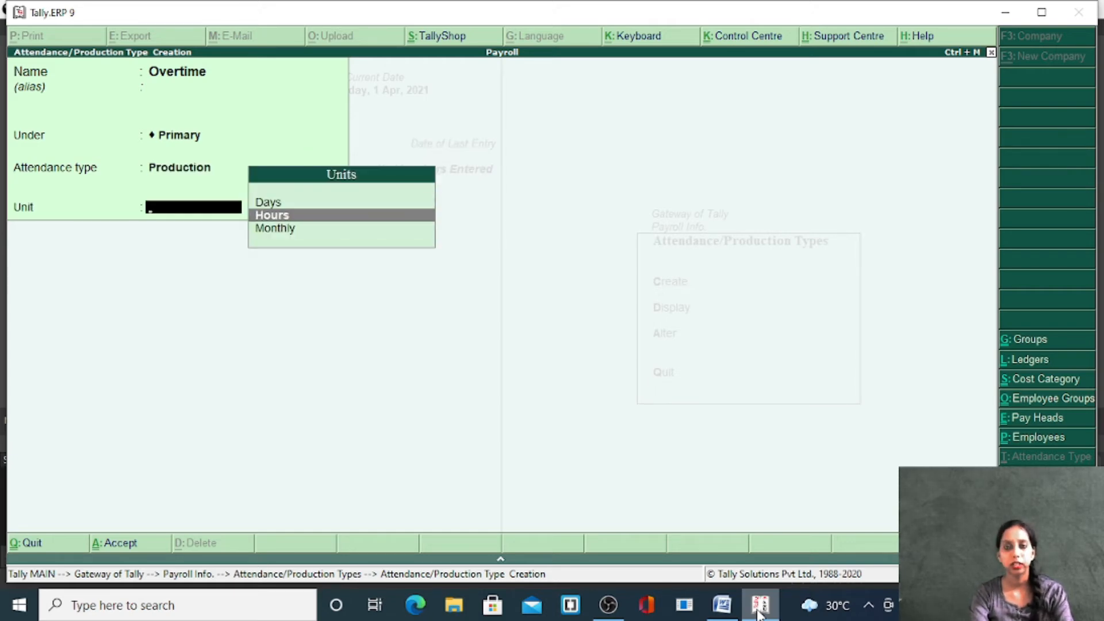
key(Return)
key(Return)
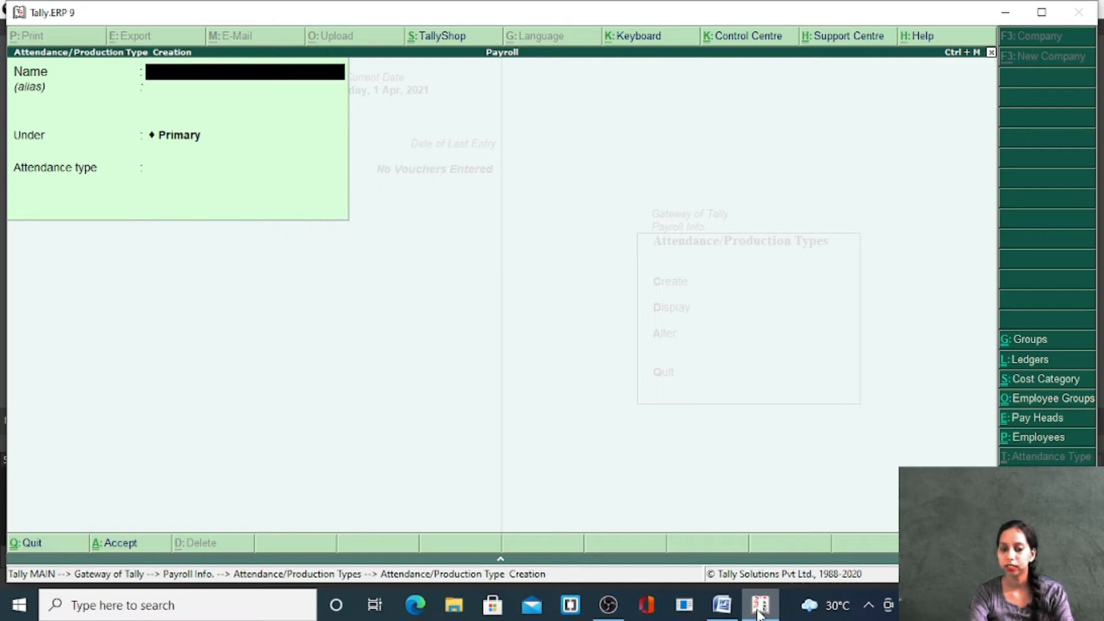
key(Escape)
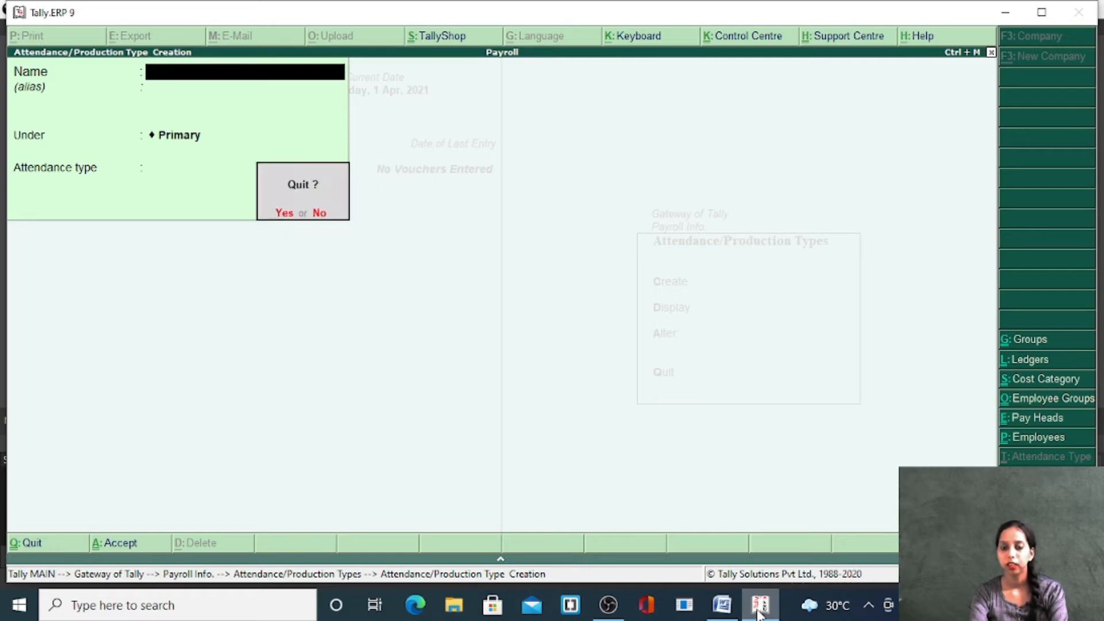
key(Return)
key(Escape)
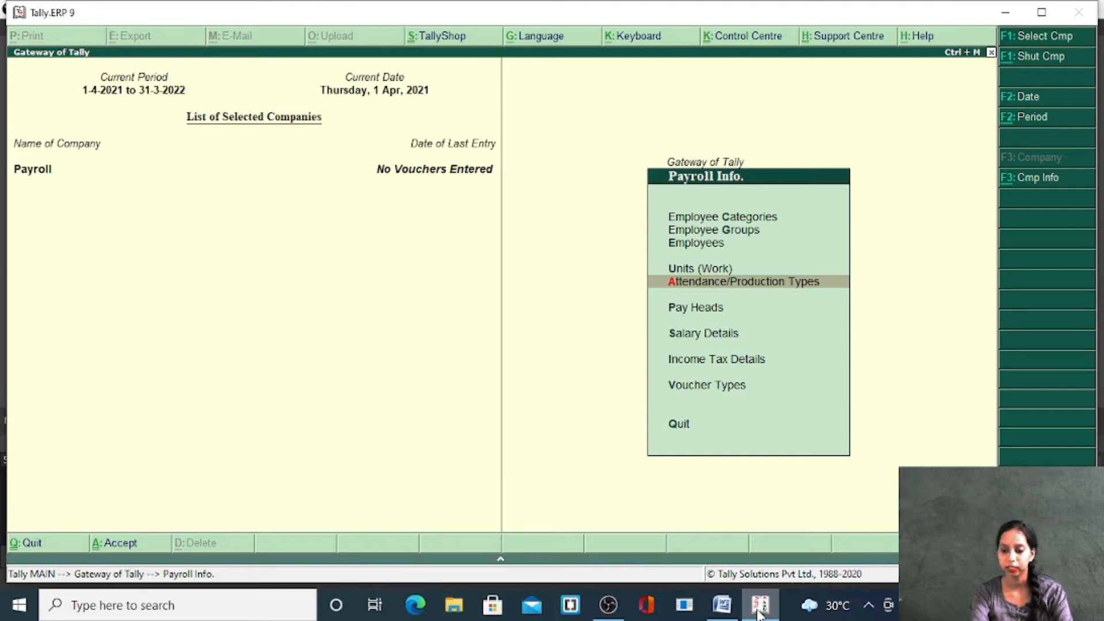
Start a new pay head named Basic Salary with the type Earnings for Employees and the income type Fixed.
key(Return)
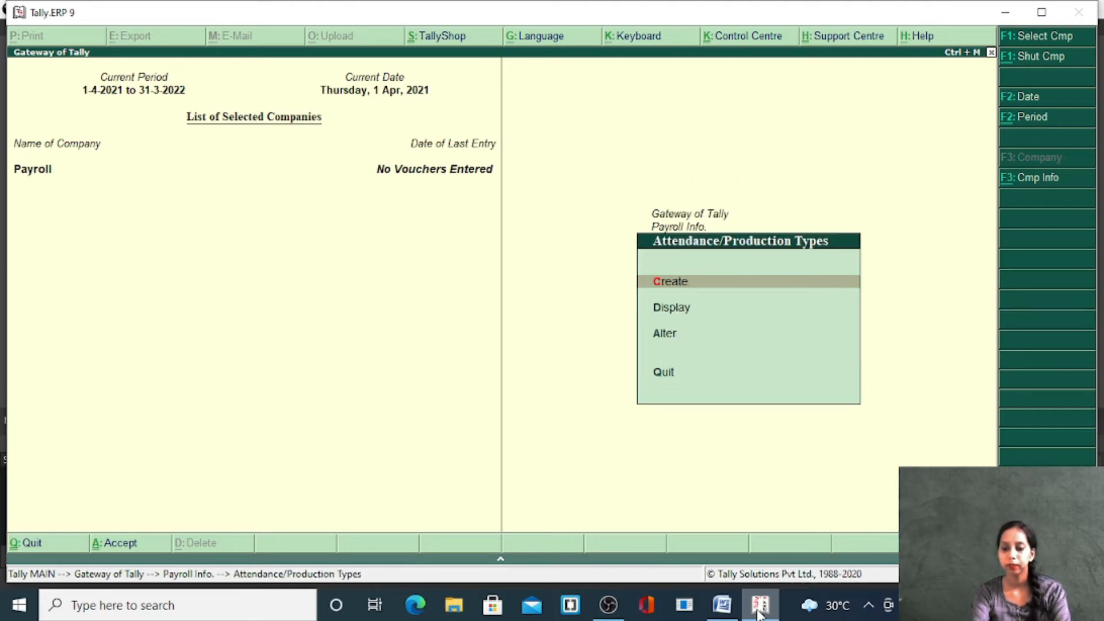
key(Escape)
key(Down)
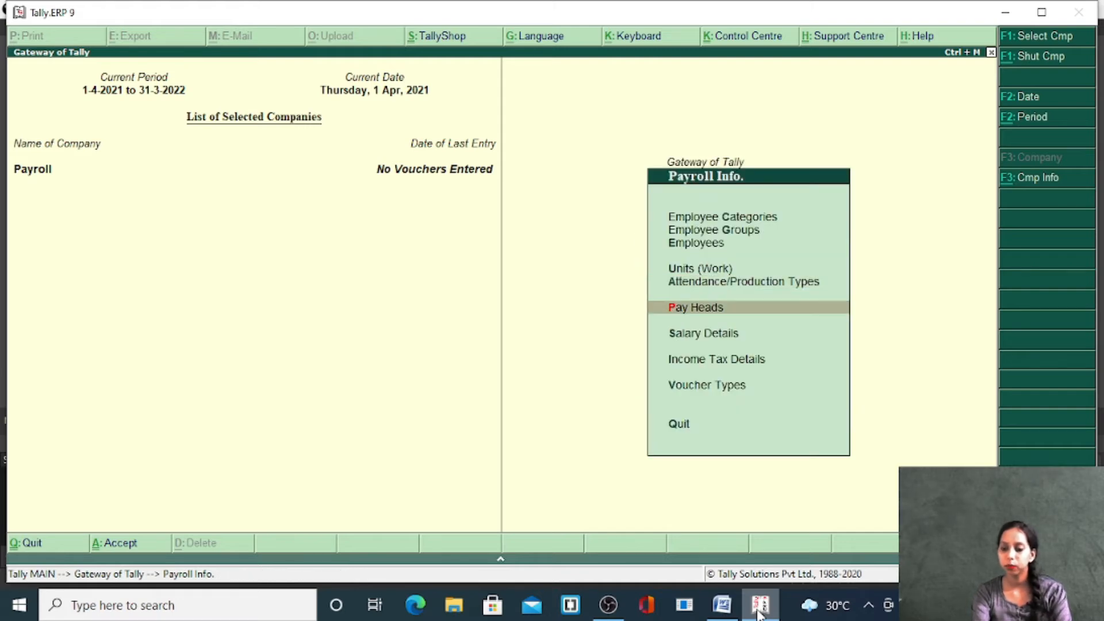
key(Return)
key(Return)
text(Basi)
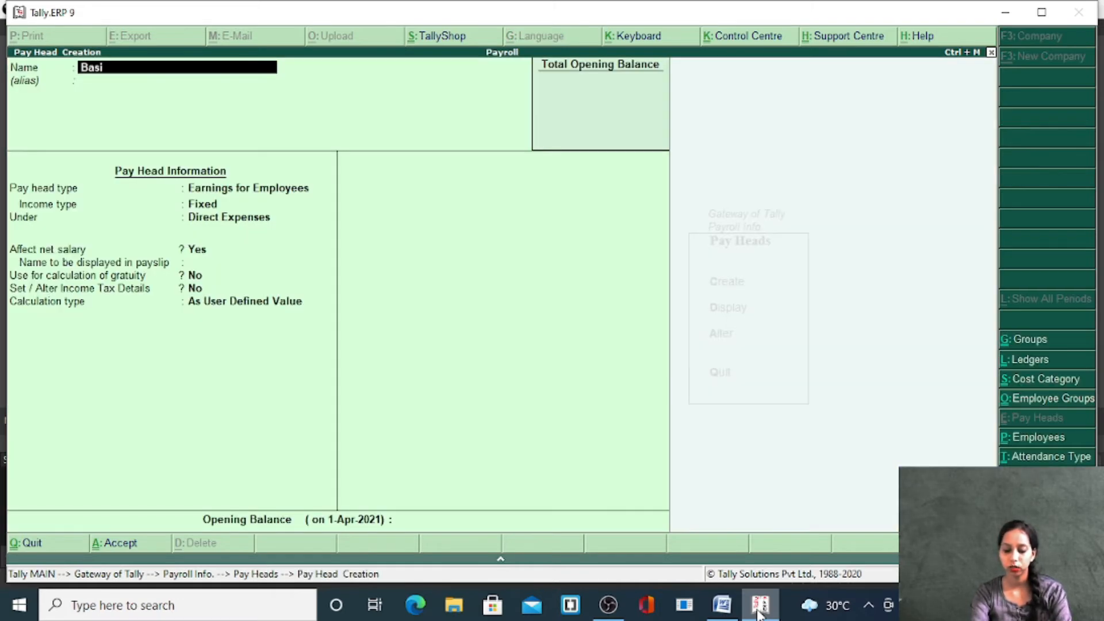
text(c Salar)
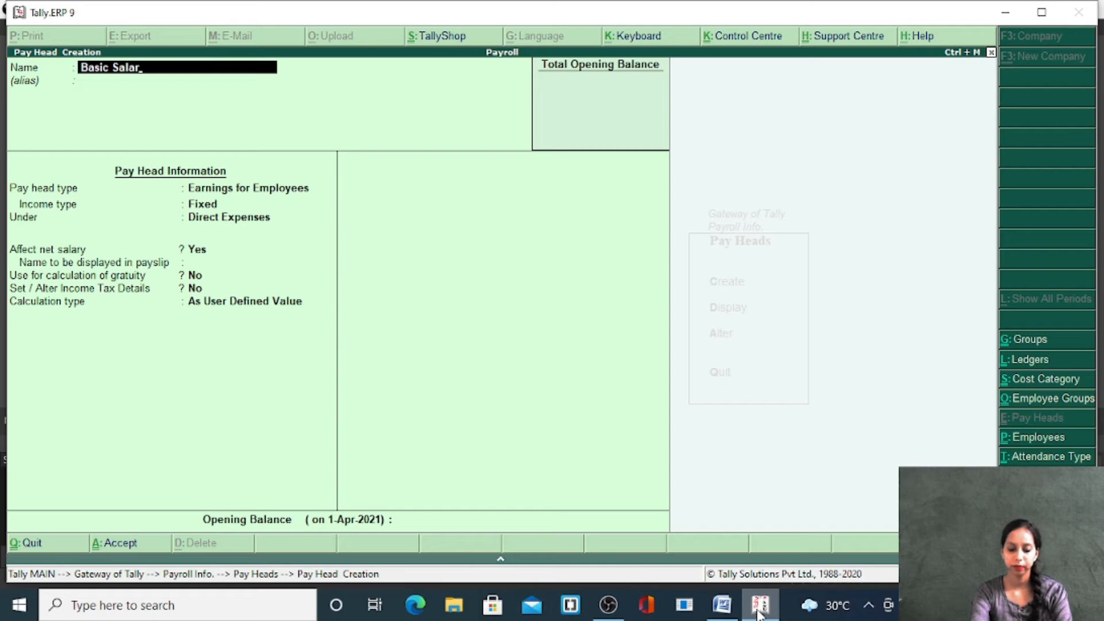
text(y)
key(Return)
key(Return)
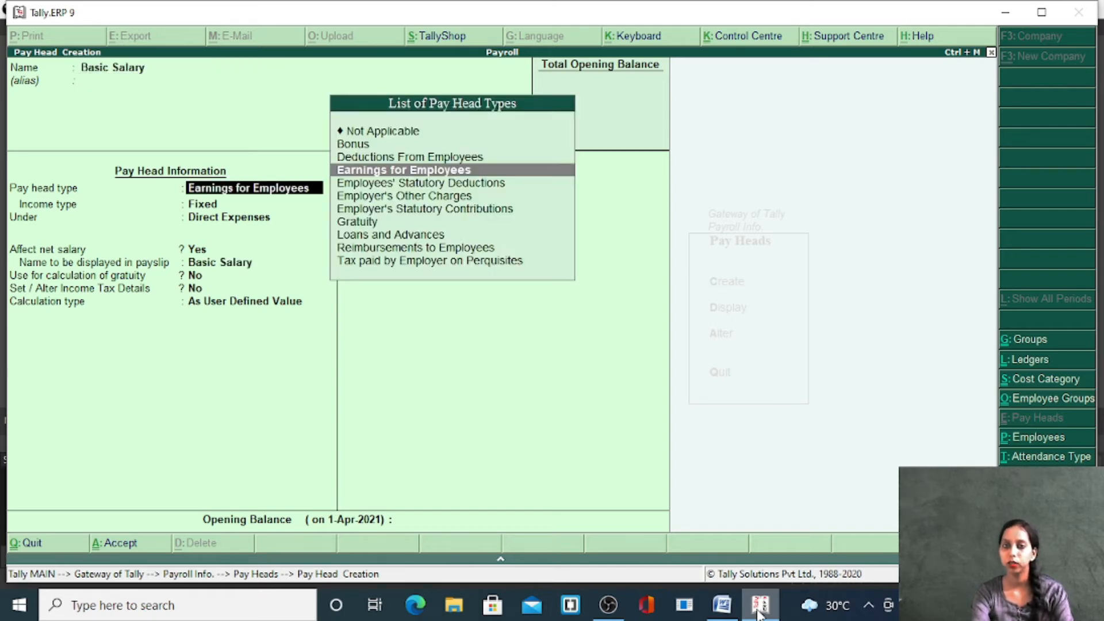
key(Return)
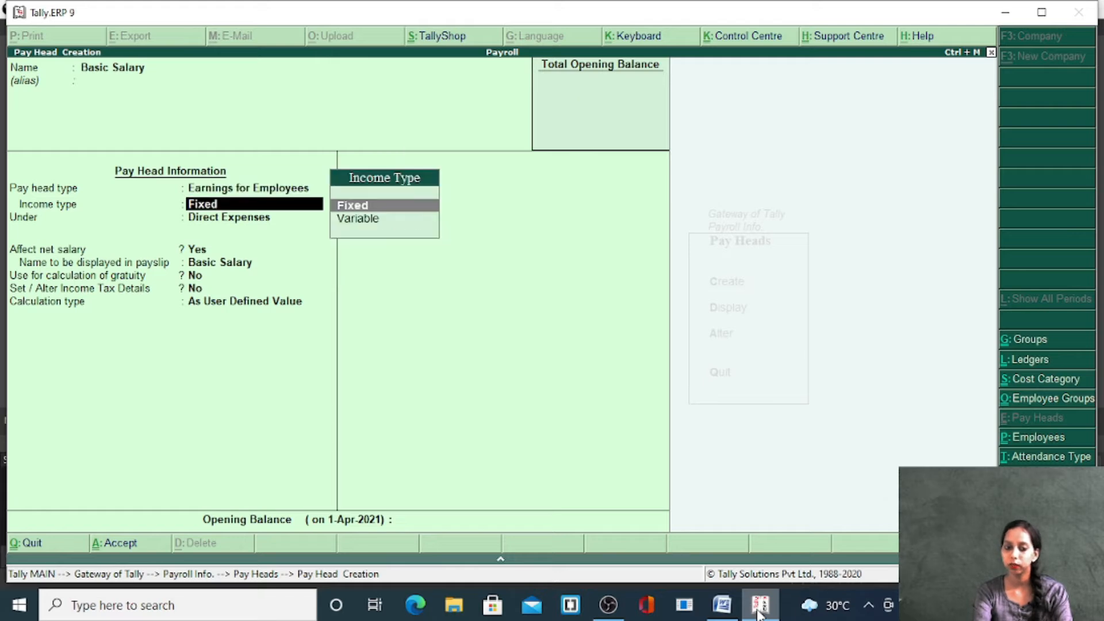
key(Return)
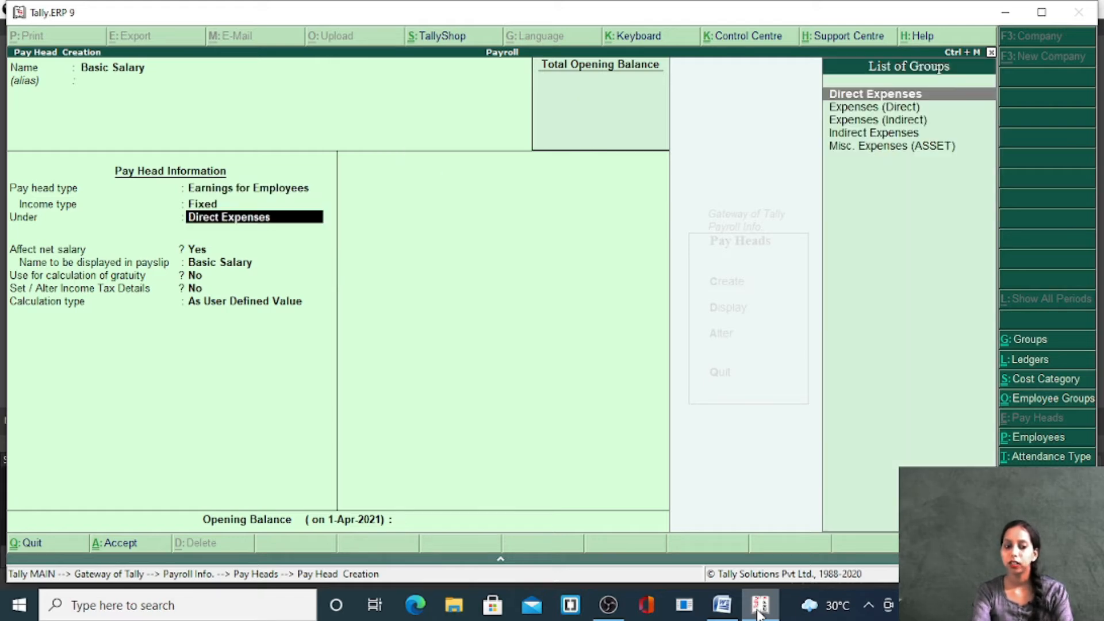
Place the pay head under Indirect Expenses, keeping Basic Salary as the payslip name and No for gratuity calculation and income tax details.
key(Down)
key(Down)
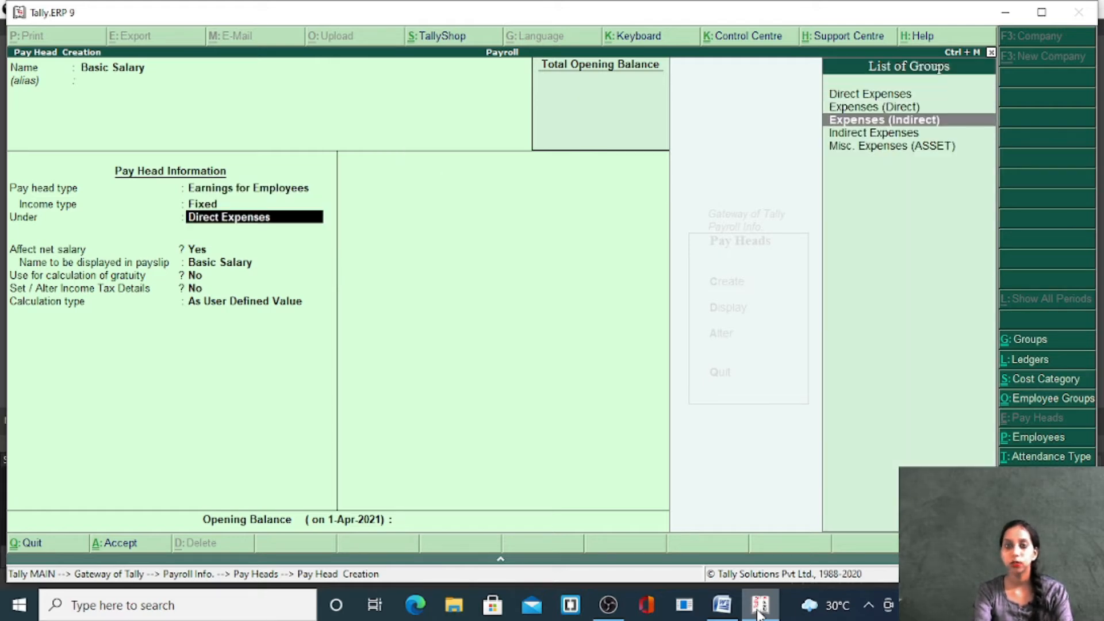
key(Down)
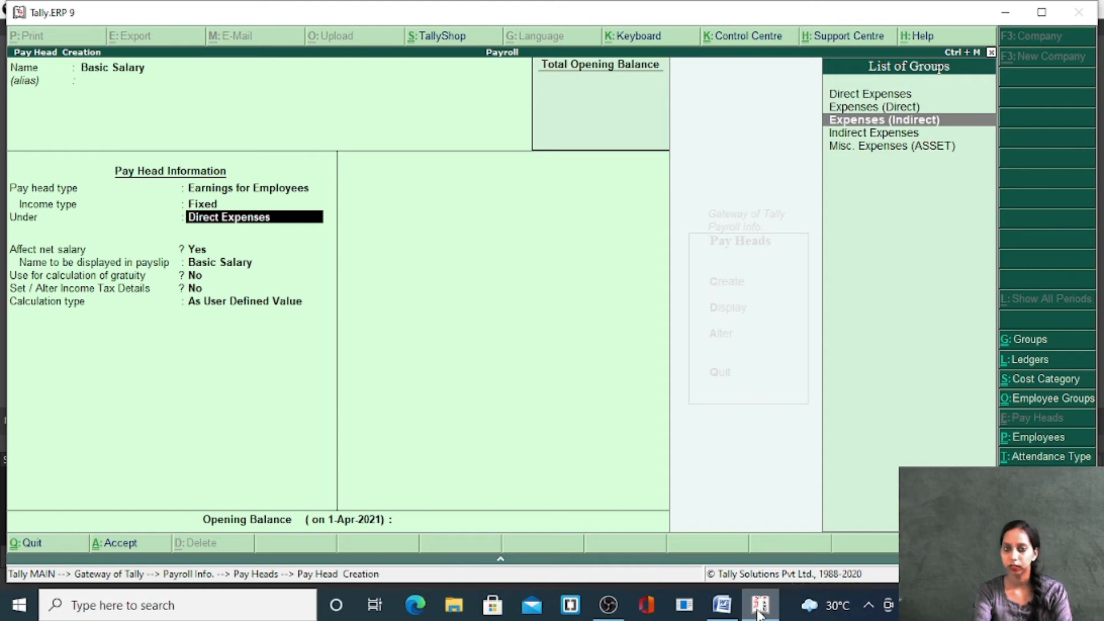
key(Return)
key(Return)
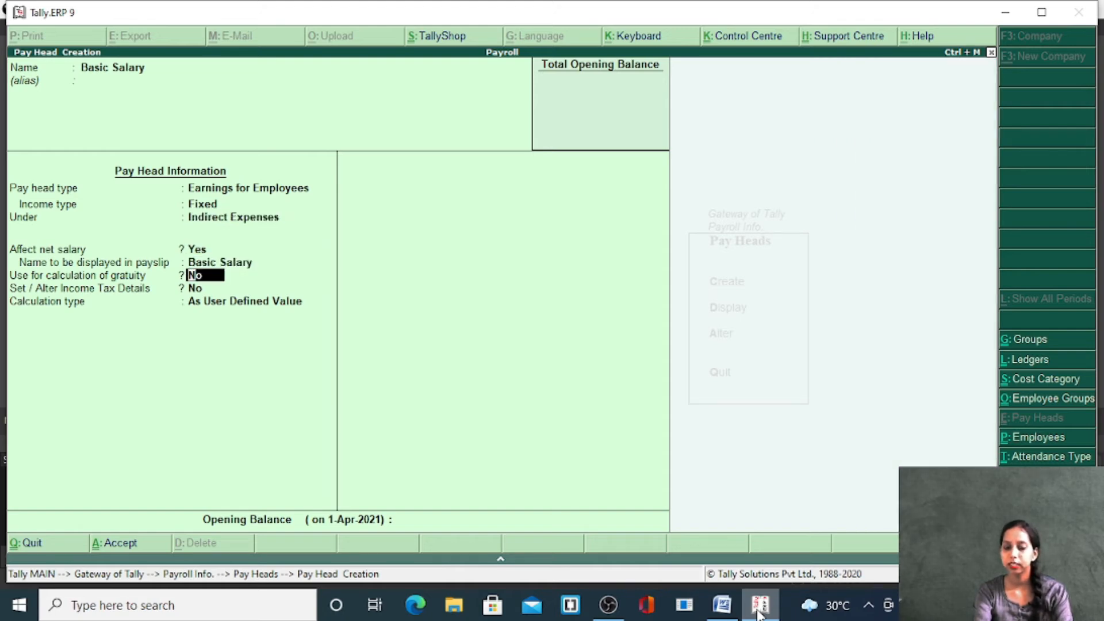
key(Return)
key(Return)
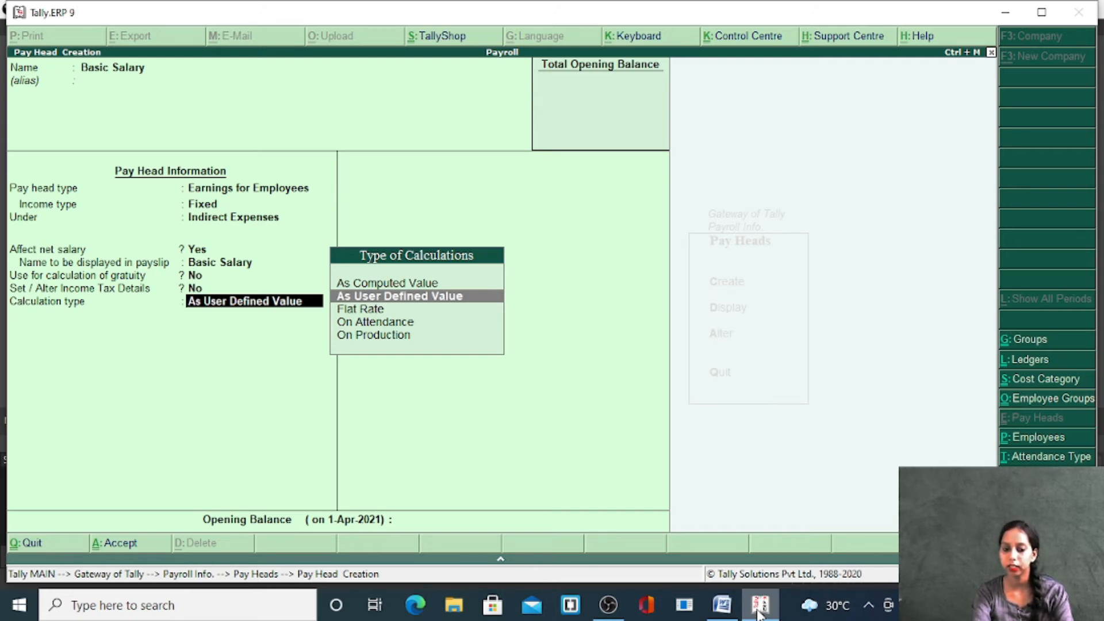
Set the calculation type to On Attendance, with attendance/leave with pay Not Applicable and leave without pay Absent.
key(Down)
key(Down)
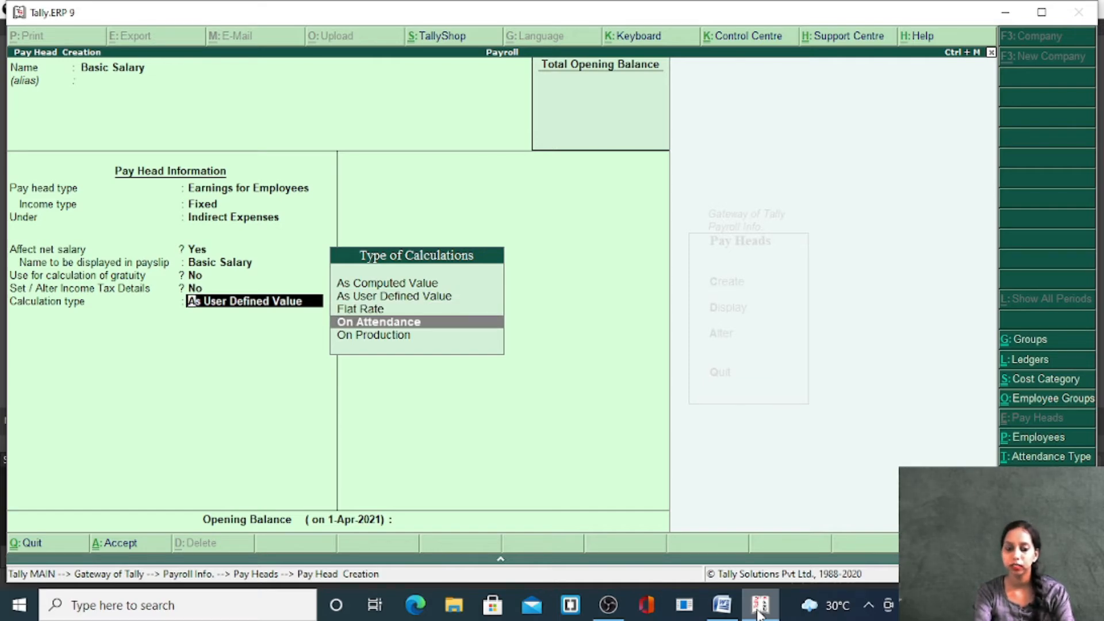
key(Return)
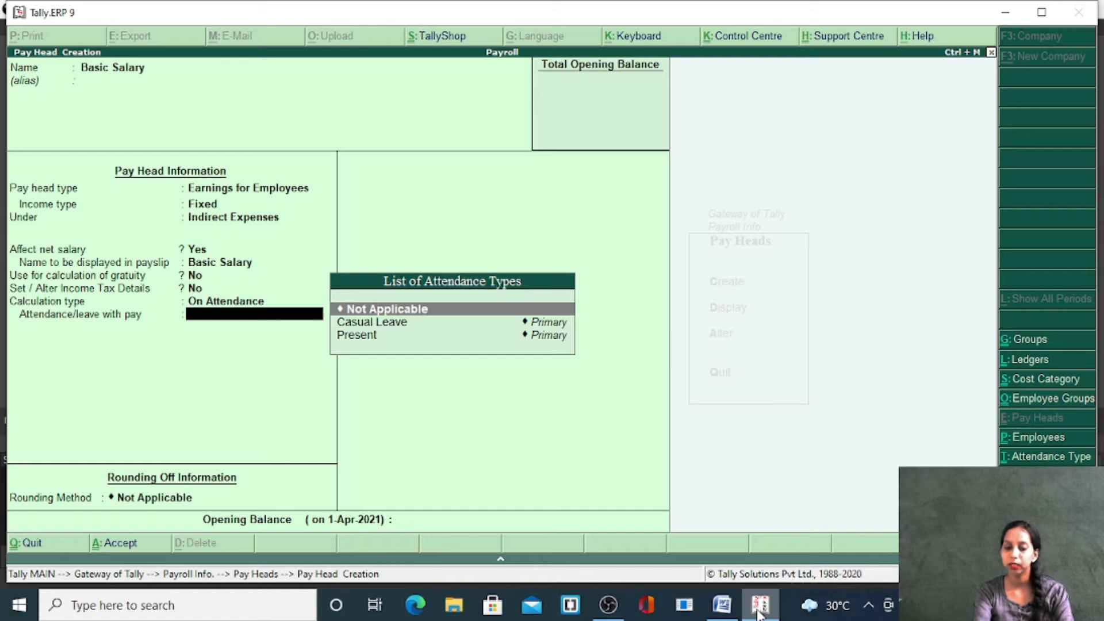
key(Return)
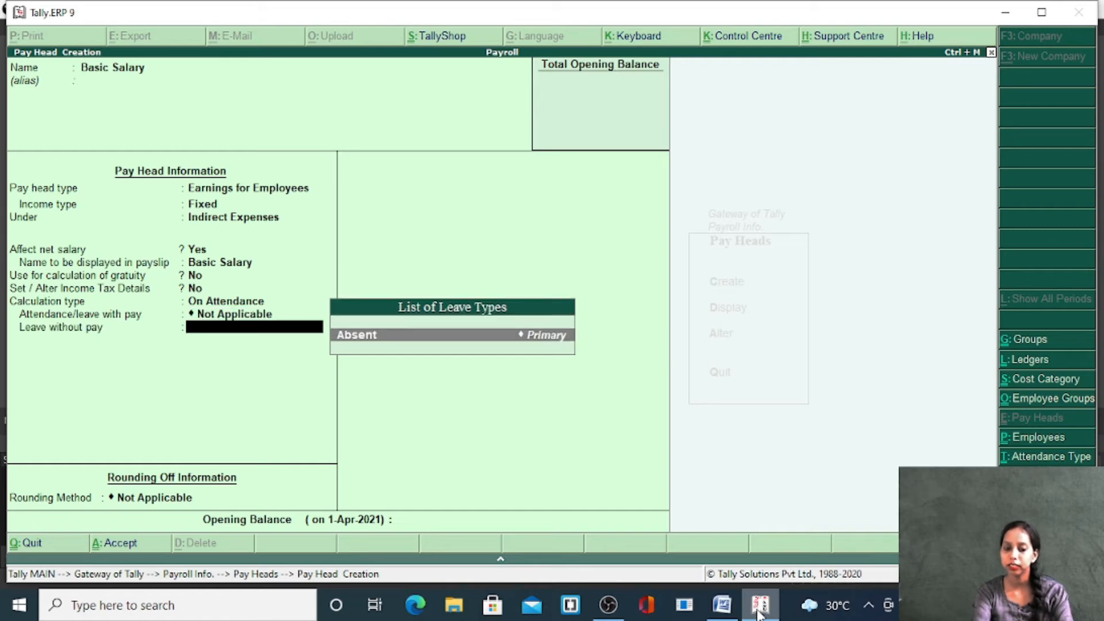
key(Return)
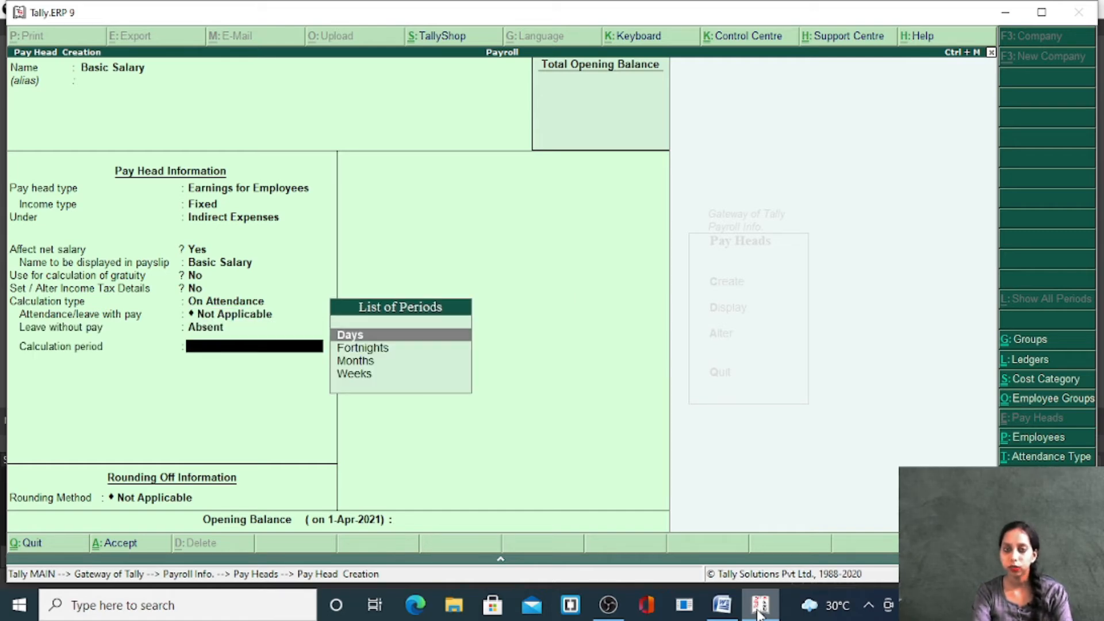
Set the calculation period to Months with the per-day basis As per Calendar Period.
key(Down)
key(Down)
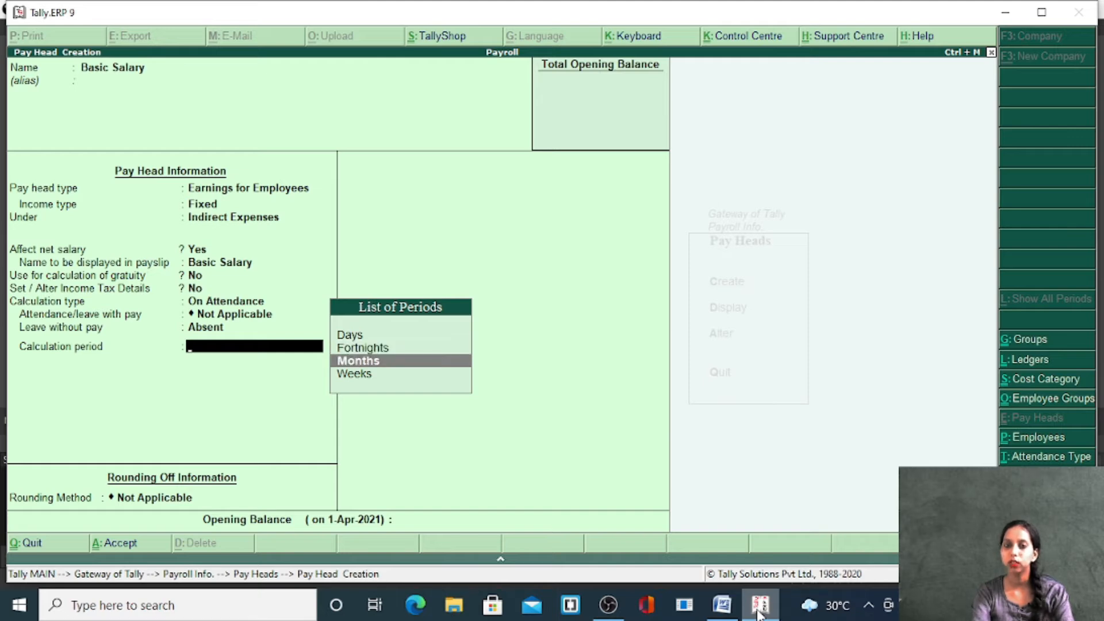
key(Return)
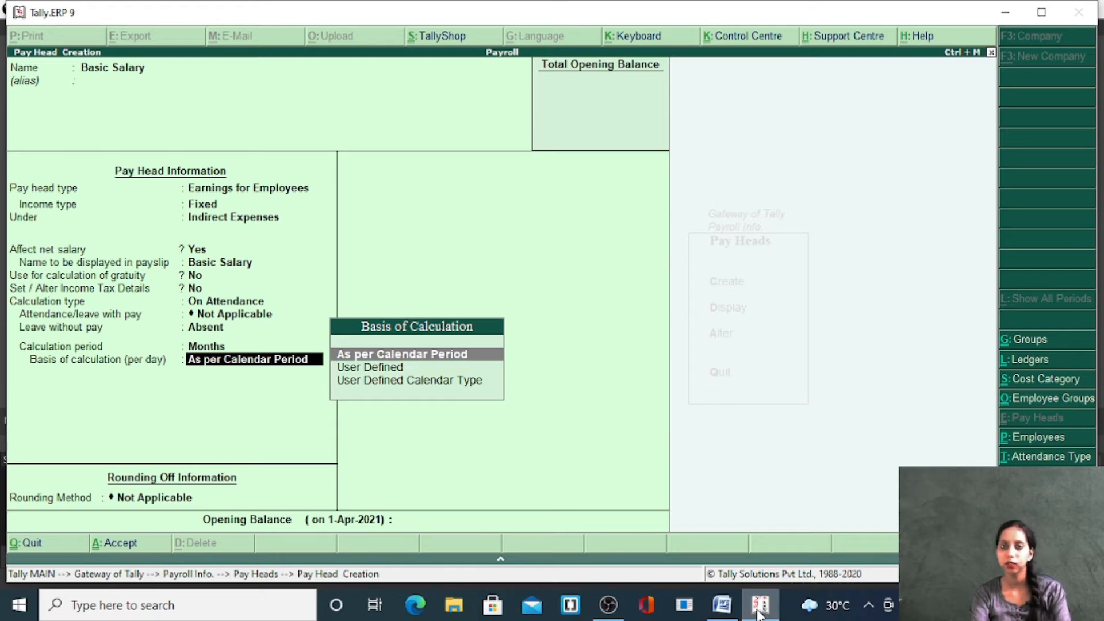
key(Return)
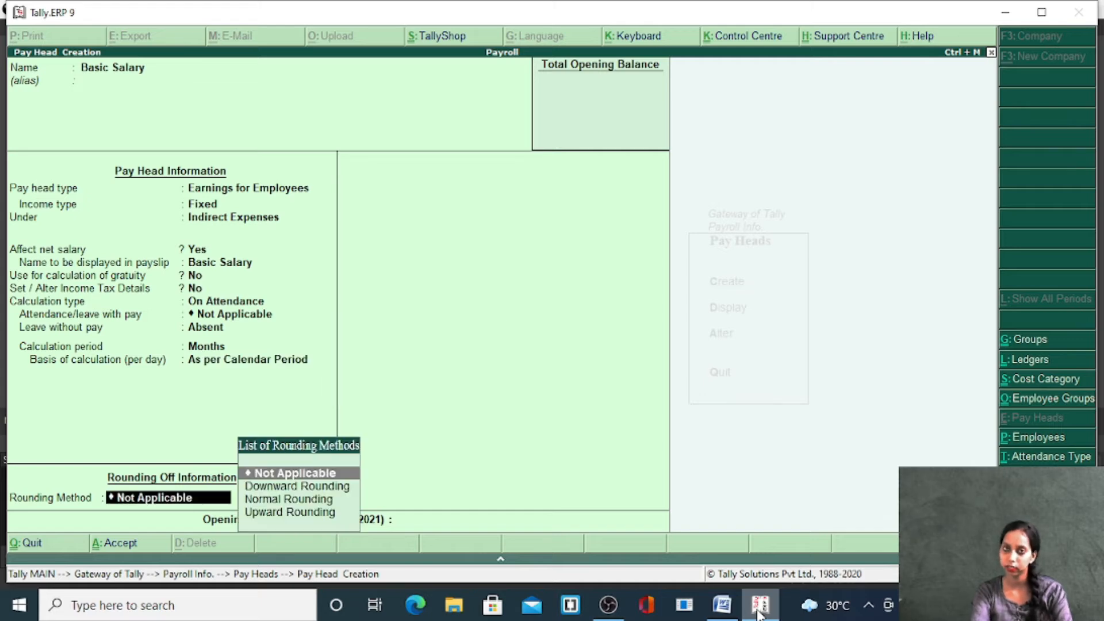
Keep the rounding method Not Applicable, leave the opening balance blank, and save the Basic Salary pay head.
key(Return)
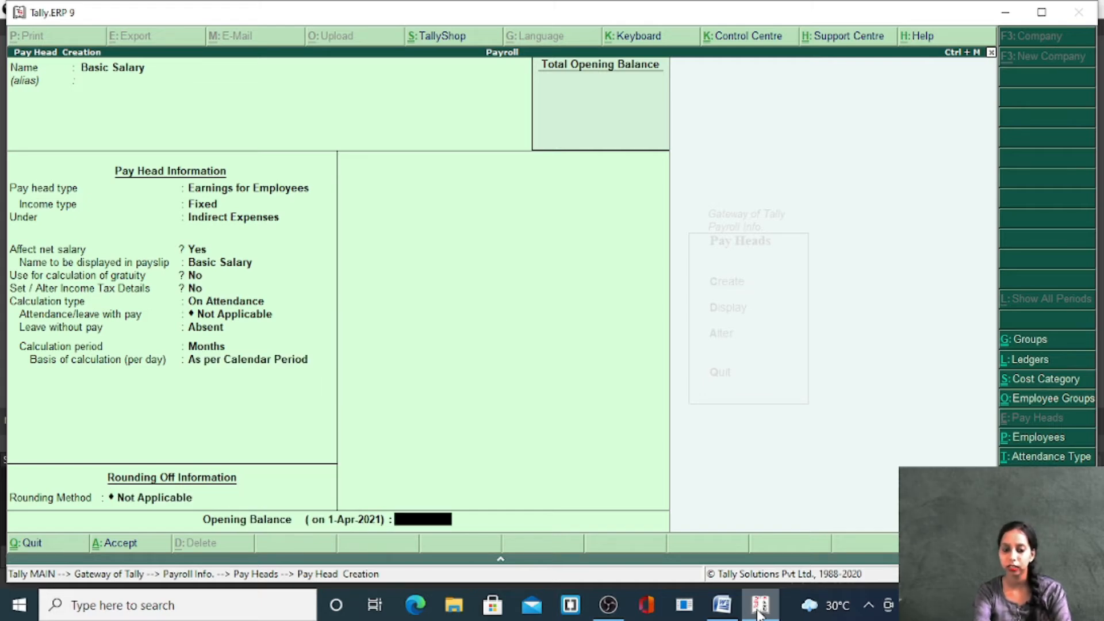
key(Return)
key(Return)
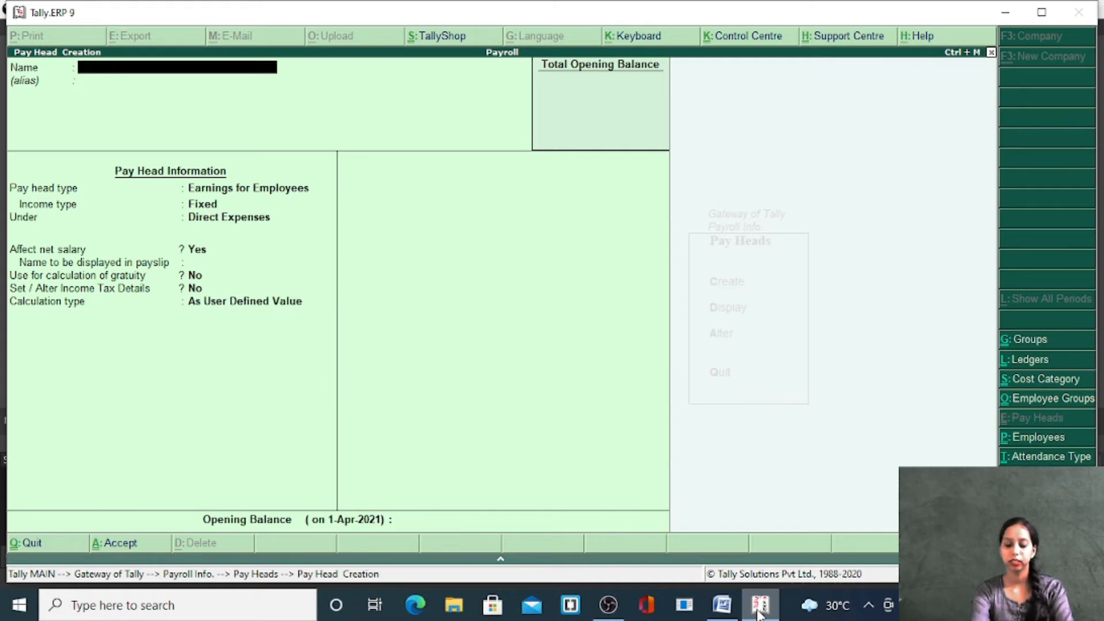
Name the new pay head Provident Fund, leaving its alias blank.
text(Provide)
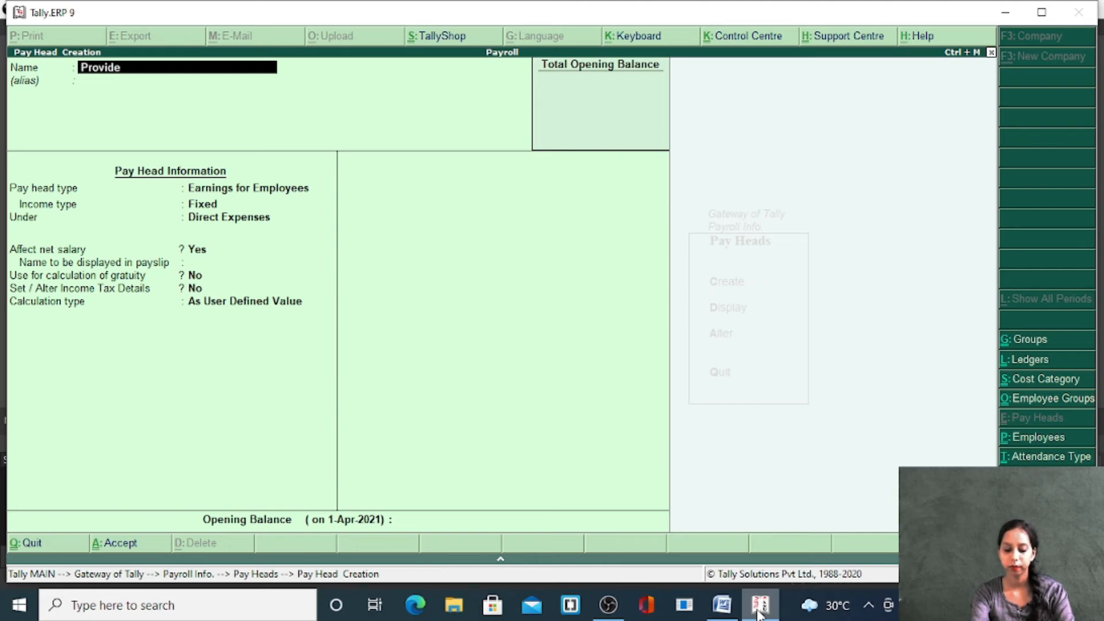
text(nt Fund)
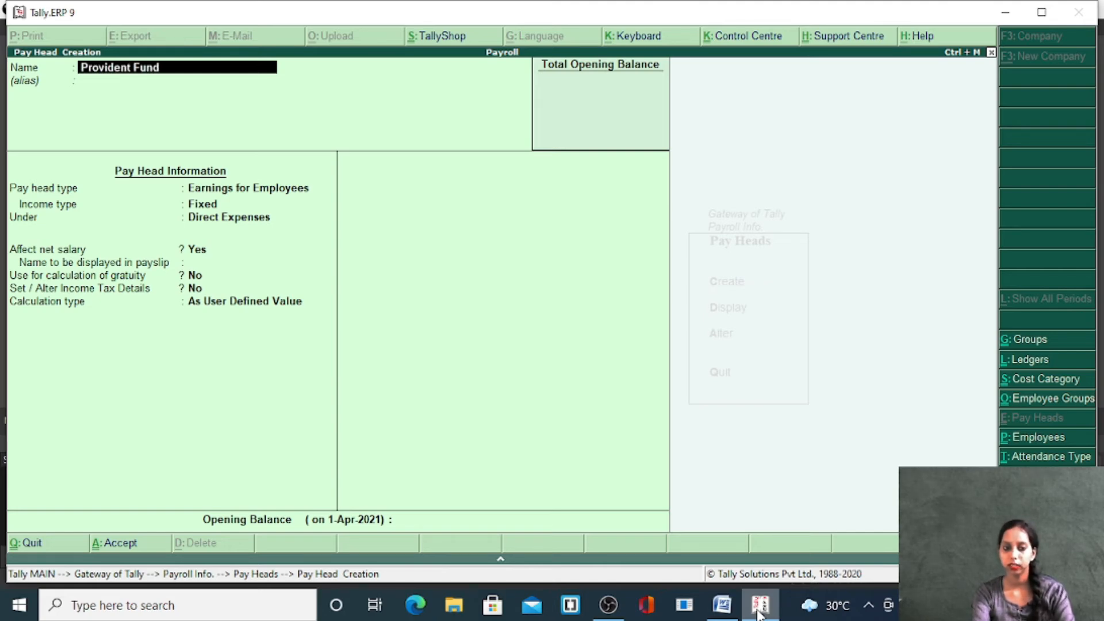
key(Return)
key(Return)
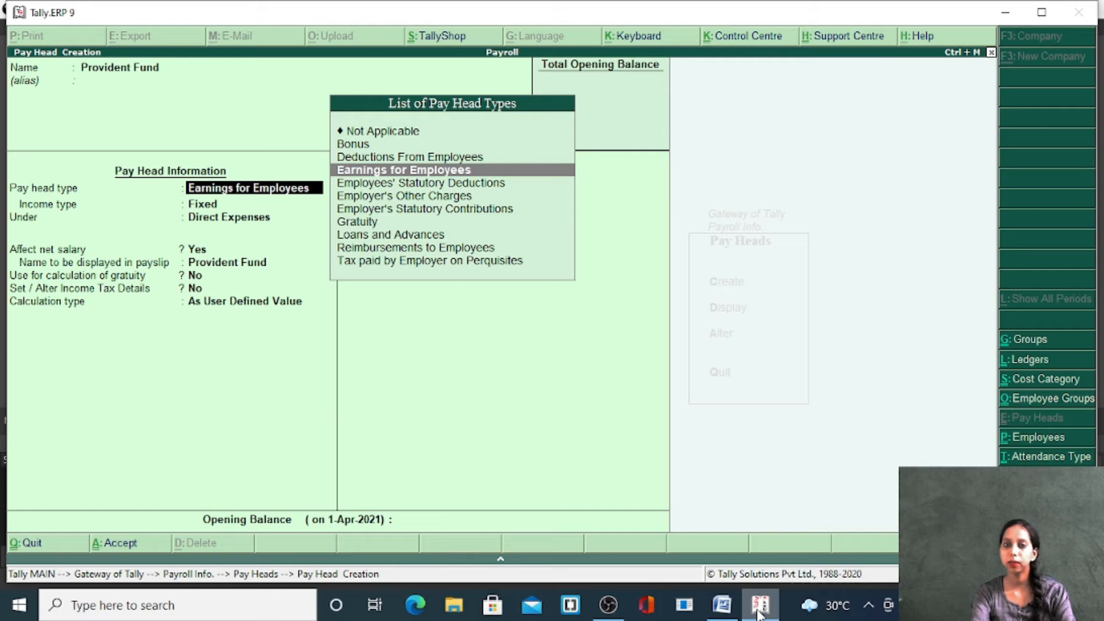
Set the Provident Fund pay head type to Employees' Statutory Deductions.
key(Down)
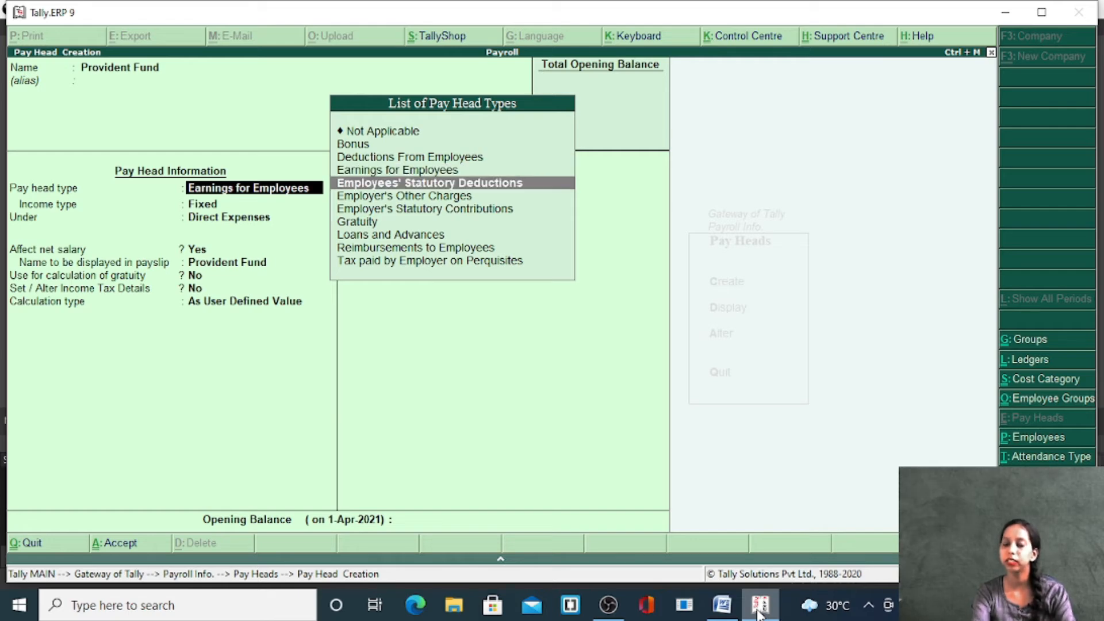
text(ea)
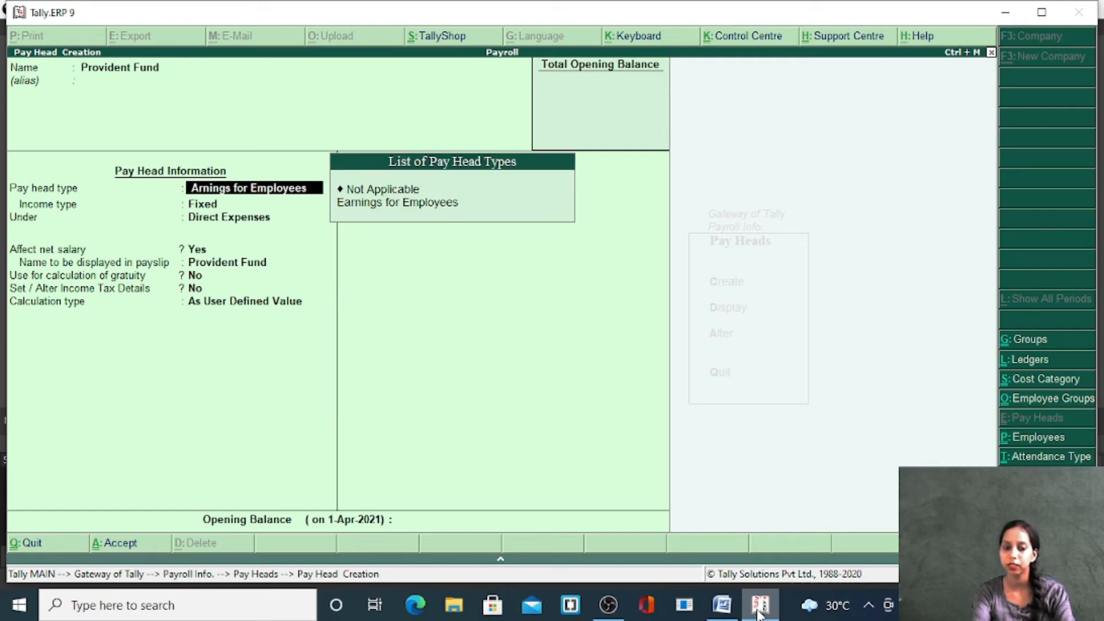
text(arnings fo)
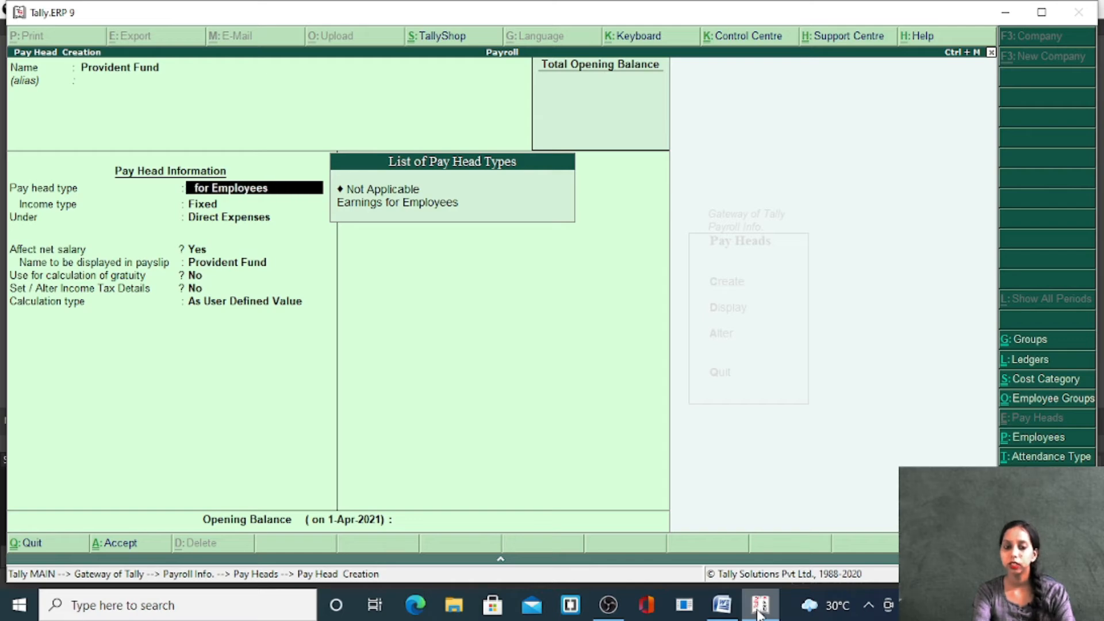
key(BackSpace)
key(BackSpace)
key(BackSpace)
key(BackSpace)
key(BackSpace)
key(BackSpace)
key(BackSpace)
key(BackSpace)
key(BackSpace)
key(BackSpace)
key(BackSpace)
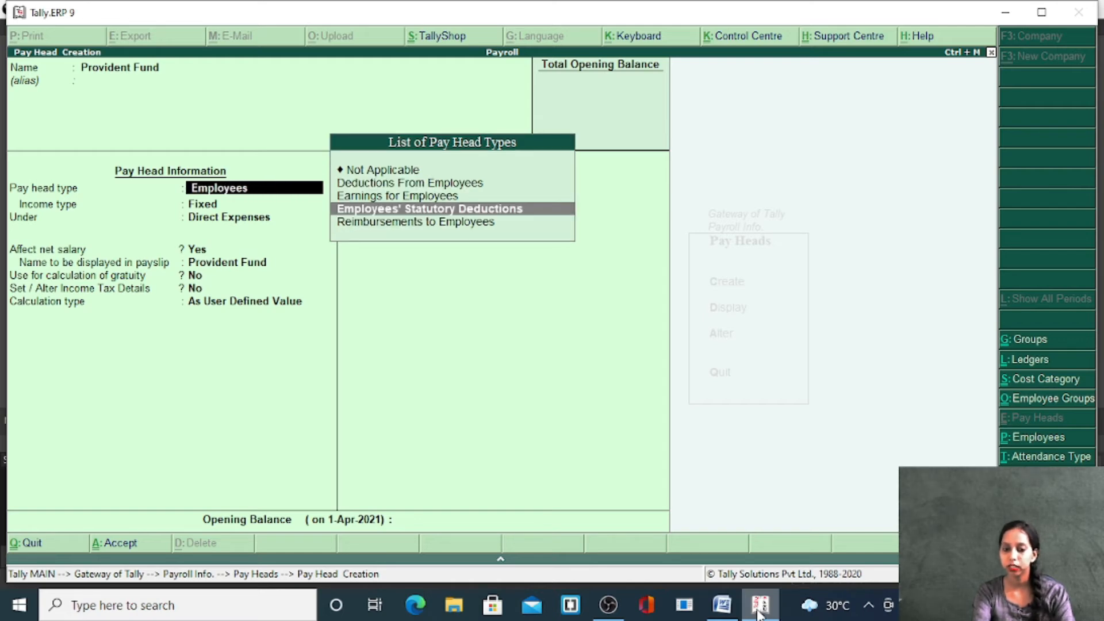
key(Return)
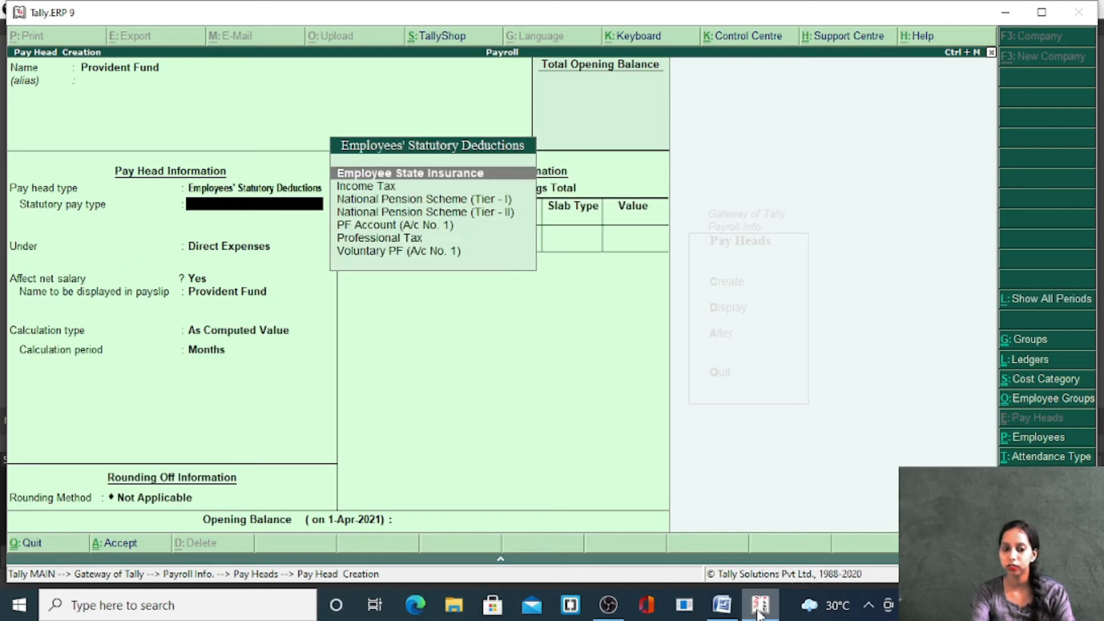
Set the statutory pay type to PF Account (A/c No. 1) under Current Liabilities, keeping Yes for affecting net salary and Provident Fund as payslip name.
key(Down)
key(Down)
key(Down)
key(Down)
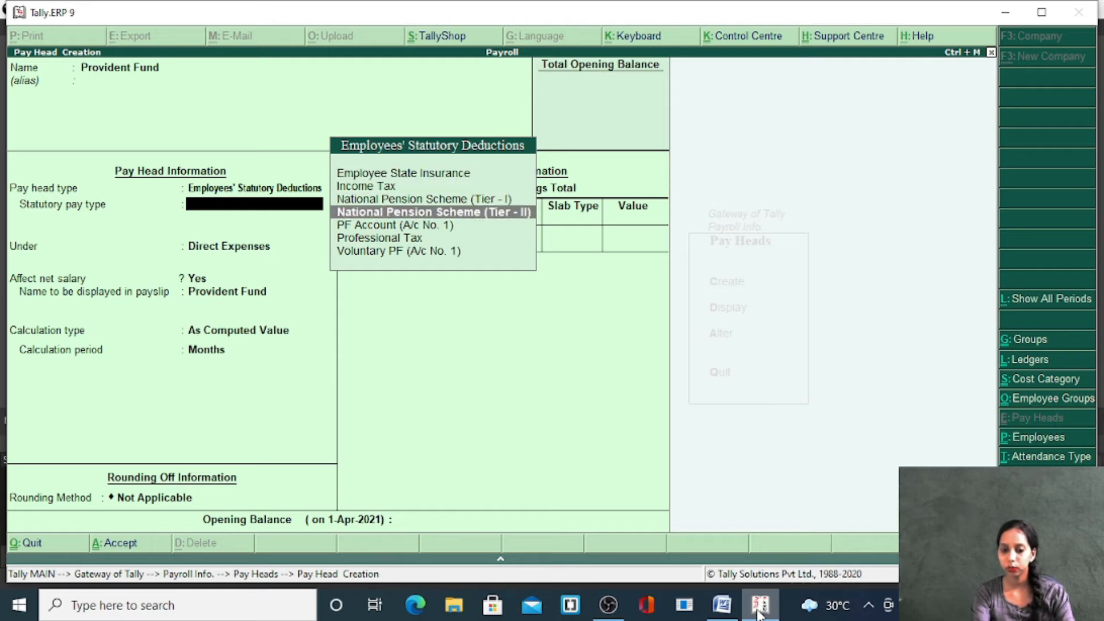
key(Return)
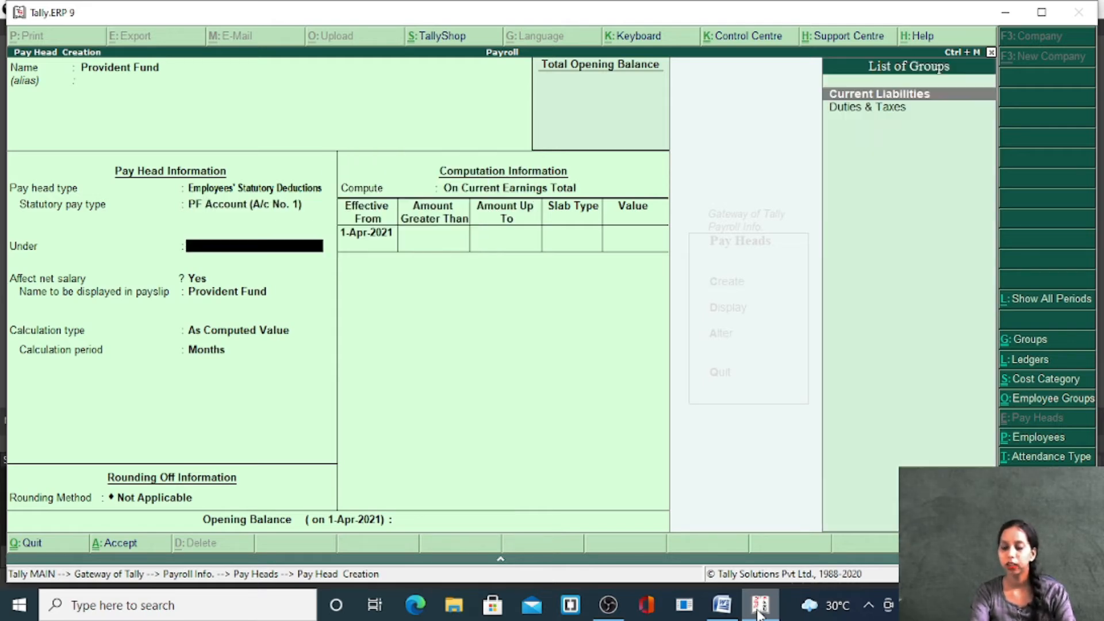
key(Return)
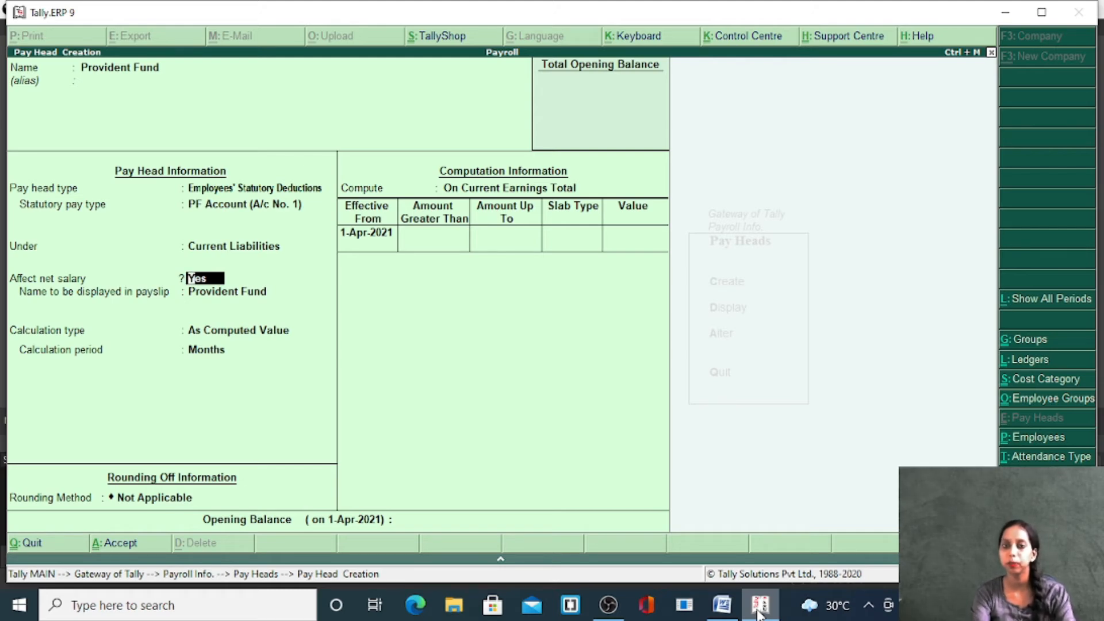
key(Return)
key(Return)
key(Return)
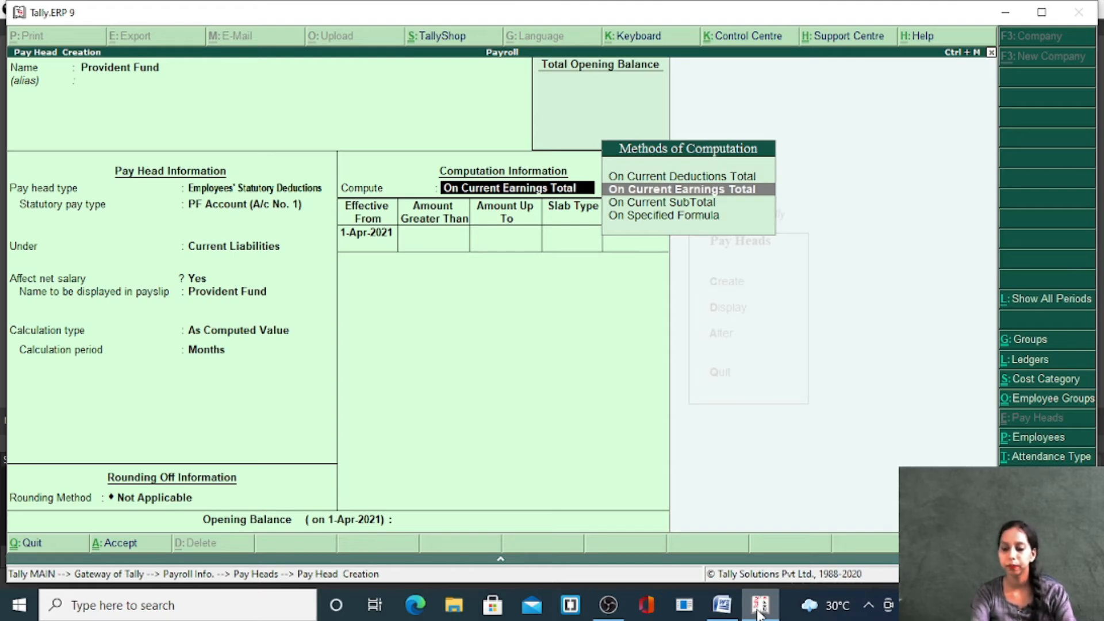
Compute Provident Fund on a specified formula that adds only the Basic Salary pay head.
key(Down)
key(Down)
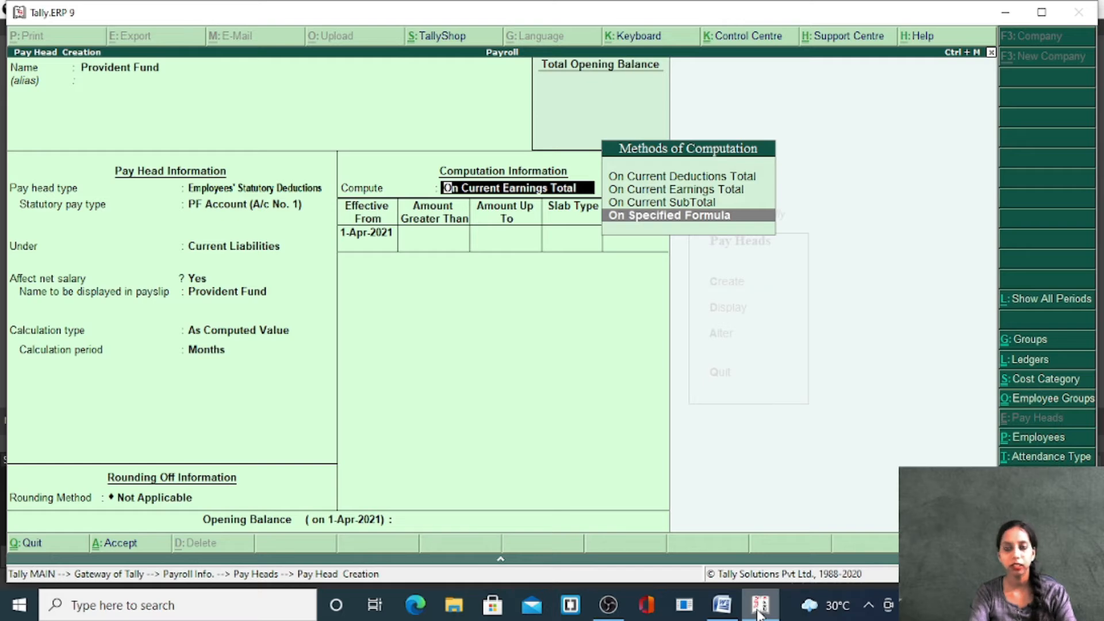
key(Return)
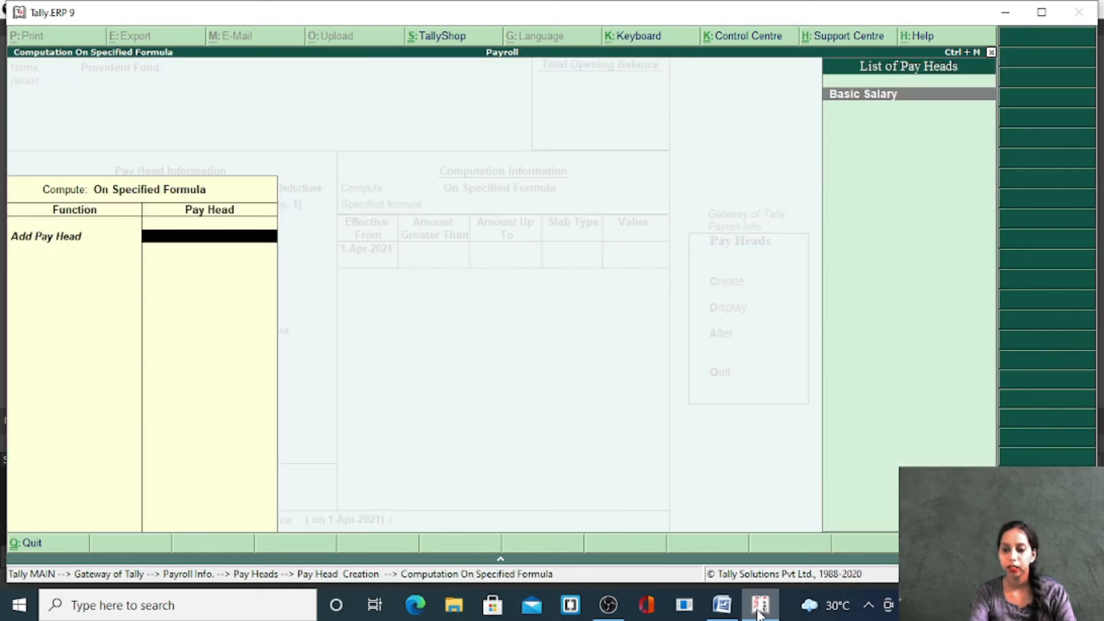
key(Return)
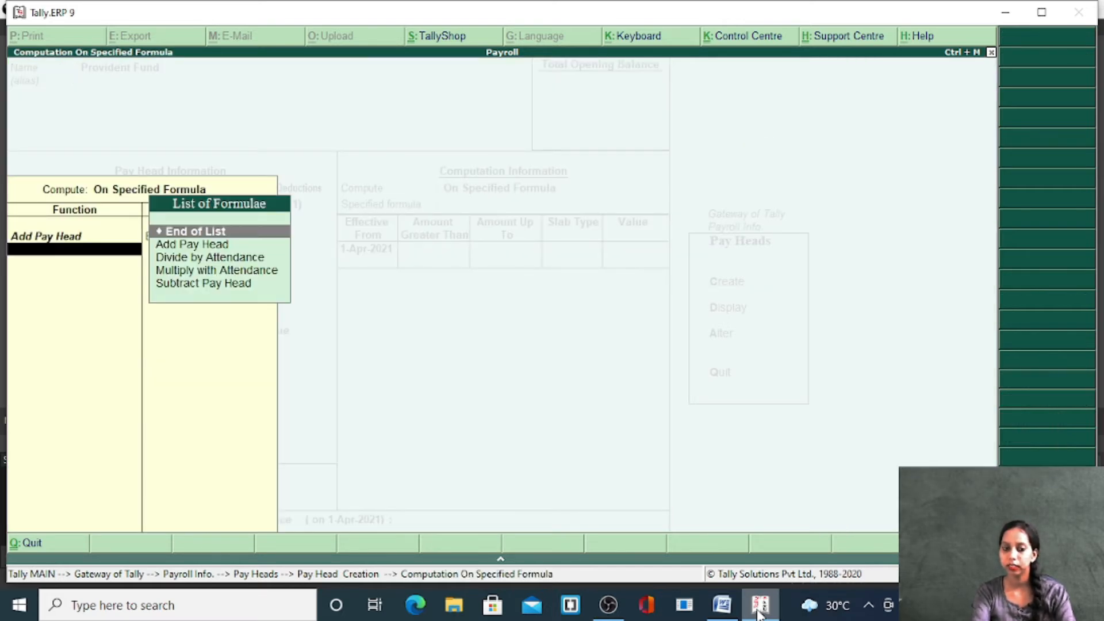
key(Return)
Add a Percentage slab of 12% effective from 1-Apr-2021, with no amount limits, and save the Provident Fund pay head.
key(Return)
key(Return)
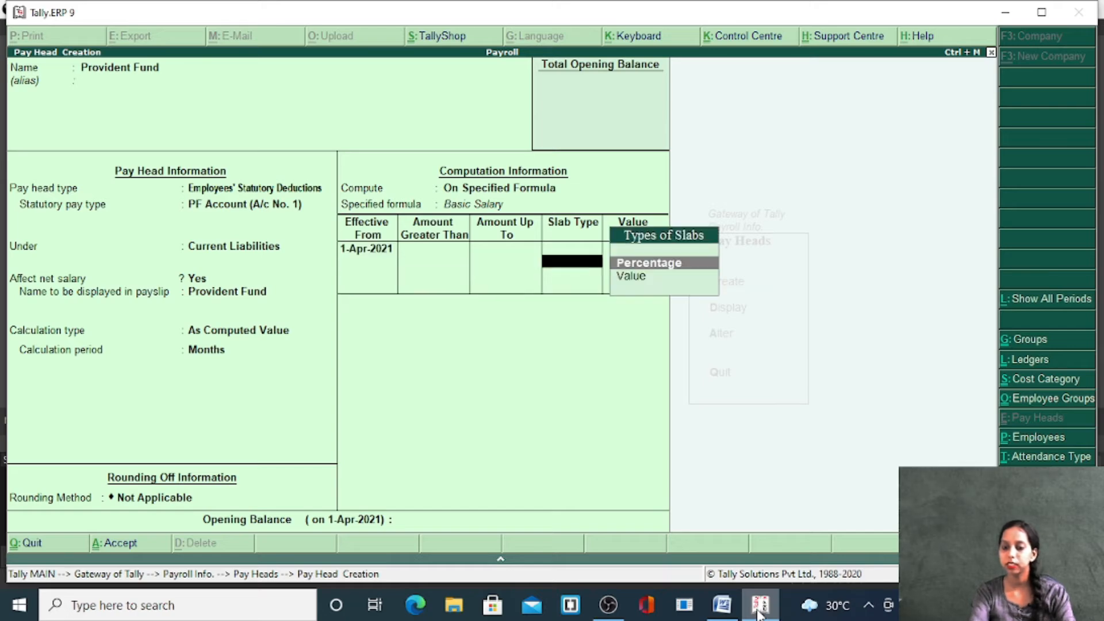
key(Return)
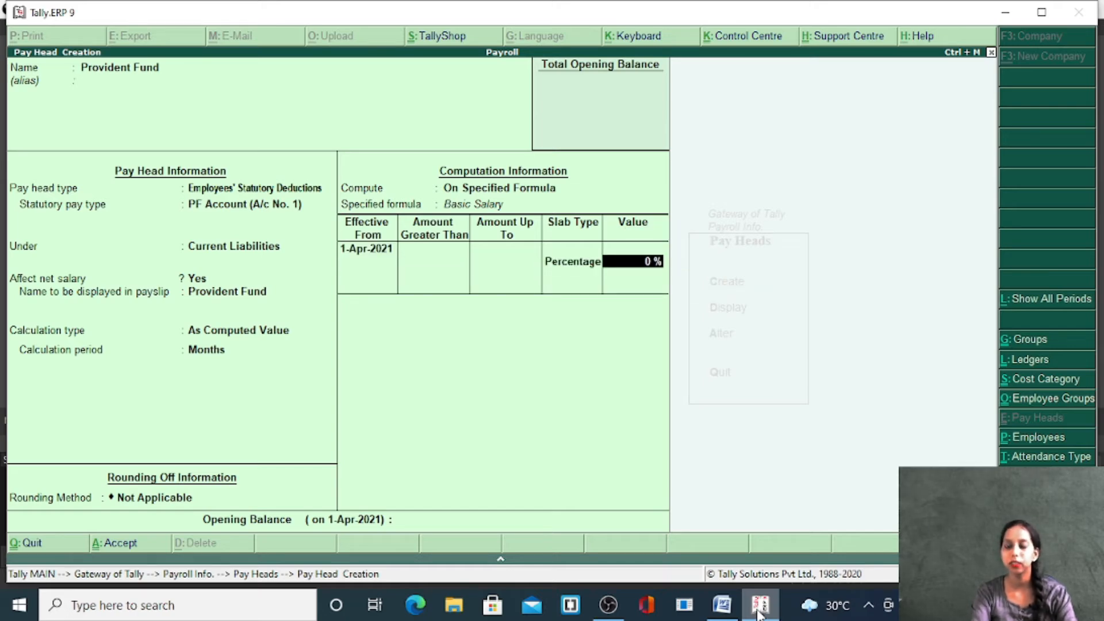
text(12)
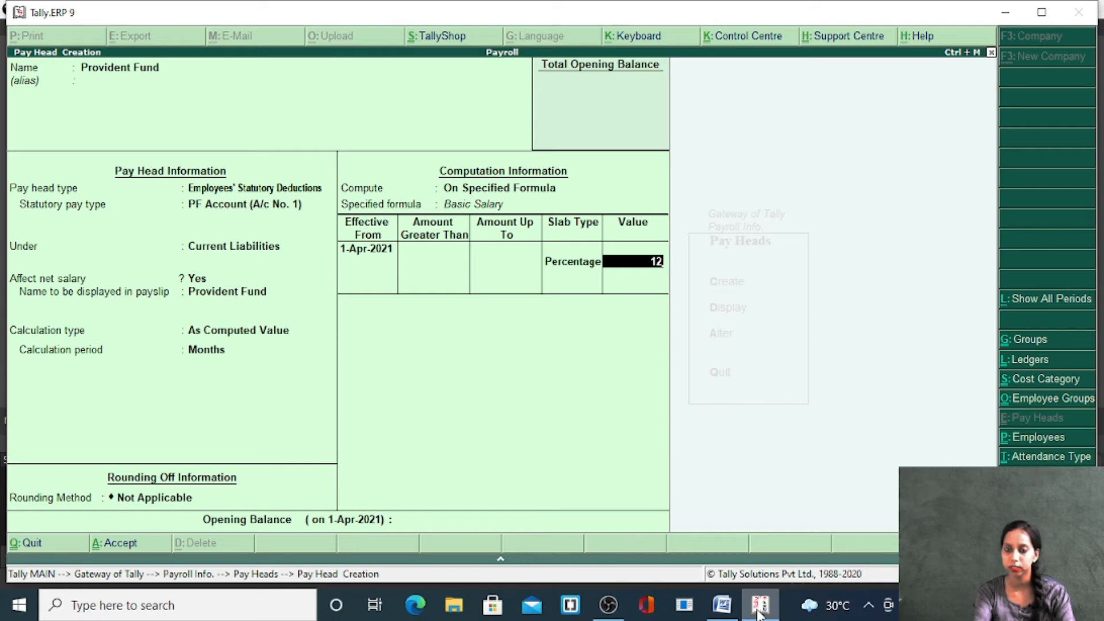
key(Return)
key(Return)
key(Return)
key(Return)
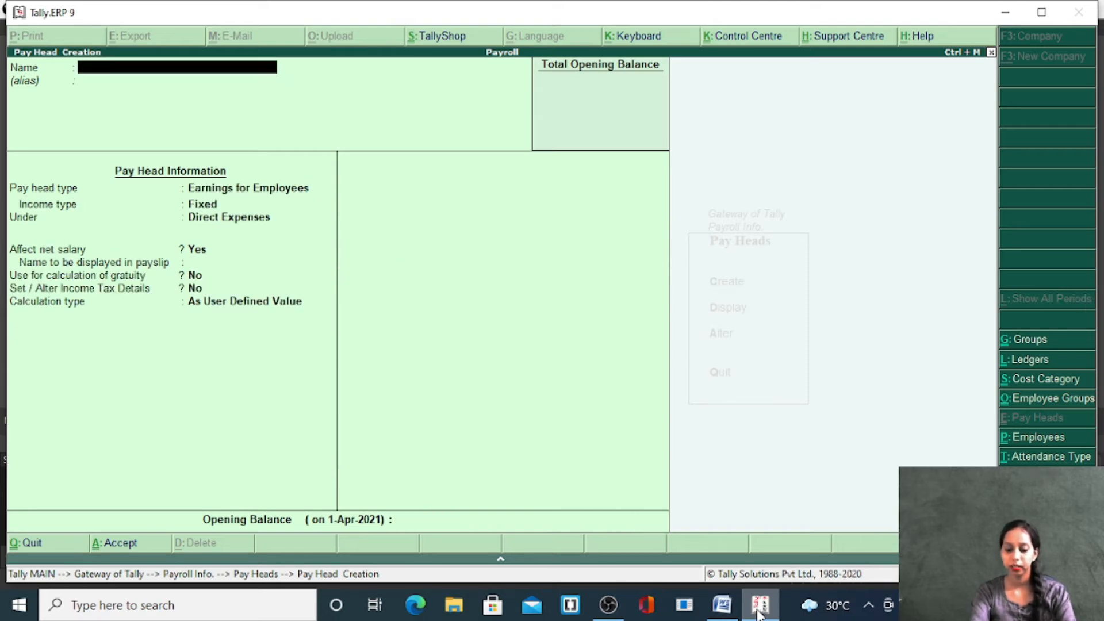
Name the next pay head Employee State Insurance, leaving its alias blank.
text(ES)
key(BackSpace)
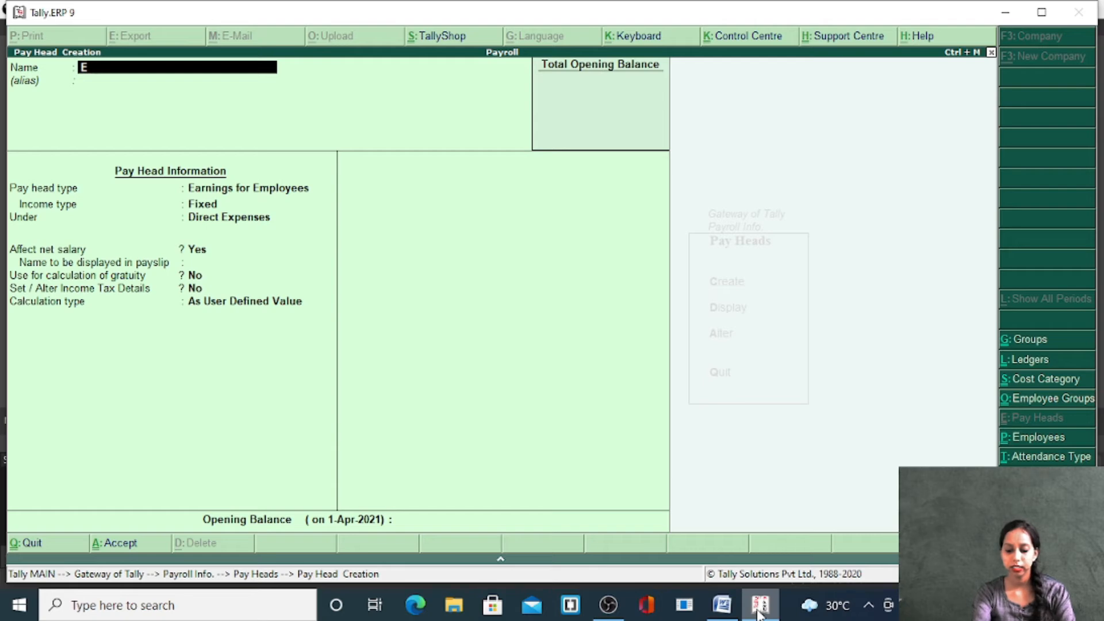
text(mplo)
text(yee)
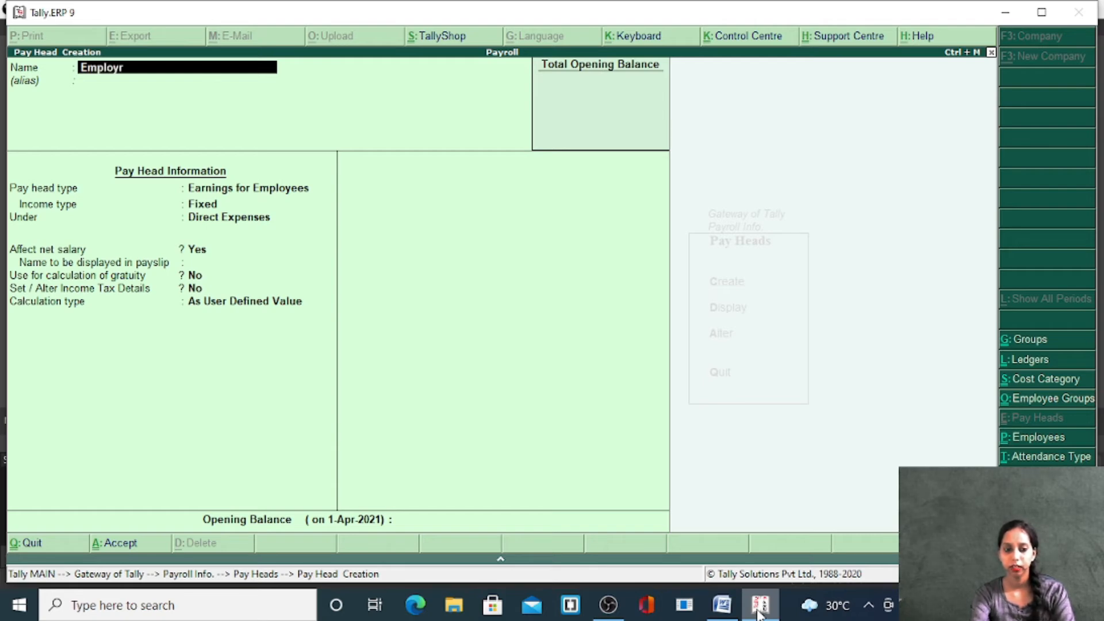
text( S)
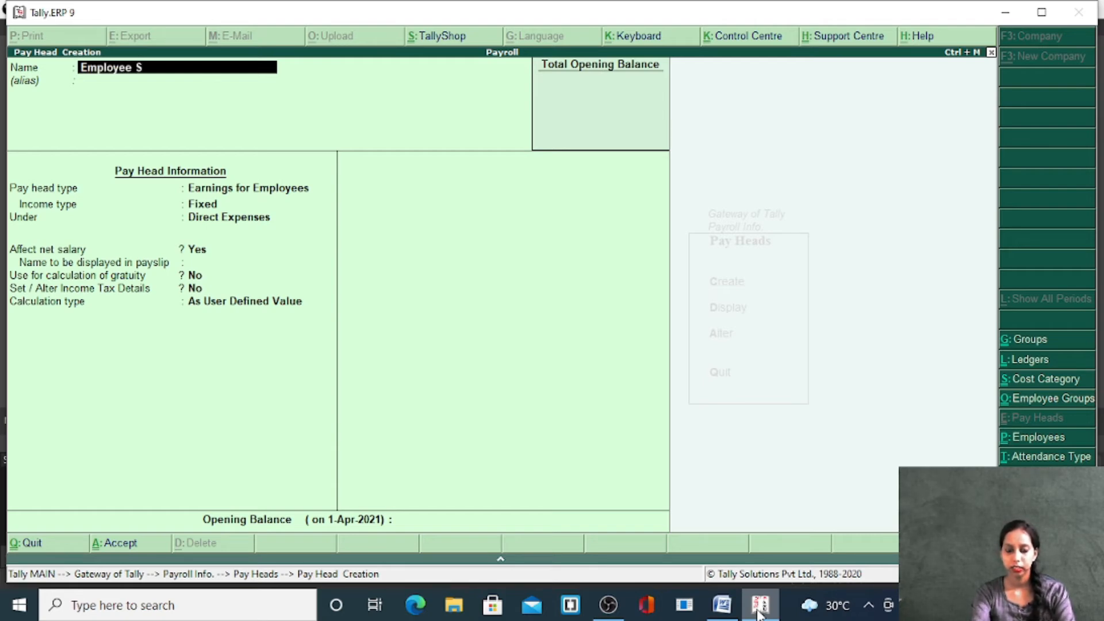
text(tate insurance)
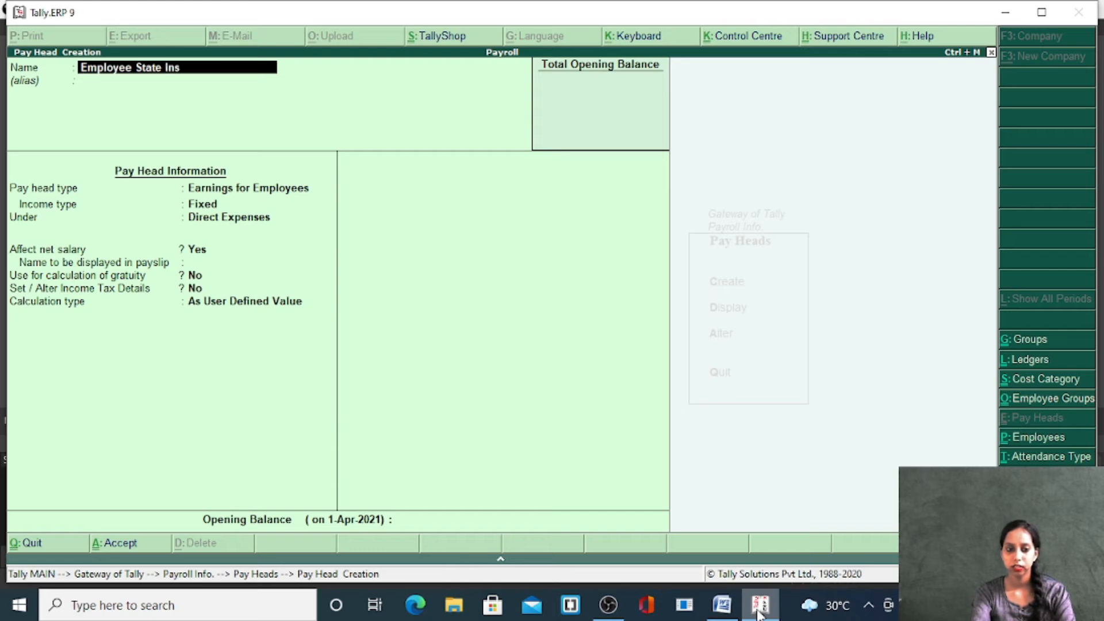
key(Return)
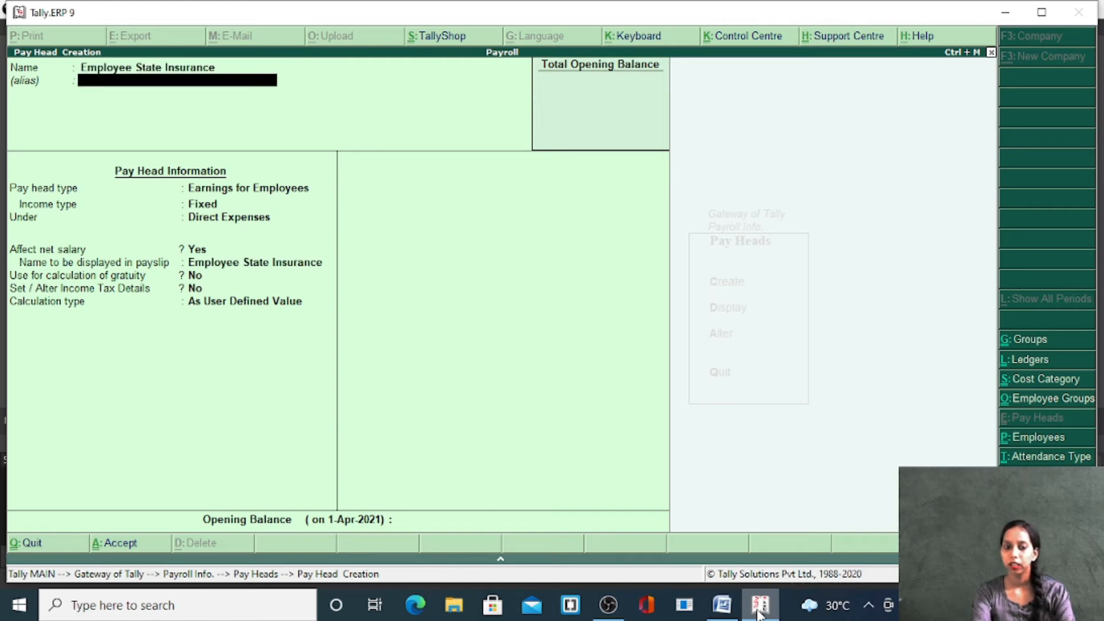
key(Return)
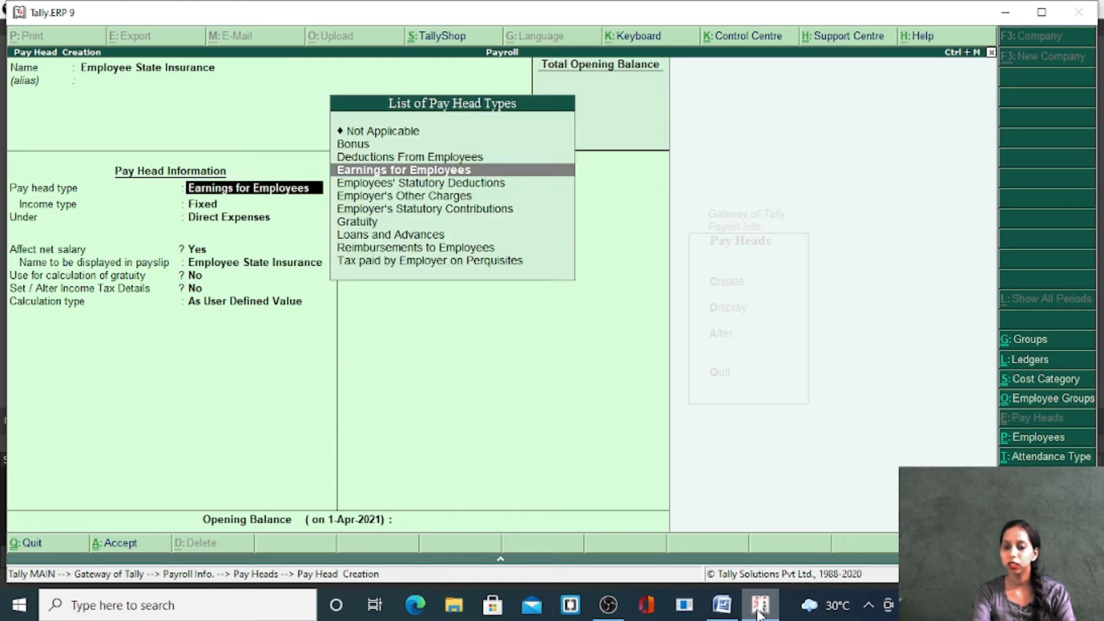
Set the type to Employees' Statutory Deductions with statutory pay type Employee State Insurance, under Current Liabilities, keeping the default net salary and payslip settings.
key(Down)
key(Return)
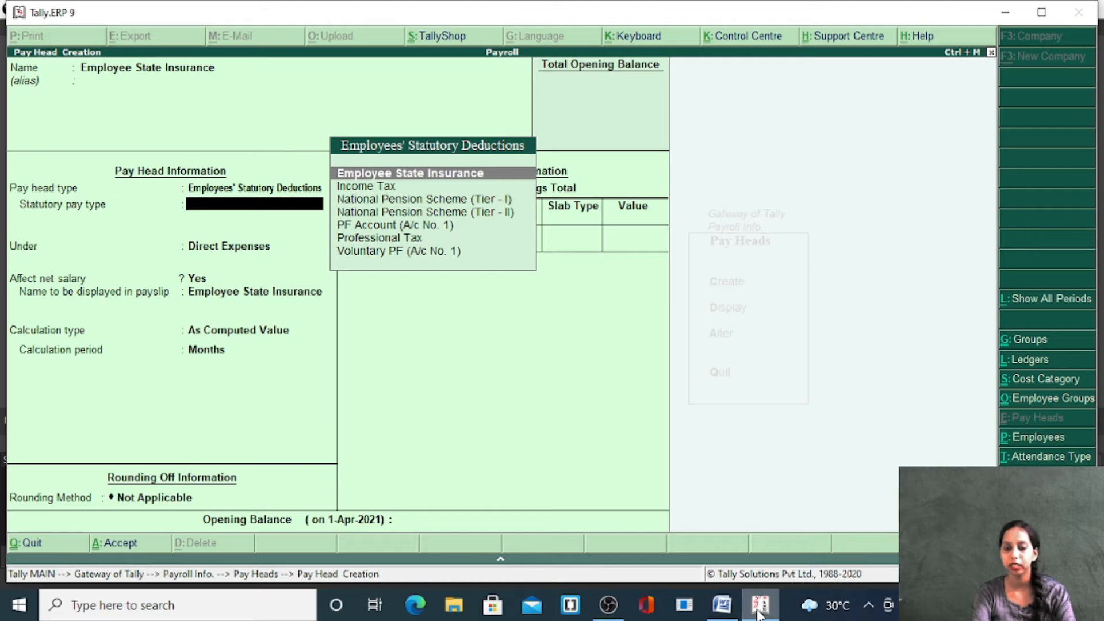
key(Return)
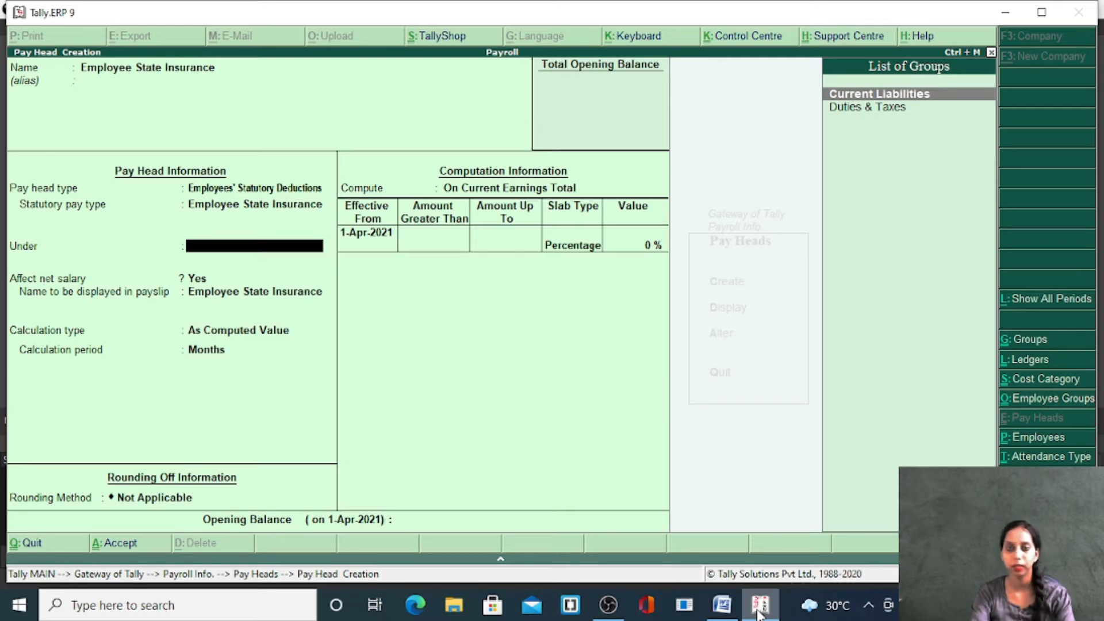
key(Return)
key(Return)
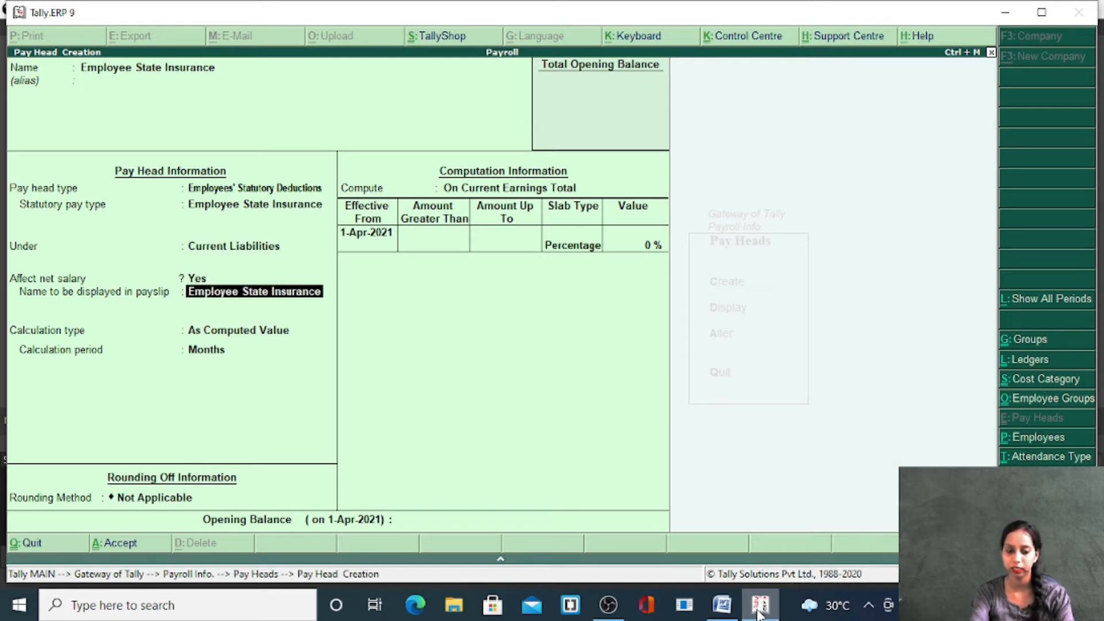
key(Return)
key(Return)
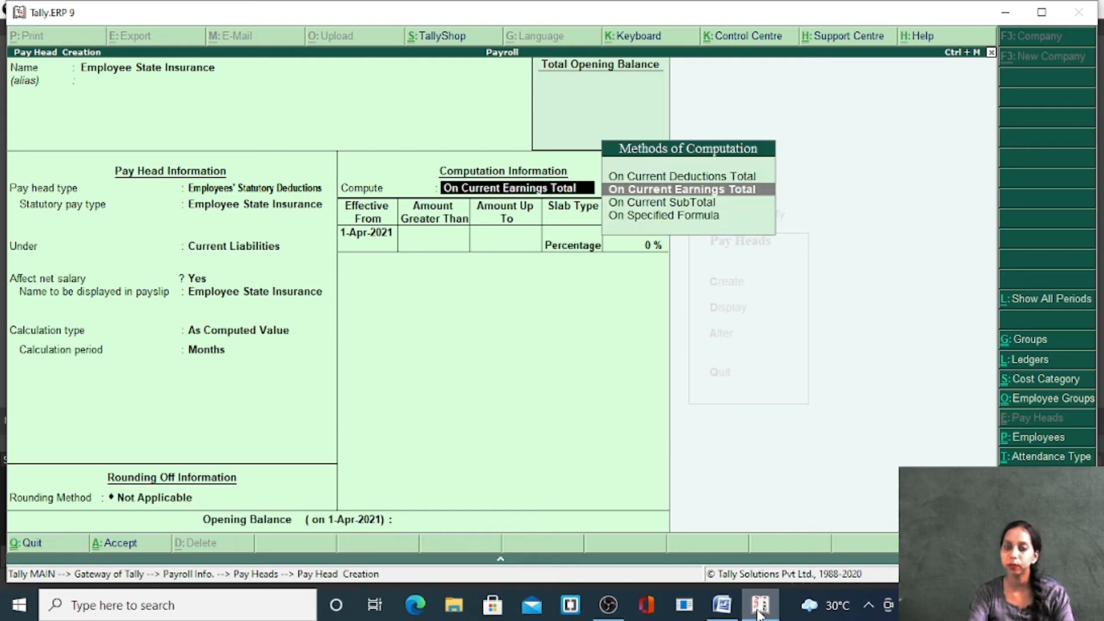
Compute Employee State Insurance on a specified formula that adds only the Basic Salary pay head.
key(Down)
key(Down)
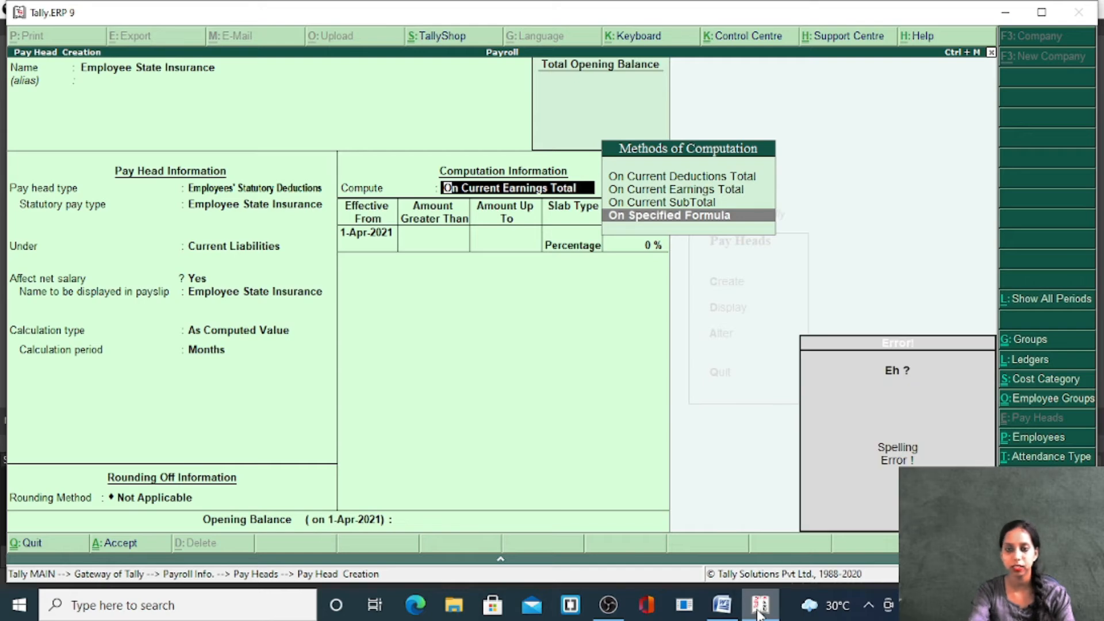
key(Return)
key(Return)
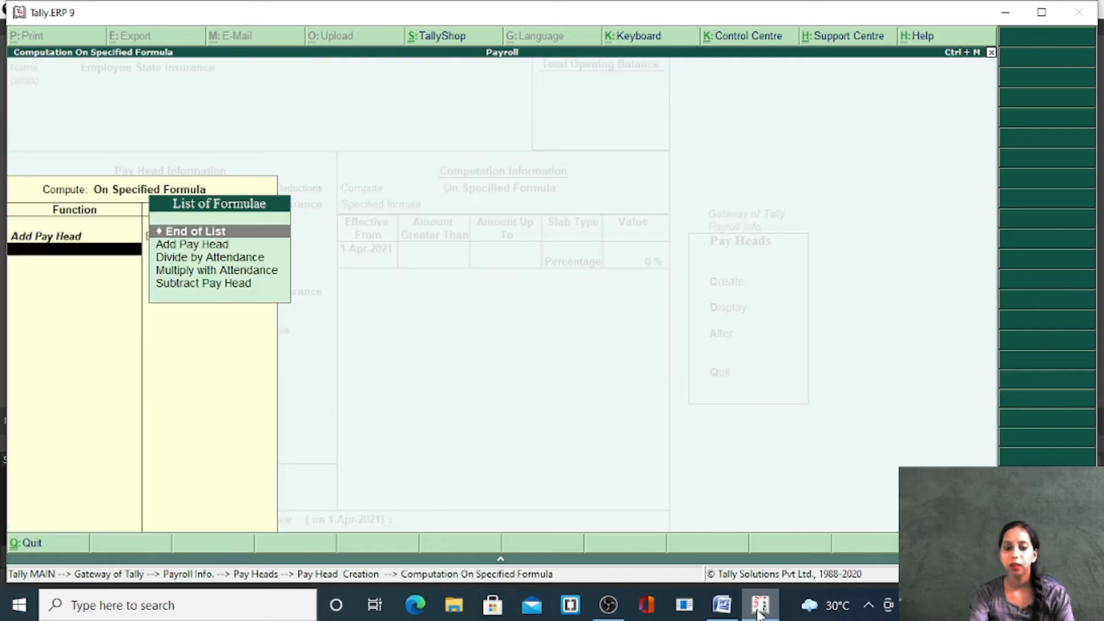
key(Return)
Set the Employee State Insurance percentage slab to 0.75%, effective from 1-Apr-2021, and keep the rounding method Not Applicable.
key(Return)
text(0.74)
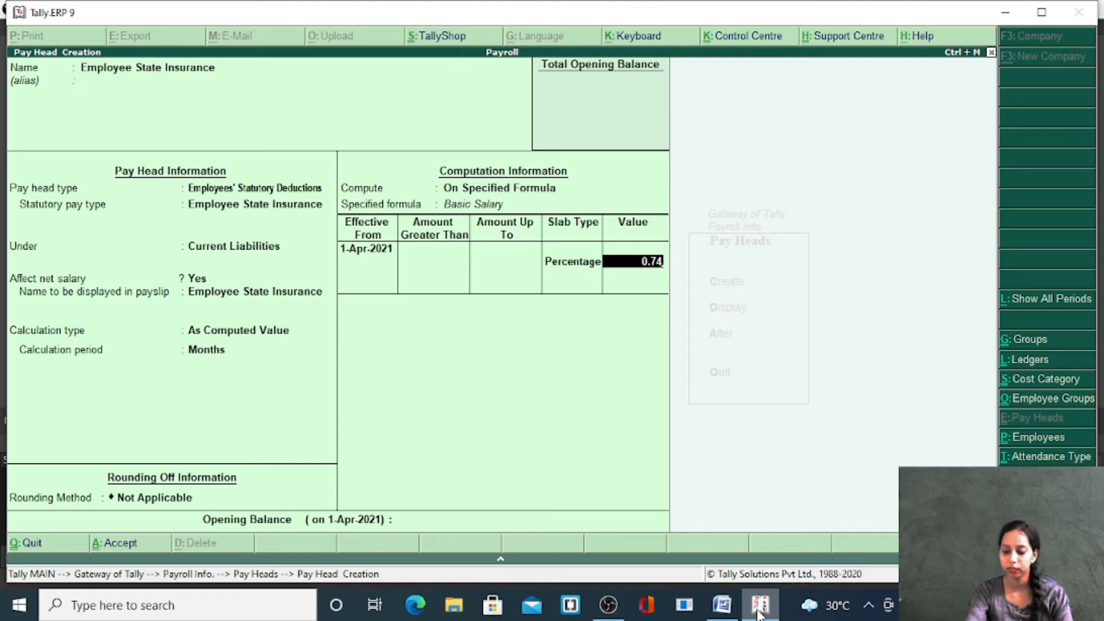
key(BackSpace)
text(5)
key(Return)
key(Return)
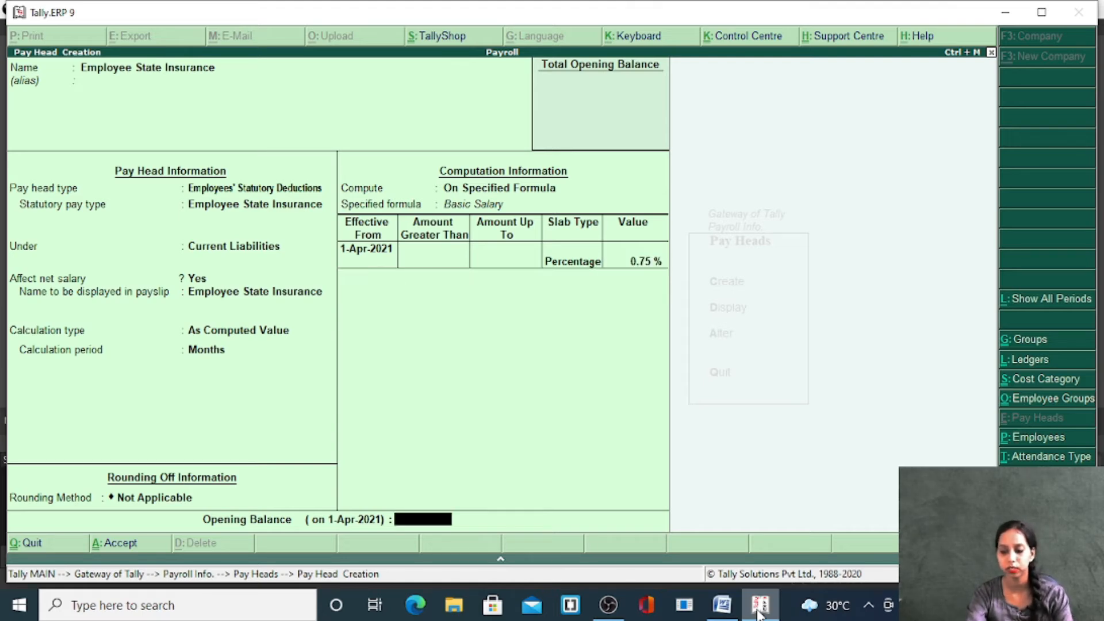
Save the Employee State Insurance pay head without an opening balance and name the next one House Rental Allowance, leaving its alias blank.
key(Return)
key(Return)
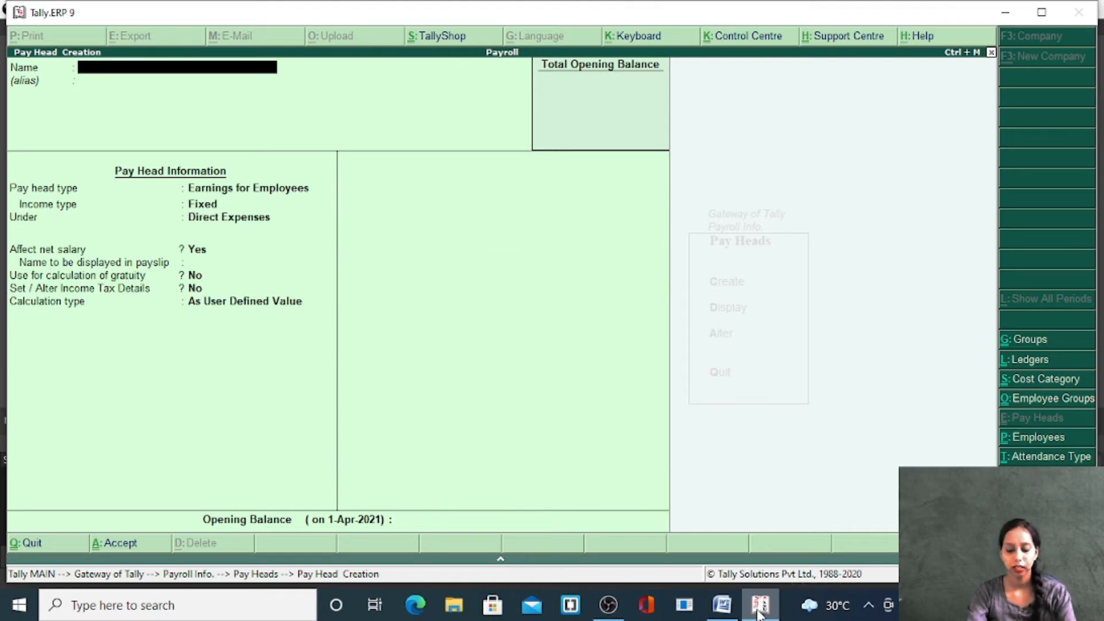
text(Ho)
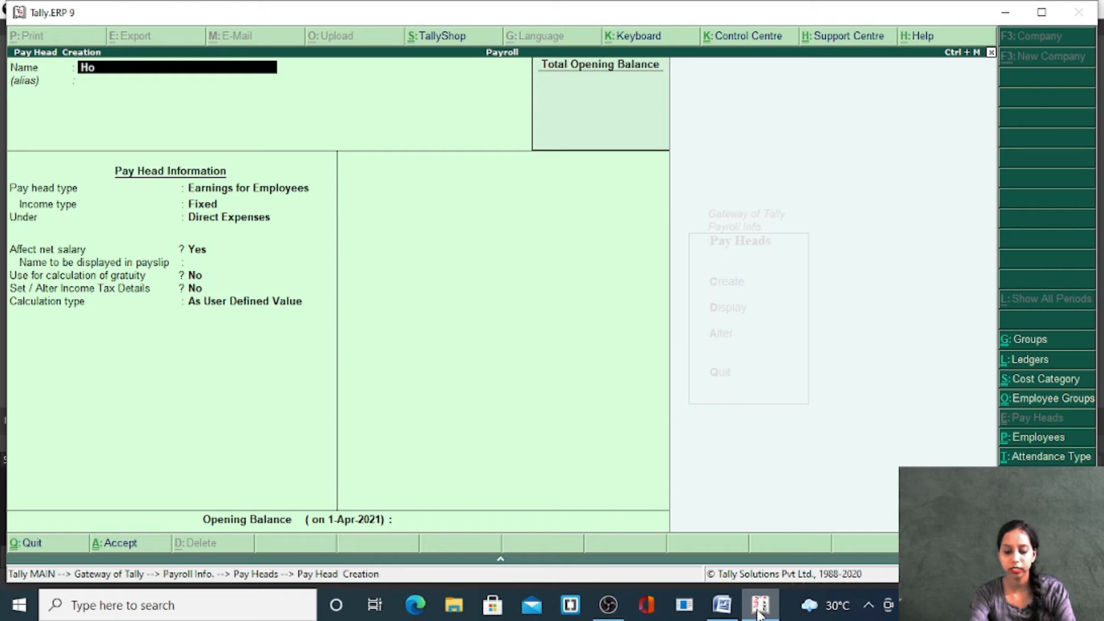
text(use Rental H)
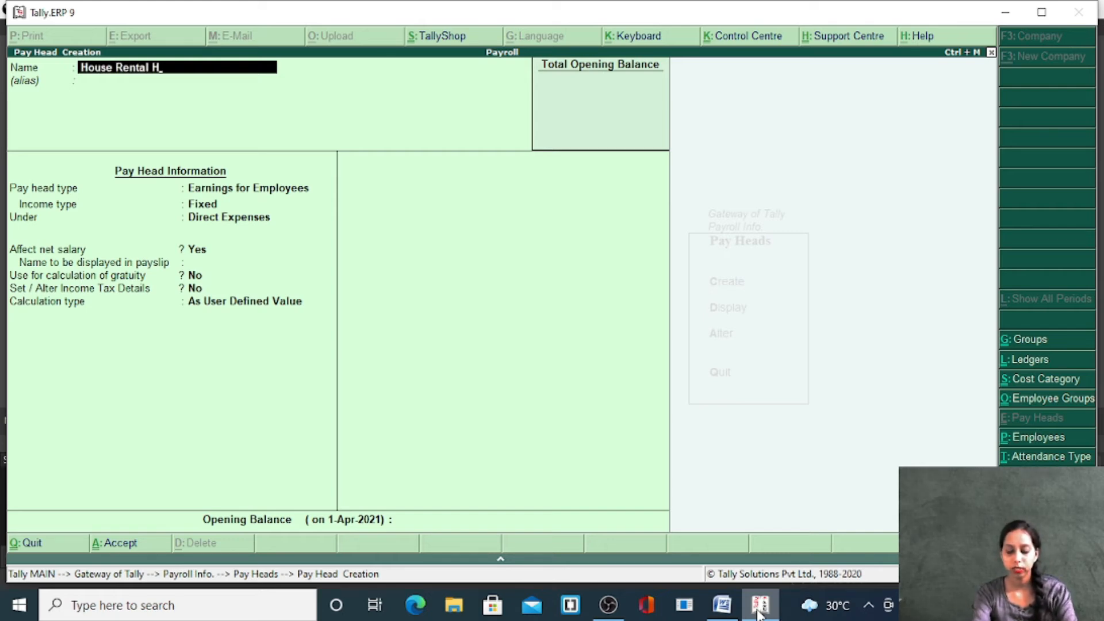
key(BackSpace)
text(Allowance)
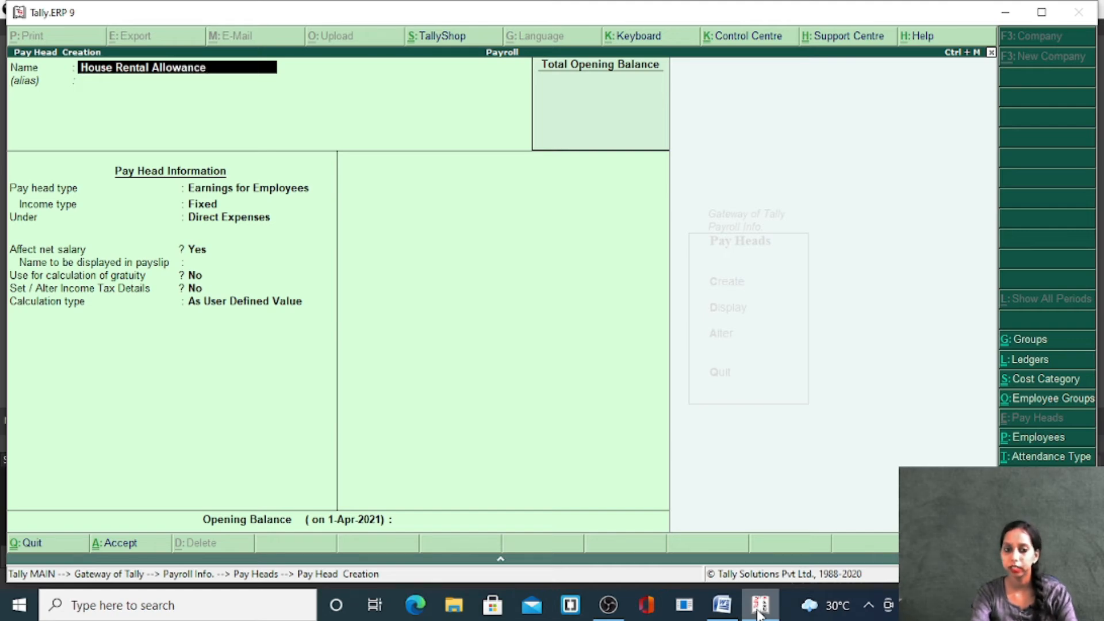
key(Return)
key(Return)
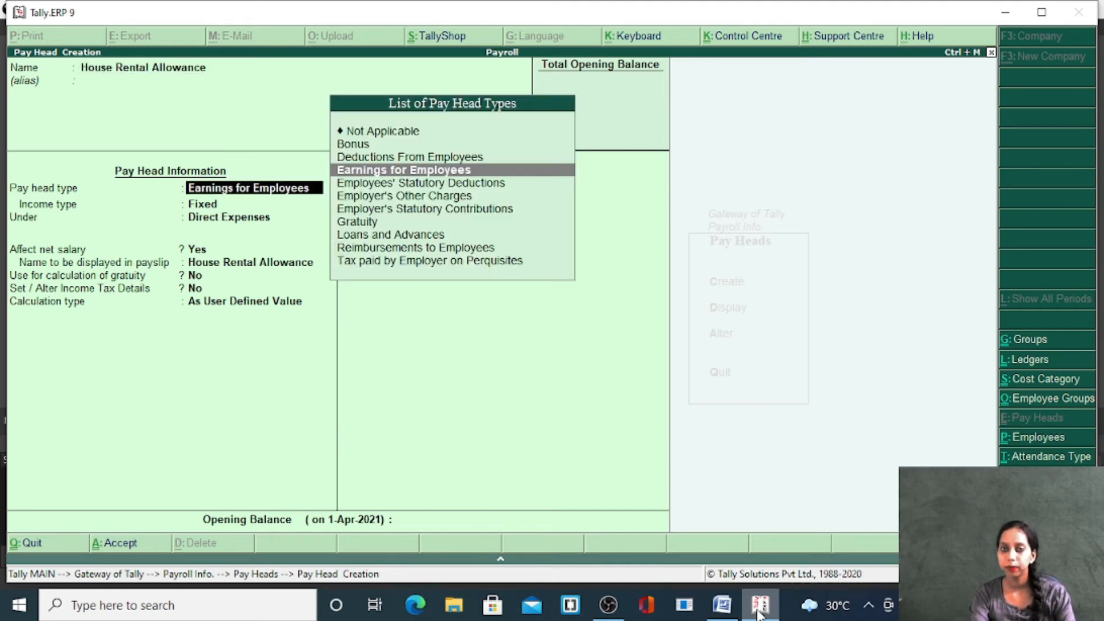
Set House Rental Allowance as Fixed Earnings for Employees under Indirect Expenses, keeping the default net salary, payslip, gratuity and income tax settings.
key(Return)
key(Return)
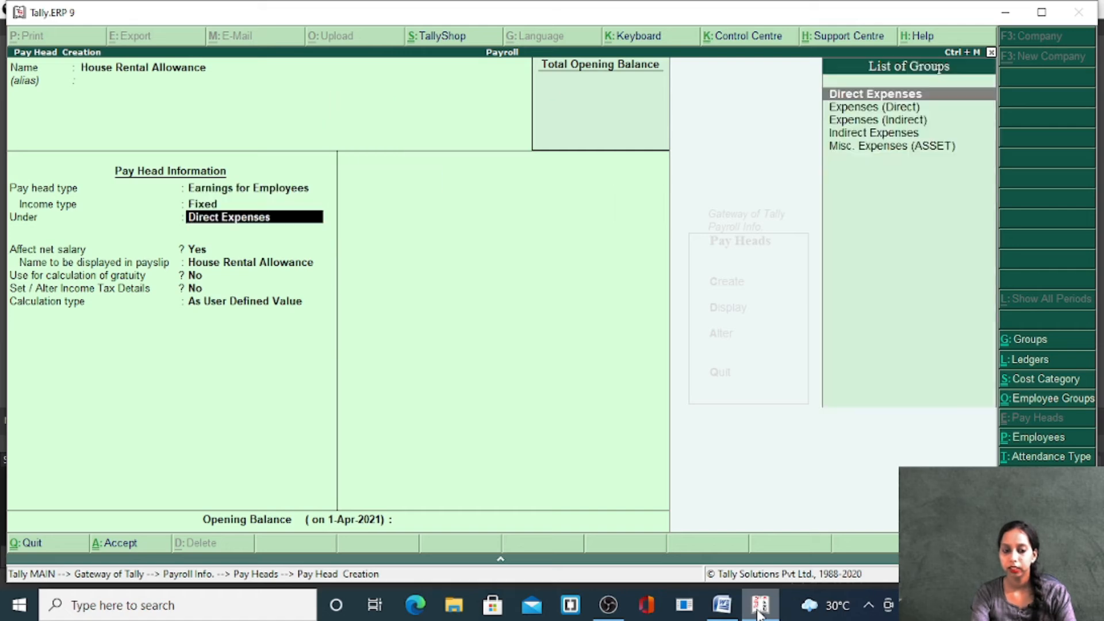
key(Down)
key(Down)
key(Return)
key(Return)
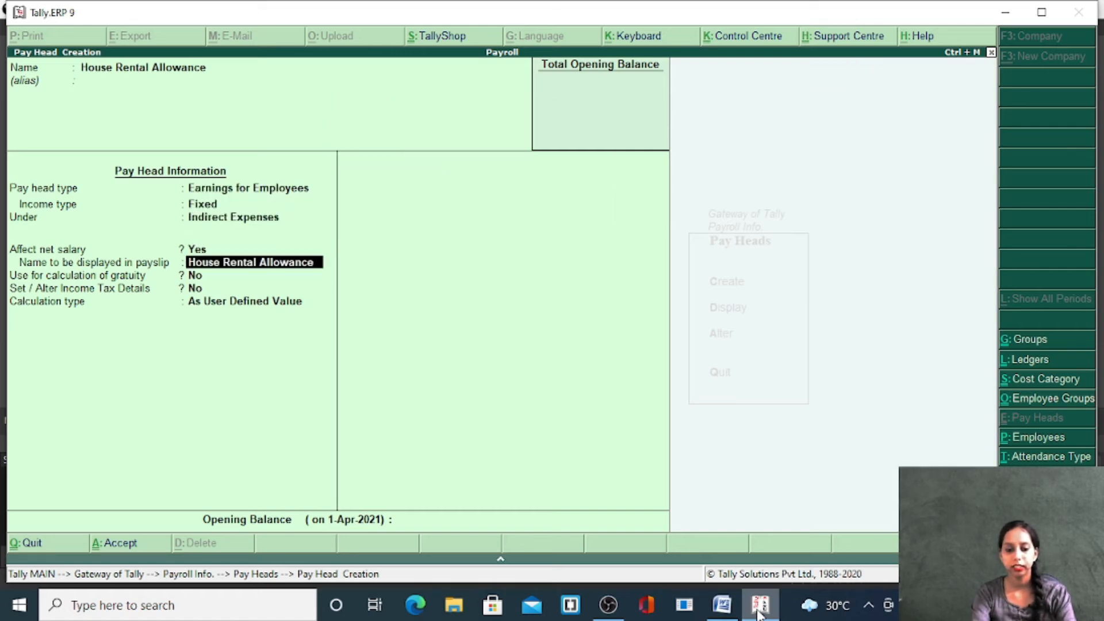
key(Return)
key(Return)
key(Return)
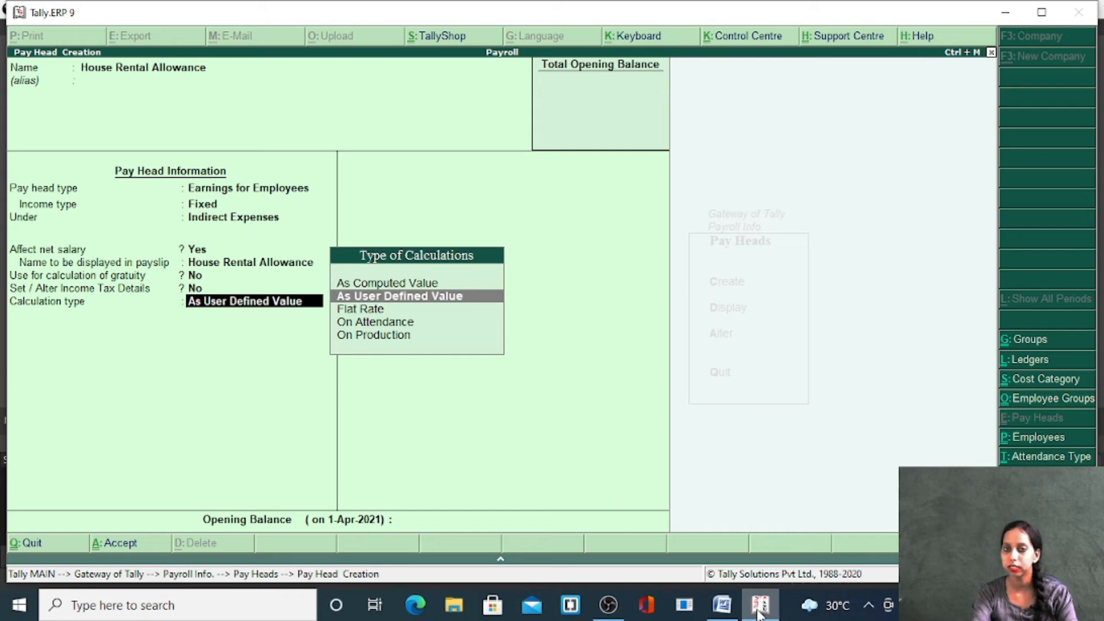
Set the calculation type of House Rental Allowance to As Computed Value with a calculation period of Months.
key(Down)
key(Down)
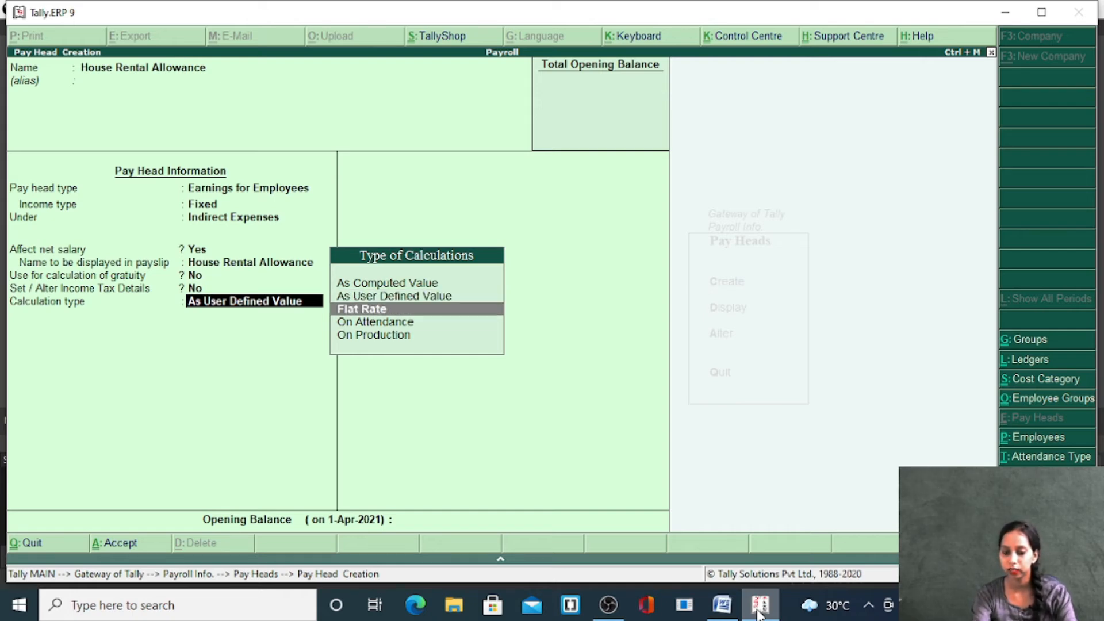
key(Up)
key(Up)
key(Up)
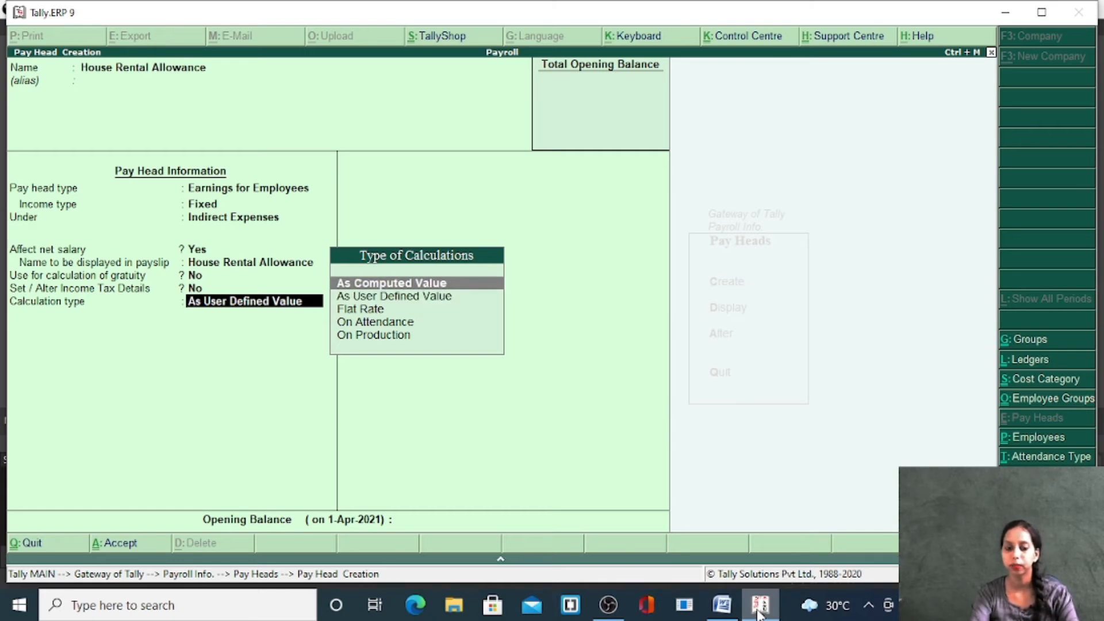
key(Return)
key(Return)
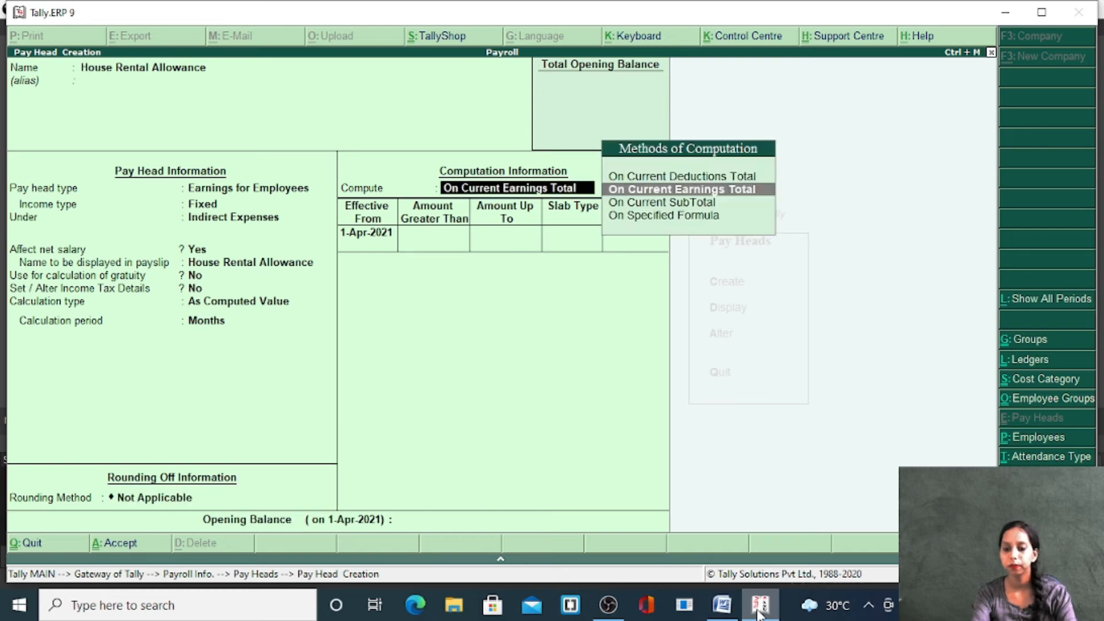
Compute House Rental Allowance on a specified formula that adds only the Basic Salary pay head.
key(Down)
key(Down)
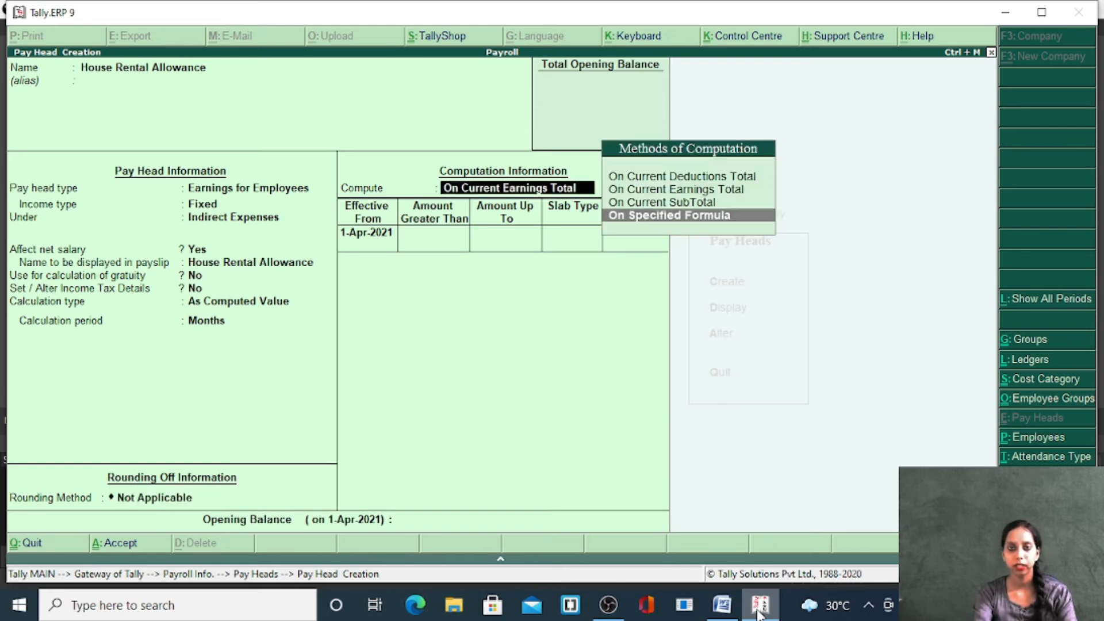
key(Return)
key(Return)
key(Return)
Set the House Rental Allowance percentage slab to 20%, effective from 1-Apr-2021, and save the pay head without an opening balance.
key(Return)
key(Return)
key(Return)
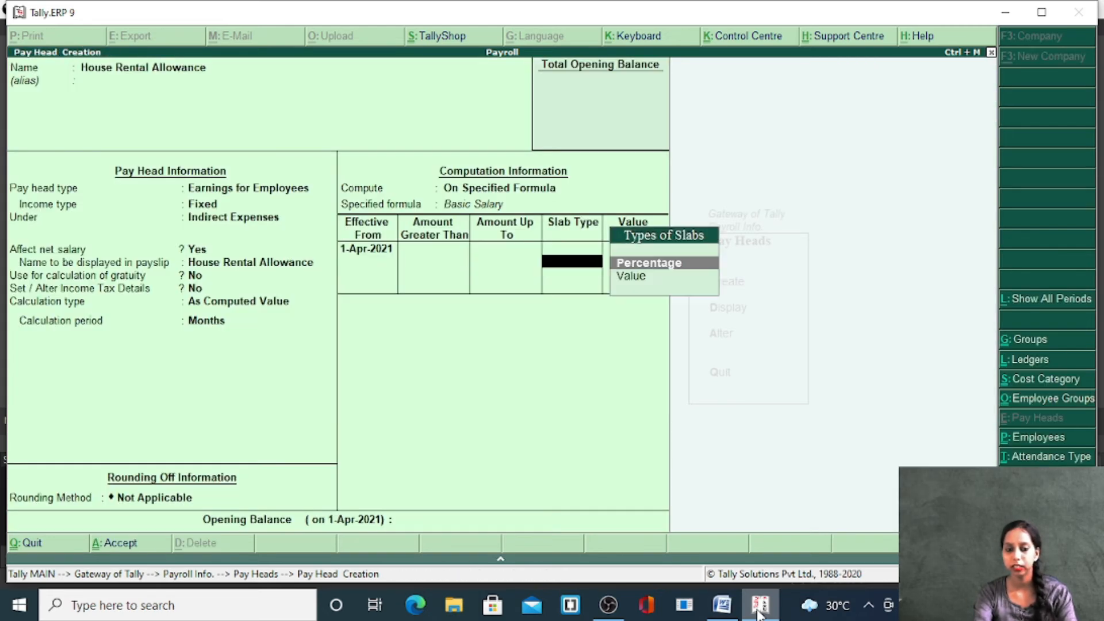
key(Return)
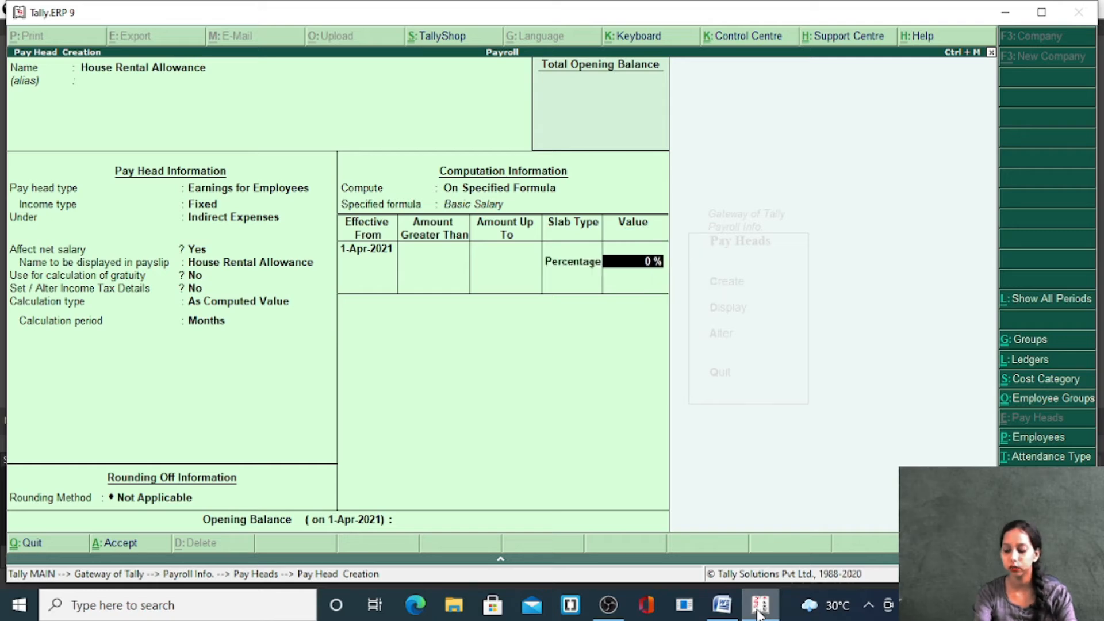
text(20)
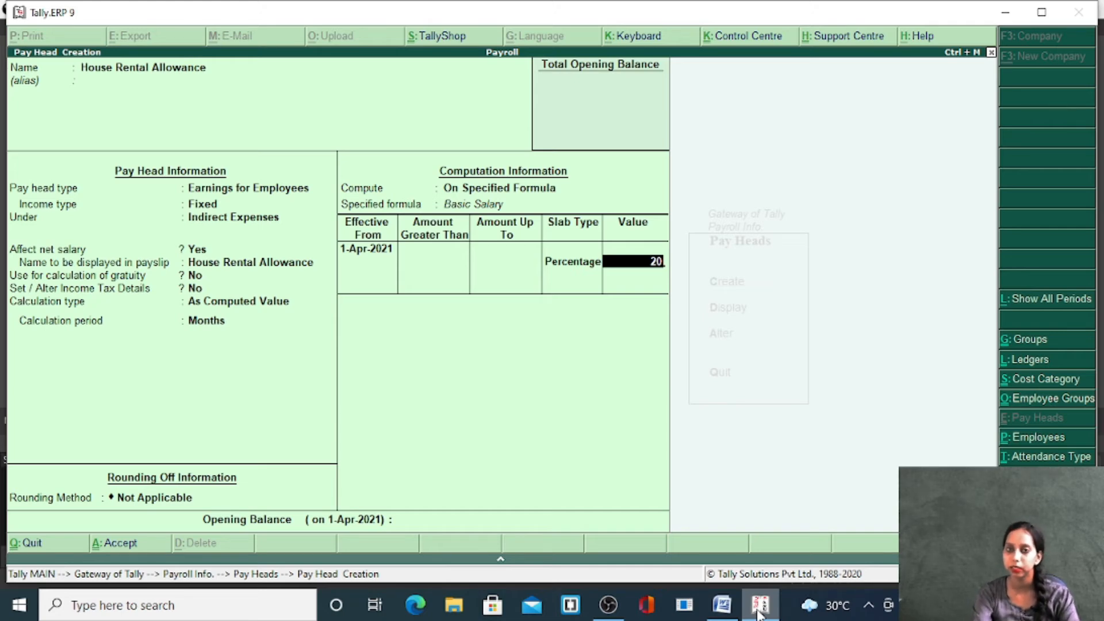
key(Return)
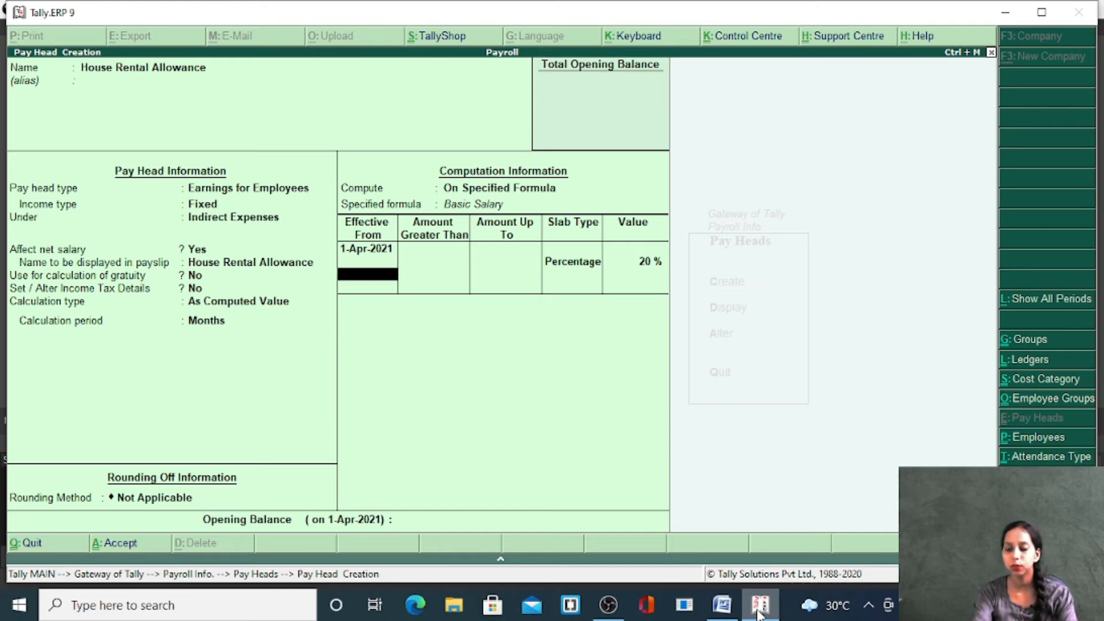
key(Return)
key(Return)
key(Return)
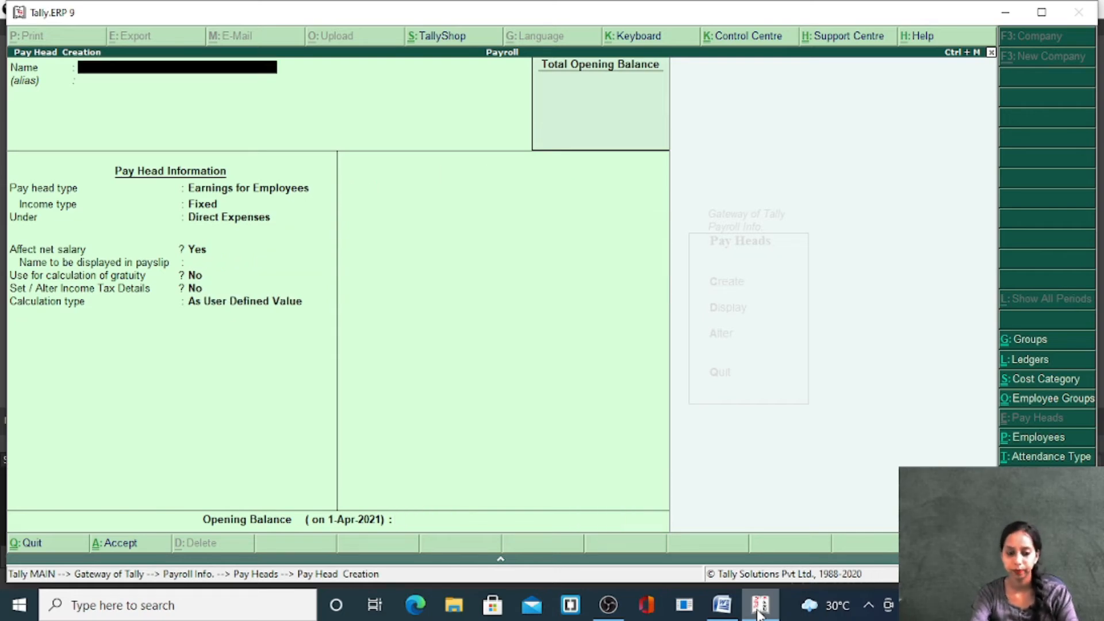
Name the next pay head Dearness Allowance, leaving its alias blank.
text(D)
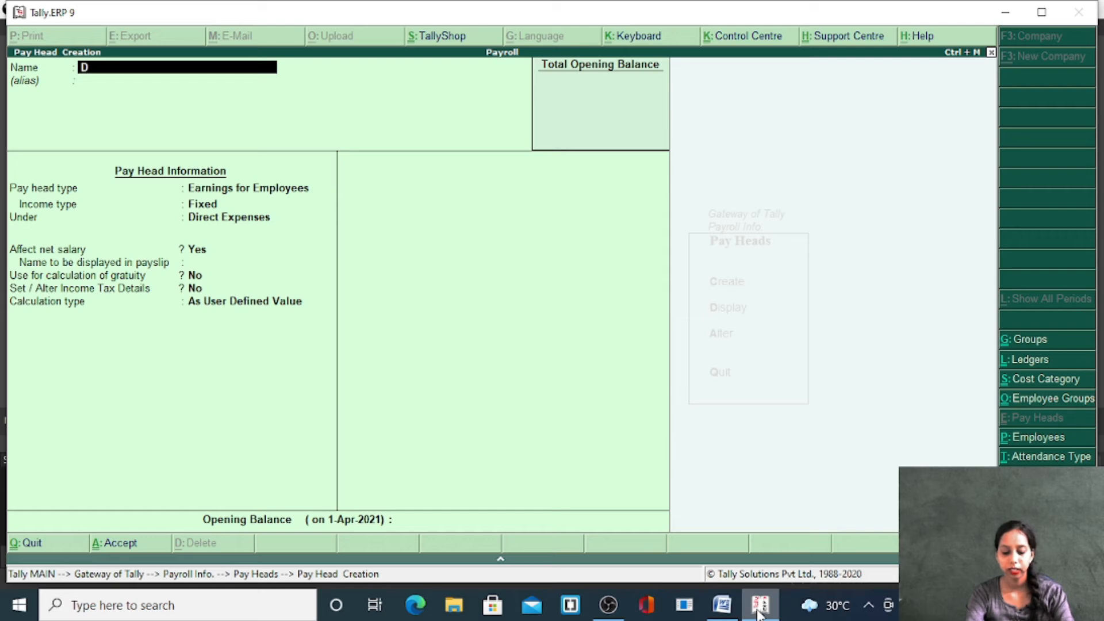
text(earness Al)
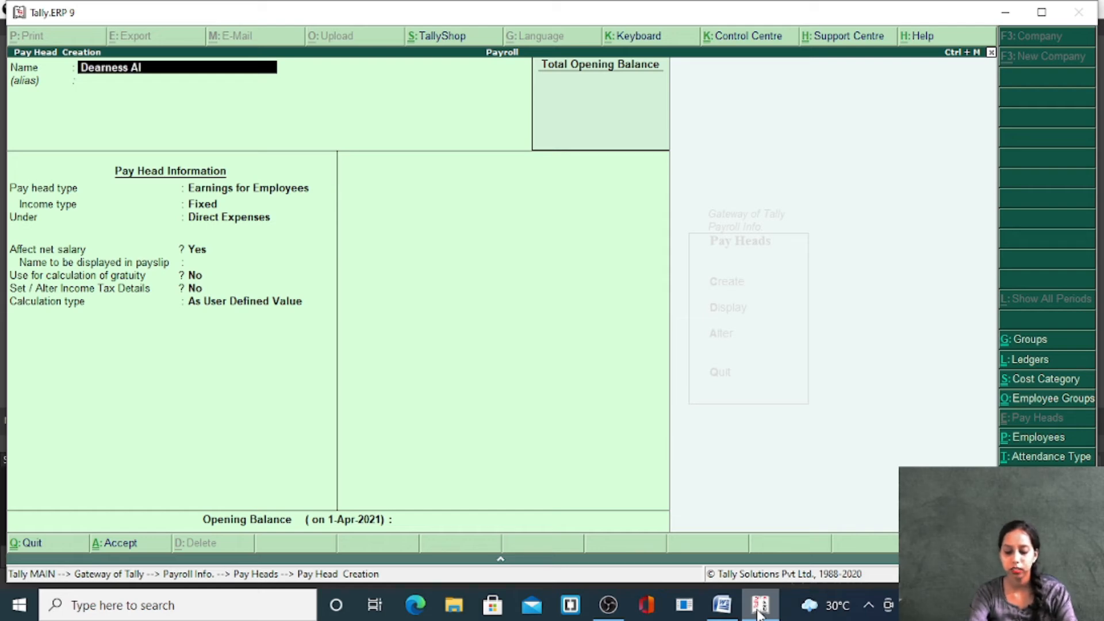
text(lowance)
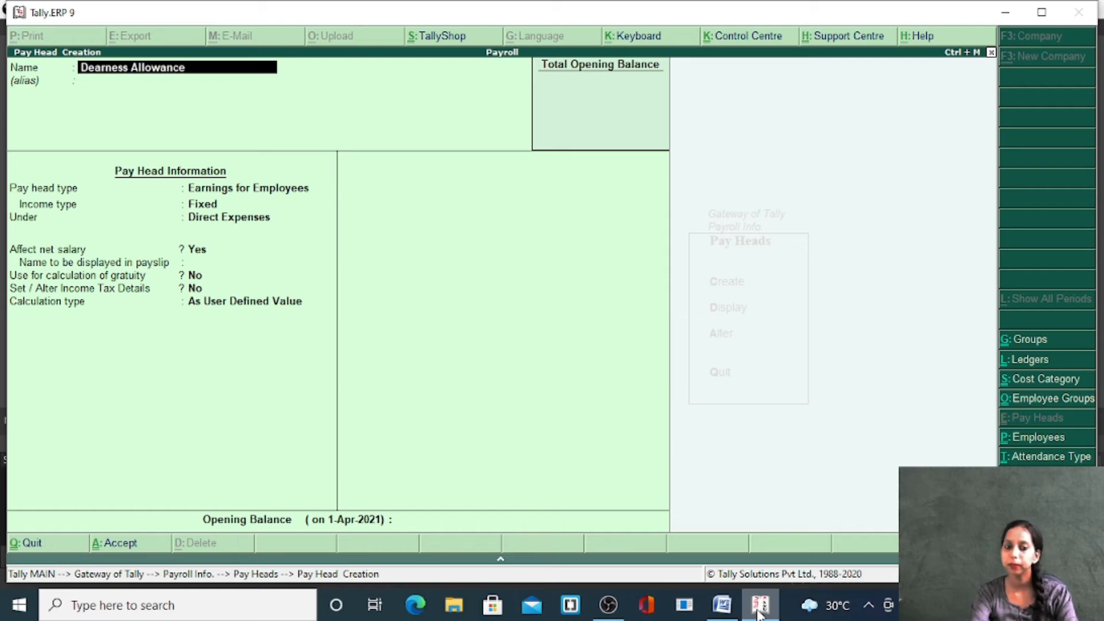
key(Return)
key(Return)
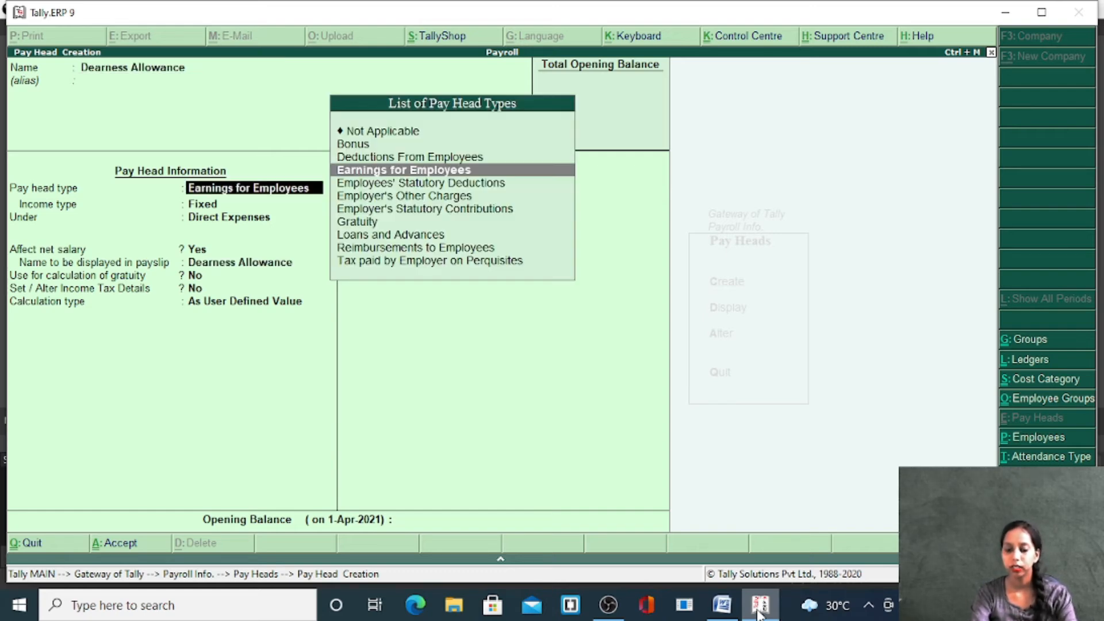
Set the Dearness Allowance type to Earnings for Employees with income type Fixed, grouped under Indirect Expenses.
key(Down)
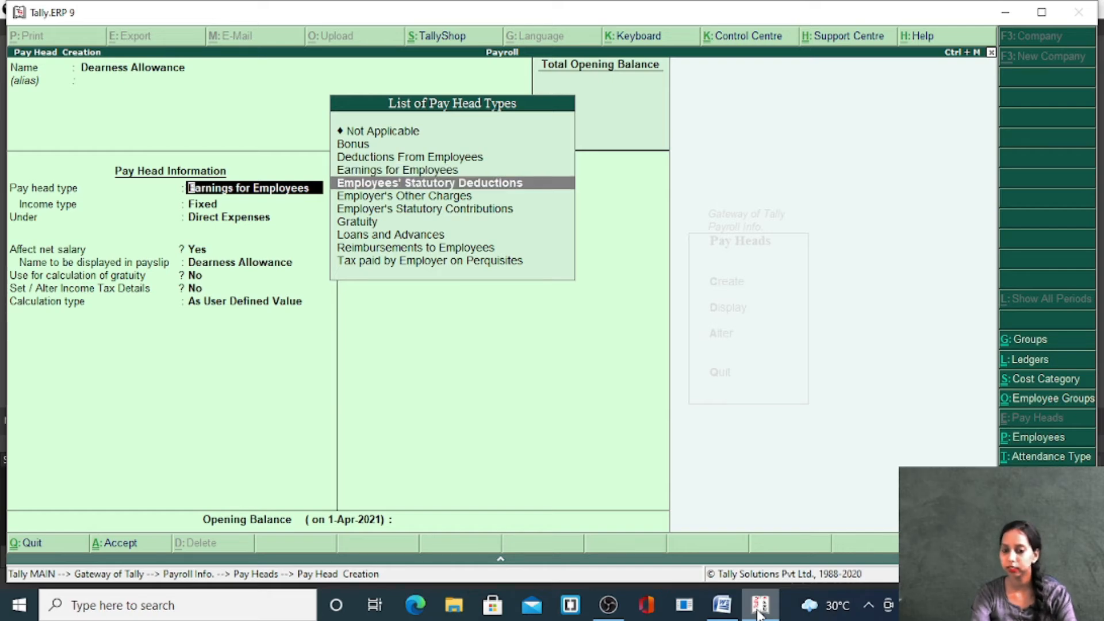
key(Return)
key(BackSpace)
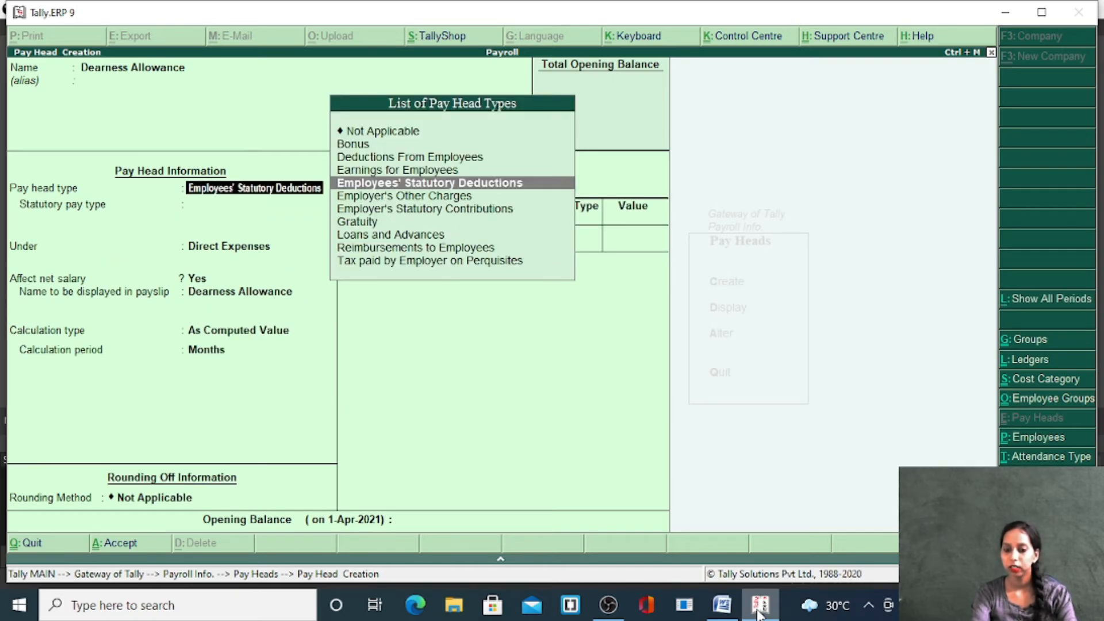
key(Up)
key(Return)
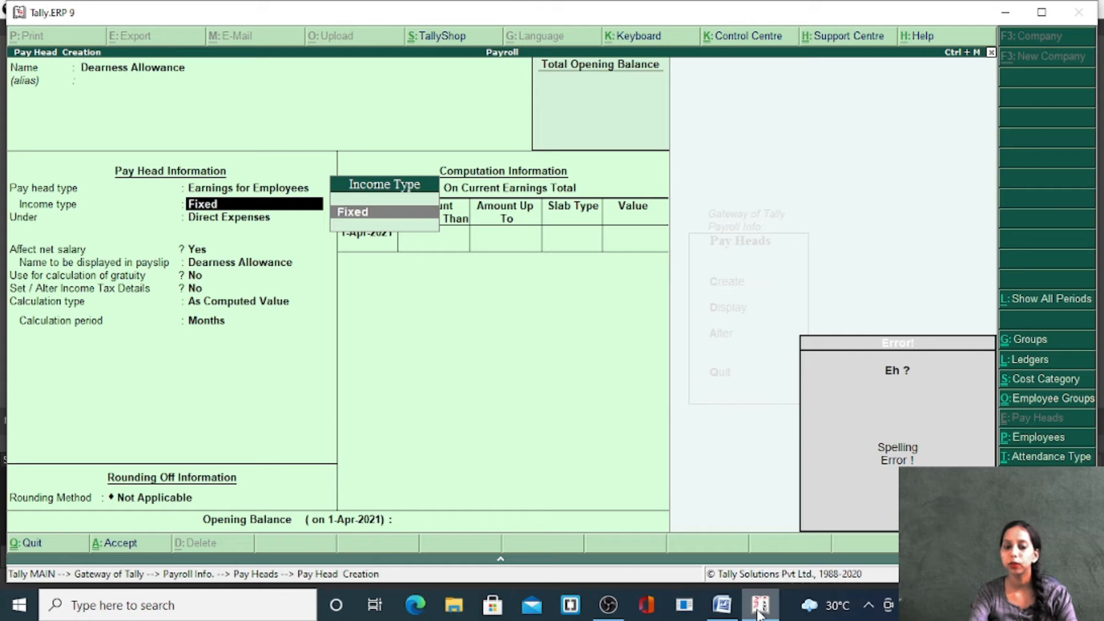
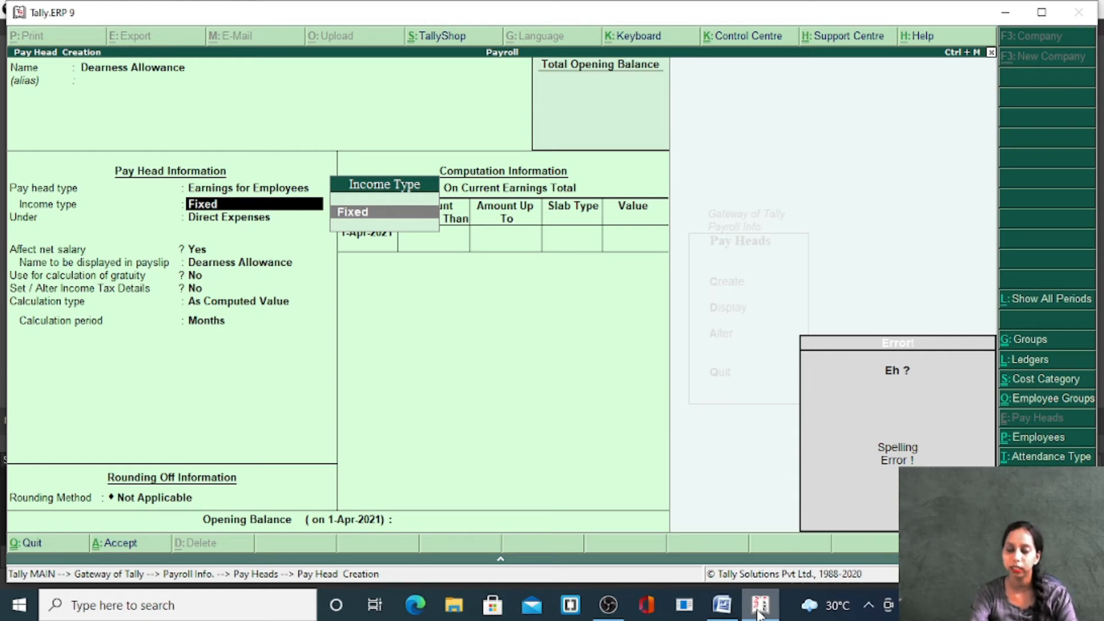
key(Return)
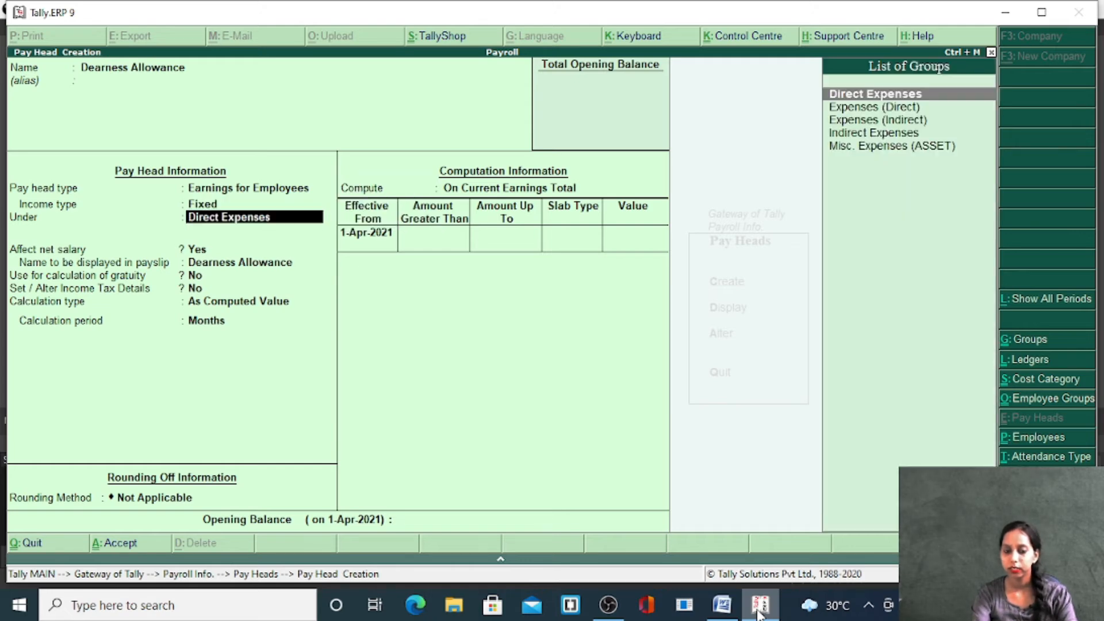
key(Down)
key(Down)
key(Return)
key(Return)
key(Return)
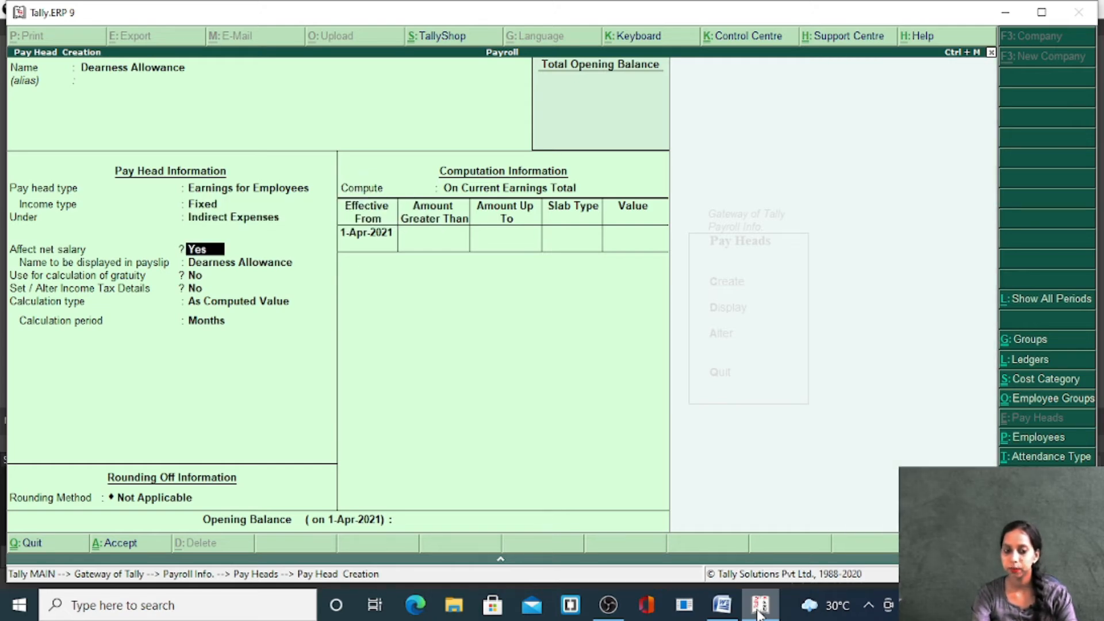
Keep the default payslip, gratuity and tax settings for Dearness Allowance, with calculation As Computed Value by Months and rounding Not Applicable.
key(Return)
key(Return)
key(Return)
key(Return)
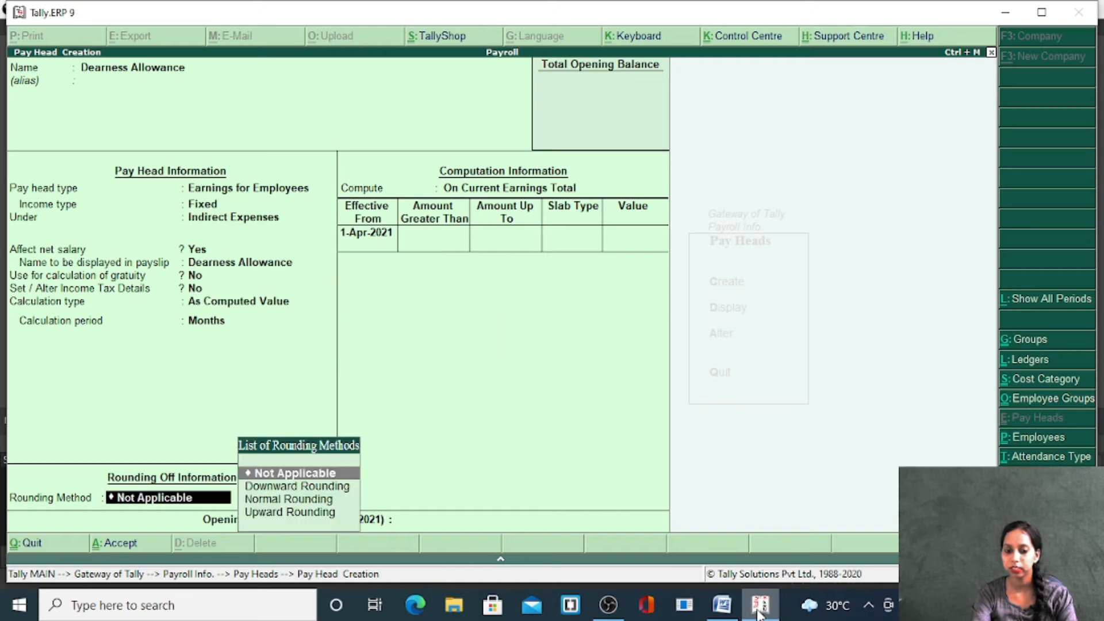
key(Return)
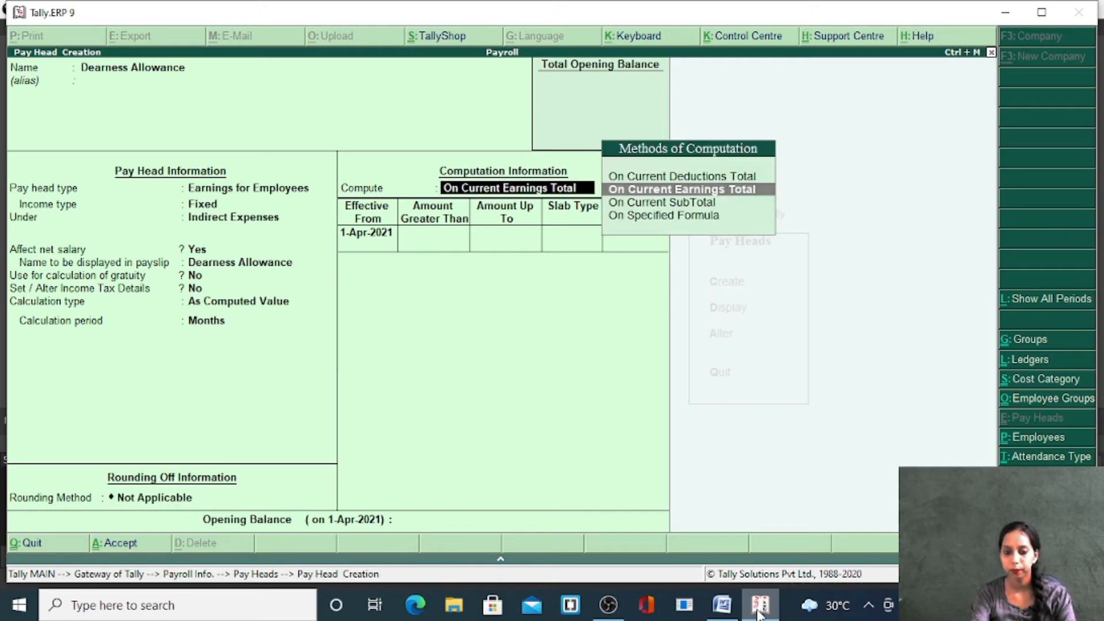
Compute Dearness Allowance on a specified formula that adds only the Basic Salary pay head.
key(Down)
key(Down)
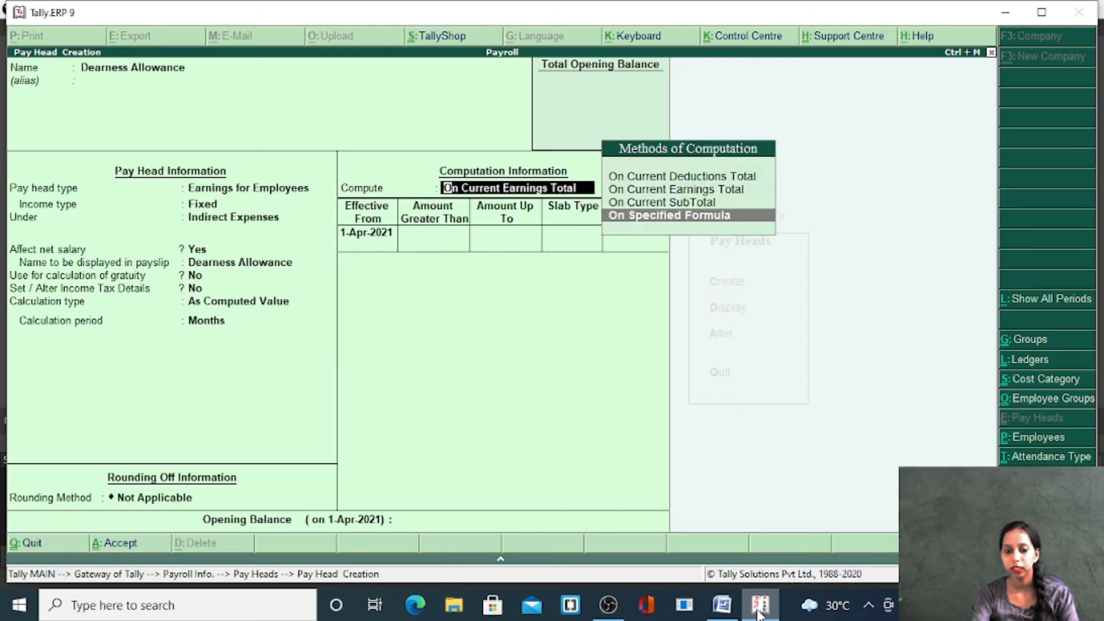
key(Return)
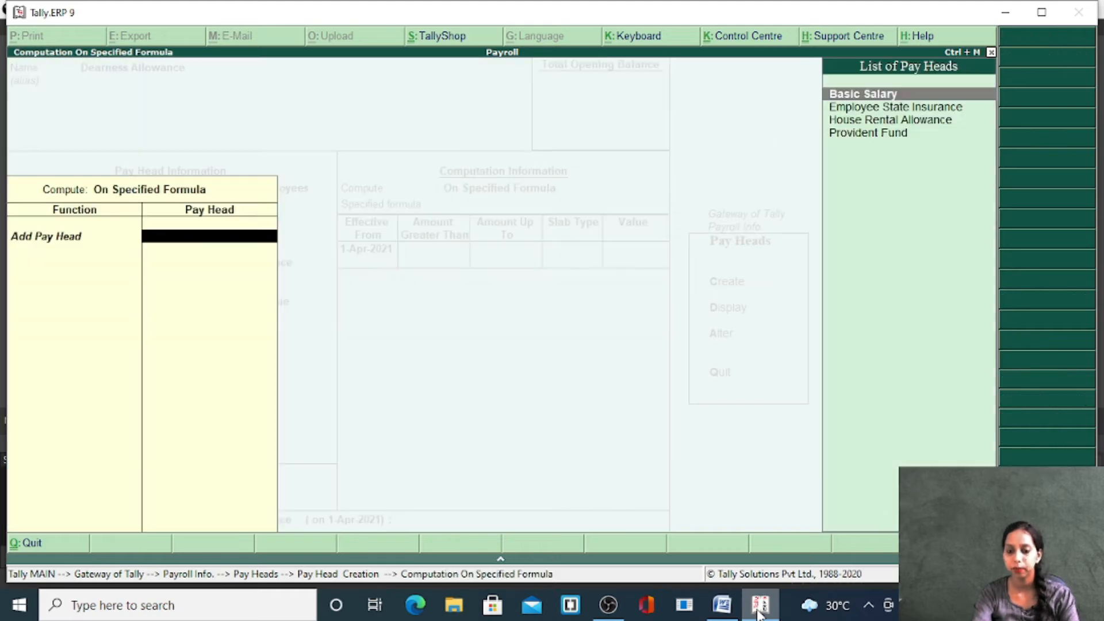
key(Return)
key(Return)
Set the Dearness Allowance percentage slab to 25%, effective from 1-Apr-2021.
key(Return)
key(Return)
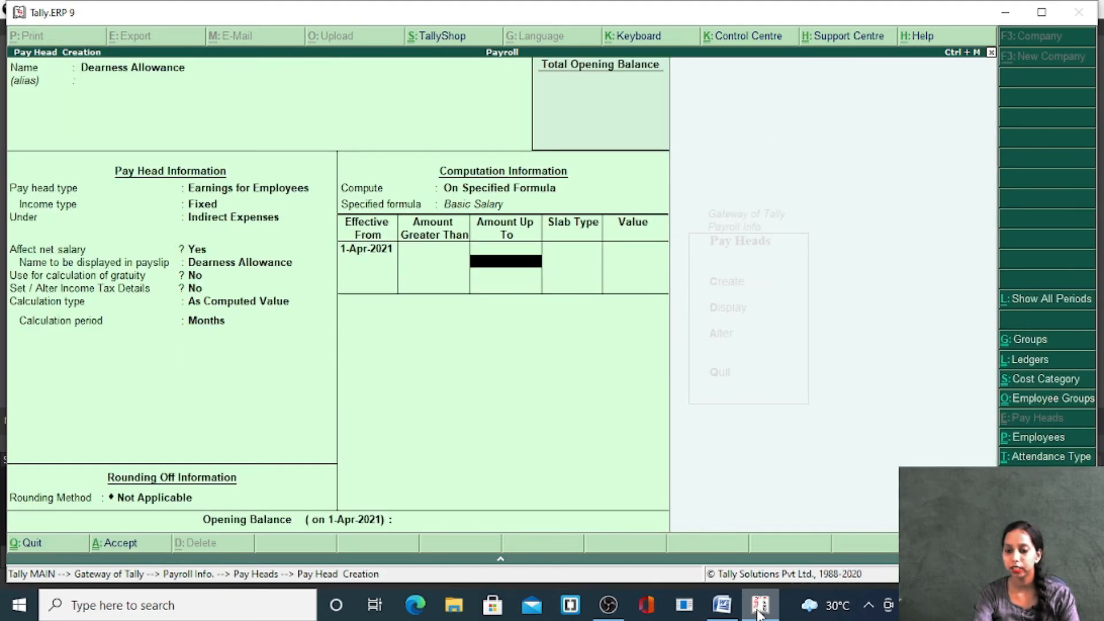
key(Return)
key(Return)
text(20)
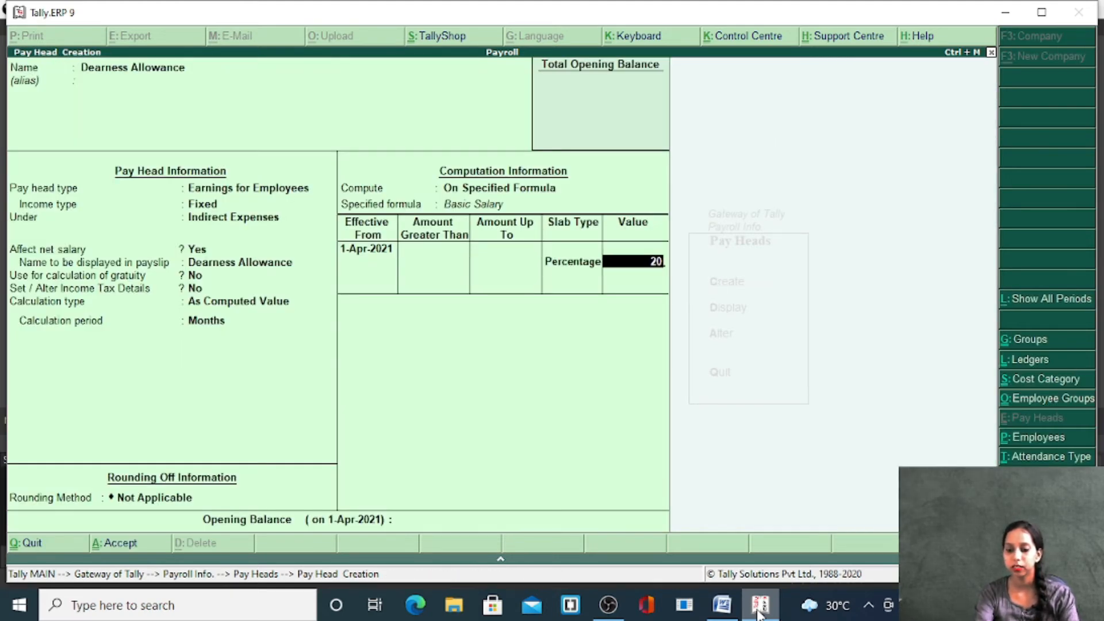
key(BackSpace)
key(BackSpace)
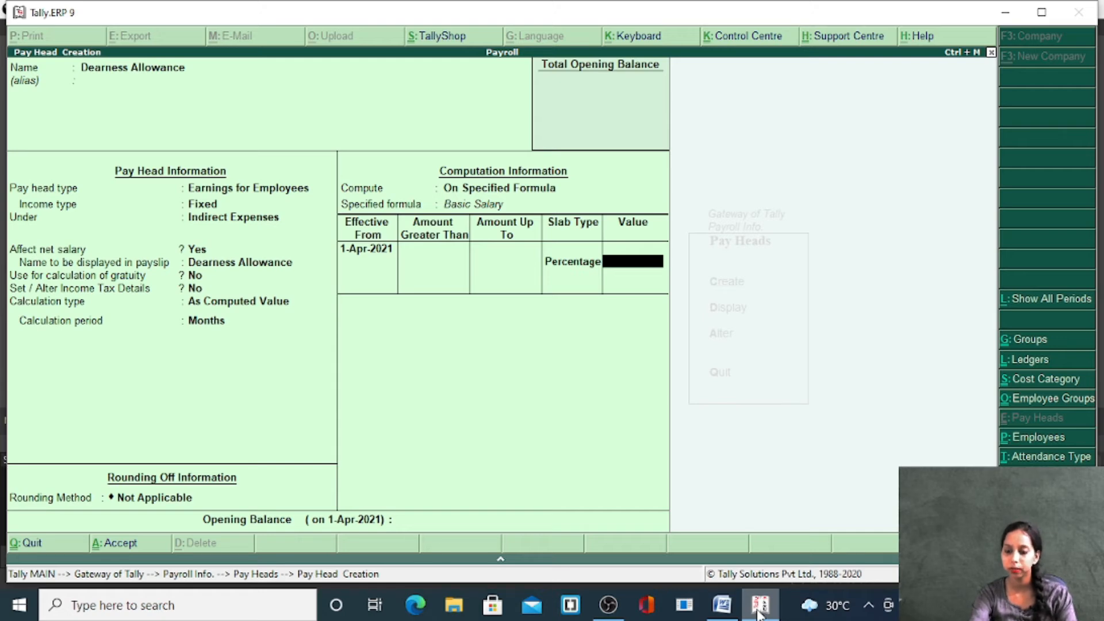
text(25)
key(Return)
key(Return)
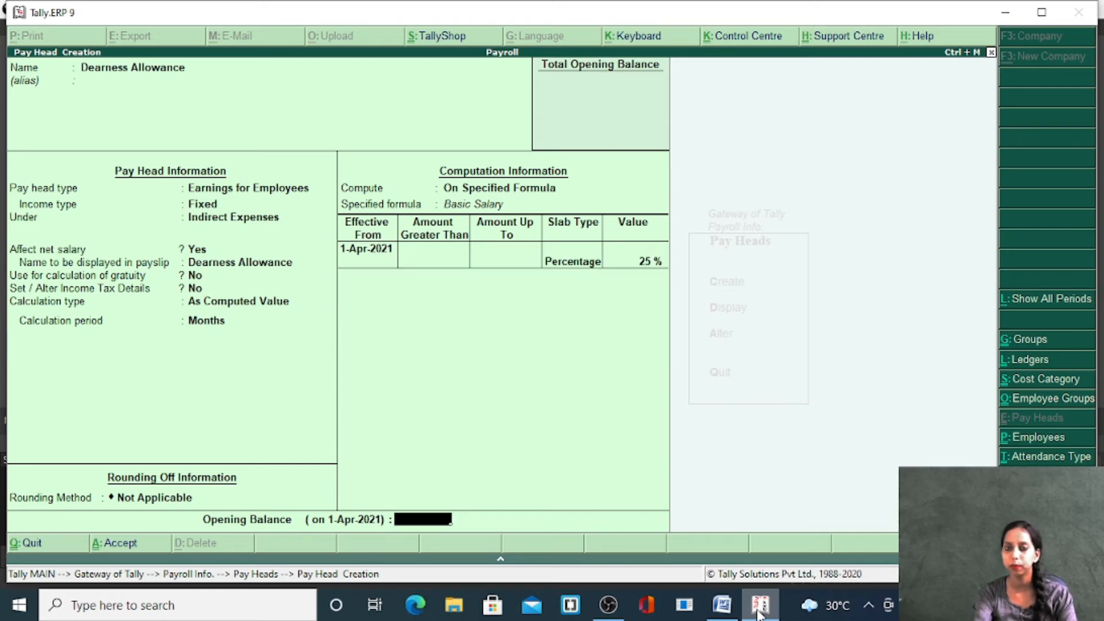
Save the Dearness Allowance pay head and name the next pay head Travelling Or Conveyance Allowance, without an alias.
key(Return)
key(Return)
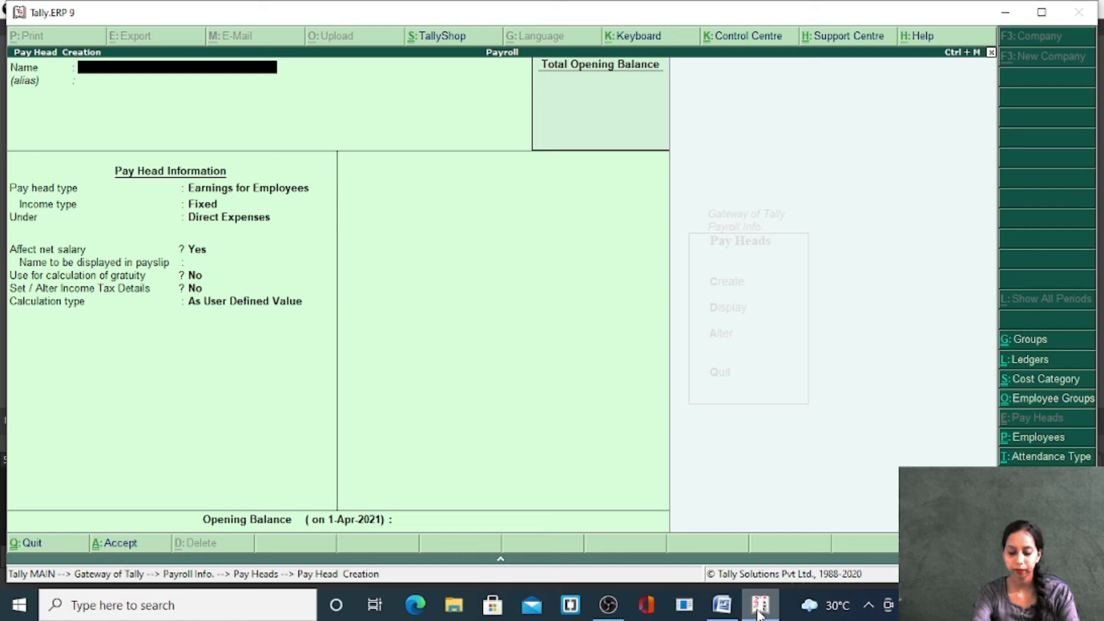
text(Trac)
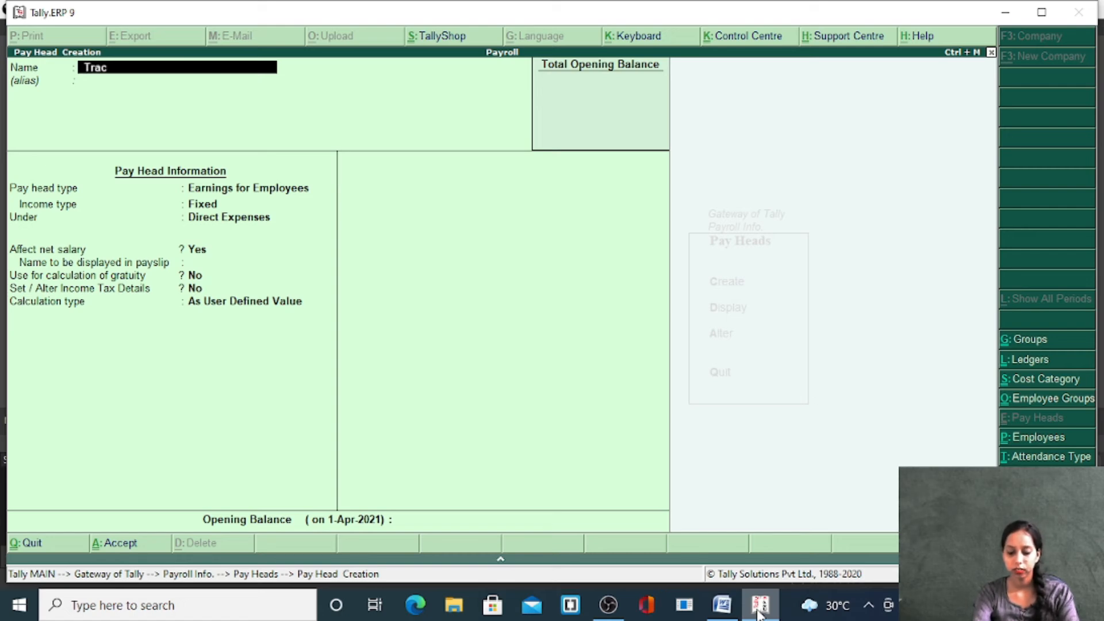
key(BackSpace)
text(vellio)
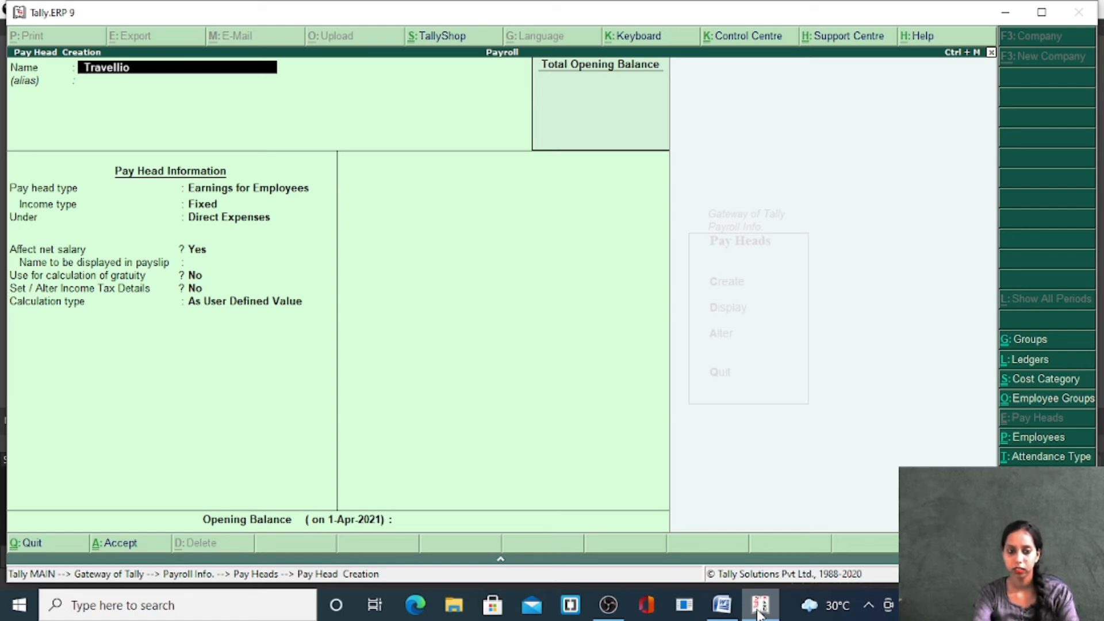
text(mn)
key(BackSpace)
key(BackSpace)
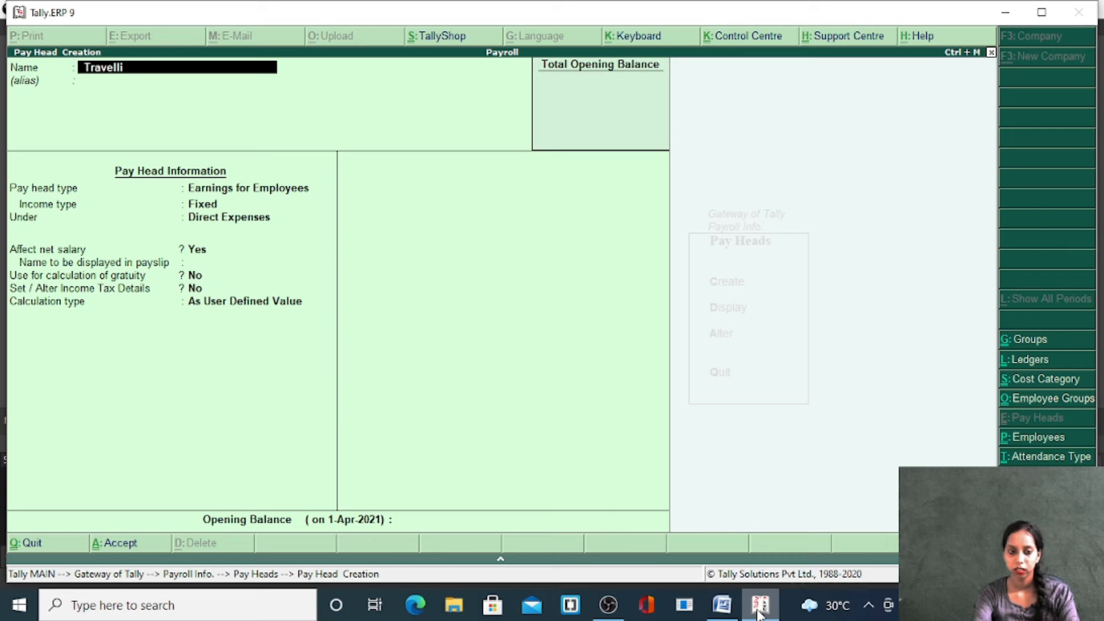
text(ng Or Co)
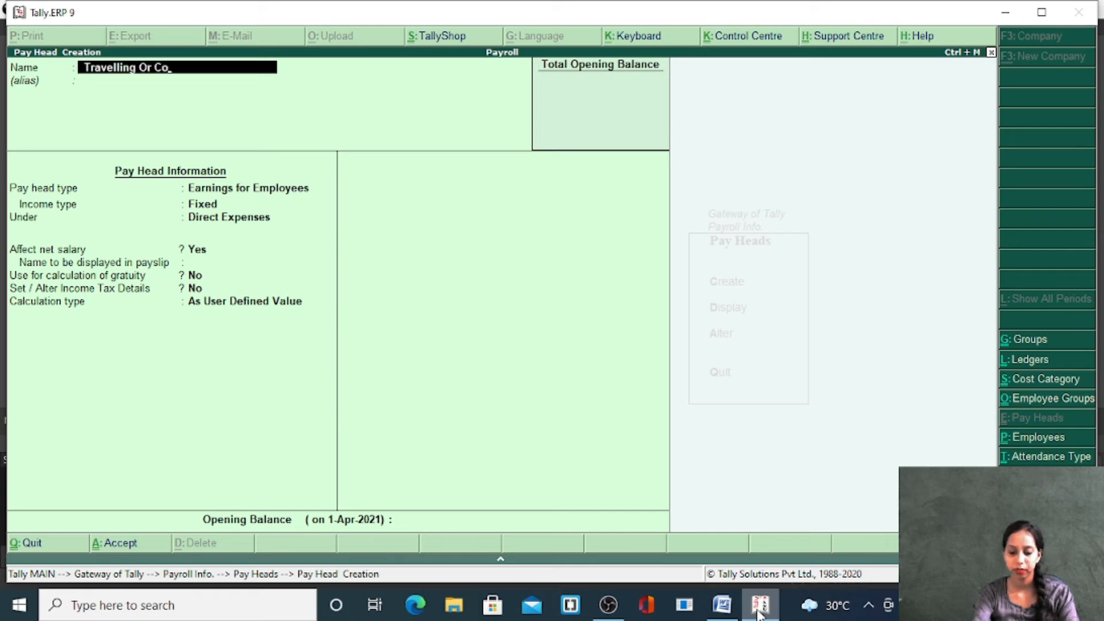
text(nveyabc)
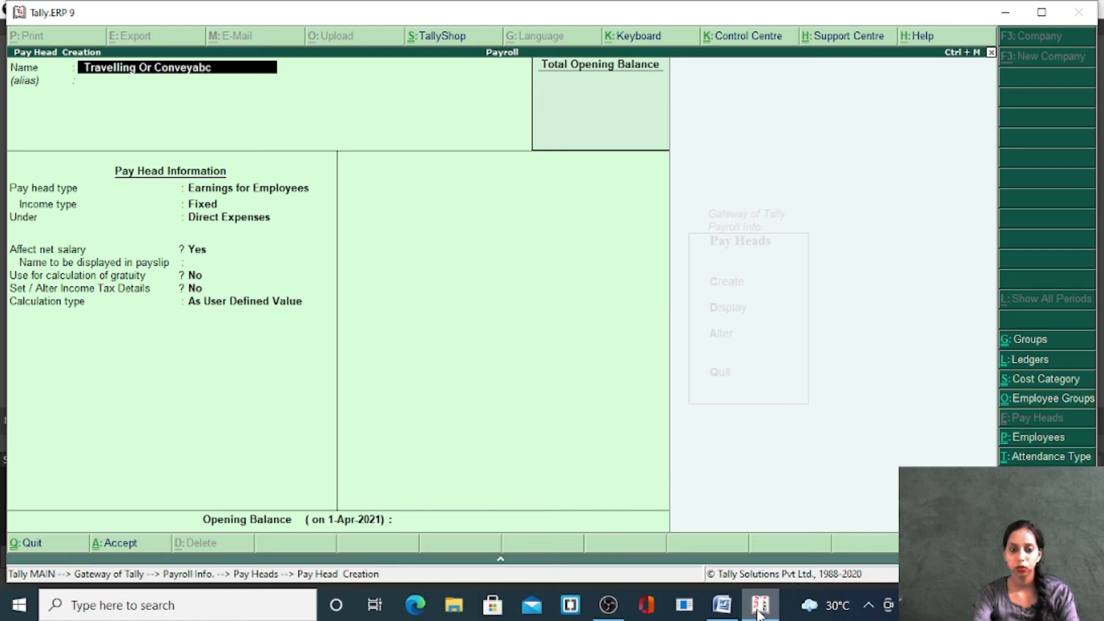
key(BackSpace)
key(BackSpace)
text(nce)
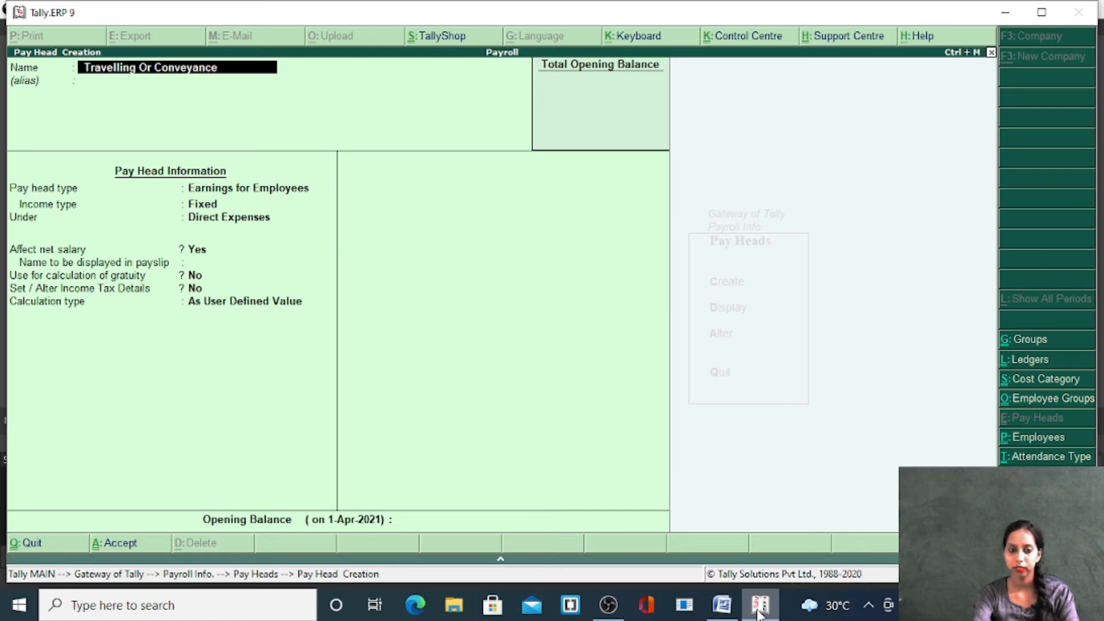
text( Allowance)
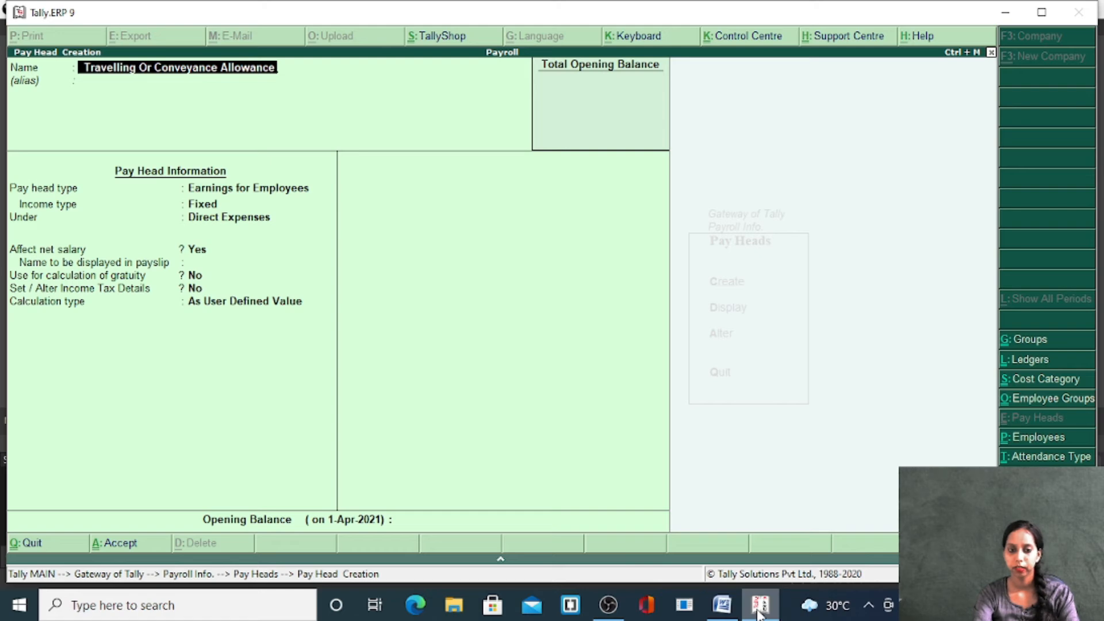
key(Return)
key(Return)
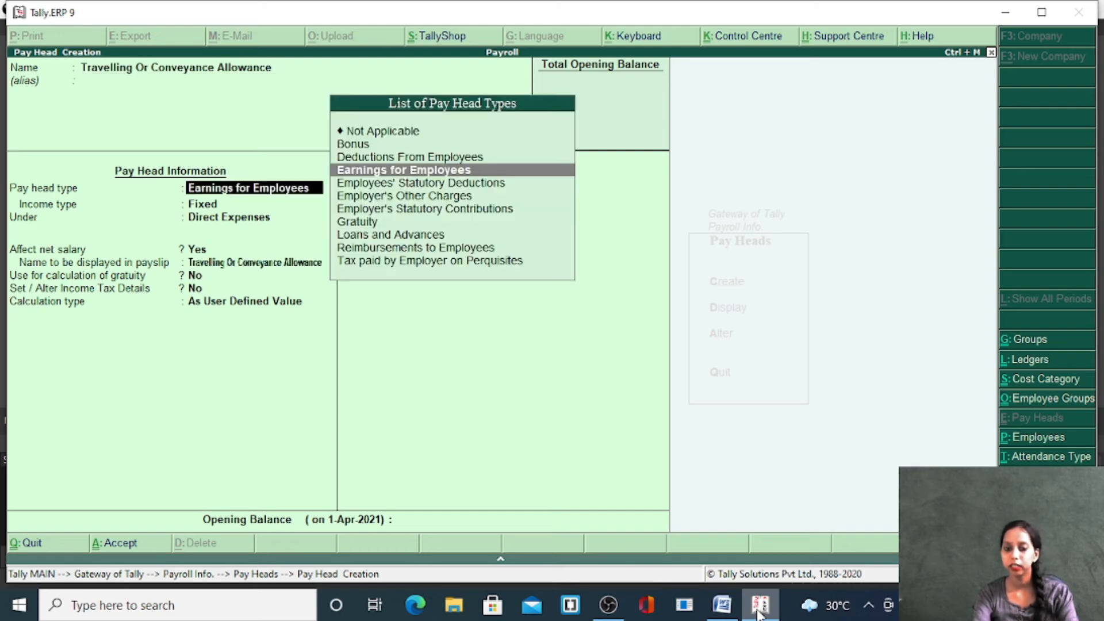
Set the travelling allowance as Fixed Earnings for Employees under Indirect Expenses, keeping the default net salary, payslip, gratuity and income tax settings.
key(Return)
key(Return)
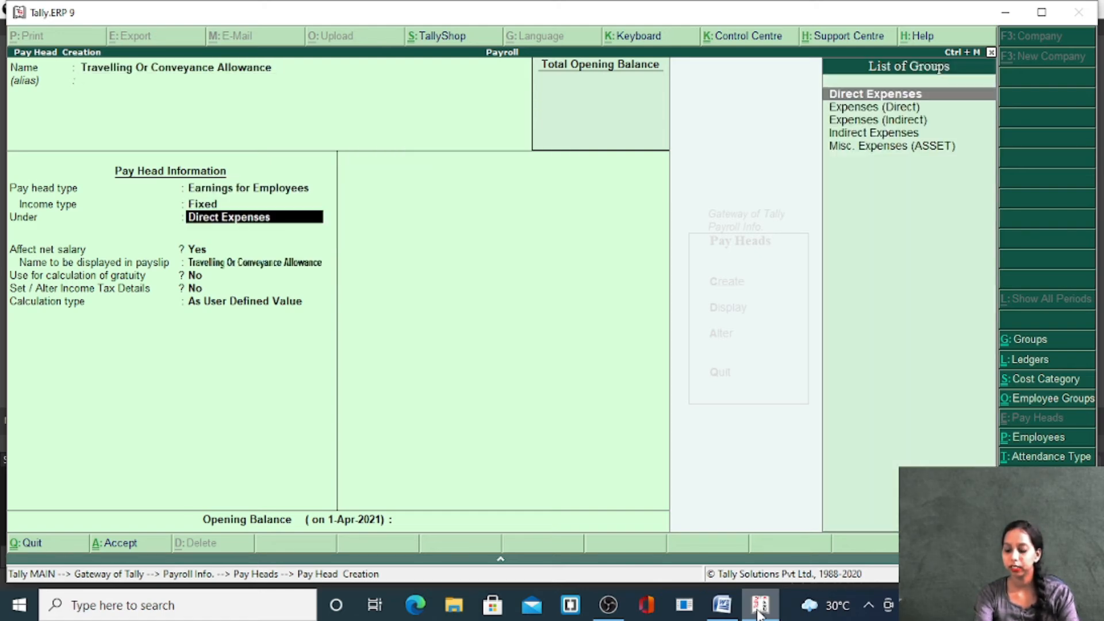
key(Down)
key(Down)
key(Down)
key(Return)
key(Return)
key(Return)
key(Return)
key(Return)
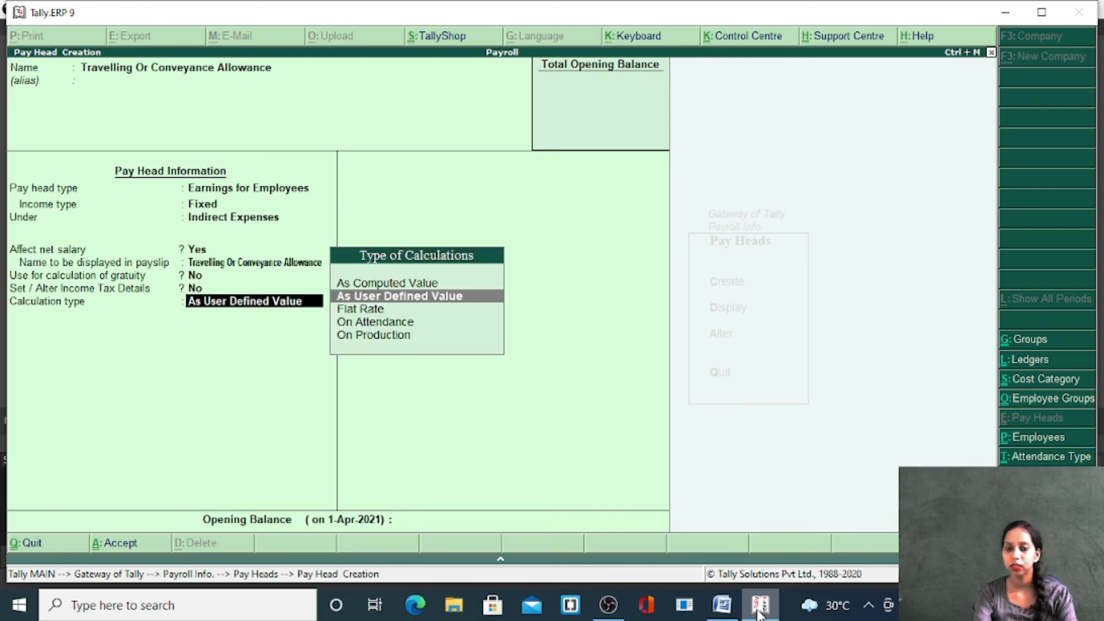
Calculate the travelling allowance at a Flat Rate by Days with rounding Not Applicable, and save the pay head.
key(Down)
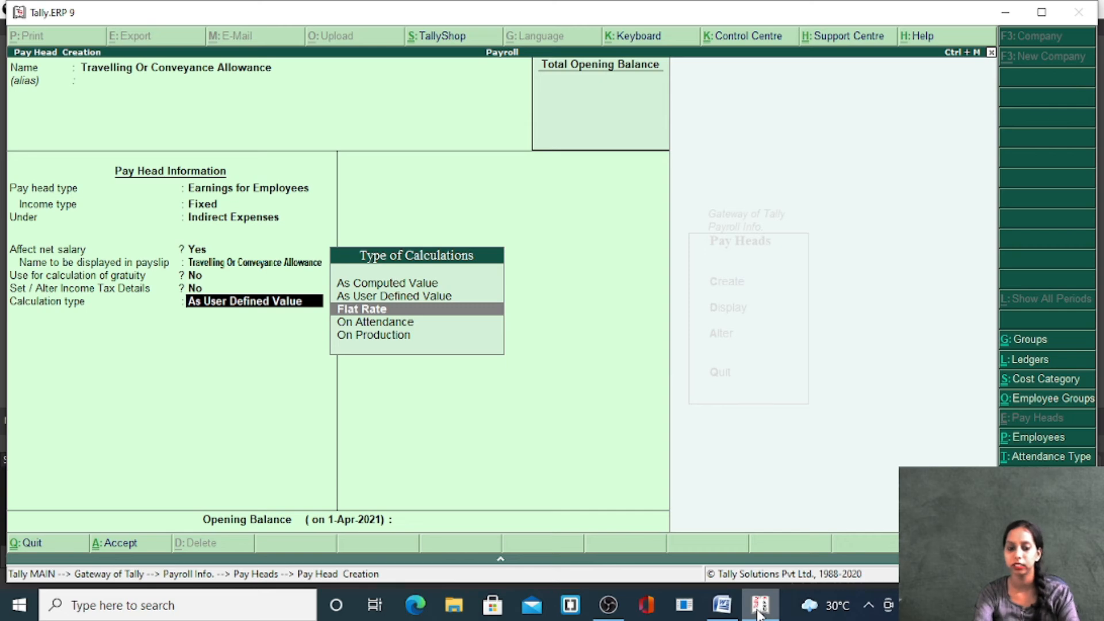
key(Return)
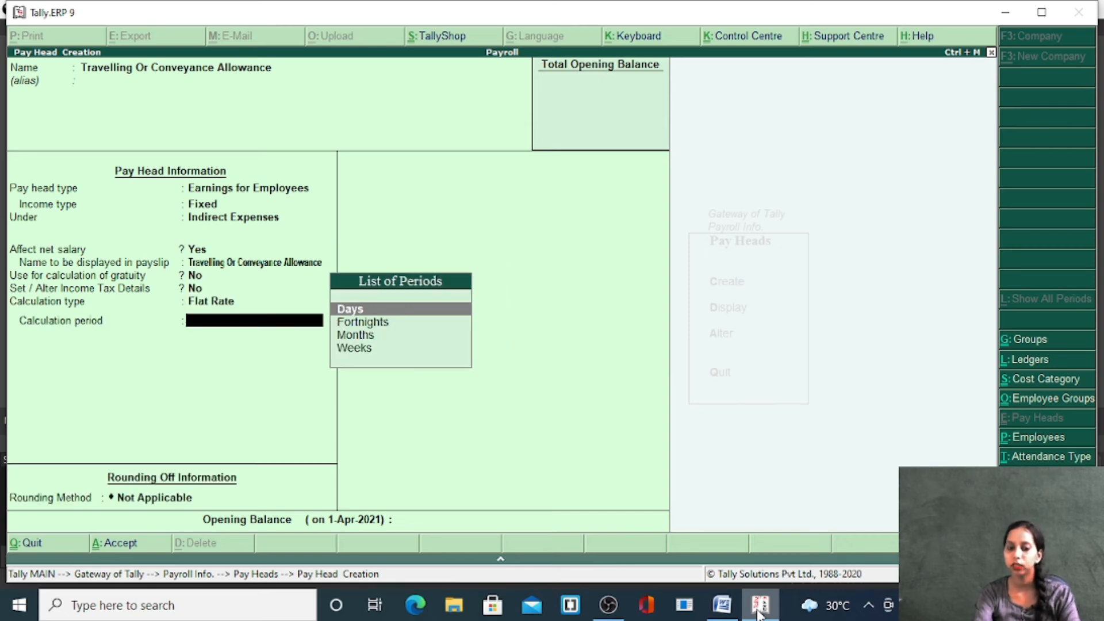
key(Return)
key(Return)
key(Return)
key(Return)
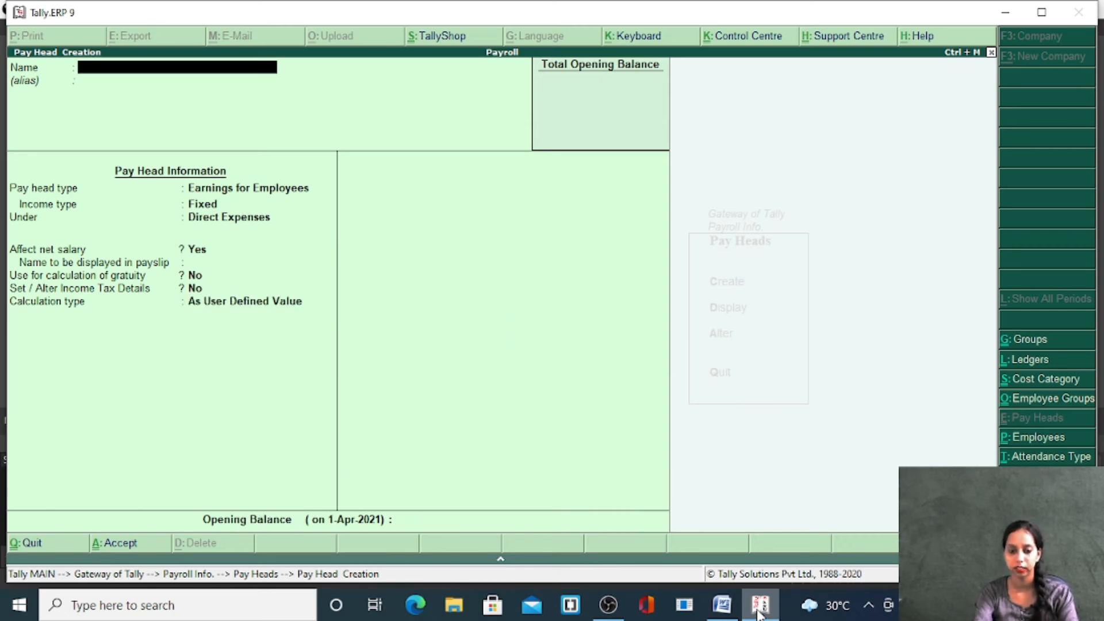
Name the next pay head Overtime and leave its alias blank.
text(Ove)
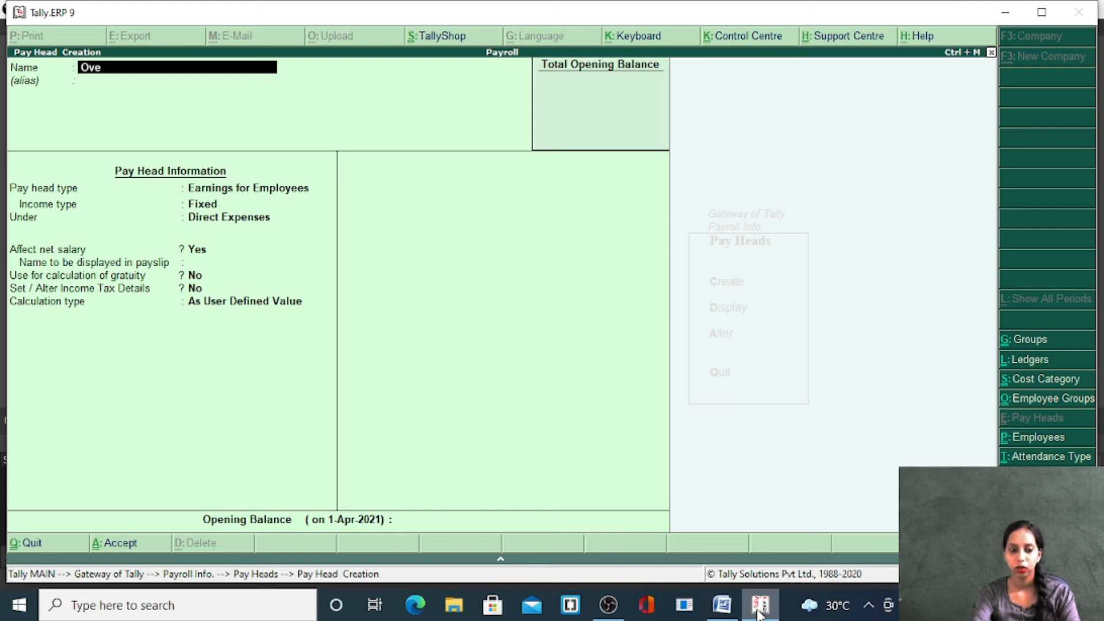
text(rtim)
text(e)
key(Return)
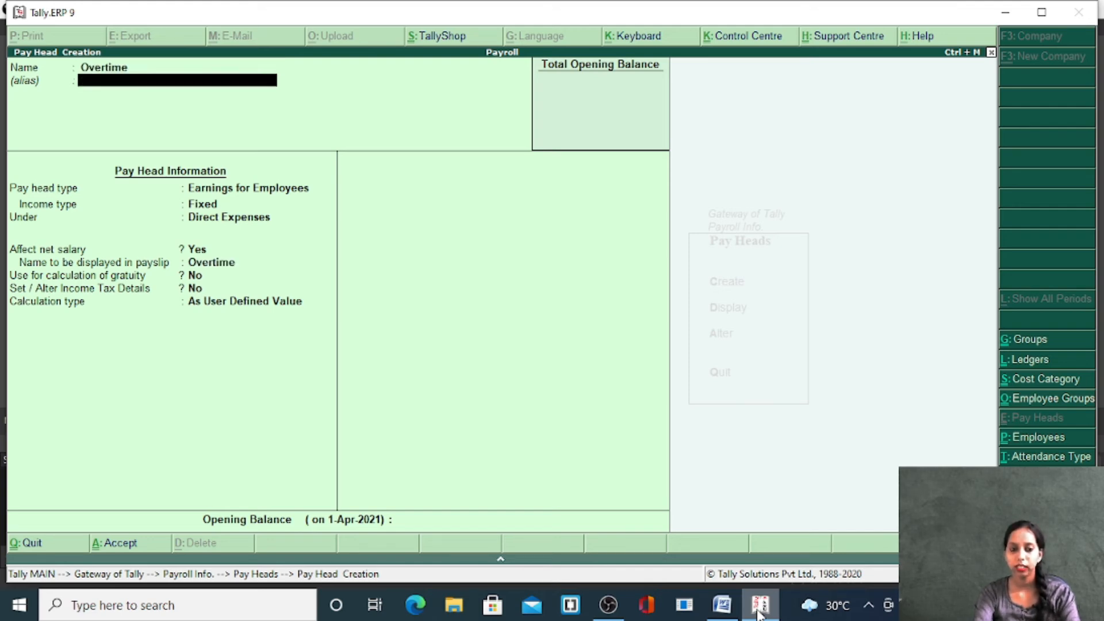
key(Return)
Set Overtime as Fixed Earnings for Employees under Indirect Expenses, keeping the default net salary, payslip, gratuity and income tax settings.
key(Return)
key(Return)
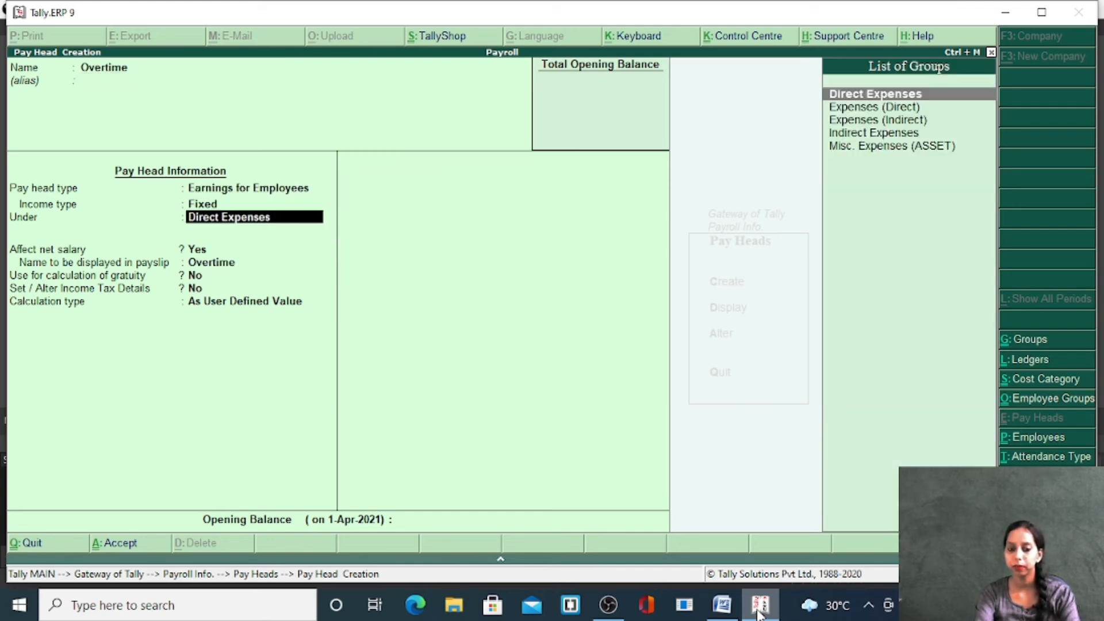
key(Down)
key(Down)
key(Return)
key(Return)
key(Return)
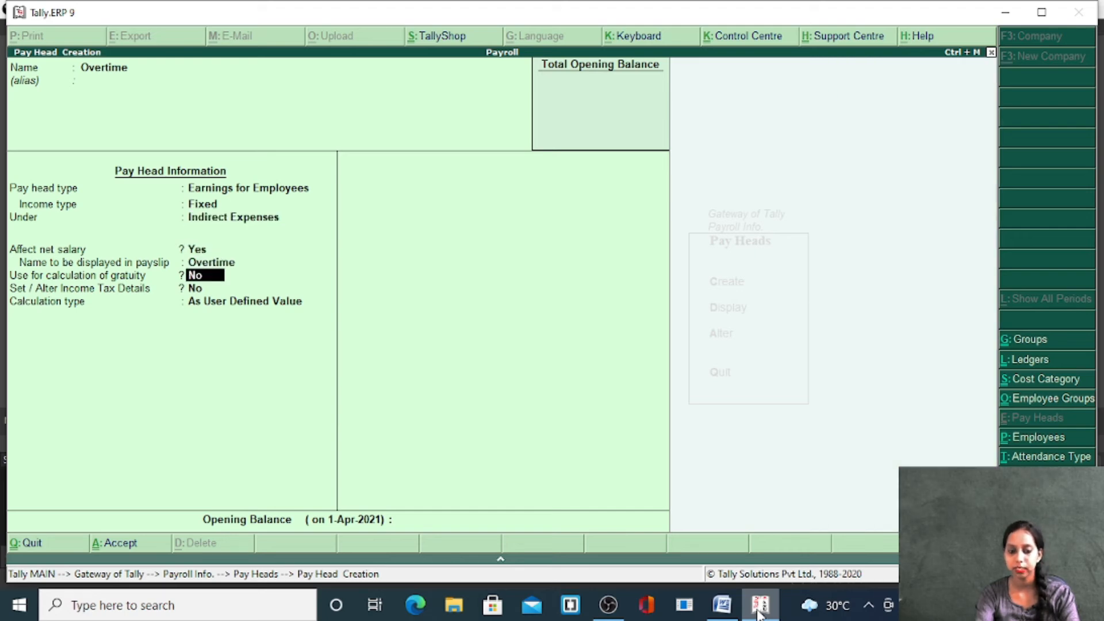
key(Return)
key(Return)
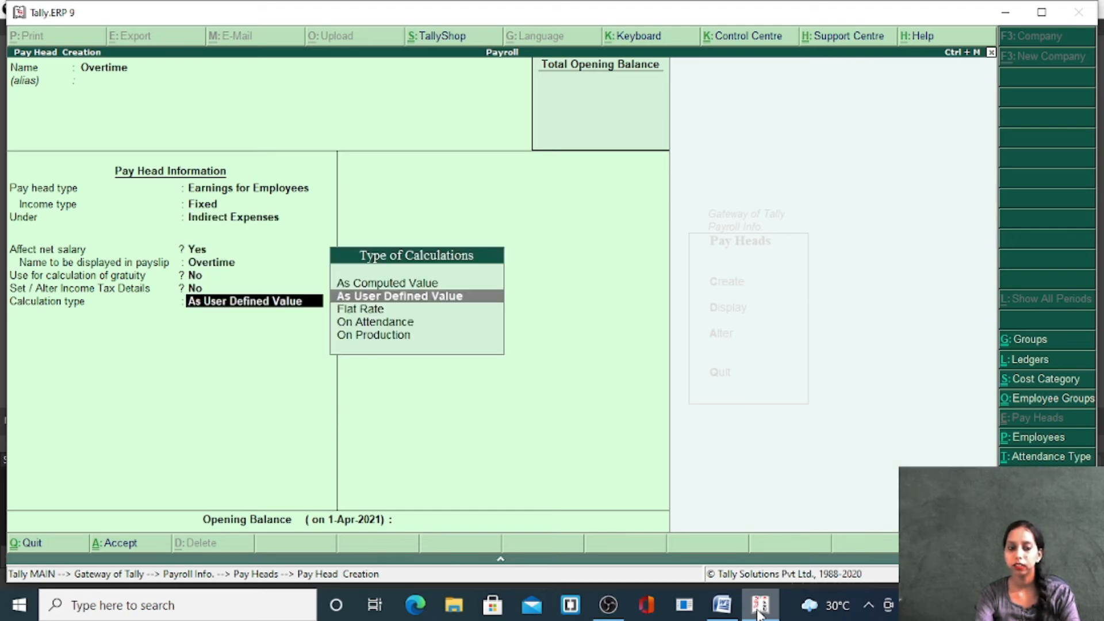
Calculate Overtime On Production with production type Overtime and rounding Not Applicable, and save the pay head.
key(Down)
key(Down)
key(Down)
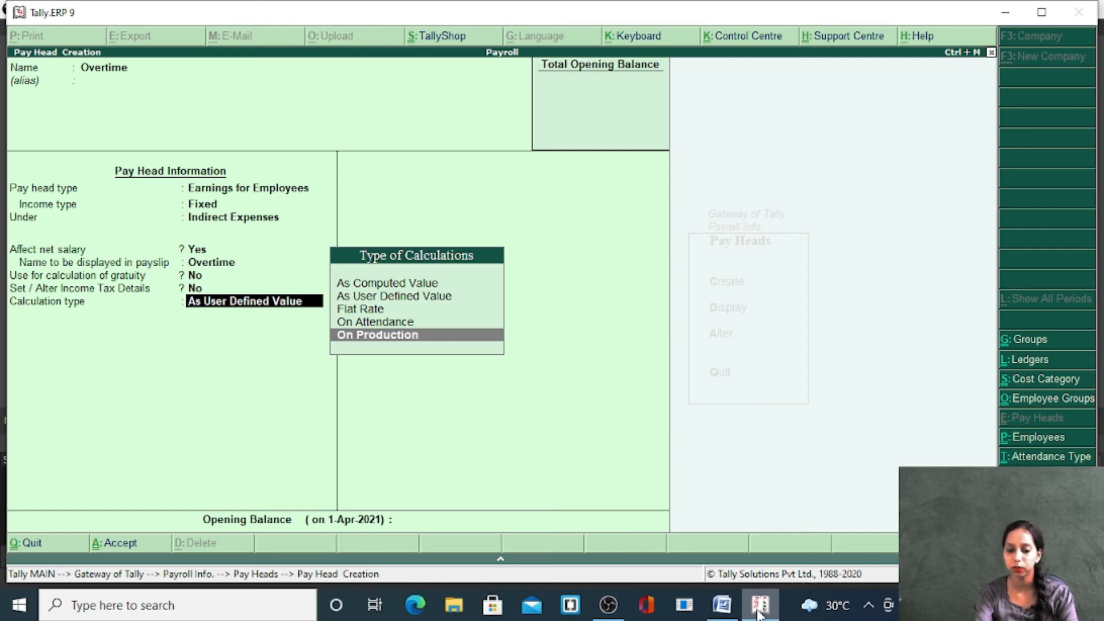
key(Return)
key(Return)
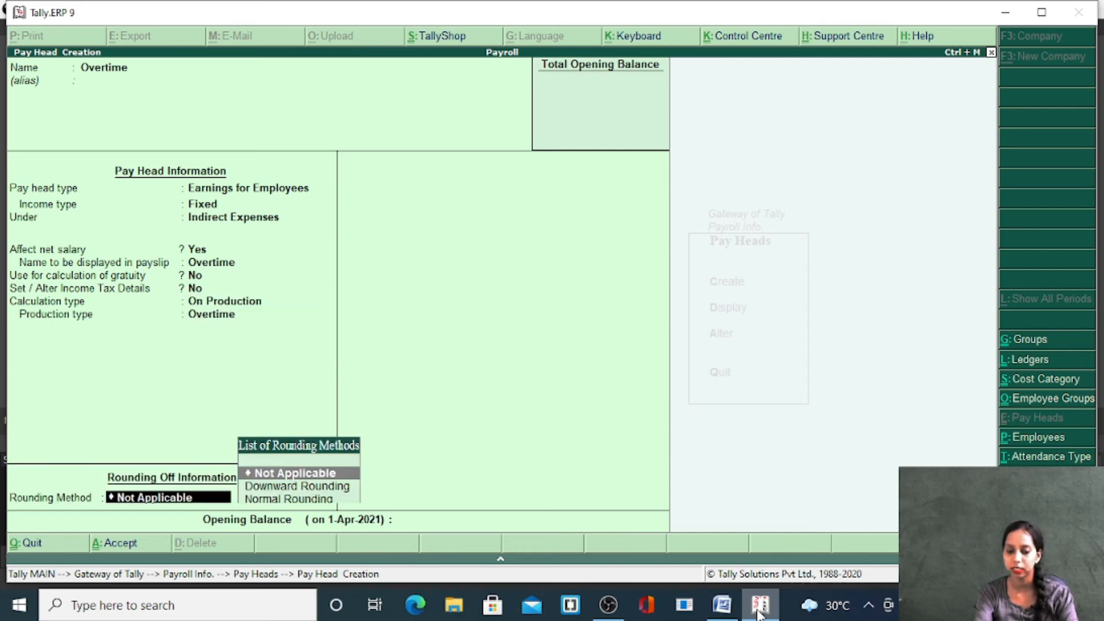
key(Return)
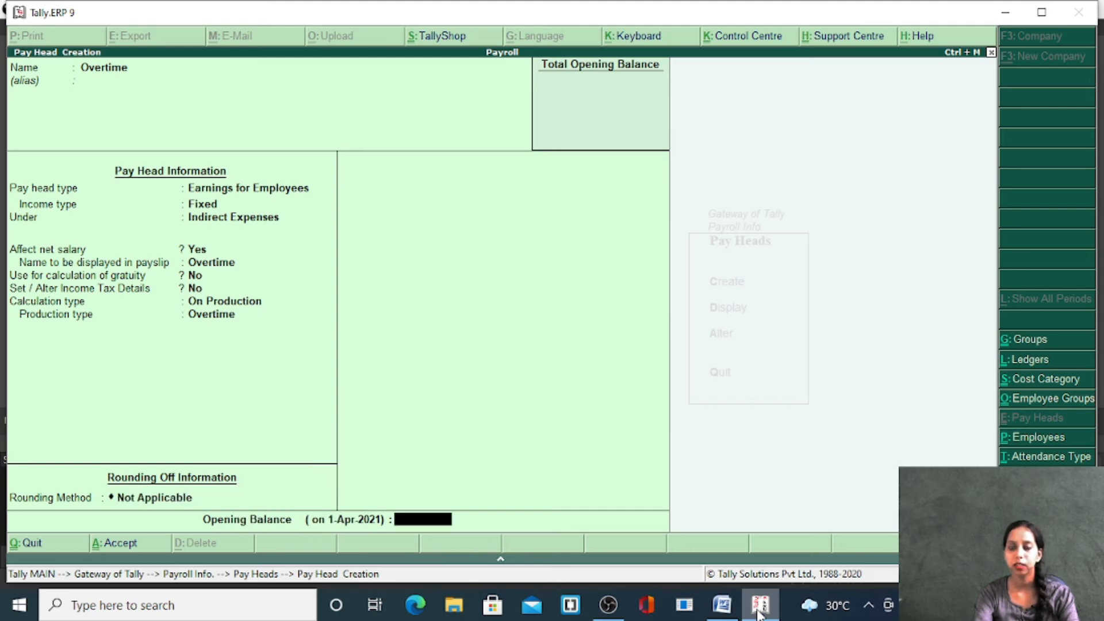
key(Return)
key(Return)
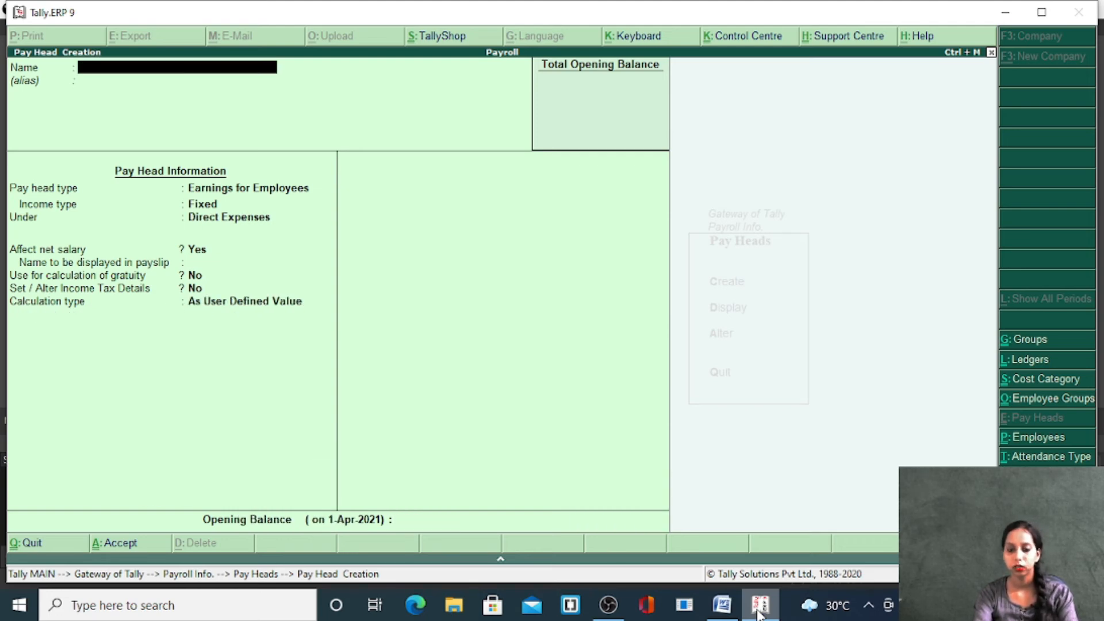
Leave pay head creation and review the list of pay heads available for alteration.
key(Escape)
key(Return)
key(Down)
key(Down)
key(Return)
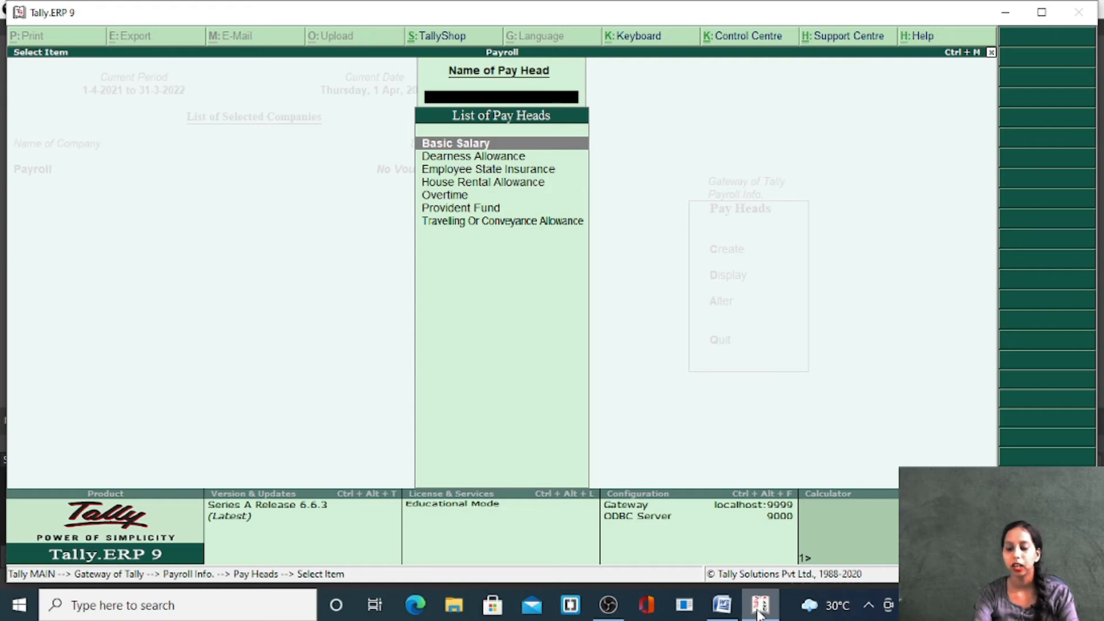
key(Escape)
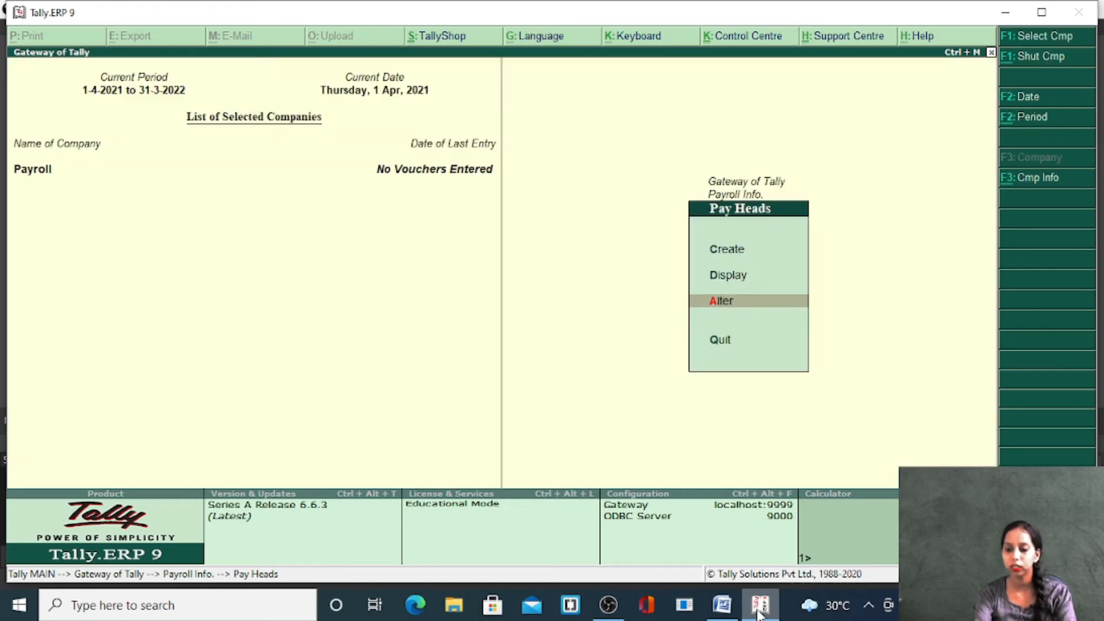
key(Return)
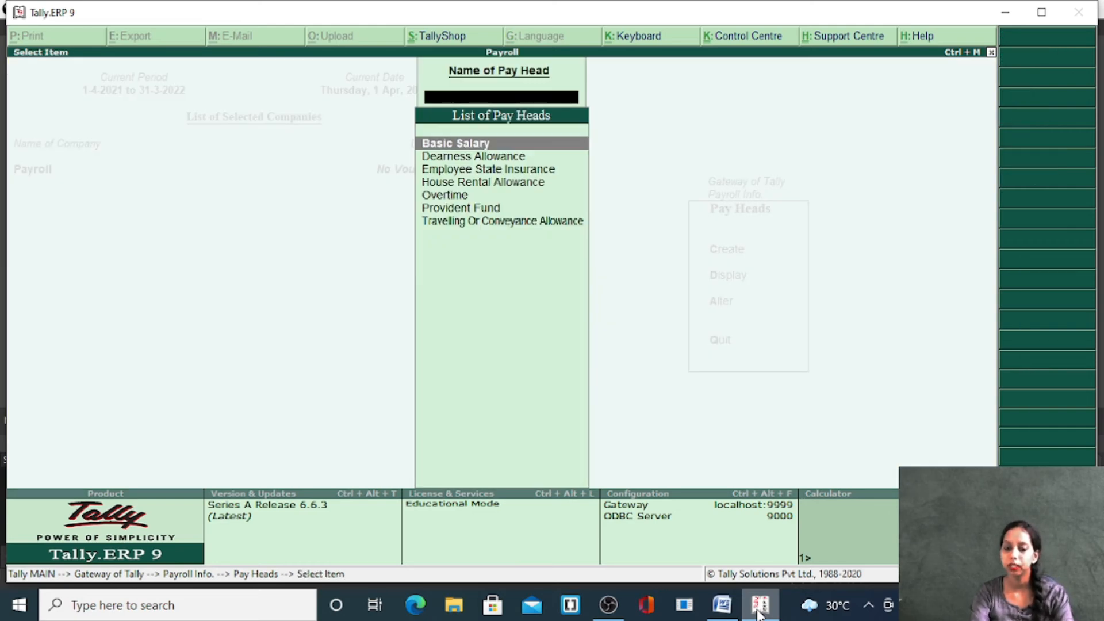
key(Escape)
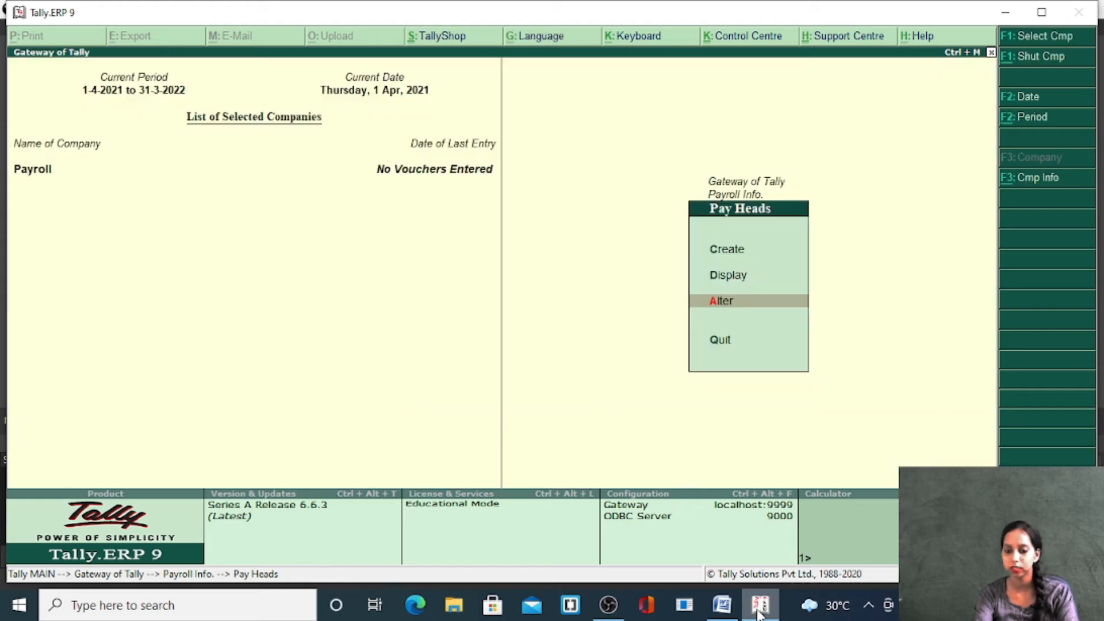
Open the salary details definition for the Accounts Department employee group.
key(Escape)
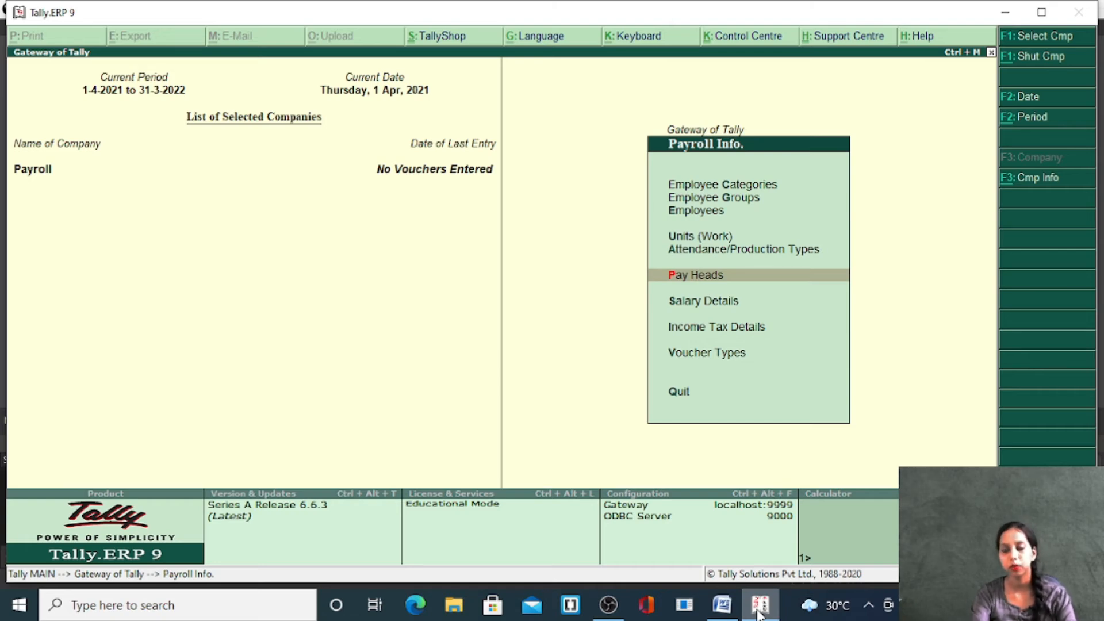
key(Down)
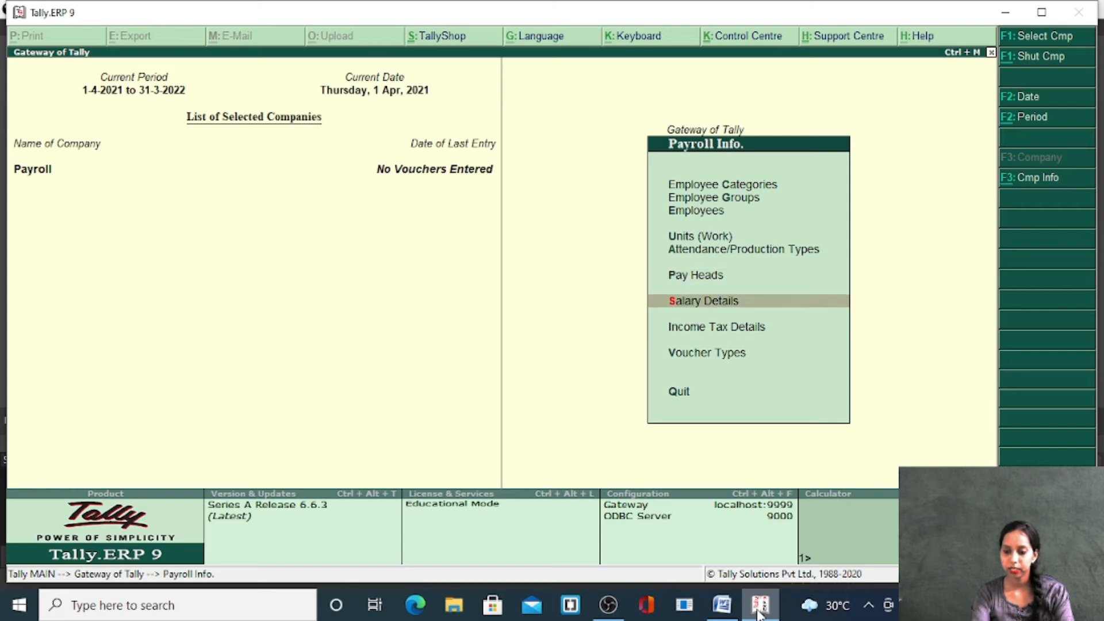
key(Return)
key(Return)
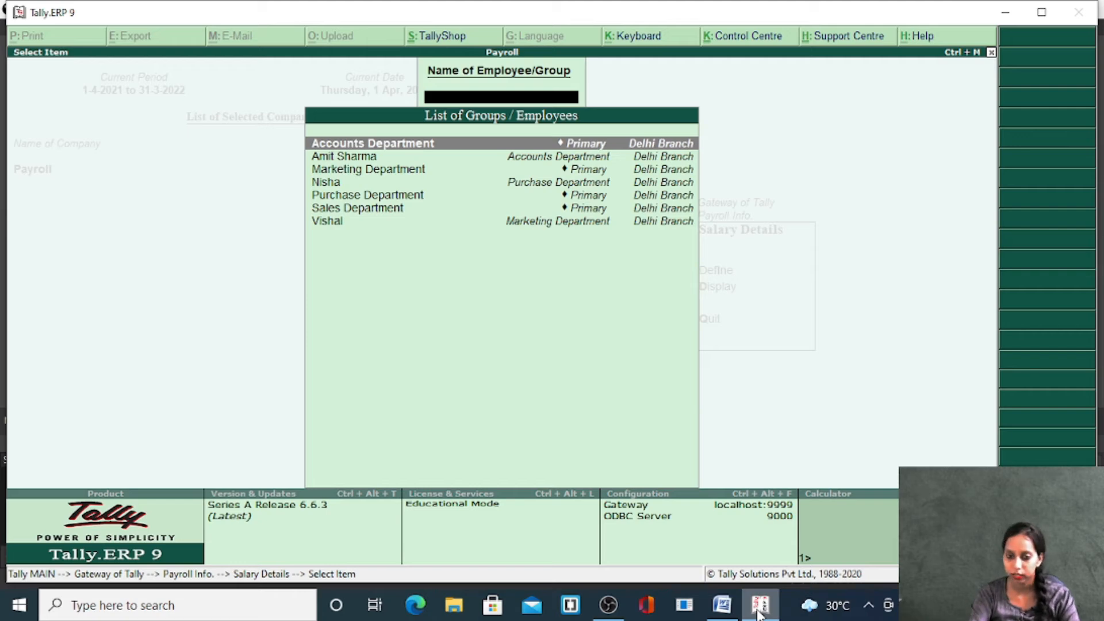
key(Return)
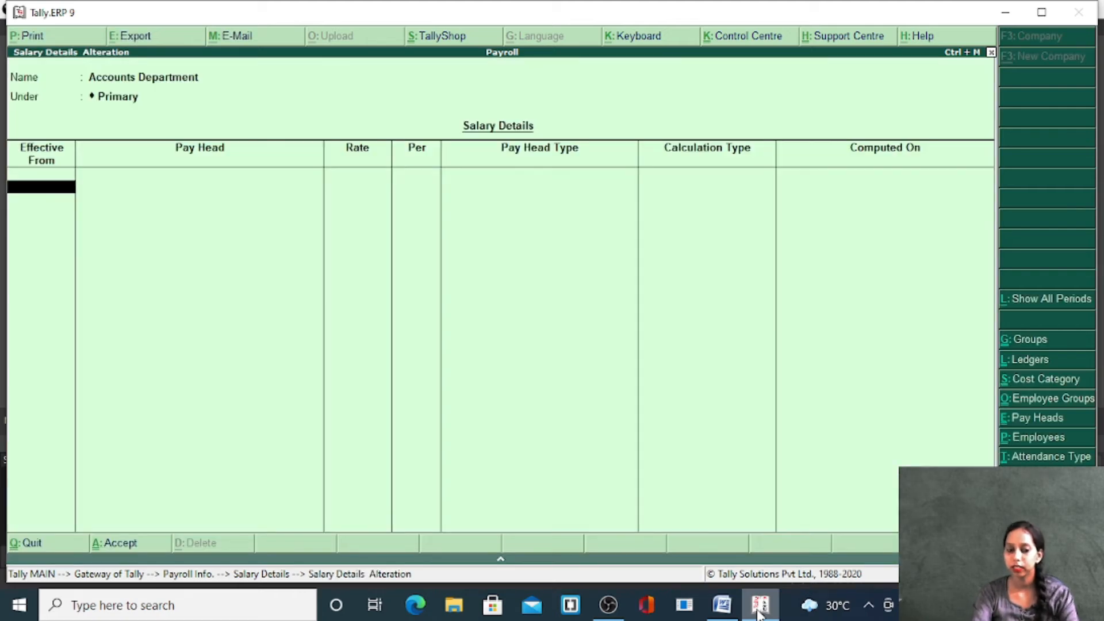
Add the Basic Salary pay head to the Accounts Department salary details, effective from 1-Apr-2021.
text(1/4/21)
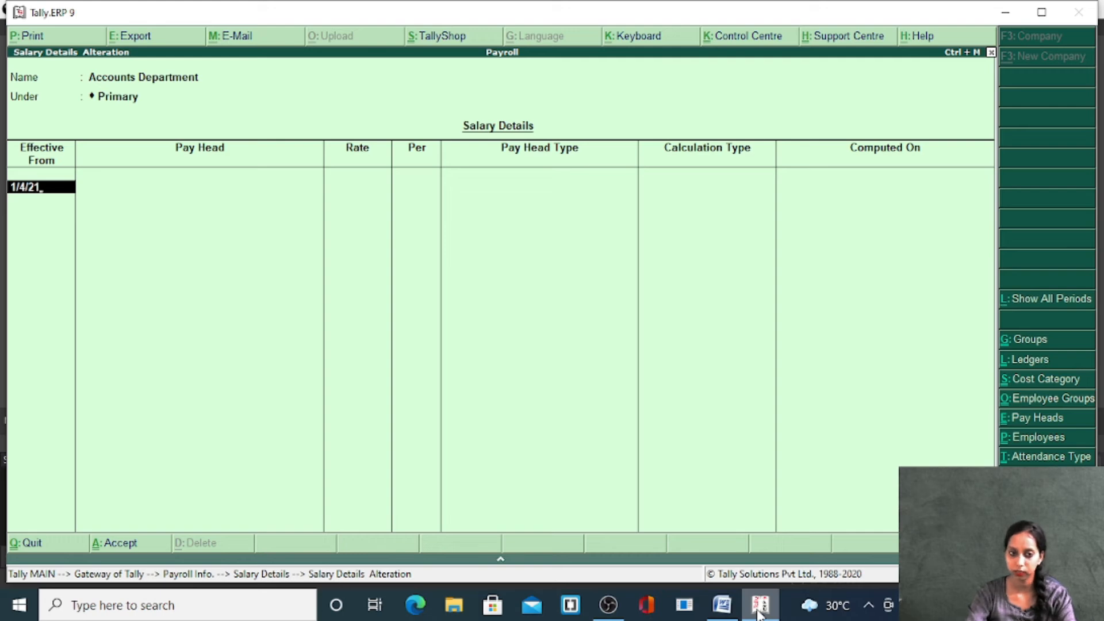
key(Return)
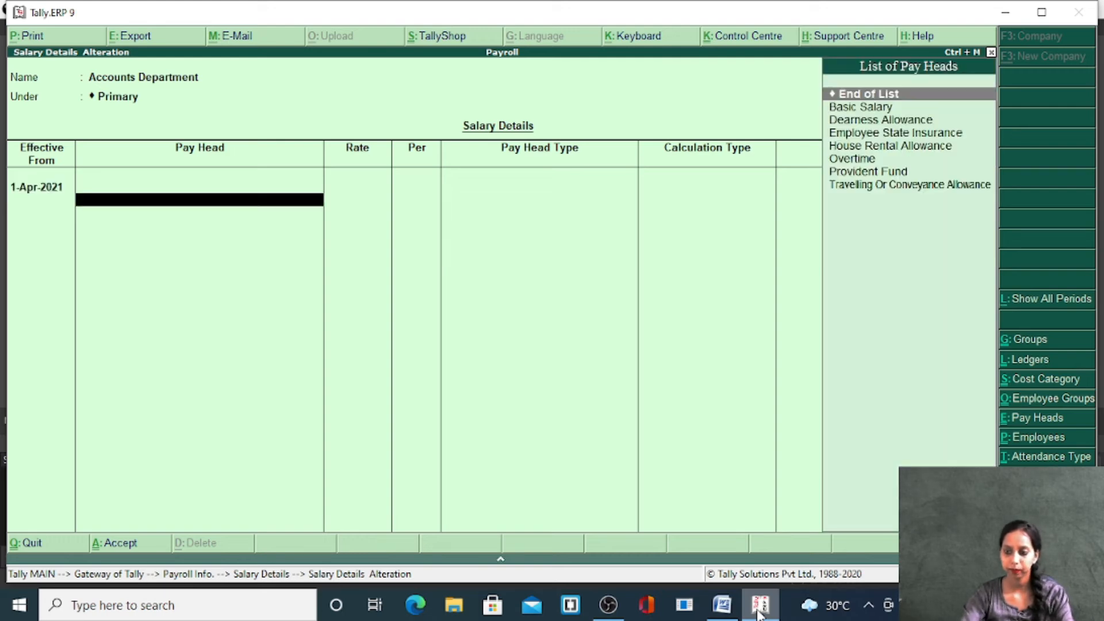
key(Down)
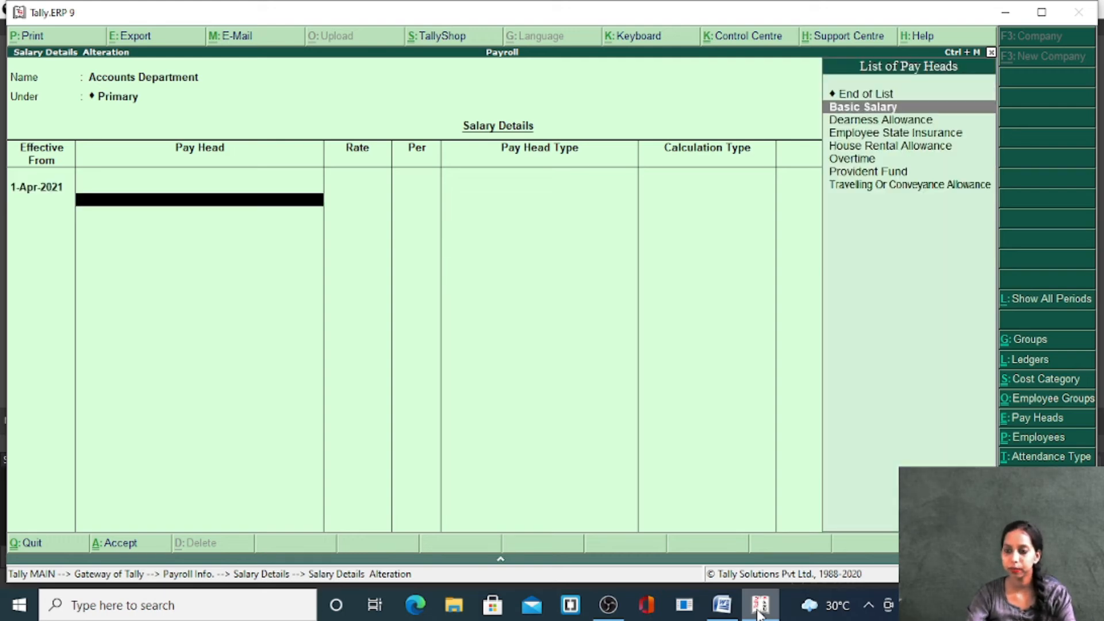
key(Return)
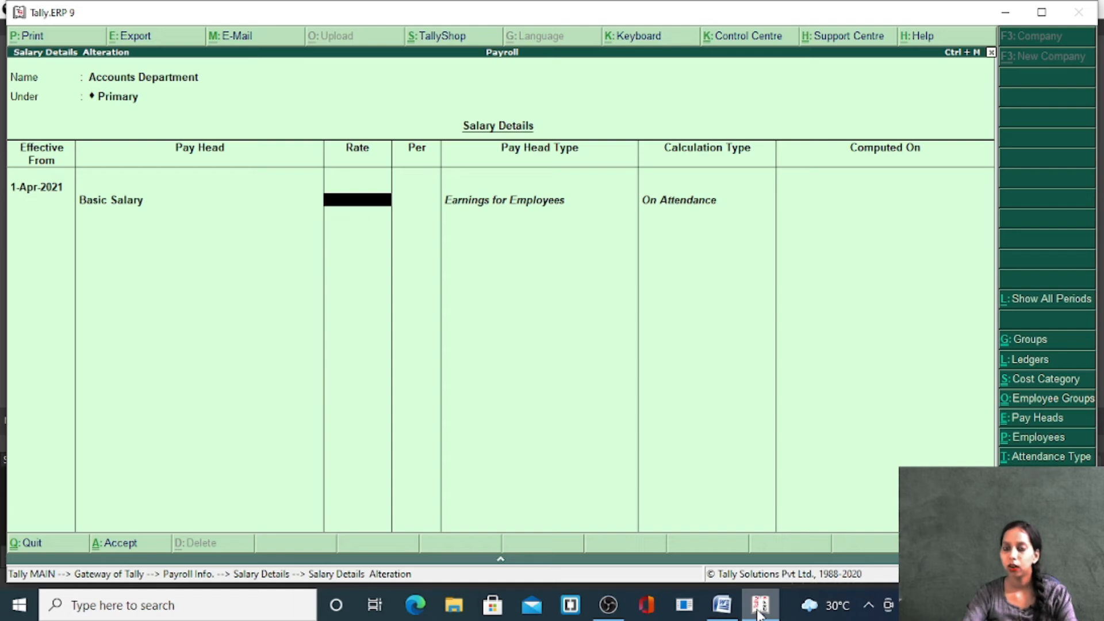
Set the Accounts Department Basic Salary rate to 25,000 and add the Dearness Allowance, Employee State Insurance and House Rental Allowance pay heads.
text(25000)
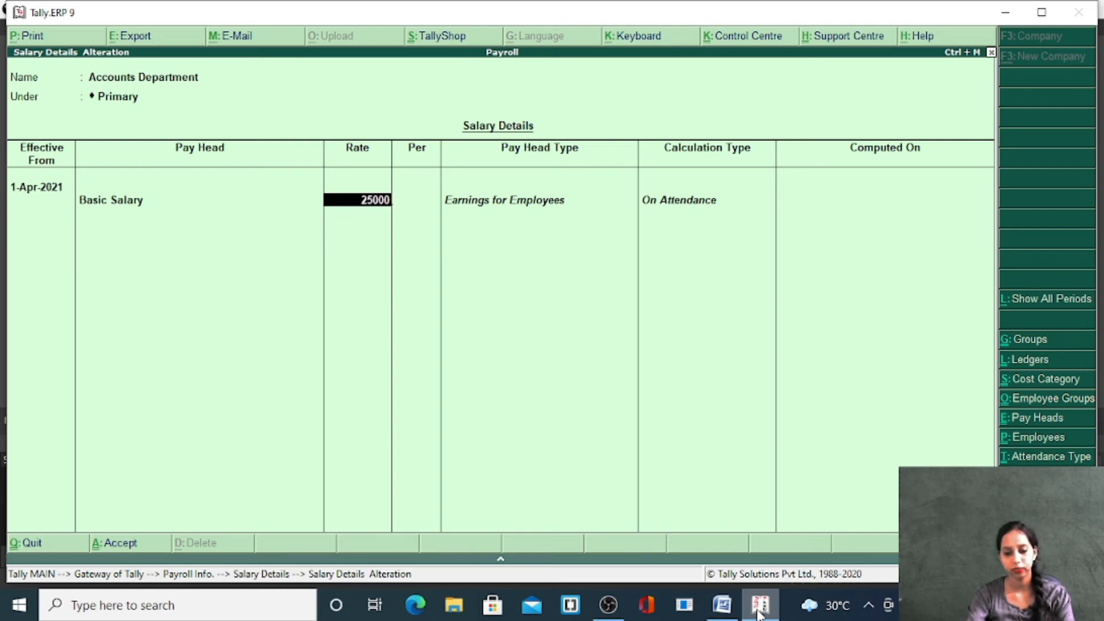
key(Return)
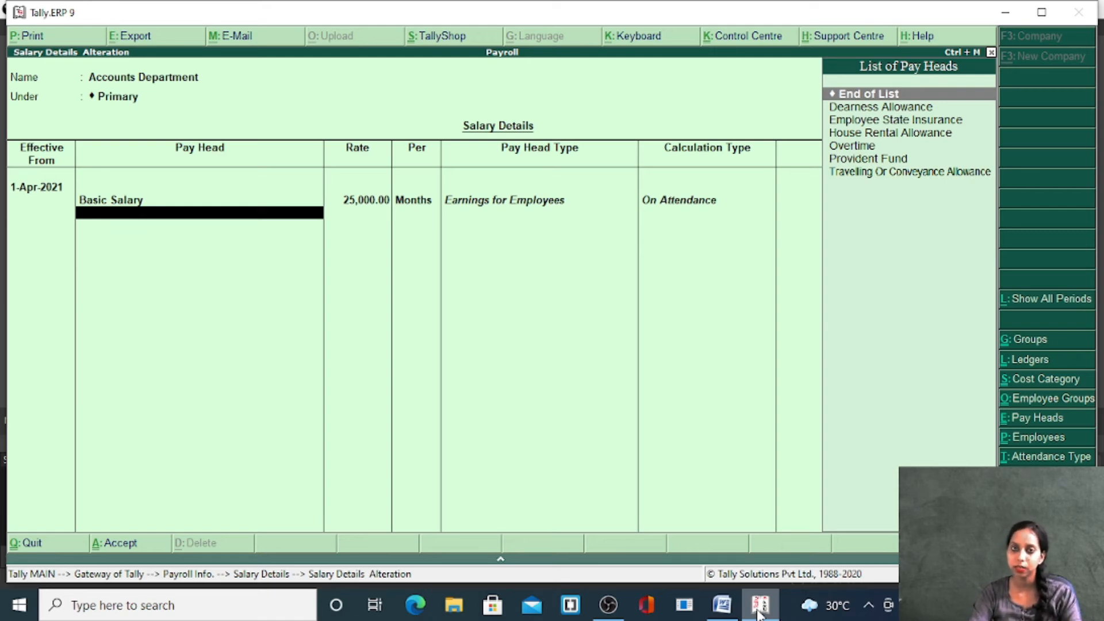
key(Down)
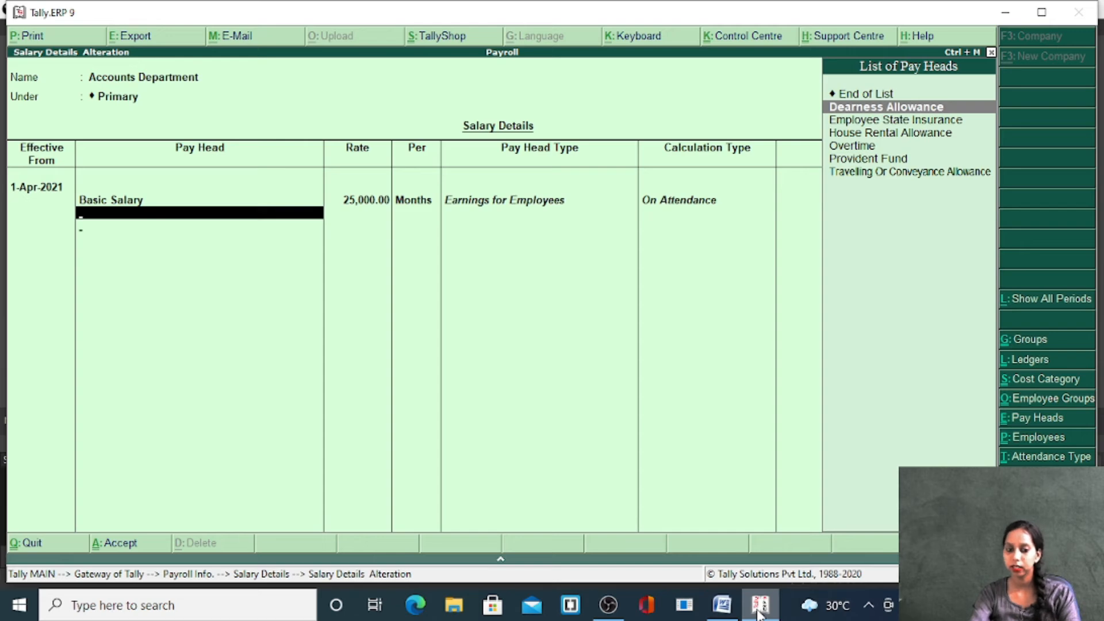
key(Return)
key(Down)
key(Return)
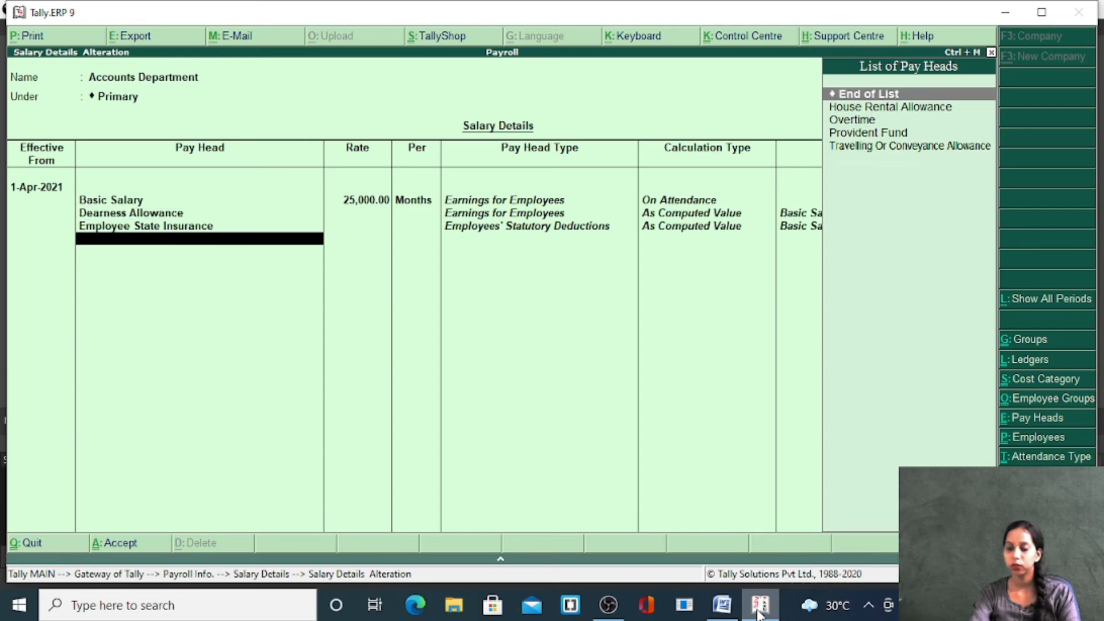
key(Down)
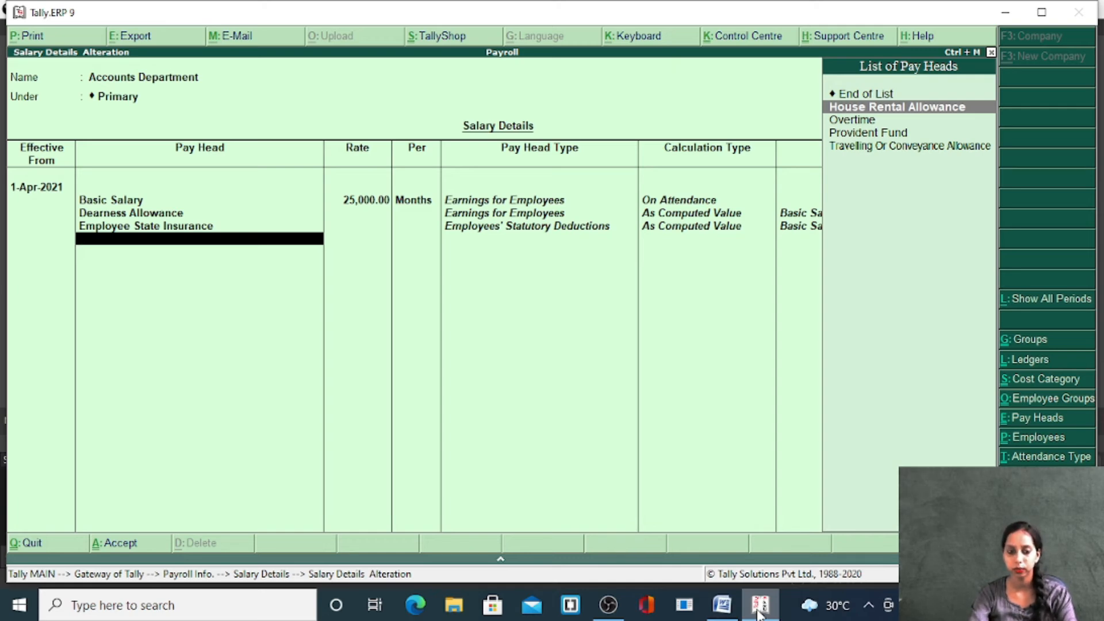
key(Return)
Add the Overtime pay head to the Accounts Department salary details with a rate of 250 per hour.
key(Down)
key(Return)
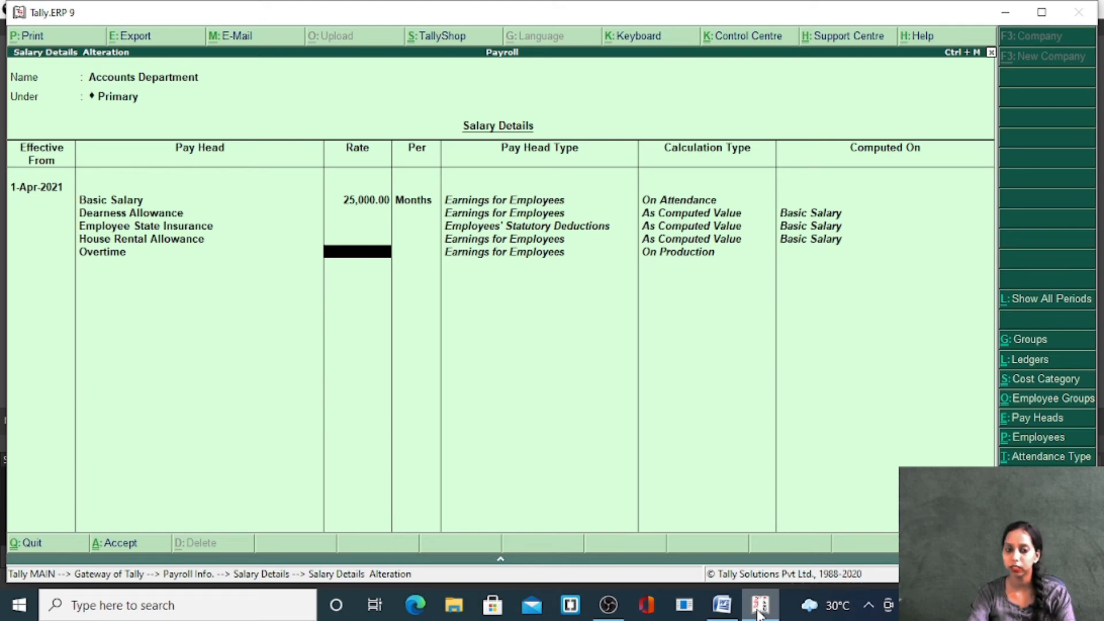
text(258)
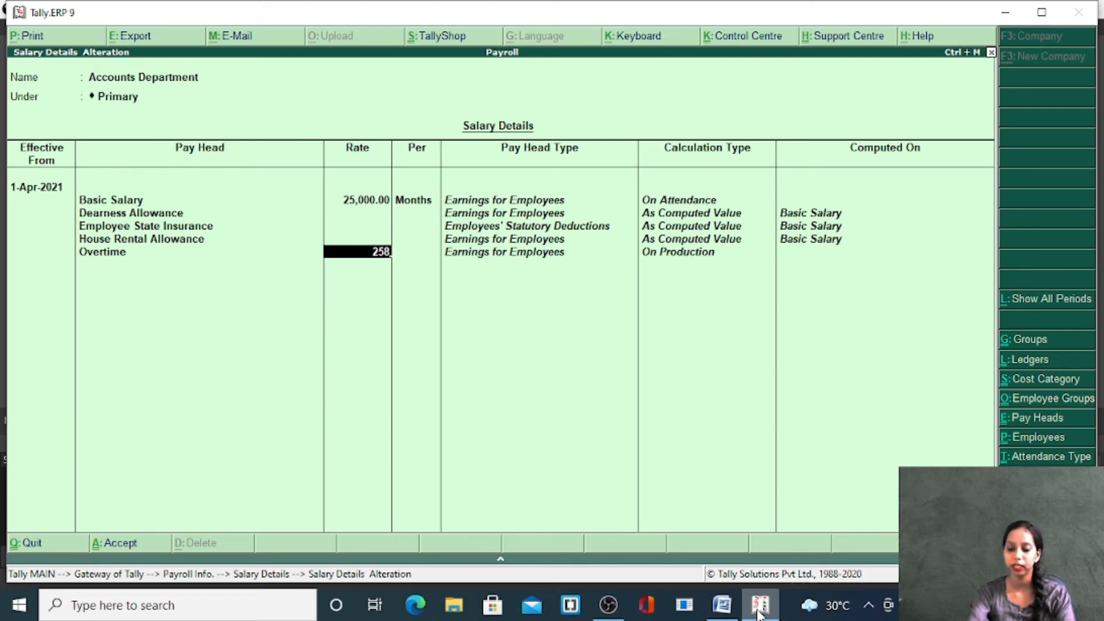
key(BackSpace)
key(BackSpace)
key(BackSpace)
text(250)
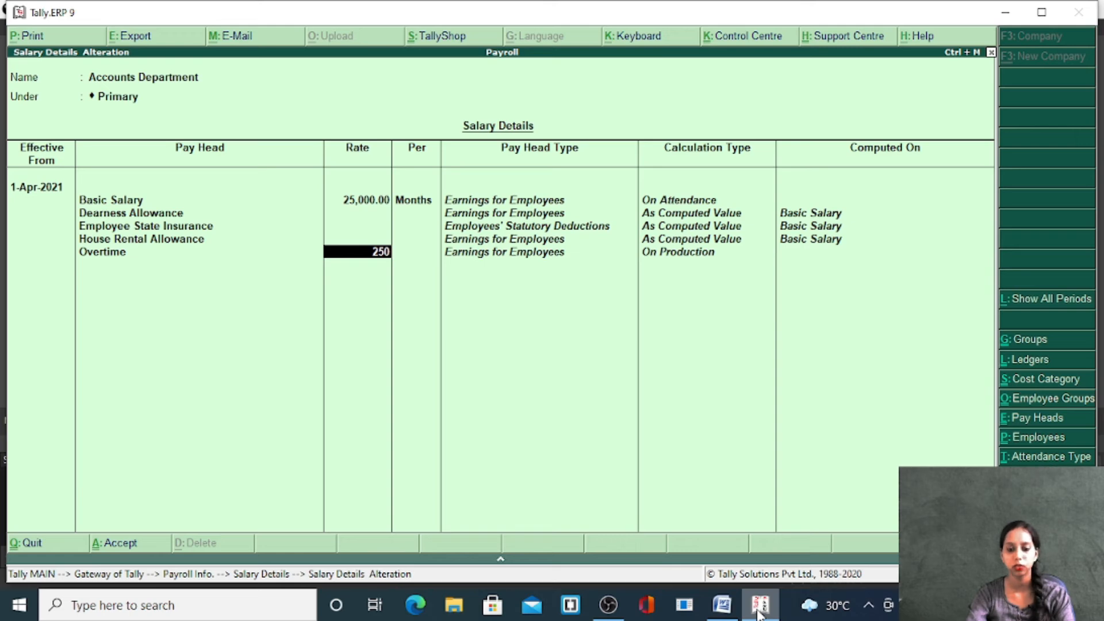
key(Return)
key(Return)
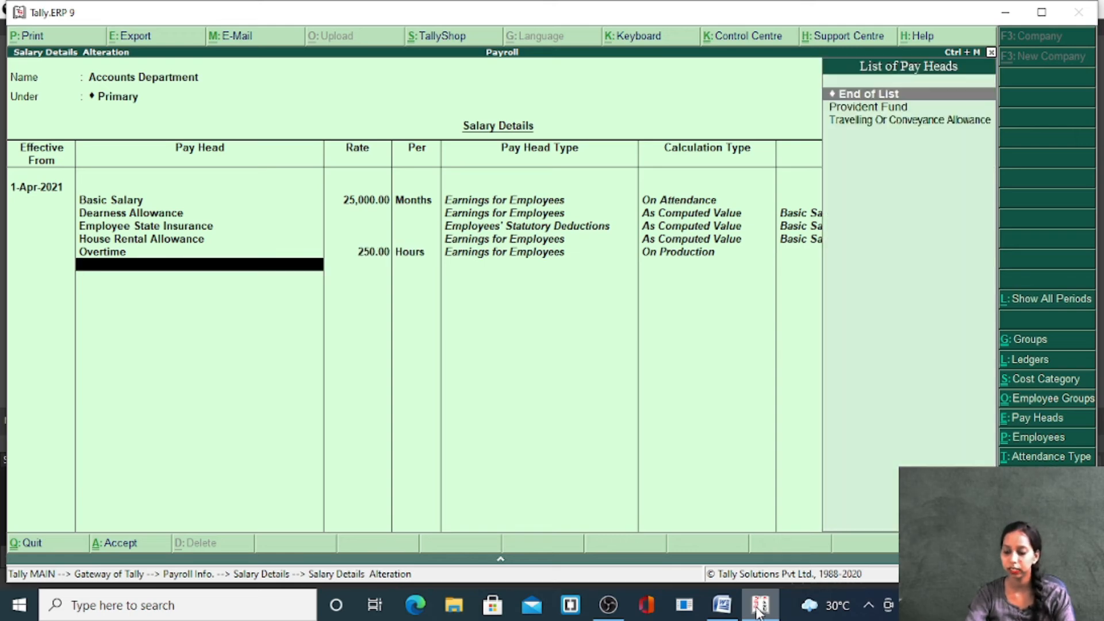
Add Provident Fund and Travelling Or Conveyance Allowance at a rate of 150, and save the Accounts Department salary details.
key(Down)
key(Return)
key(Down)
key(Return)
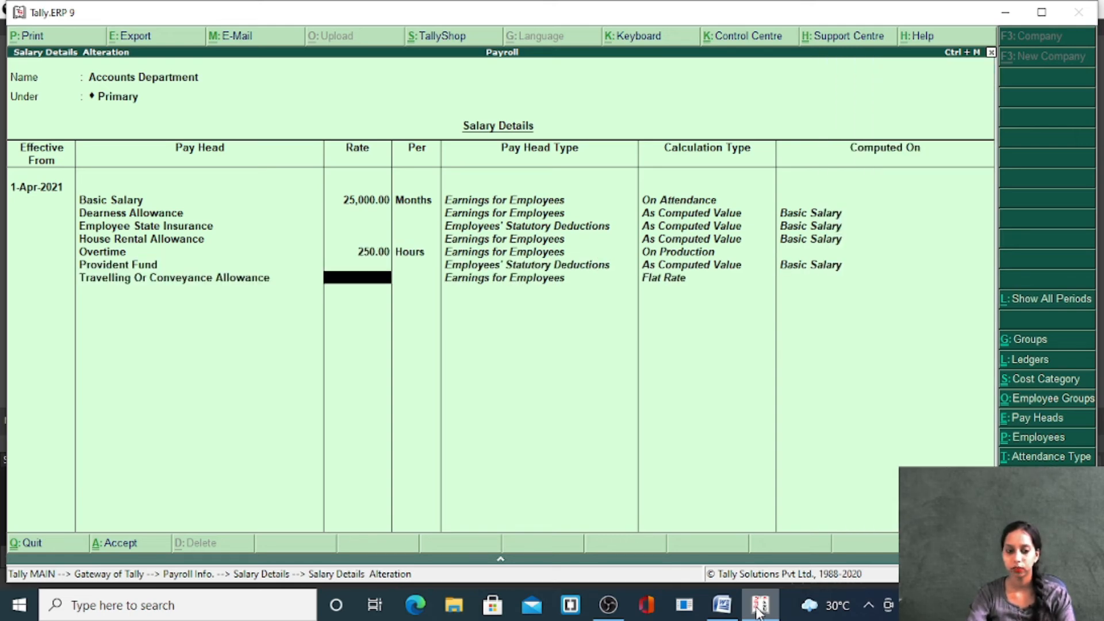
text(150)
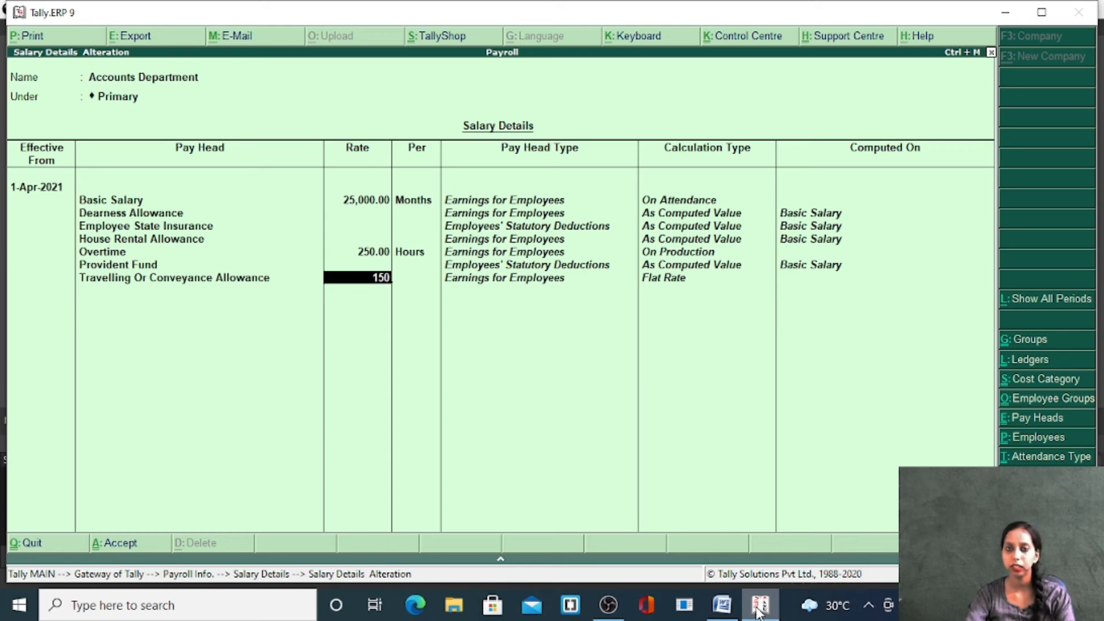
key(Return)
key(Return)
key(Return)
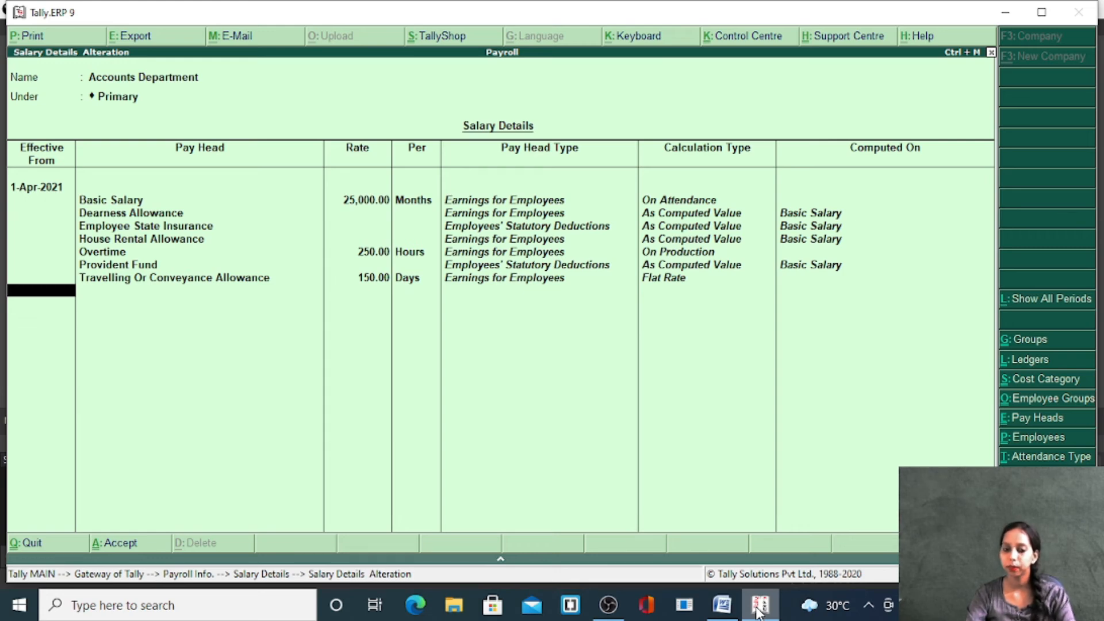
key(ctrl+a)
Open the Marketing Department salary details and start them afresh, effective from 1-Apr-2021.
key(Down)
key(Down)
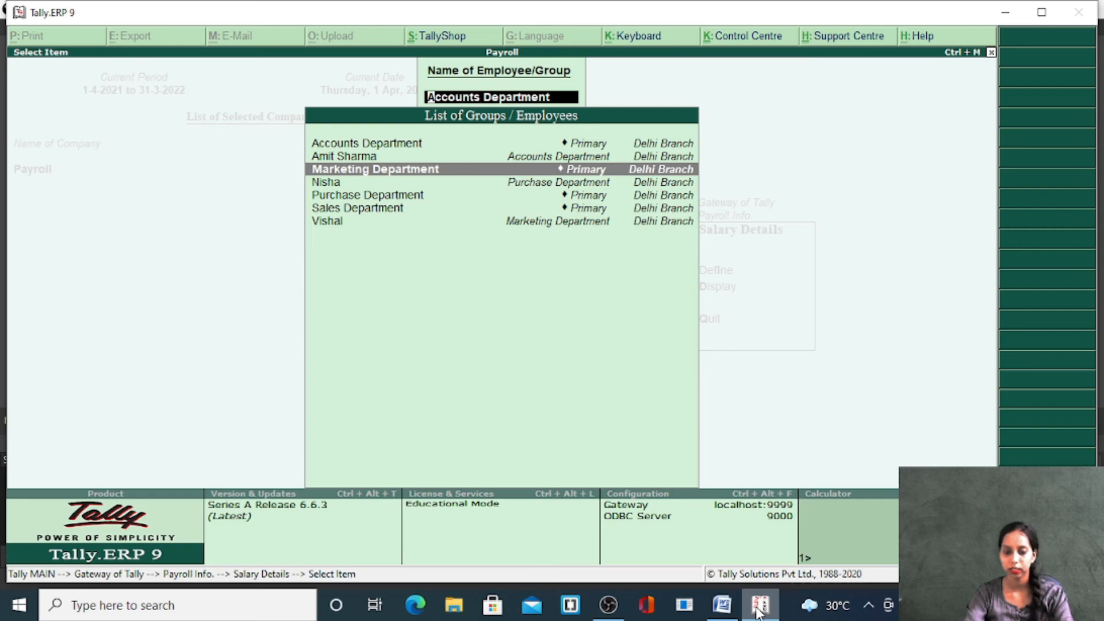
key(Return)
text(1/4/21)
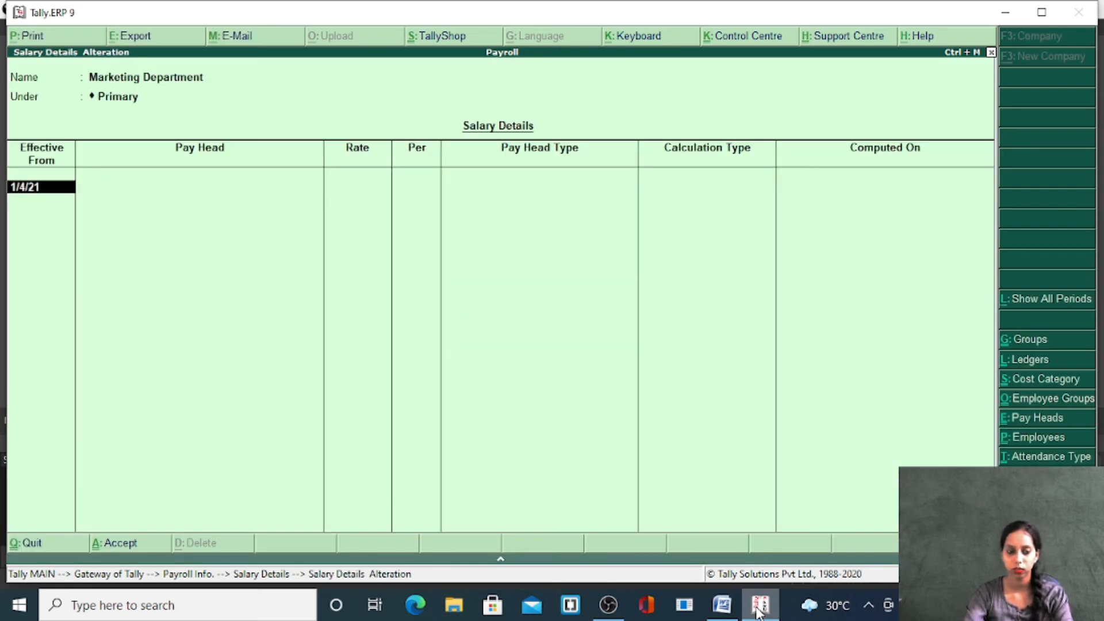
key(Return)
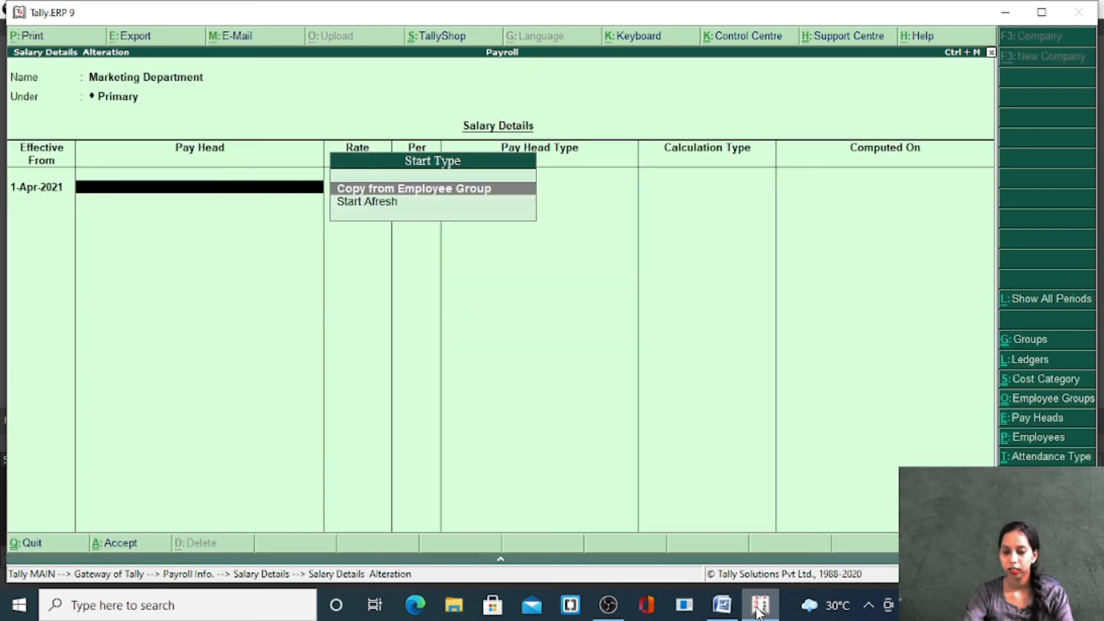
key(Down)
key(Return)
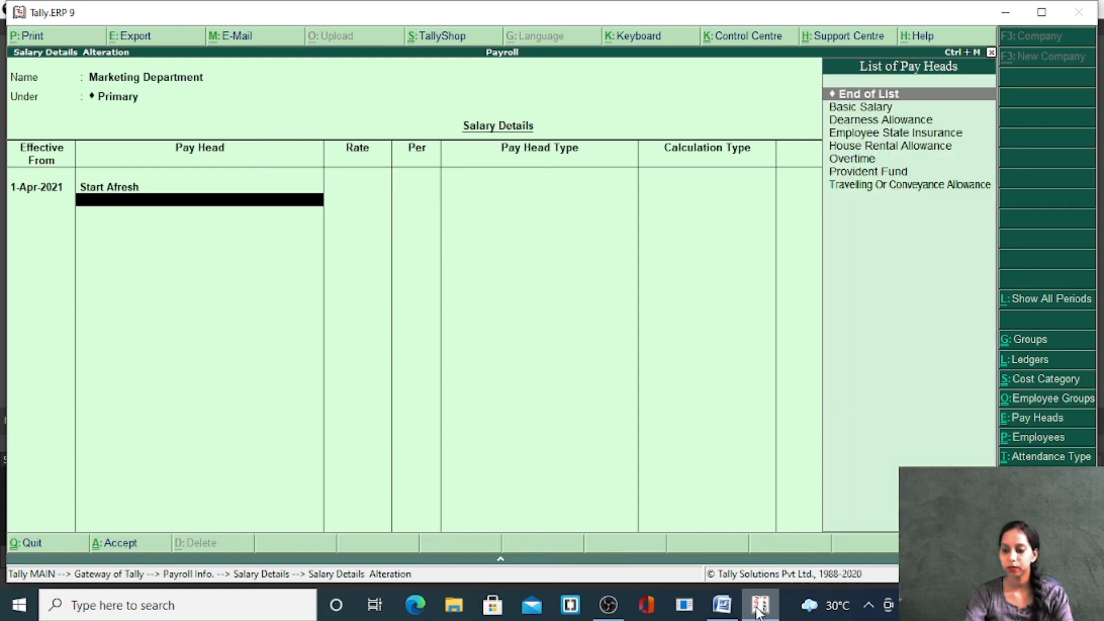
Add the Basic Salary pay head to the Marketing Department salary details with a rate of 30,000 per month.
key(Down)
key(Return)
text(30000)
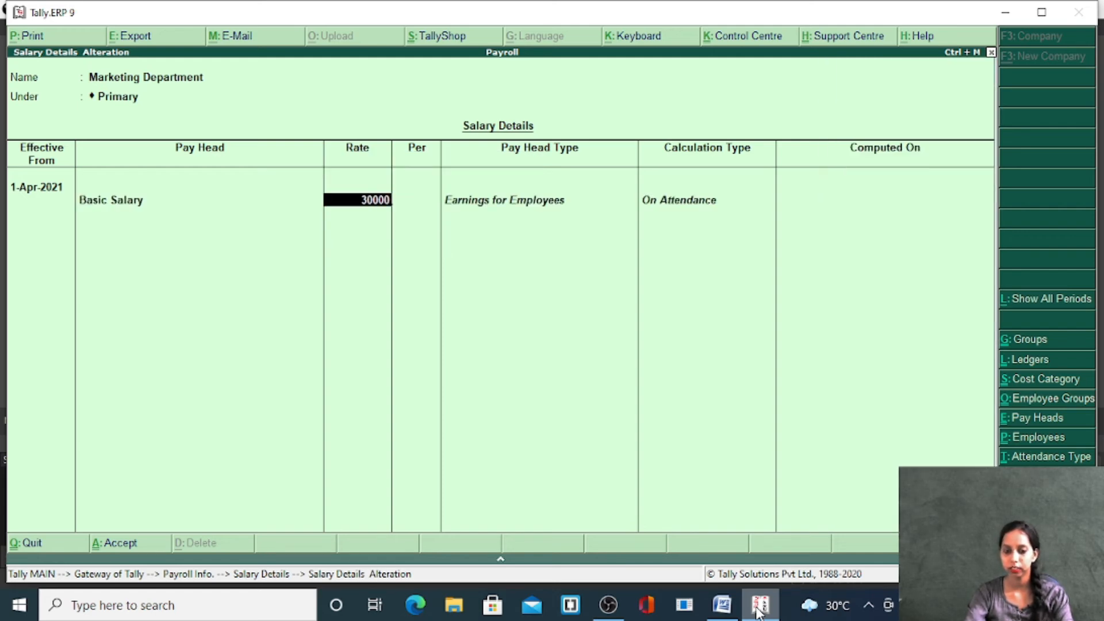
key(Return)
Add the Dearness Allowance, Employee State Insurance and House Rental Allowance pay heads to the Marketing Department salary details.
key(Down)
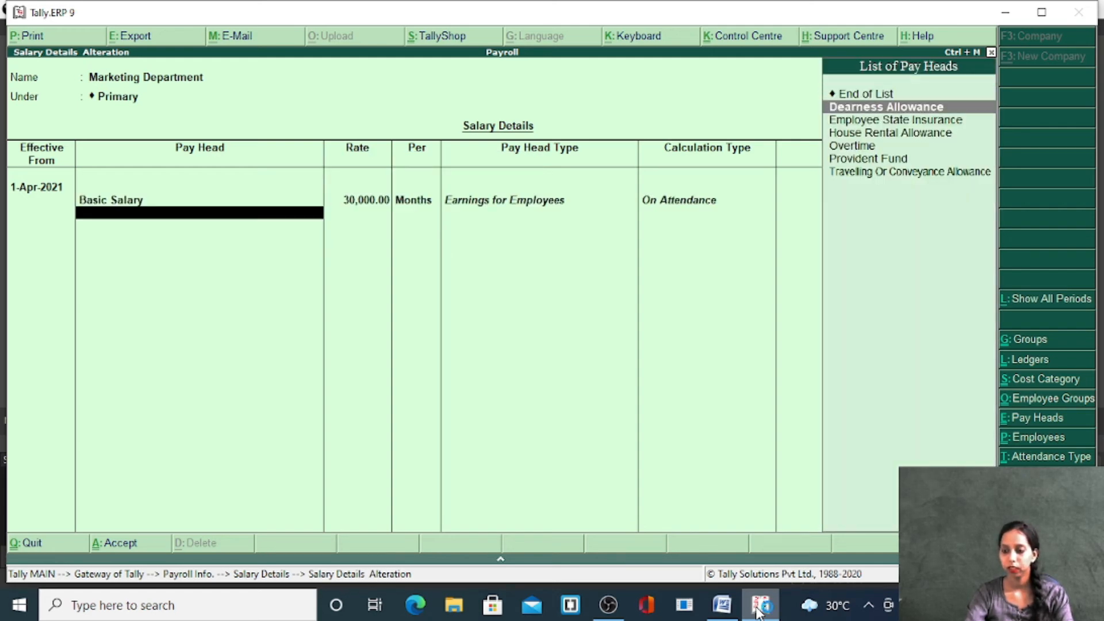
key(Return)
key(Down)
key(Return)
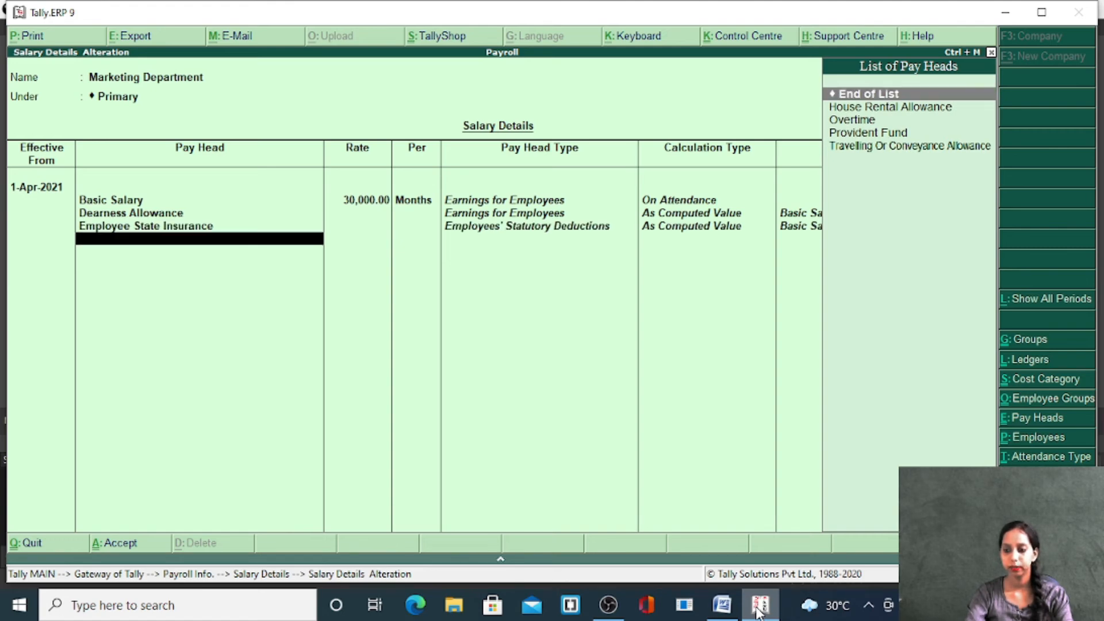
key(Down)
key(Return)
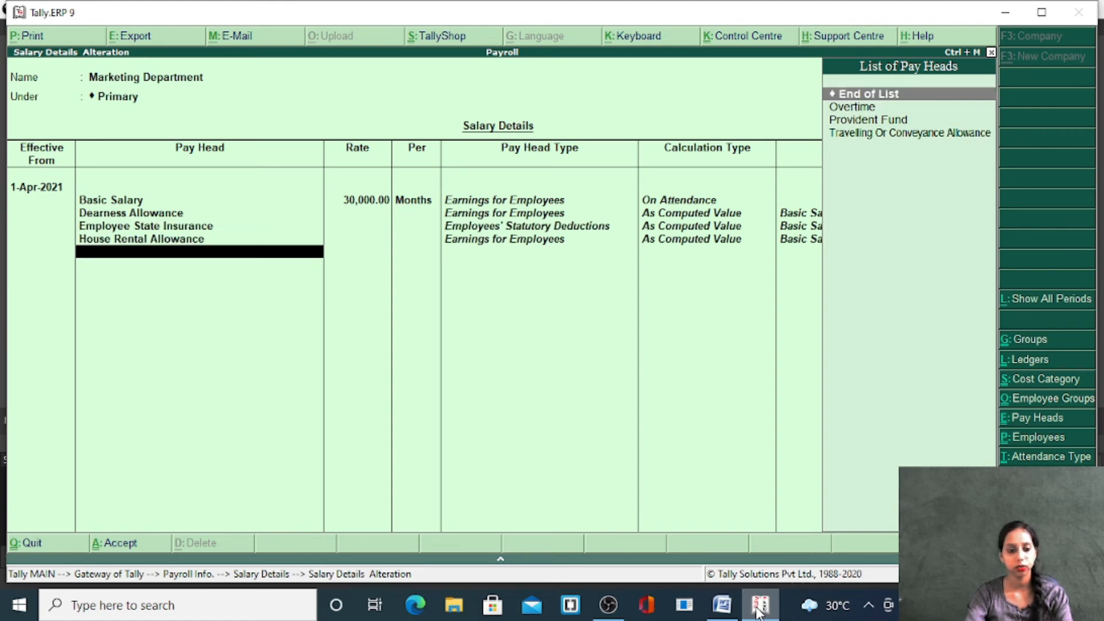
Add the Overtime pay head to the Marketing Department salary details with a rate of 300 per hour.
key(Down)
key(Return)
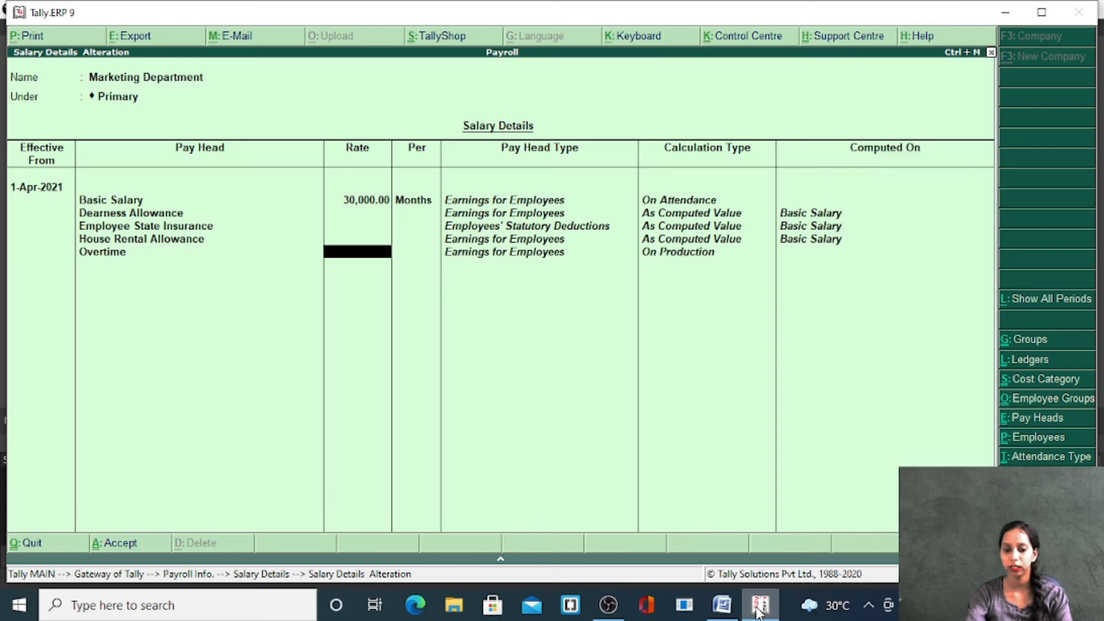
text(300)
key(Return)
key(Return)
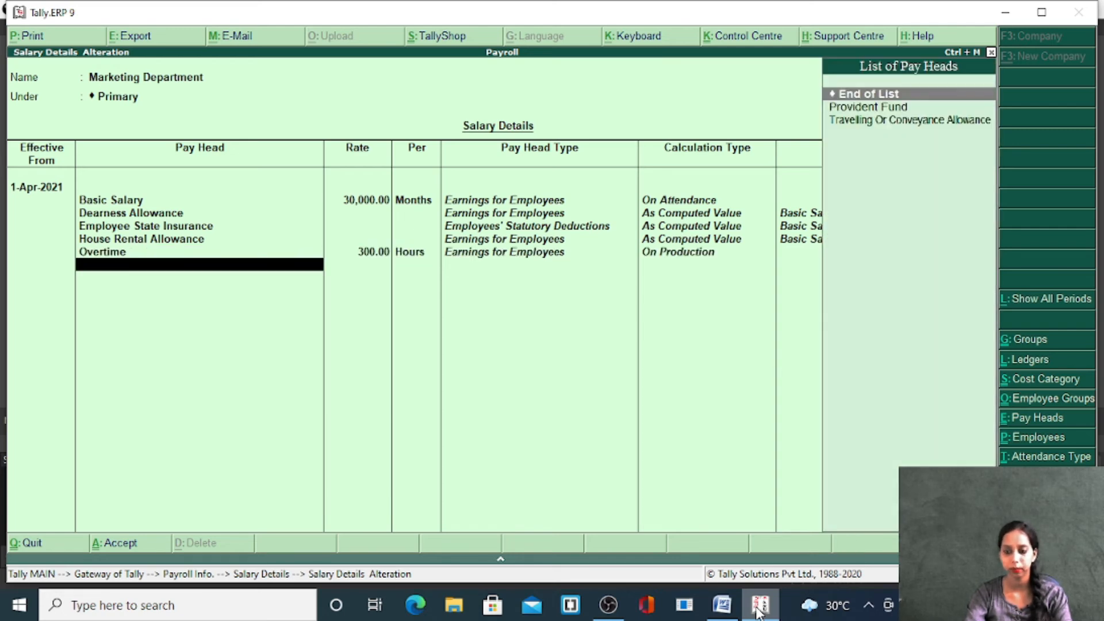
Add Provident Fund and Travelling Or Conveyance Allowance at a rate of 120, and save the Marketing Department salary details.
key(Down)
key(Return)
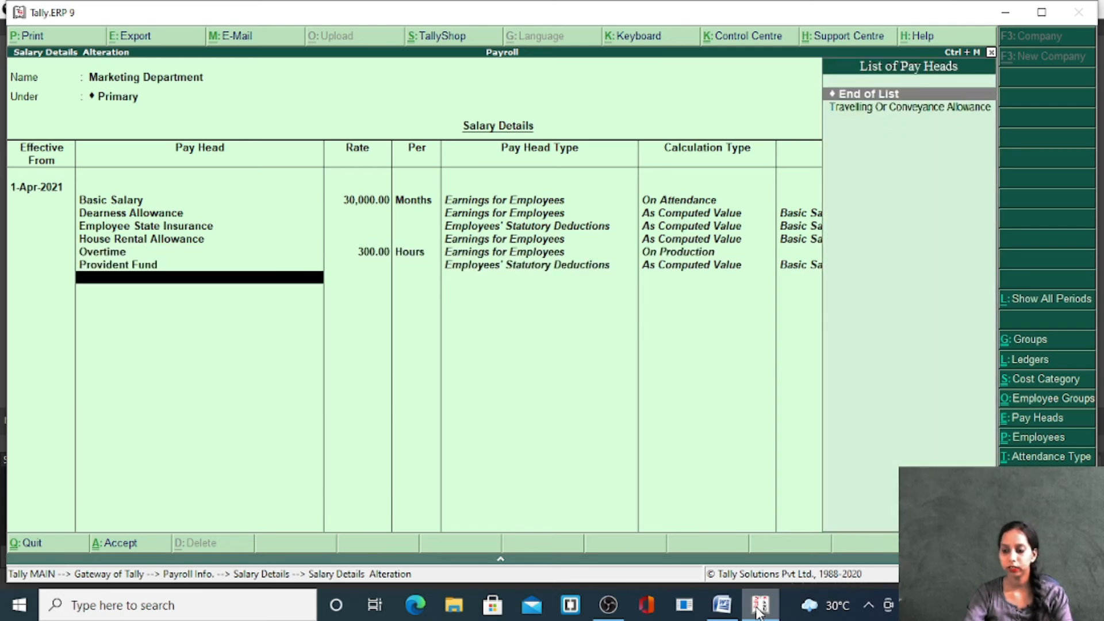
key(Down)
key(Return)
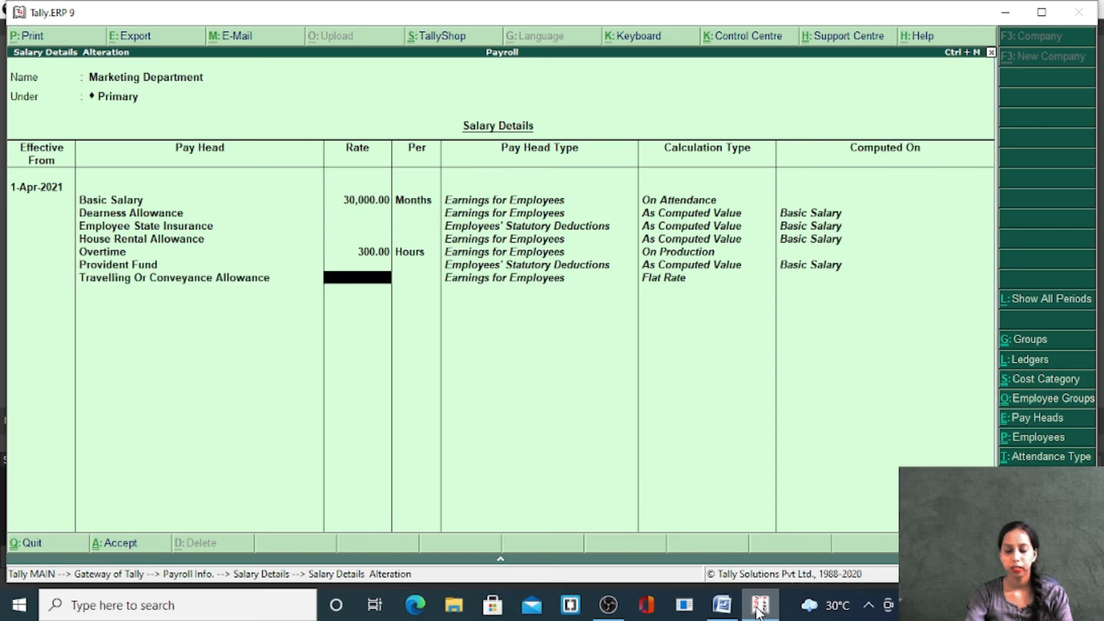
text(120)
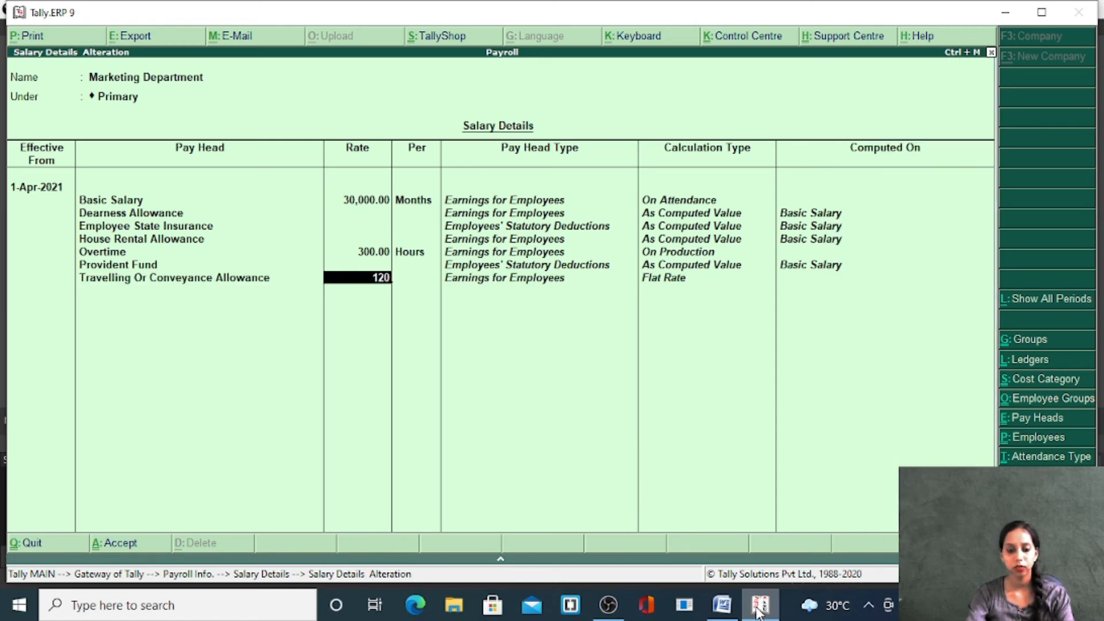
key(Return)
key(Return)
key(Return)
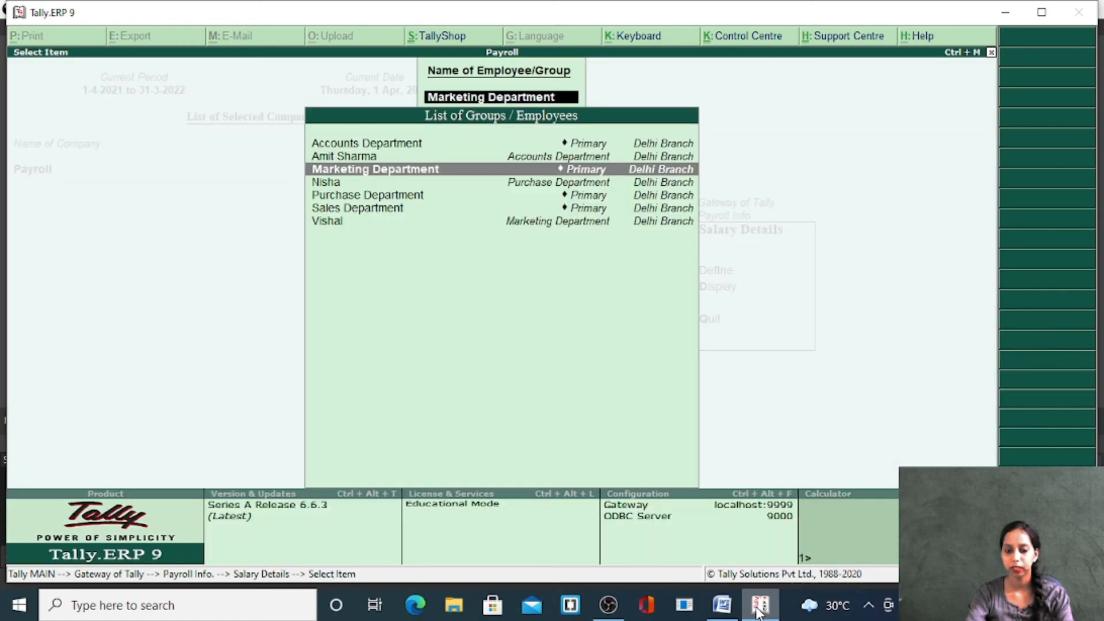
Open the Purchase Department salary details and start them afresh, effective from 1-Apr-2021.
key(Down)
key(Down)
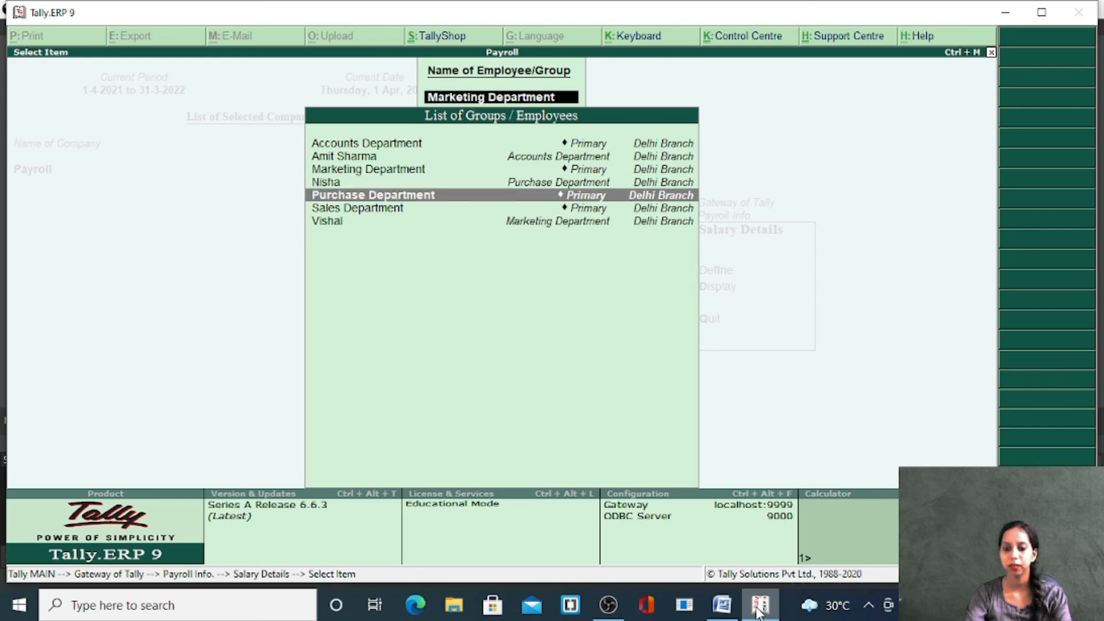
key(Return)
text(1/4/21)
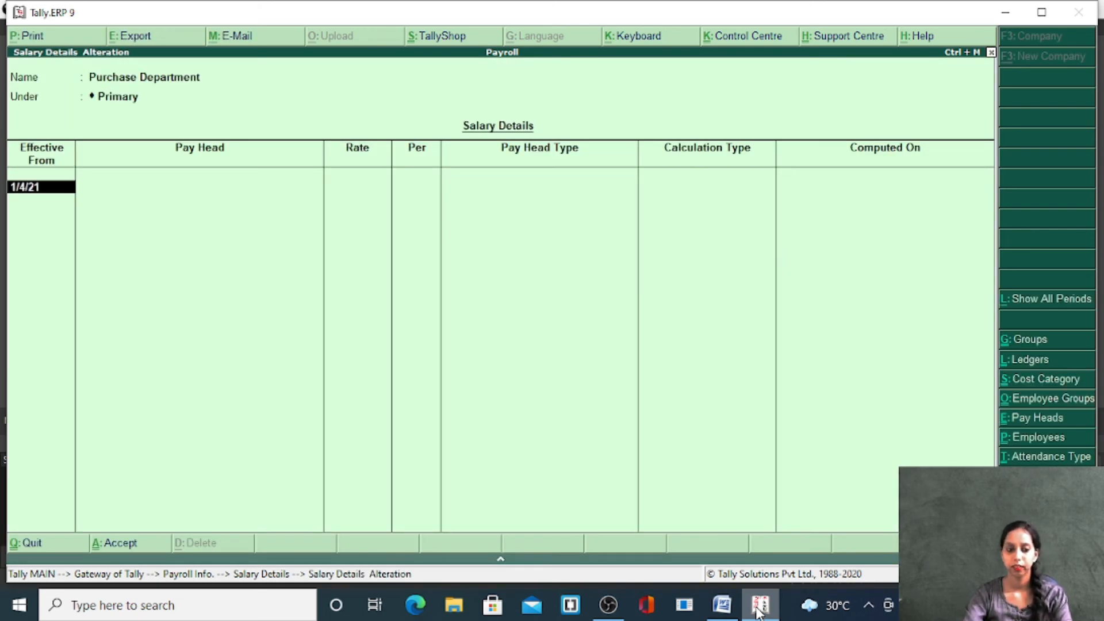
key(Return)
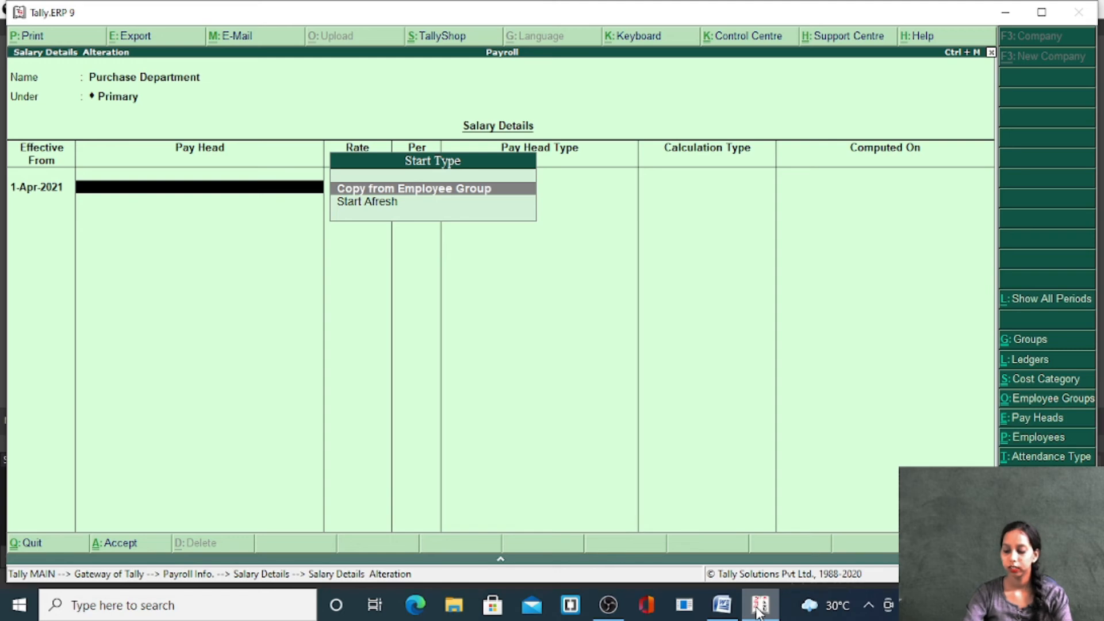
key(Down)
key(Return)
Add the Basic Salary pay head to the Purchase Department salary details with a rate of 32,000 per month.
key(Down)
key(Return)
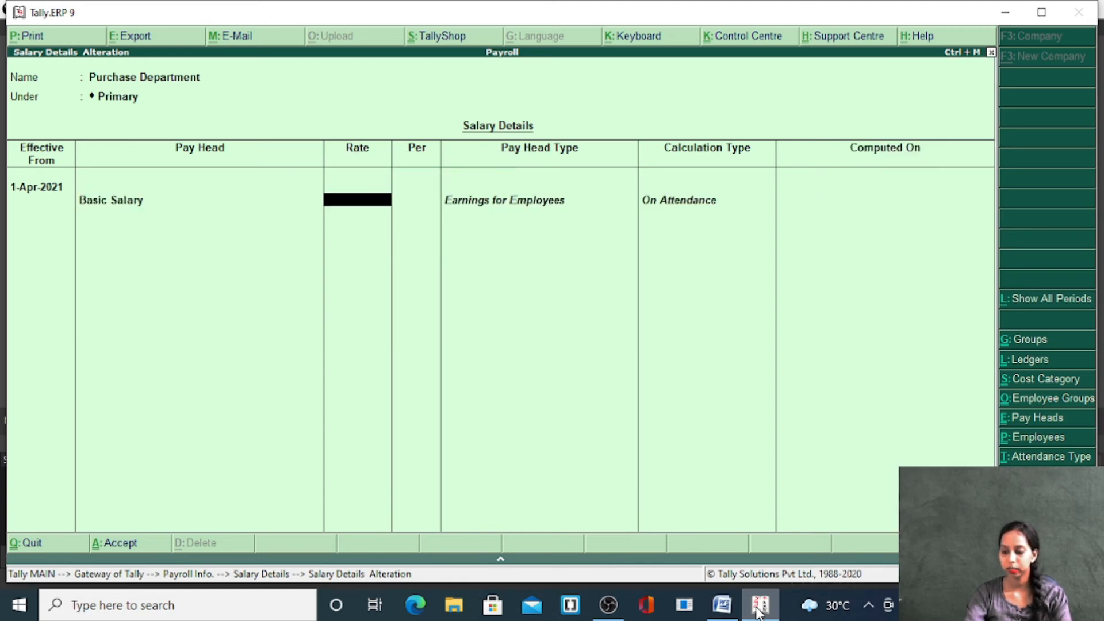
text(32000)
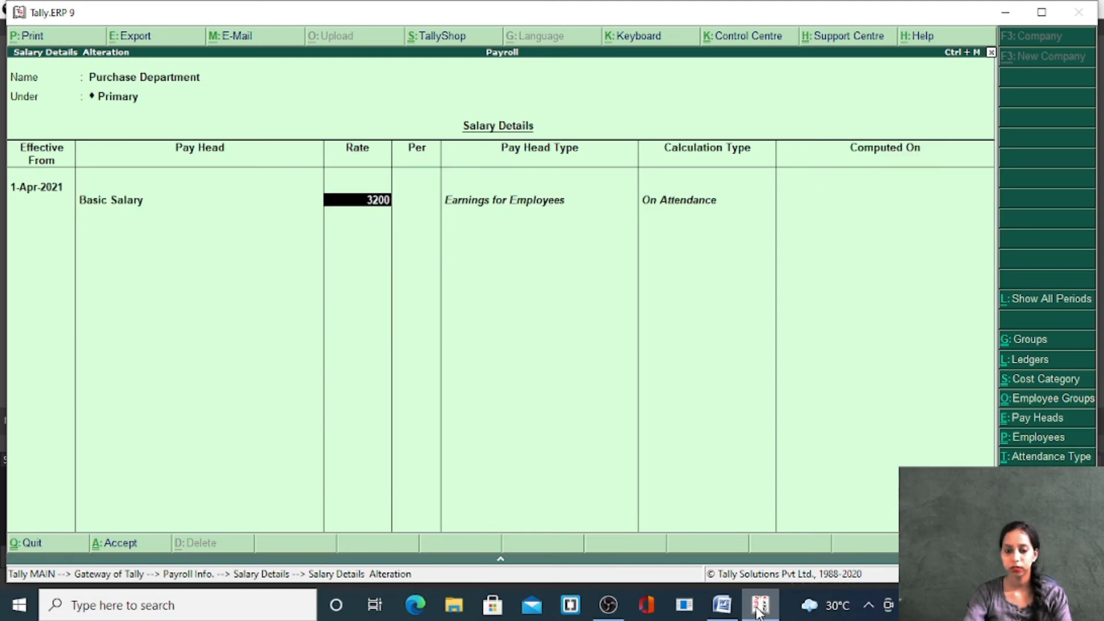
key(Return)
Add the Dearness Allowance, Employee State Insurance and House Rental Allowance pay heads to the Purchase Department salary details.
key(Down)
key(Return)
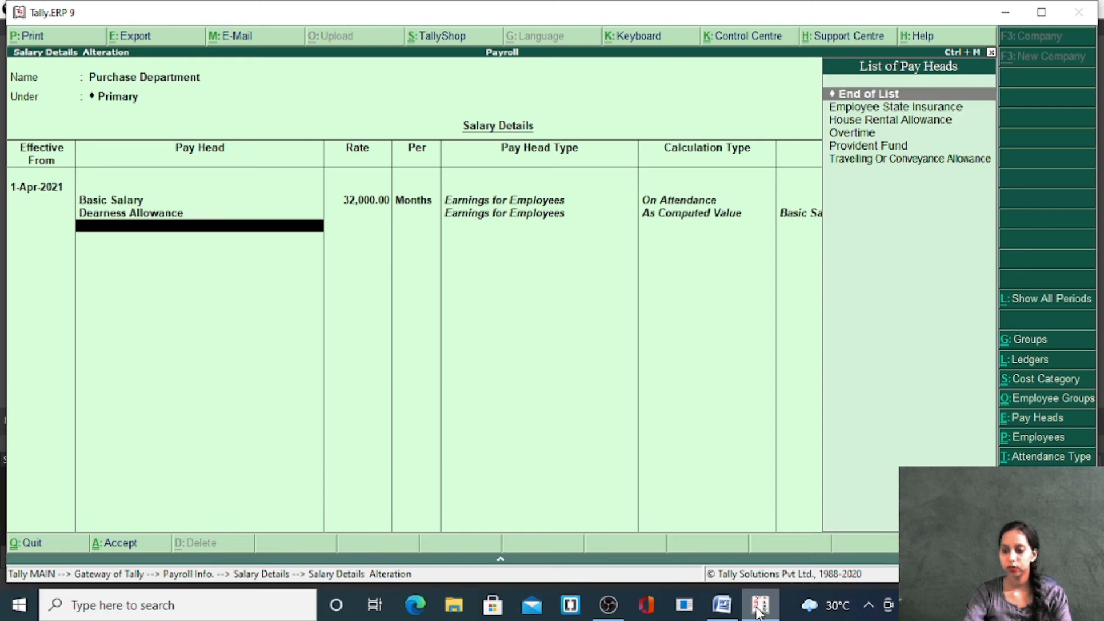
key(Down)
key(Return)
key(Down)
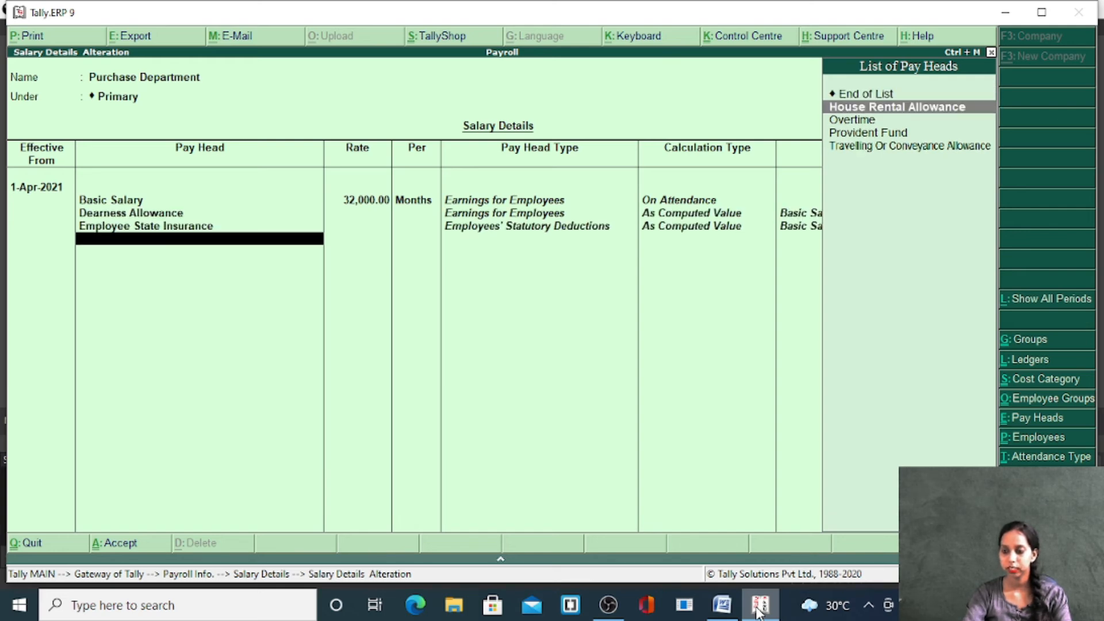
key(Return)
Add the Overtime pay head to the Purchase Department salary details with a rate of 320 per hour.
key(Down)
key(Return)
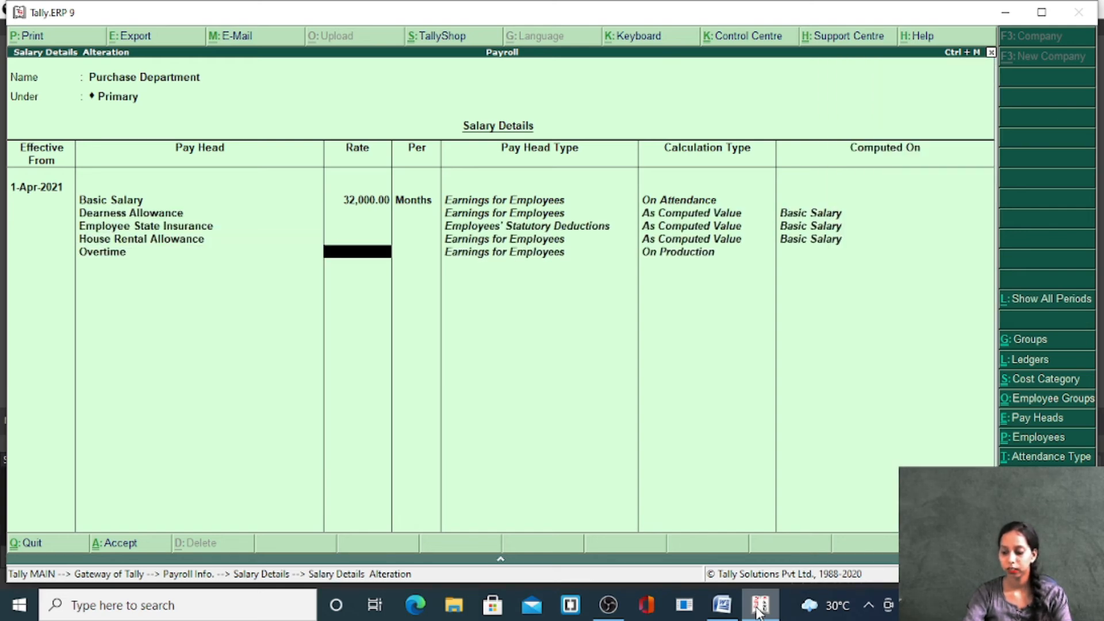
text(320)
key(Return)
key(Return)
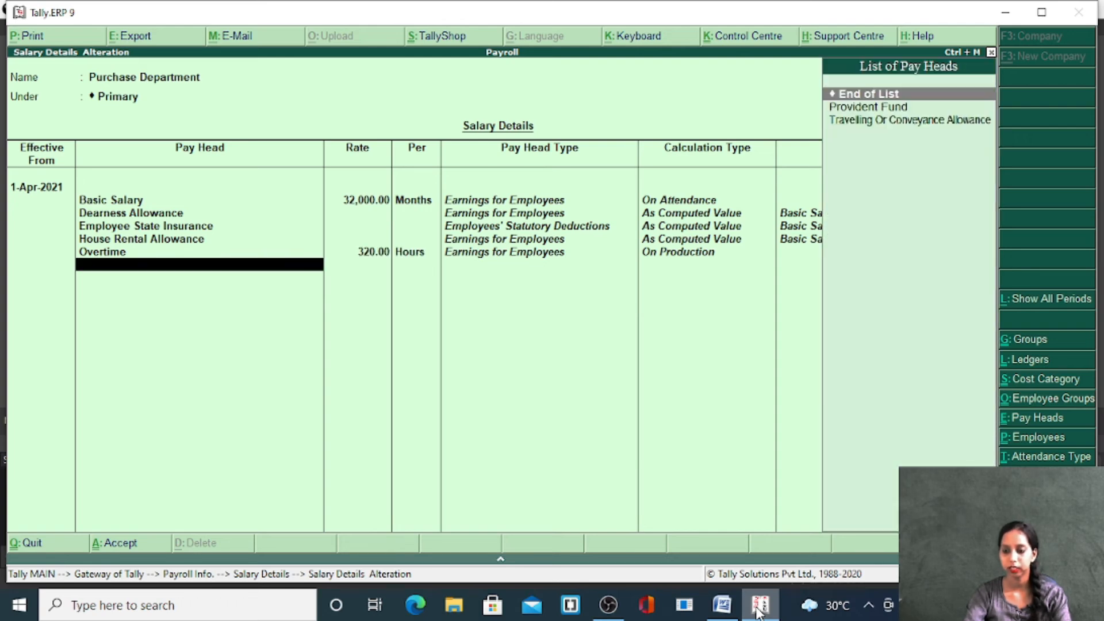
Add Provident Fund and Travelling Or Conveyance Allowance at 200 per day to the Purchase Department salary details and save them.
key(Down)
key(Return)
key(Down)
key(Return)
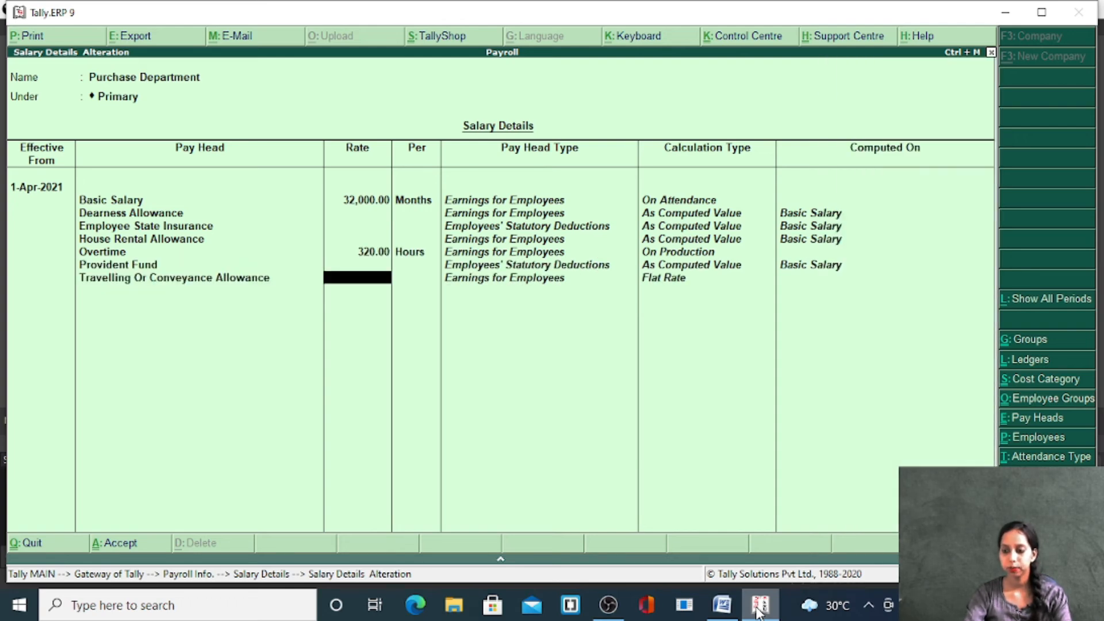
text(200)
key(Return)
key(Return)
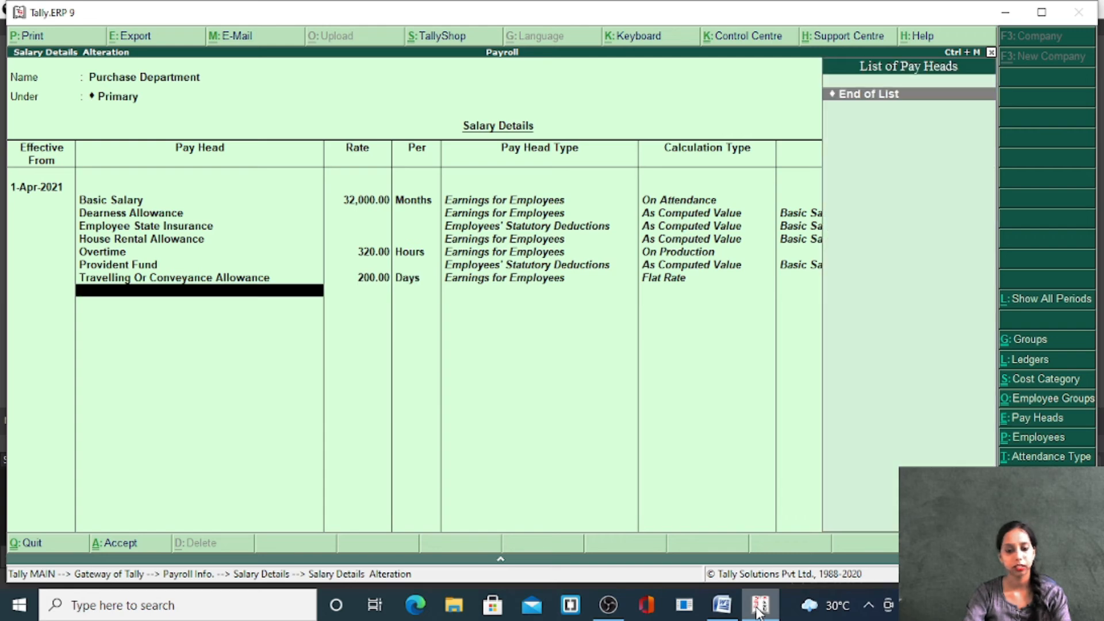
key(Return)
key(Return)
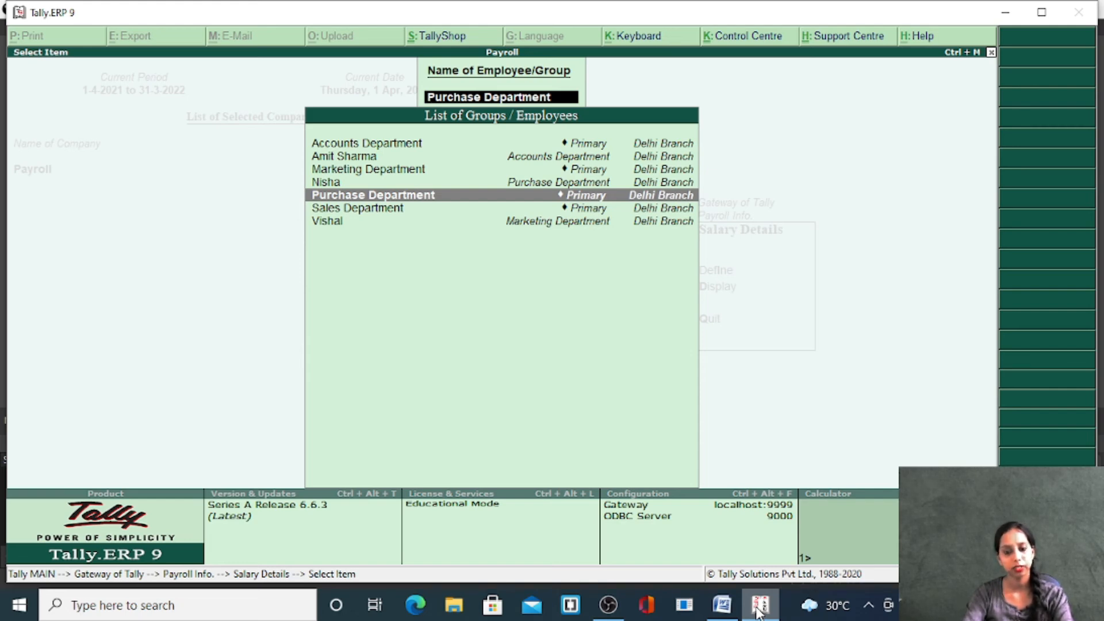
Open the Accounts Department employee's salary details and copy them from the parent value, effective from 1-Apr-2021.
key(Up)
key(Up)
key(Up)
key(Return)
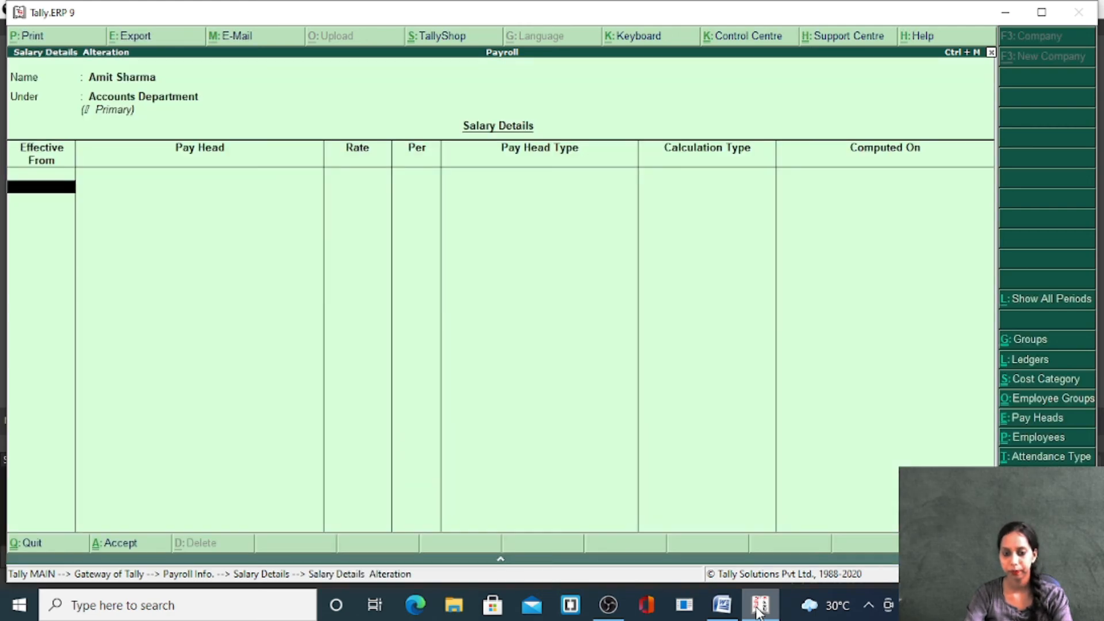
text(1/4/21)
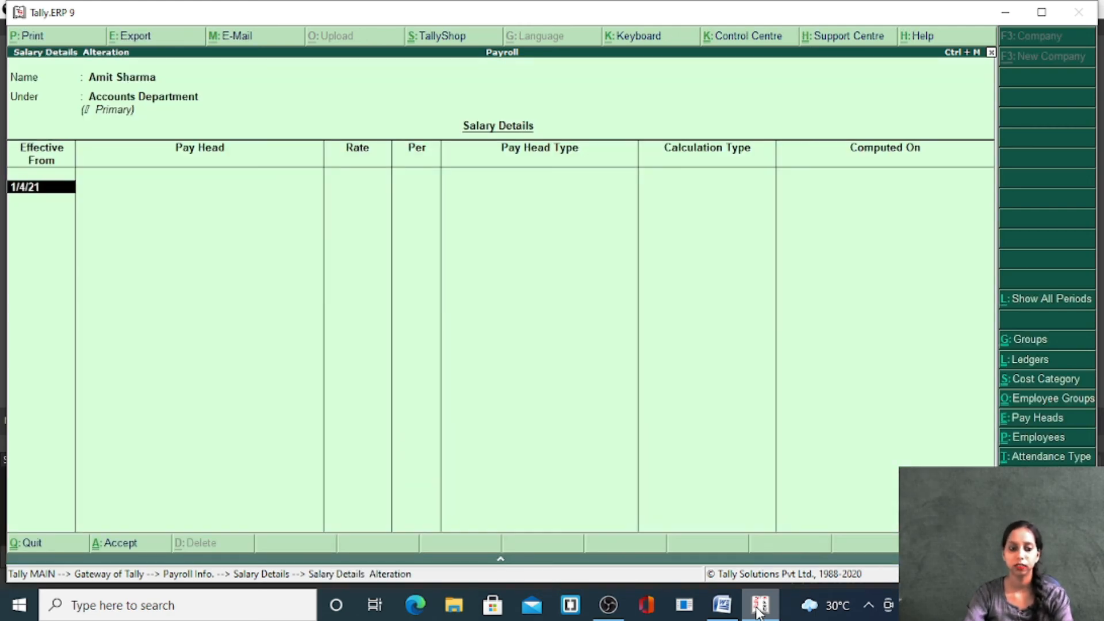
key(Return)
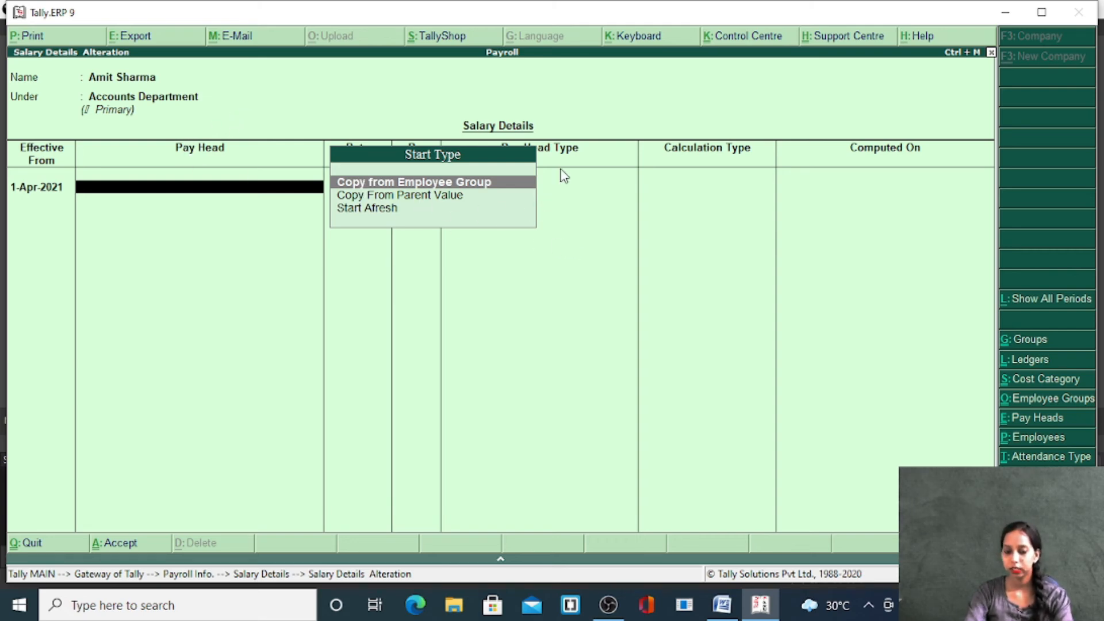
key(Down)
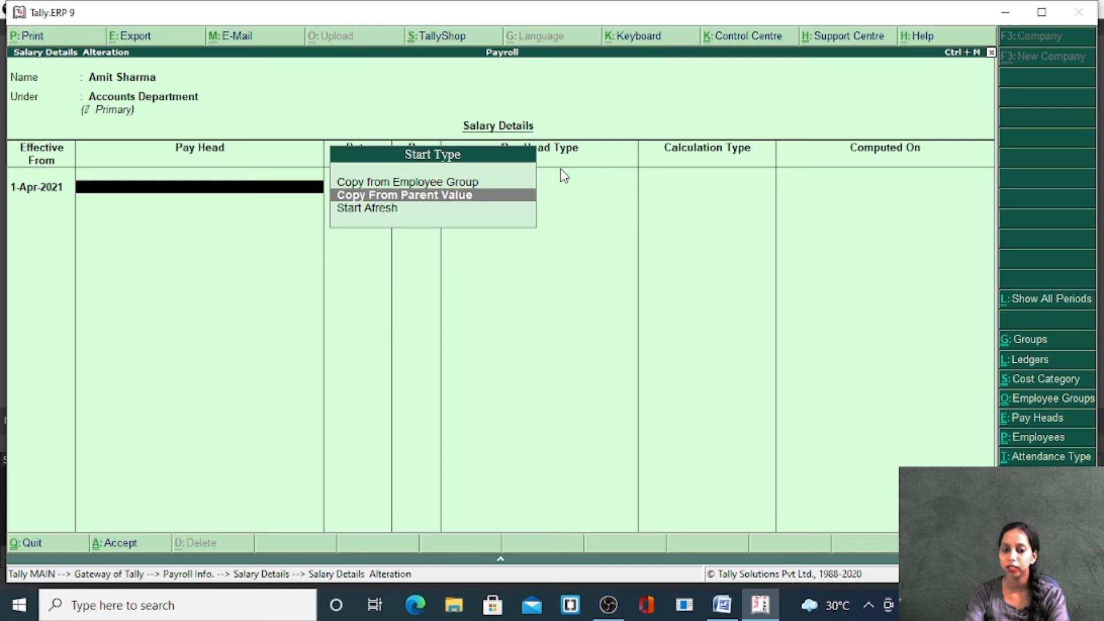
key(Return)
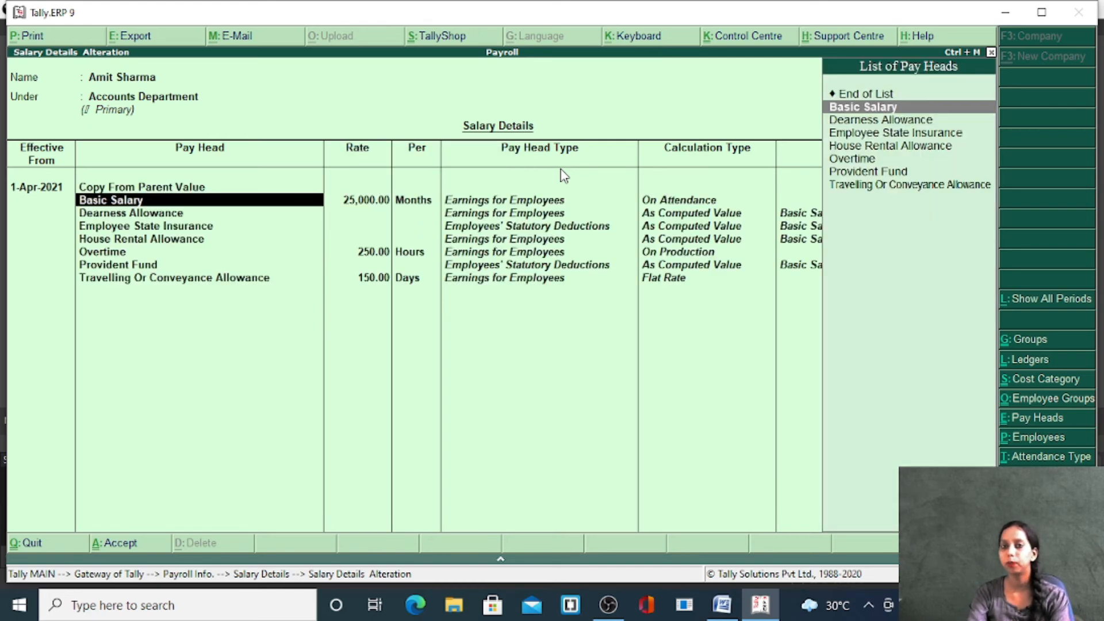
Accept all copied pay heads and rates for the Accounts Department employee and save the salary details.
key(Return)
key(Return)
key(Return)
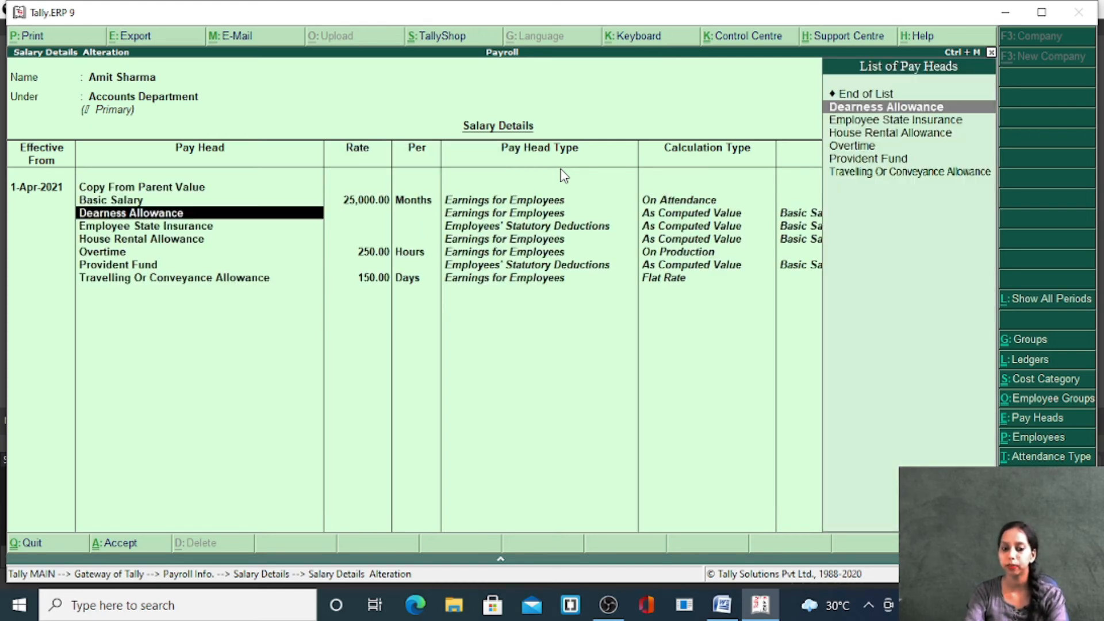
key(Return)
key(Return)
key(Return)
key(Return)
key(Return)
key(Return)
key(Return)
key(Return)
key(Return)
key(Return)
key(Return)
key(Return)
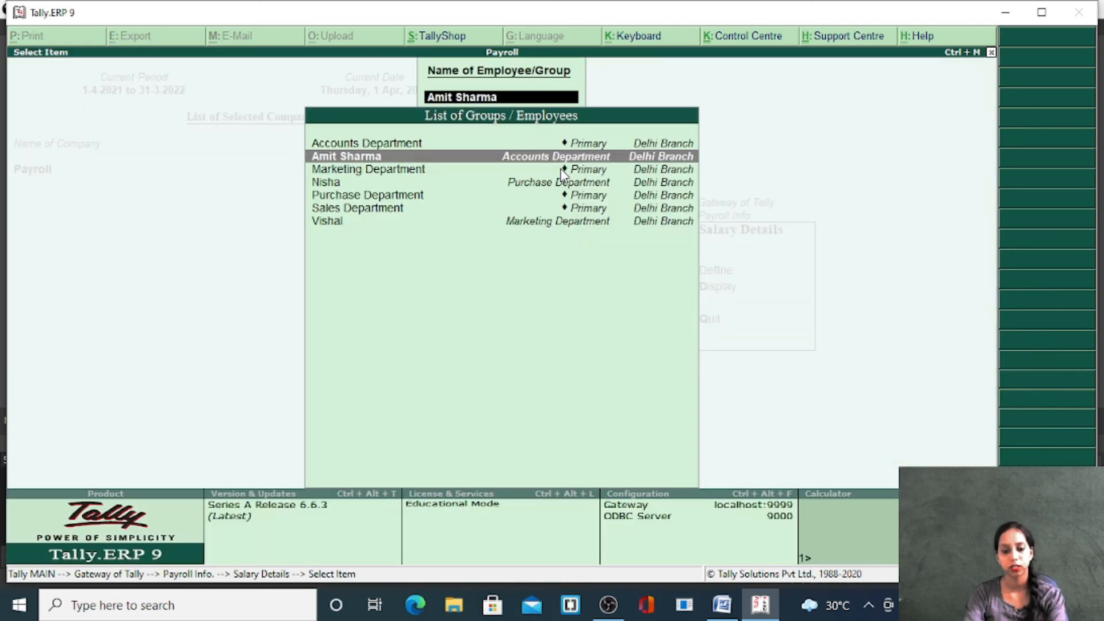
Open the Purchase Department employee's salary details and copy them from the parent value, effective from 1-Apr-2021.
key(Down)
key(Down)
key(Escape)
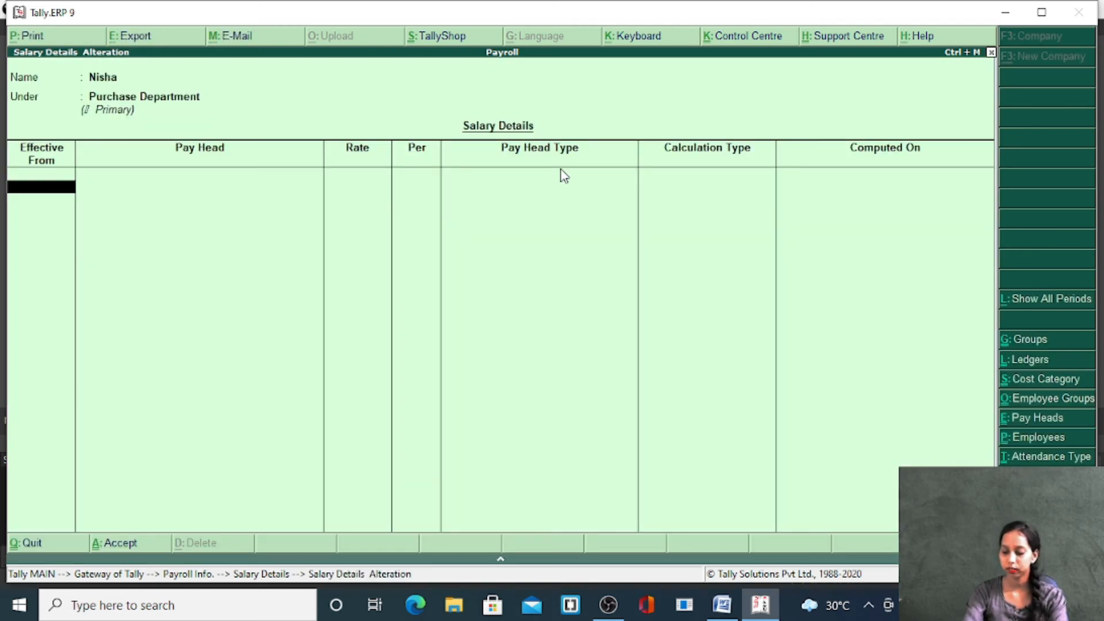
text(1/4/21)
key(Return)
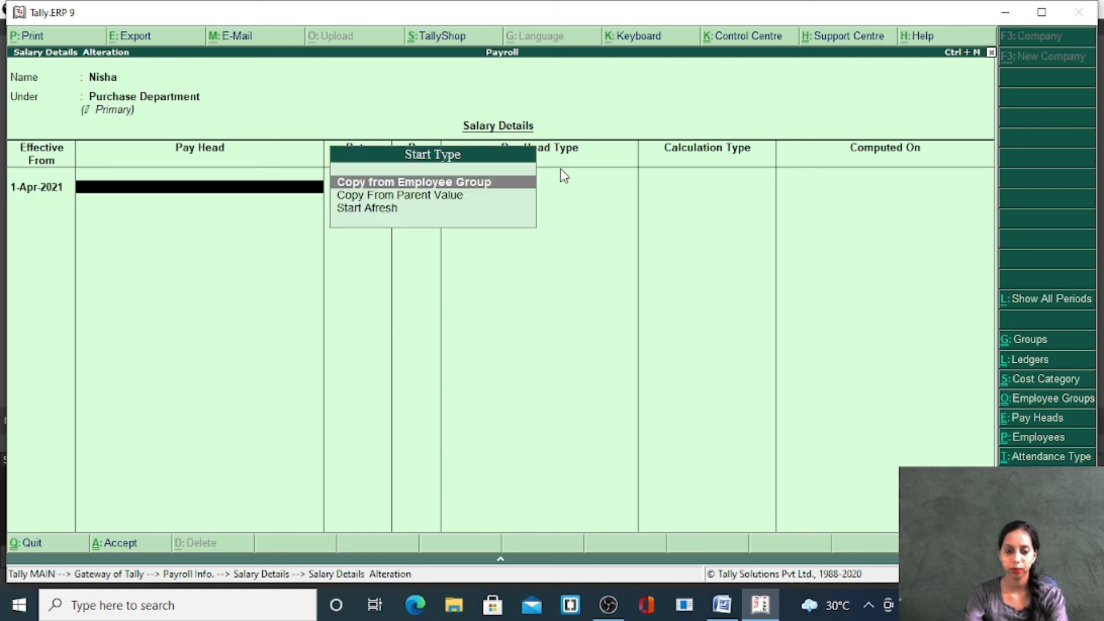
key(Down)
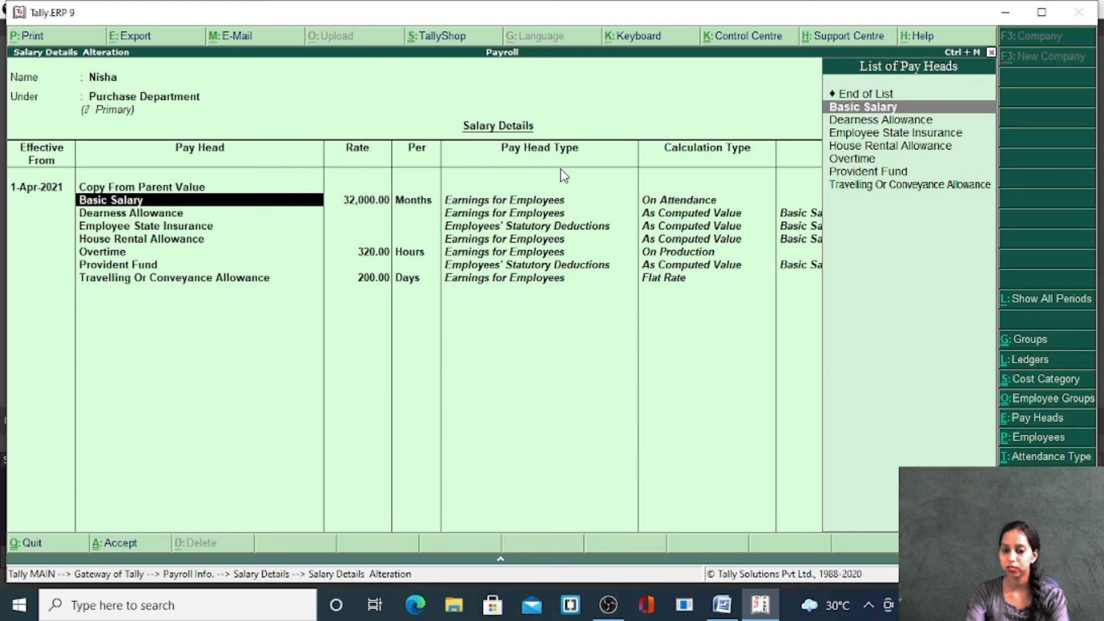
Accept all copied pay heads and rates for the Purchase Department employee and save the salary details.
key(Return)
key(Return)
key(Return)
key(Return)
key(Return)
key(Return)
key(Return)
key(Return)
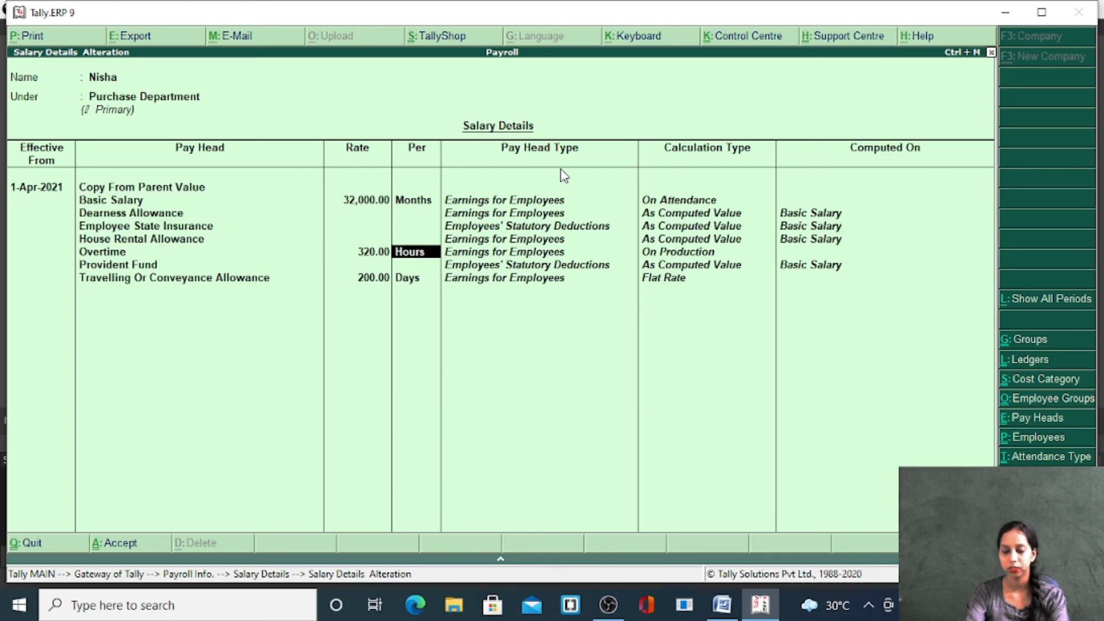
key(Return)
key(Return)
key(Return)
key(Return)
key(Return)
key(Return)
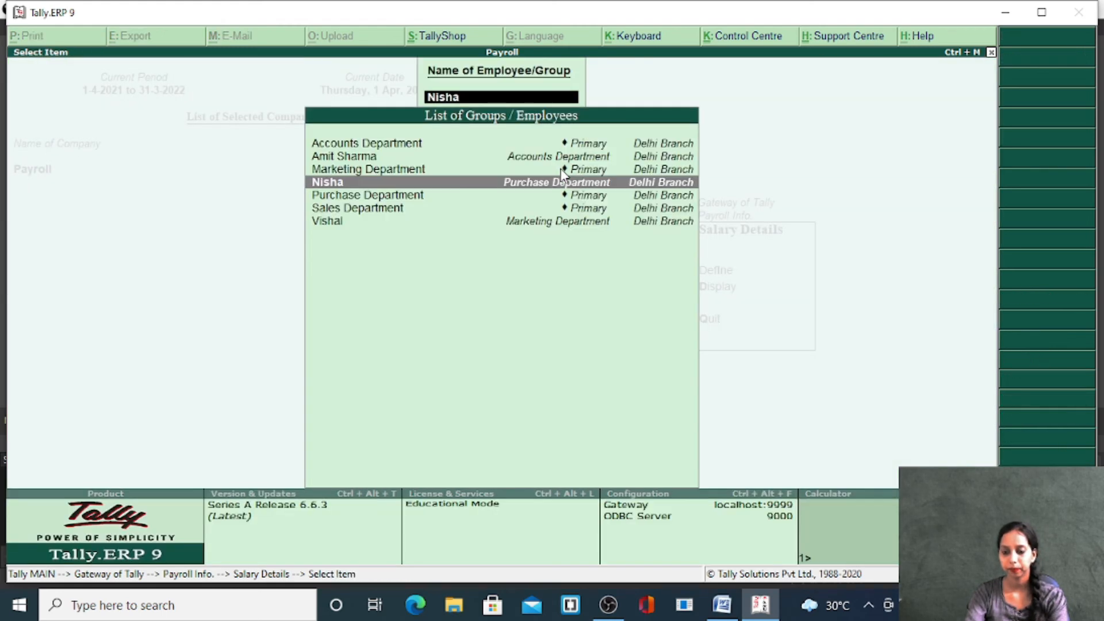
Open the Marketing Department employee's salary details and copy them from the parent value, effective from 1-Apr-2021.
key(Down)
key(Down)
key(Down)
key(Return)
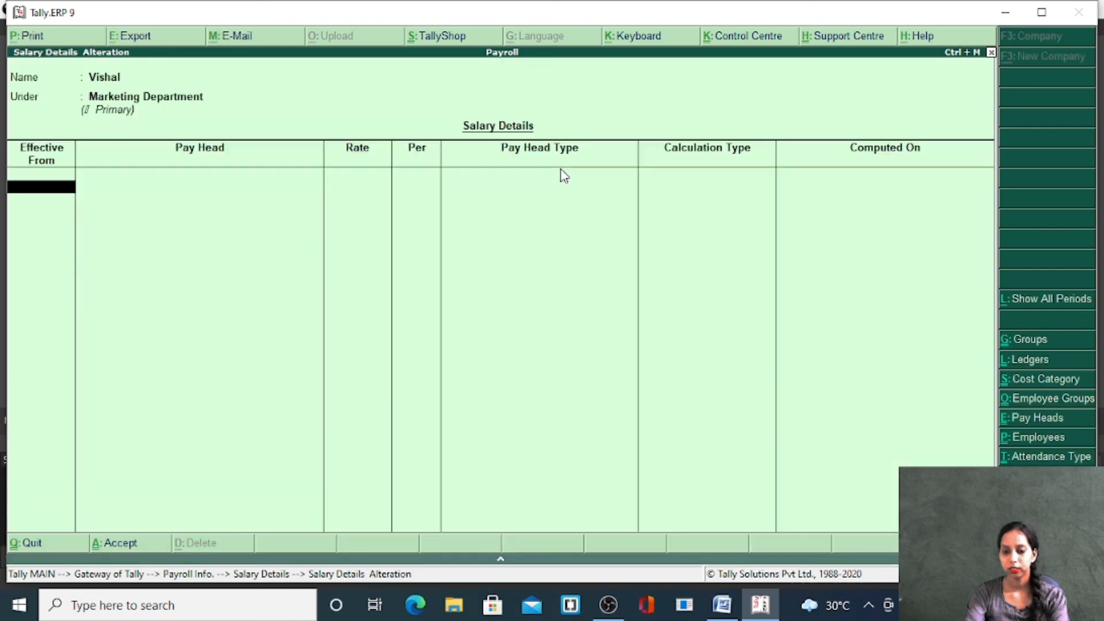
text(1/4/21)
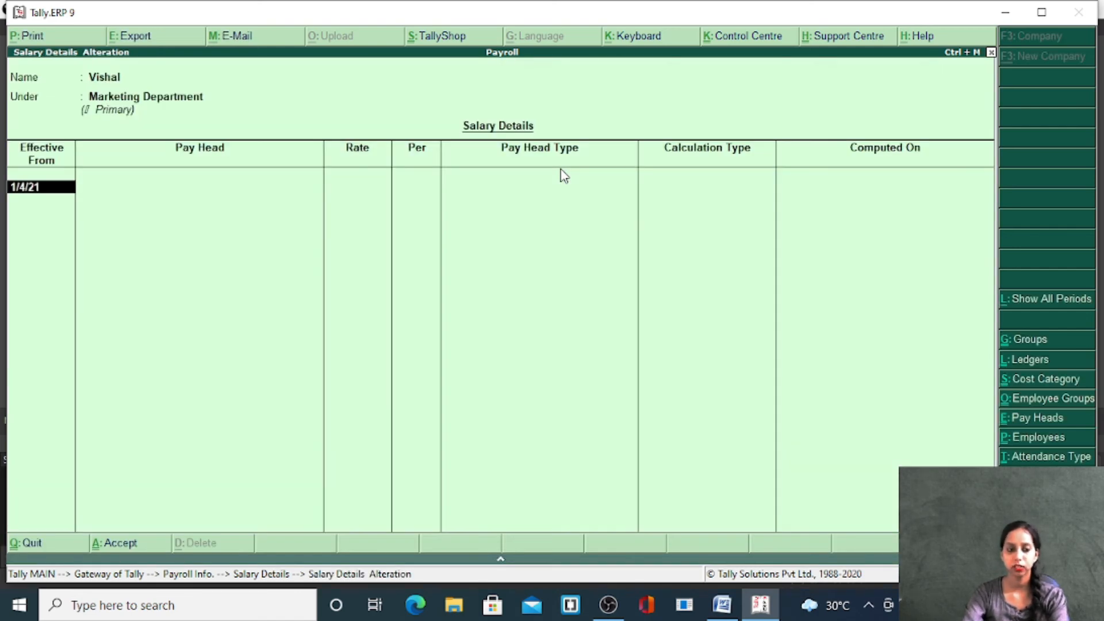
key(Return)
key(Down)
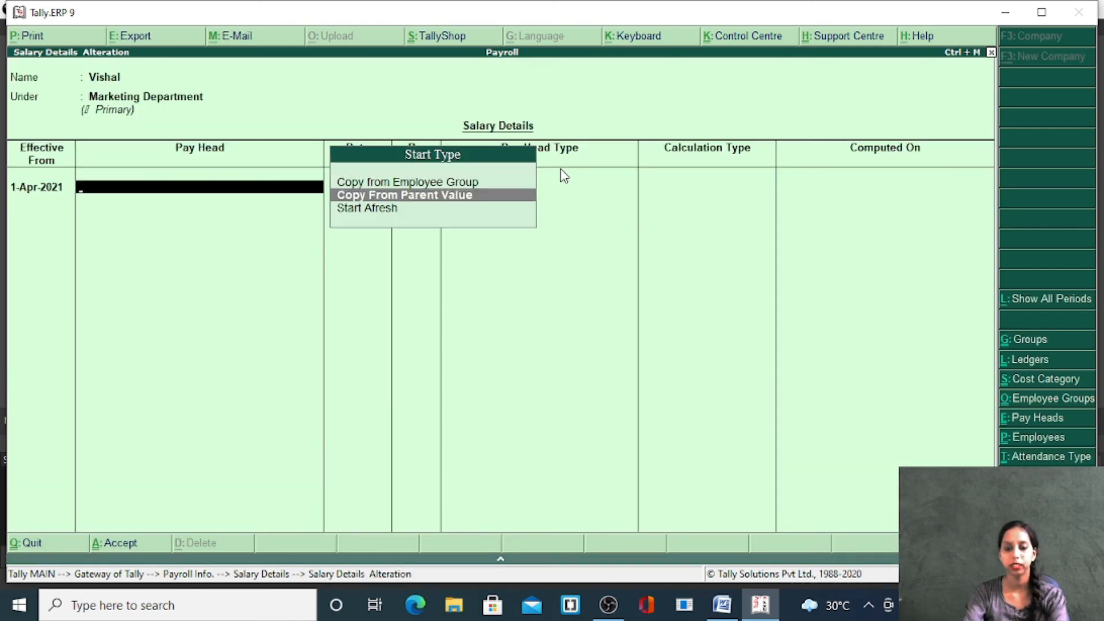
key(Return)
Accept all copied pay heads and rates for the Marketing Department employee and save the salary details.
key(Return)
key(Return)
key(Return)
key(Return)
key(Return)
key(Return)
key(Return)
key(Return)
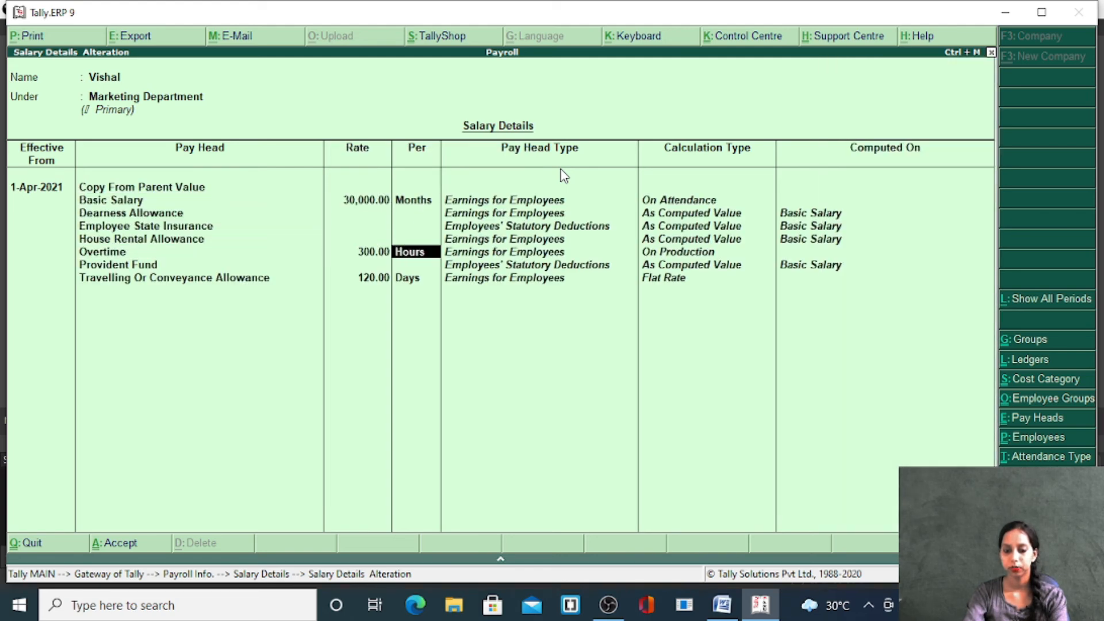
key(Return)
key(Return)
key(Return)
key(Return)
key(Return)
key(Return)
key(Return)
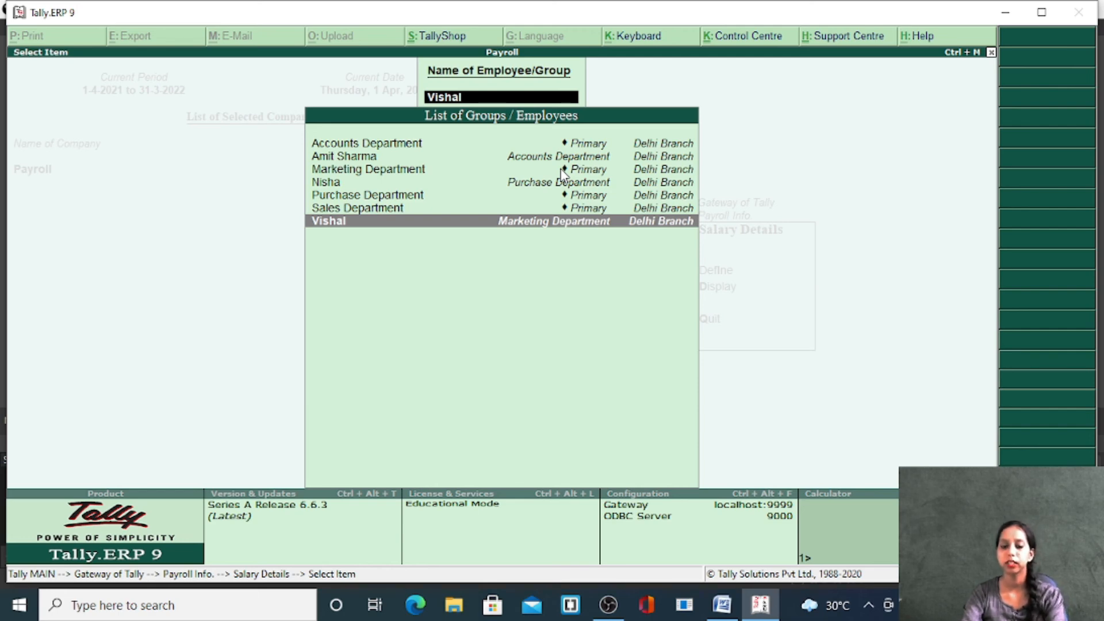
Leave the salary details for the Gateway of Tally and open a new Attendance voucher.
key(Escape)
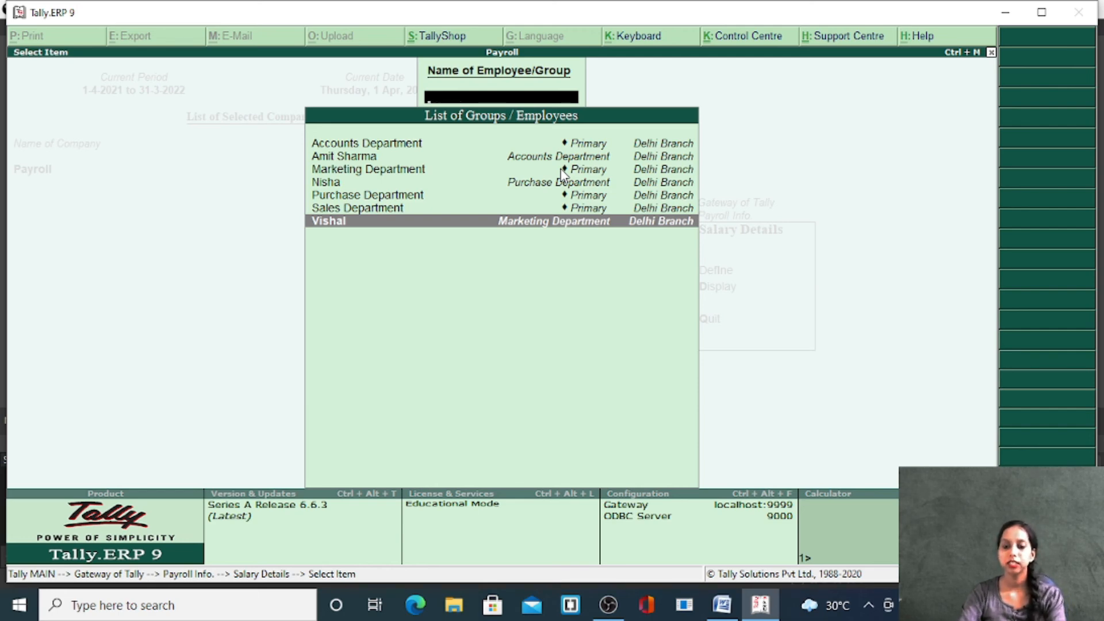
key(Escape)
key(Escape)
key(Escape)
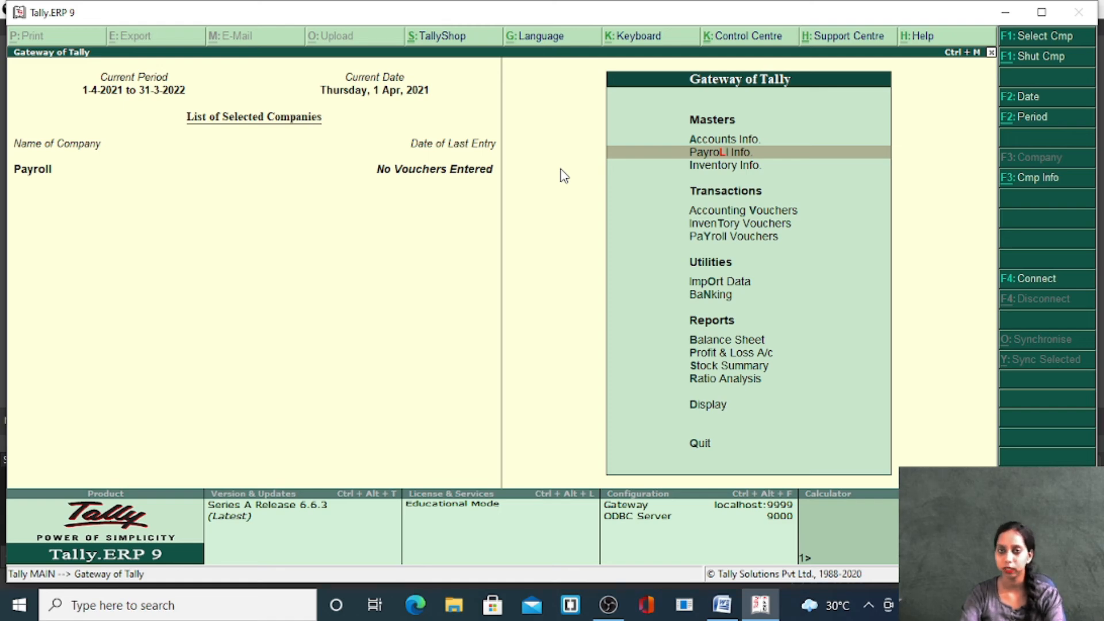
key(Down)
key(Down)
key(Down)
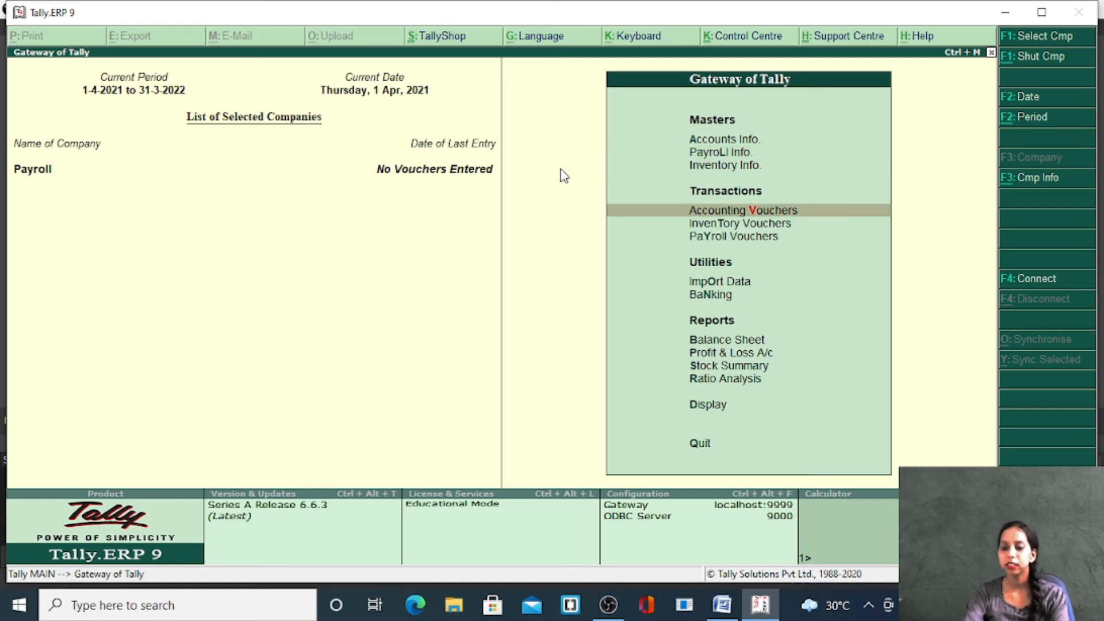
key(Return)
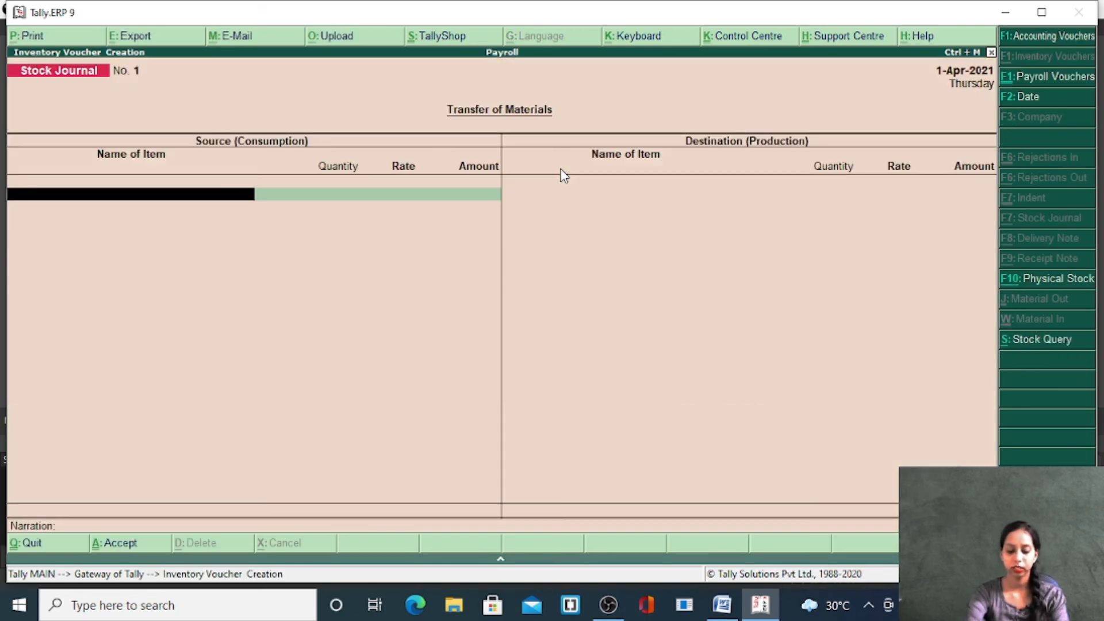
key(ctrl+F5)
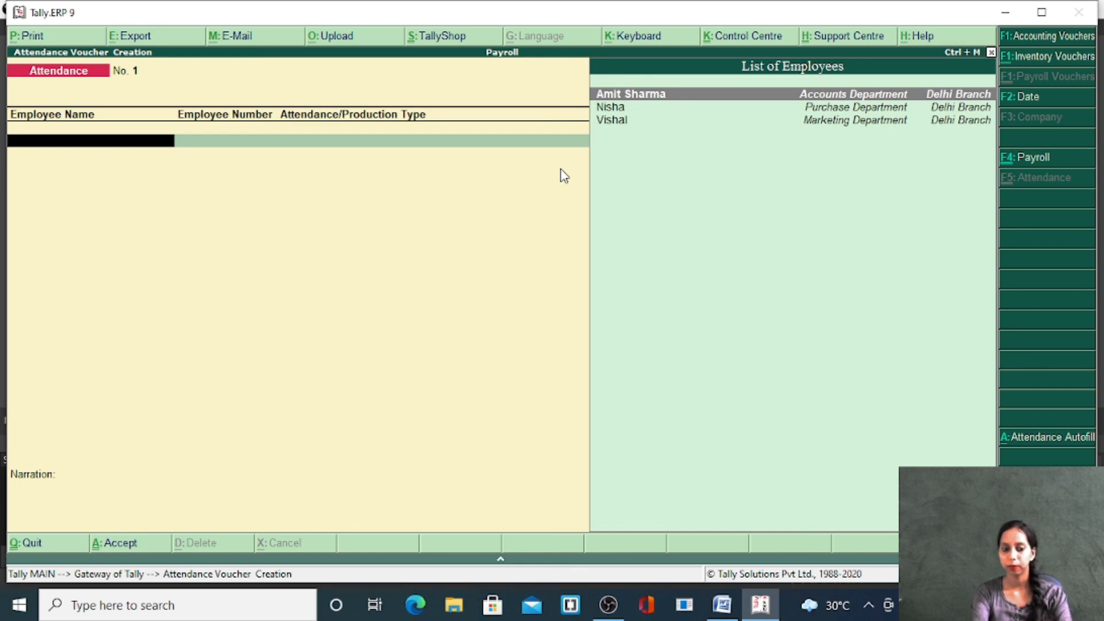
Record 1 day of Absent for the Accounts Department employee in the Attendance voucher.
key(Return)
key(Return)
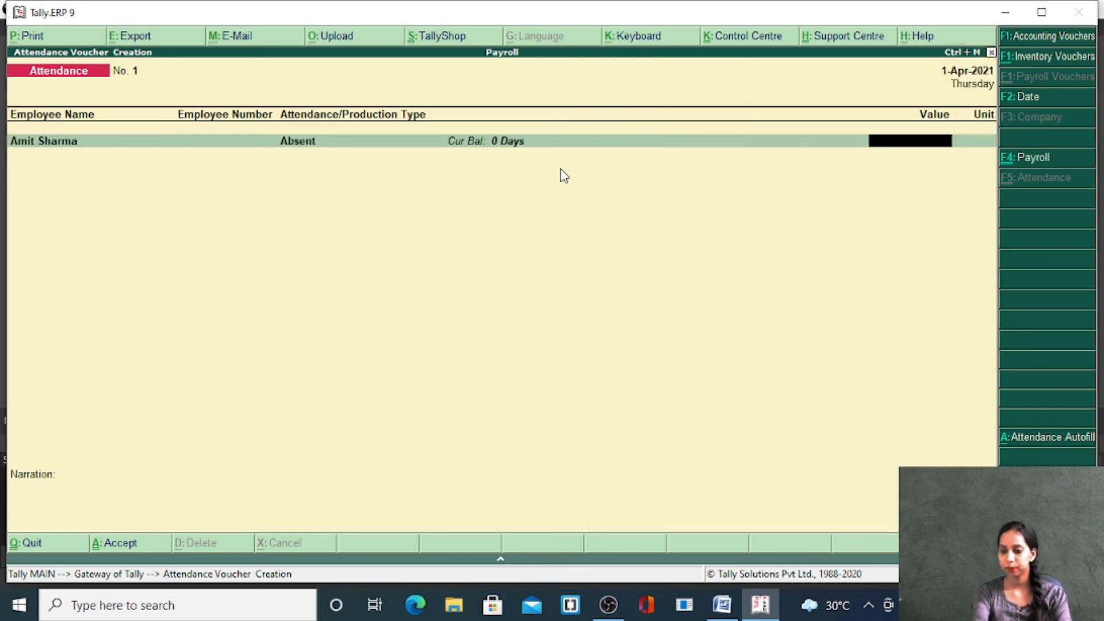
text(1)
key(Return)
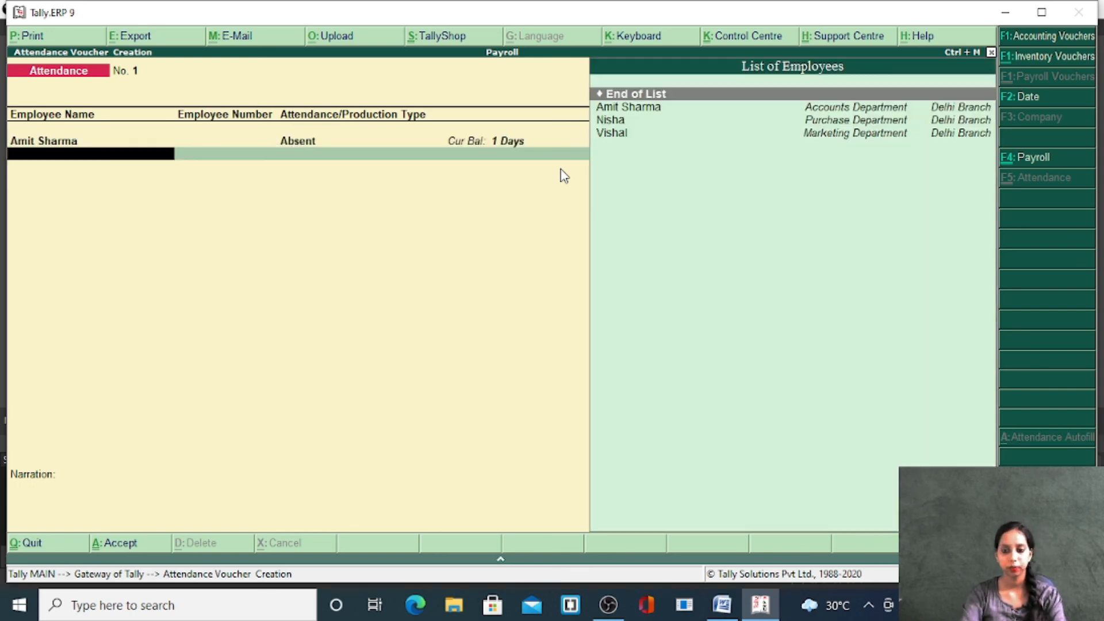
Record 29 days of Present for the Accounts Department employee on the voucher's second line.
key(Down)
key(Return)
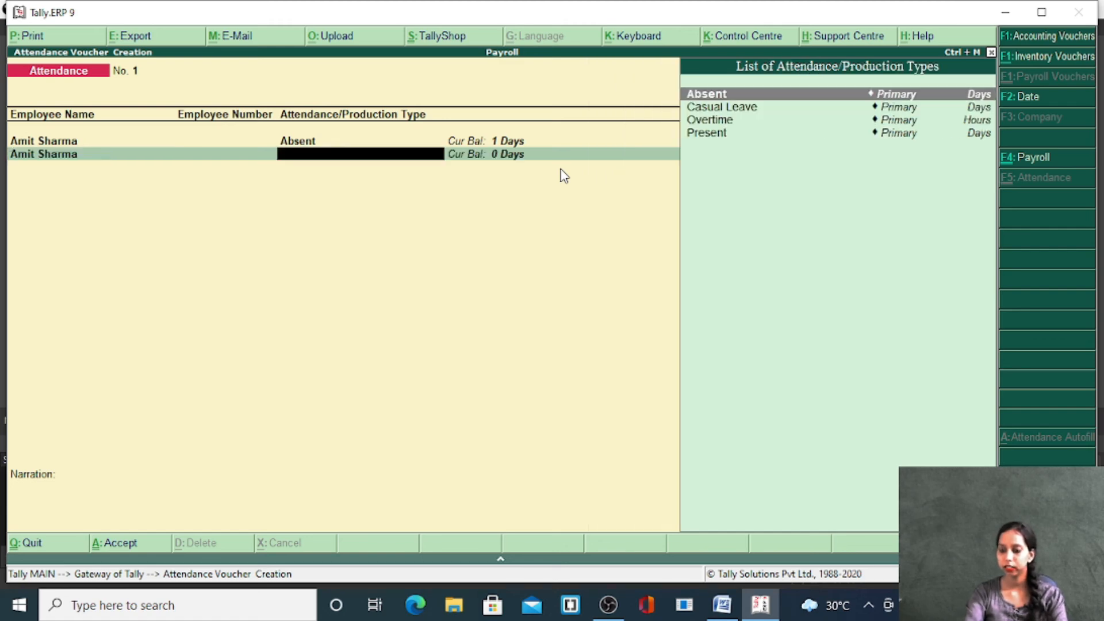
key(Down)
key(Down)
key(Down)
key(Return)
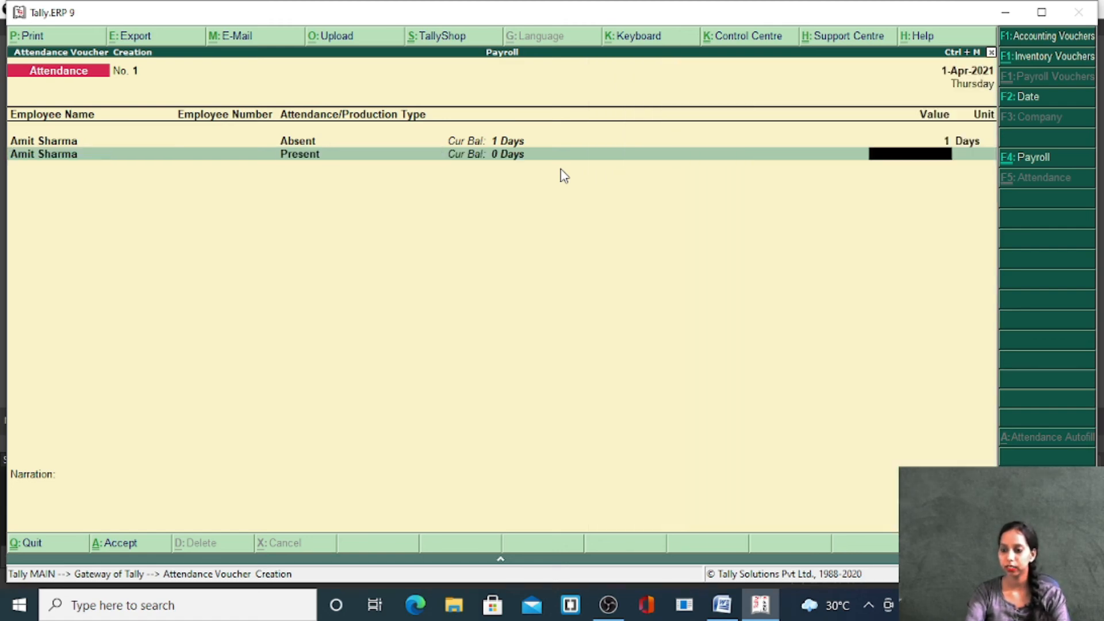
text(29)
key(Return)
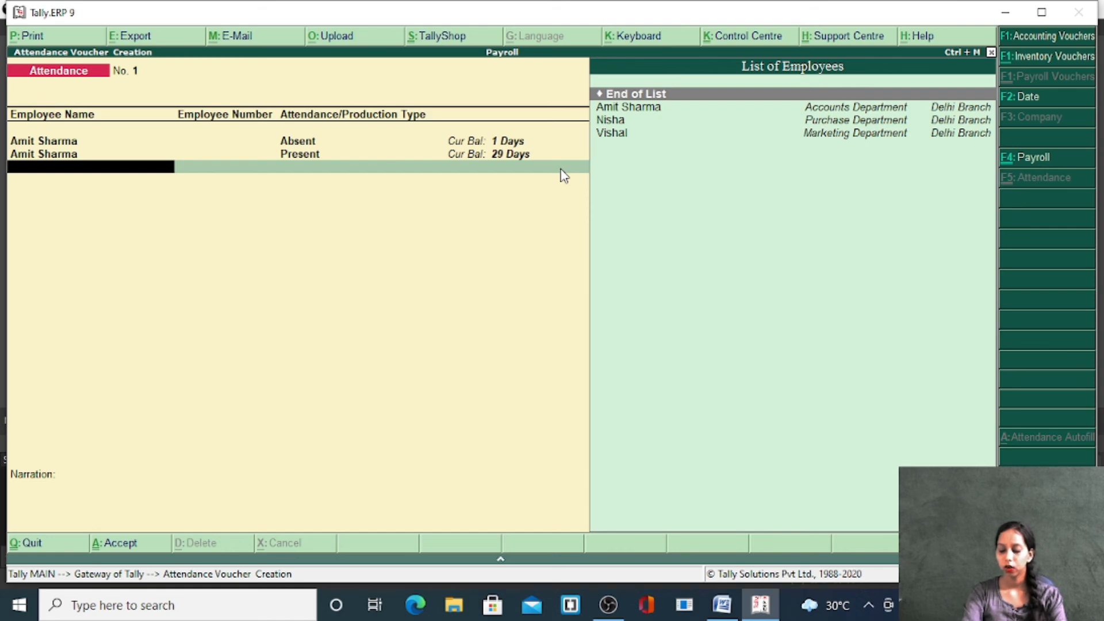
Record 5 hours of Overtime for the Accounts Department employee on the voucher's third line.
key(Down)
key(Return)
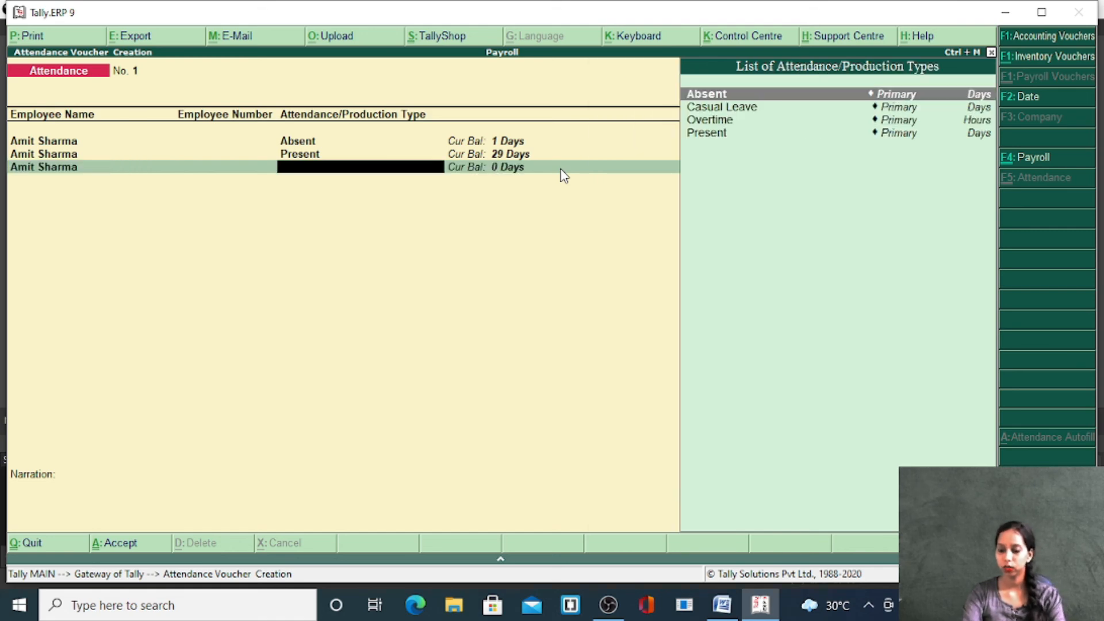
key(Down)
key(Down)
key(Return)
text(5)
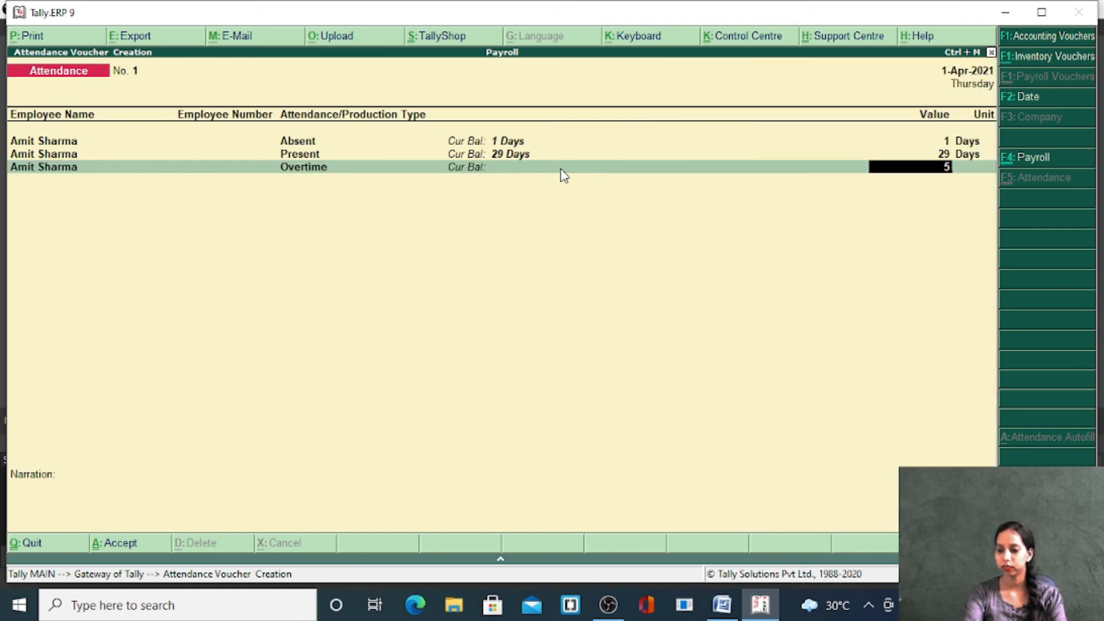
key(Return)
key(Return)
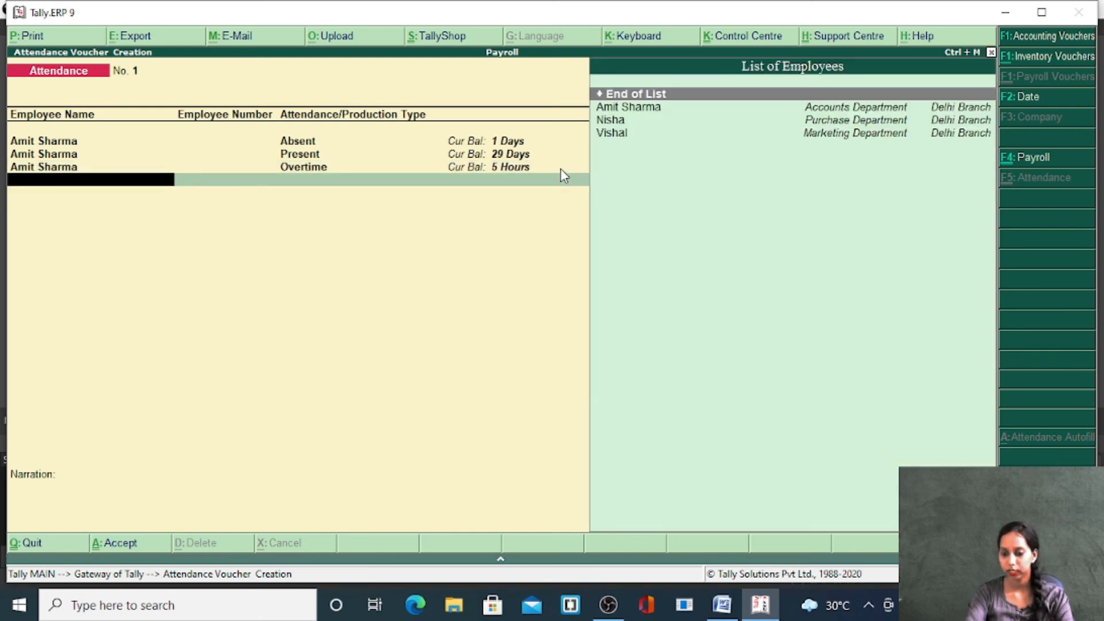
Record 2 days of Absent for the Purchase Department employee in the Attendance voucher.
key(Down)
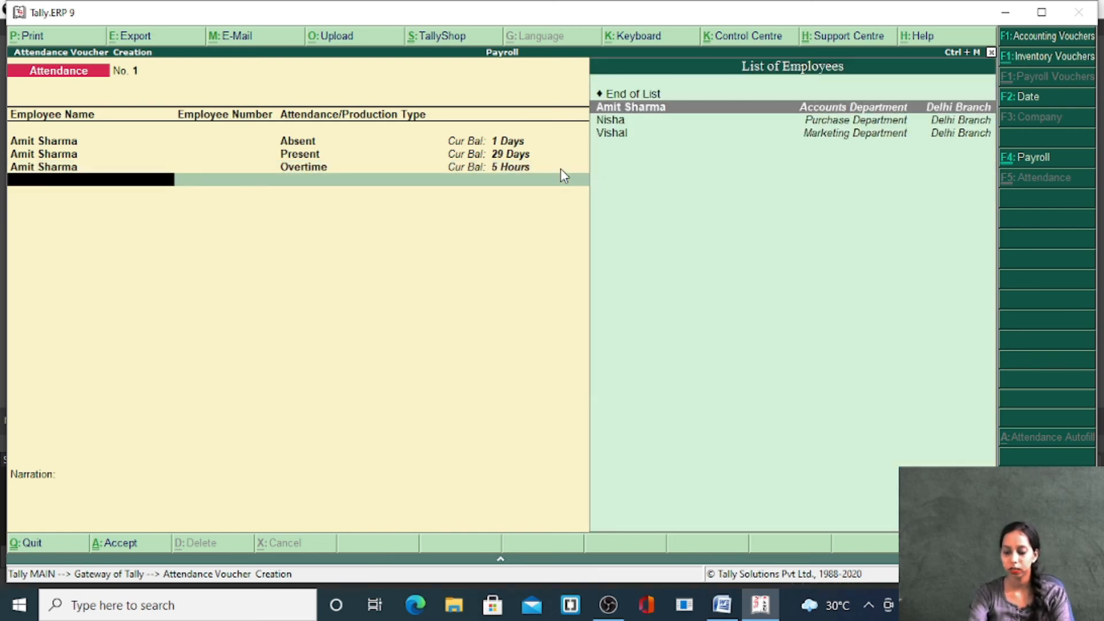
key(Down)
key(Return)
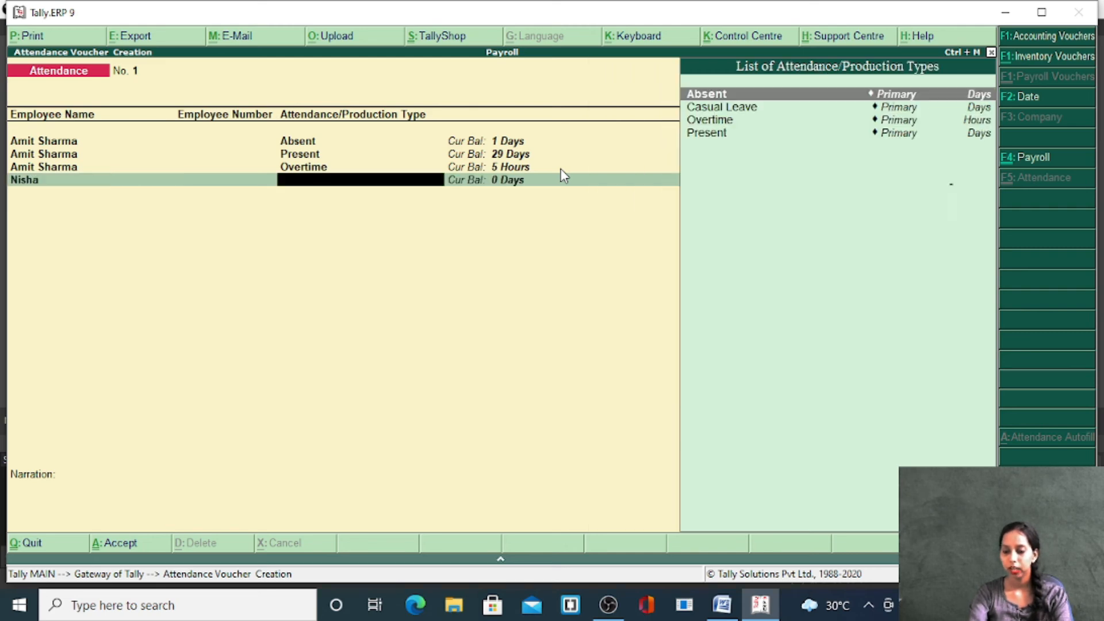
key(Return)
text(2)
key(Return)
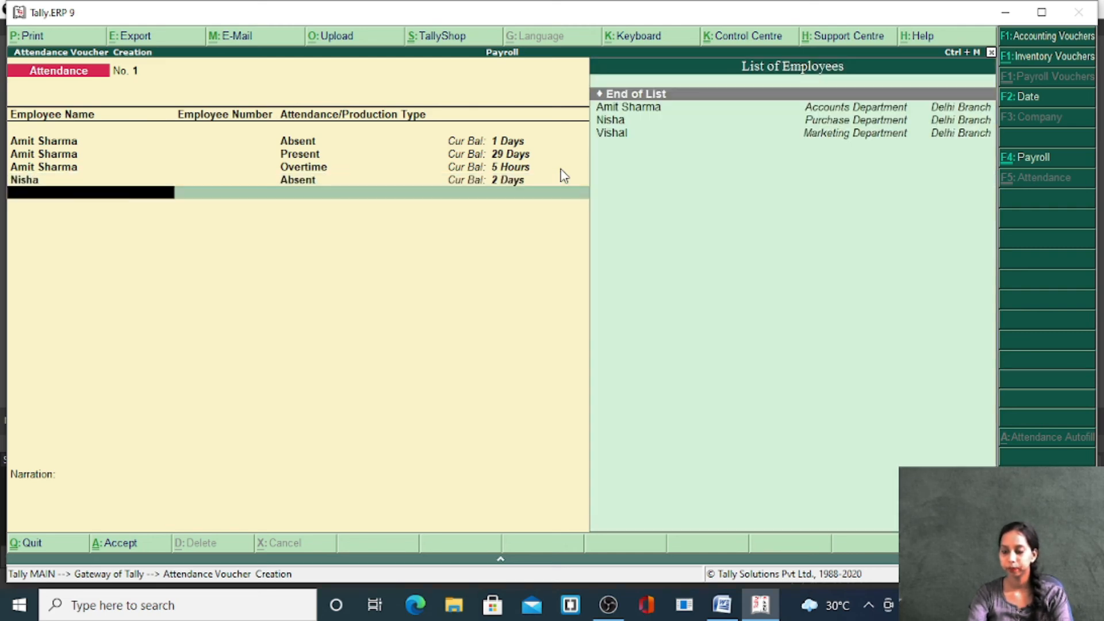
Record 1 day of Casual Leave for the Purchase Department employee on the next attendance line.
key(Down)
key(Down)
key(Return)
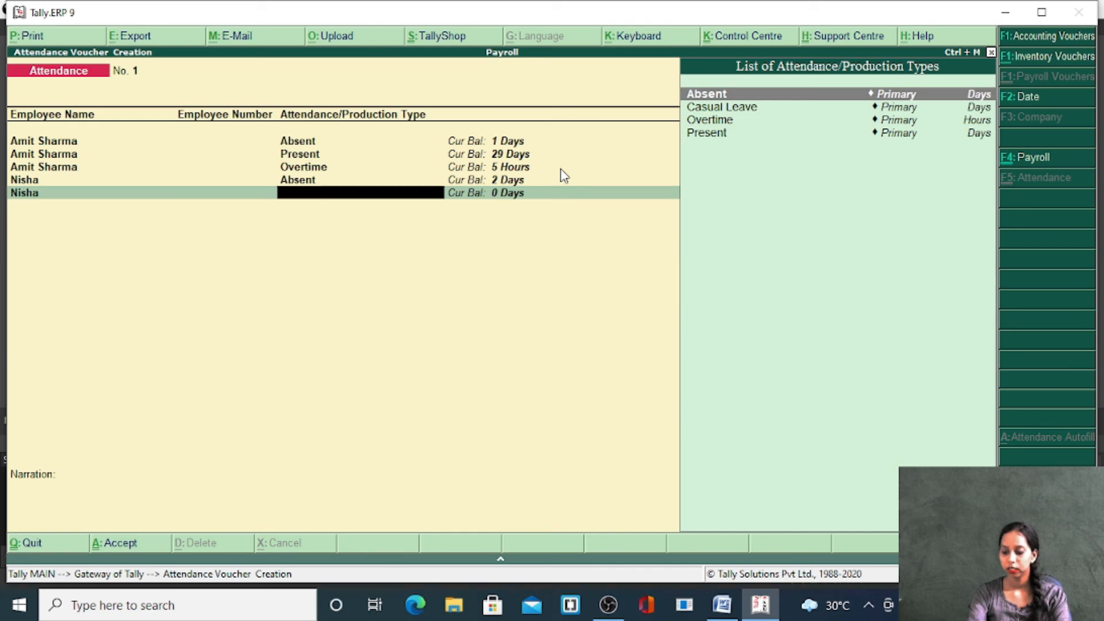
key(Down)
text(s)
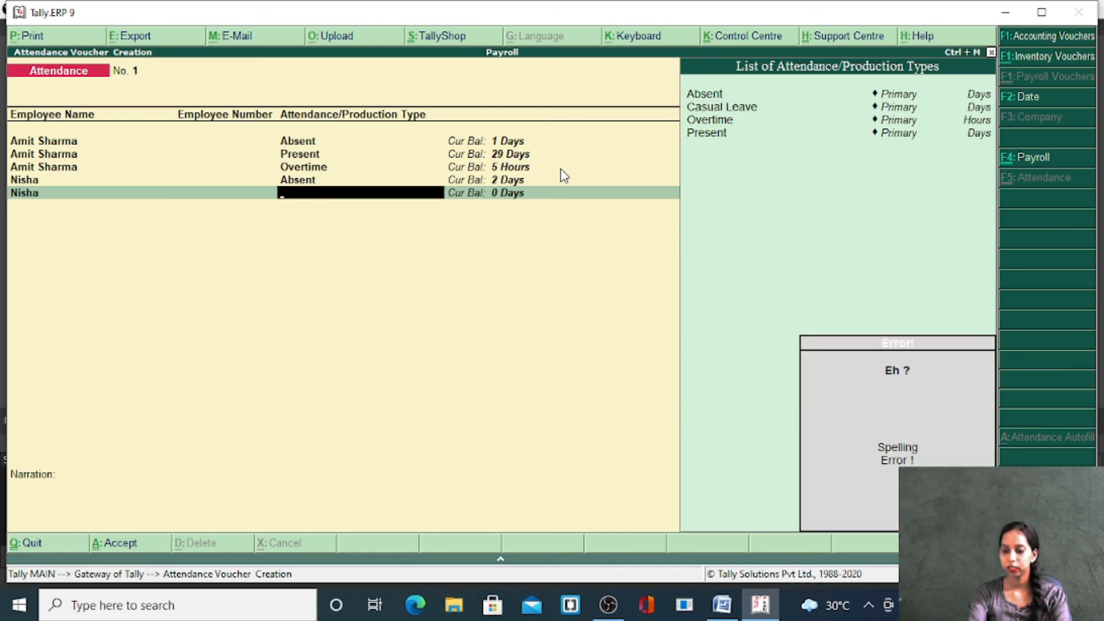
key(Return)
text(1)
key(Return)
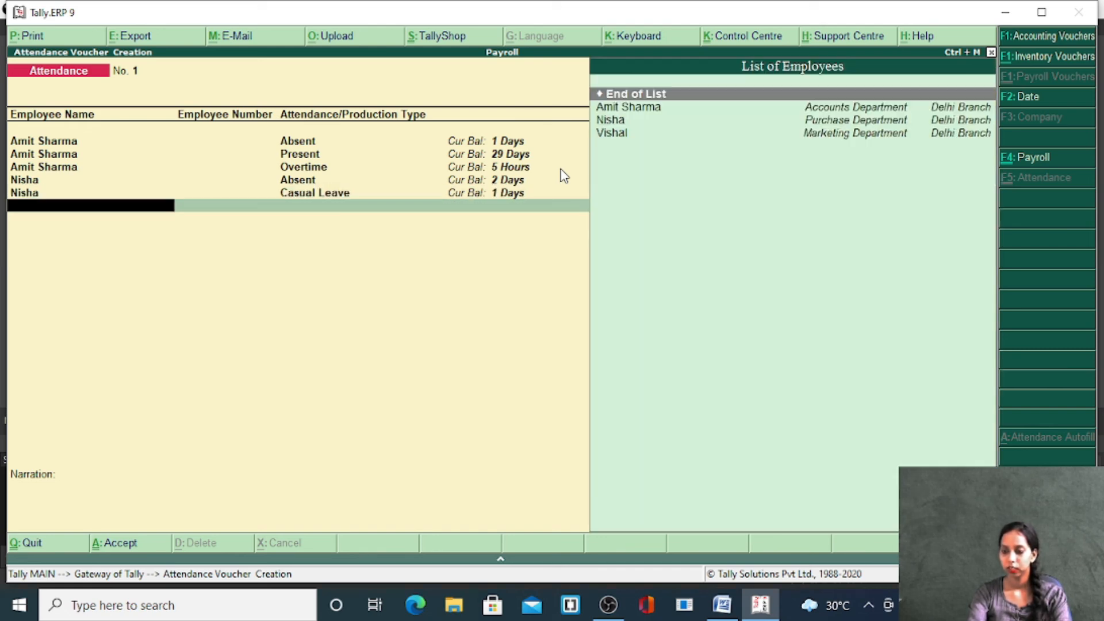
Record 27 days of Present for the Purchase Department employee on the voucher's sixth line.
key(Down)
key(Down)
key(Return)
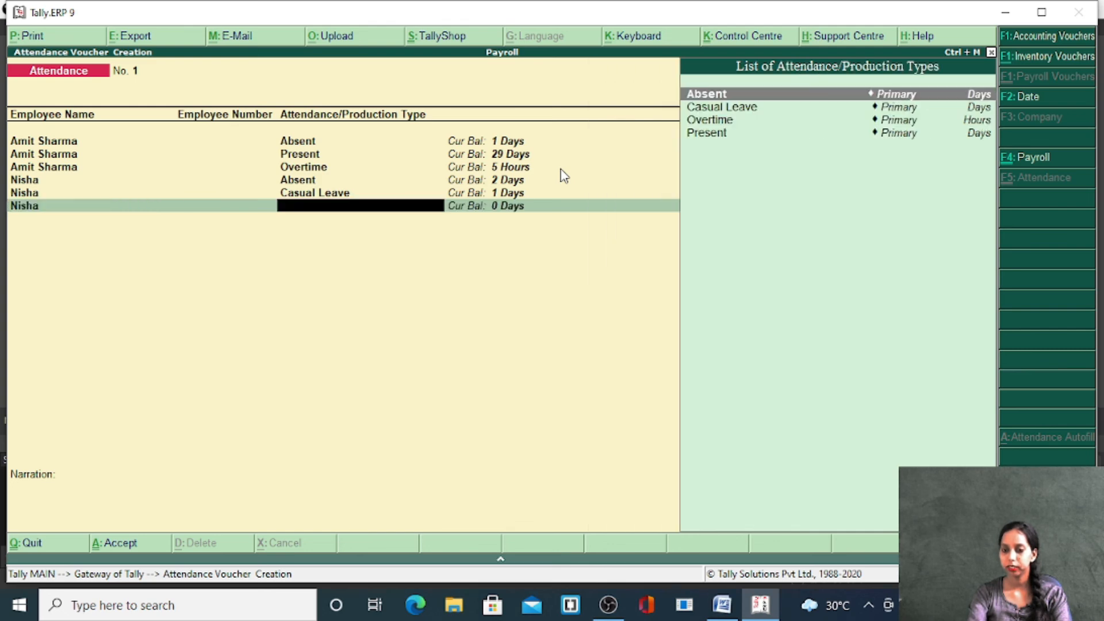
key(Down)
key(Down)
key(Down)
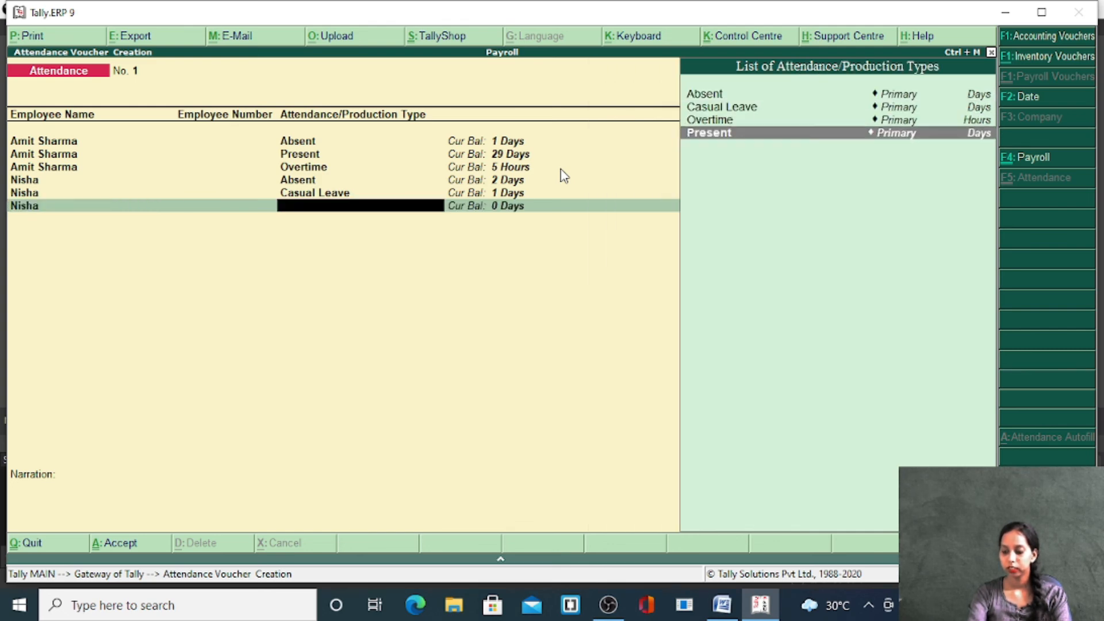
key(Return)
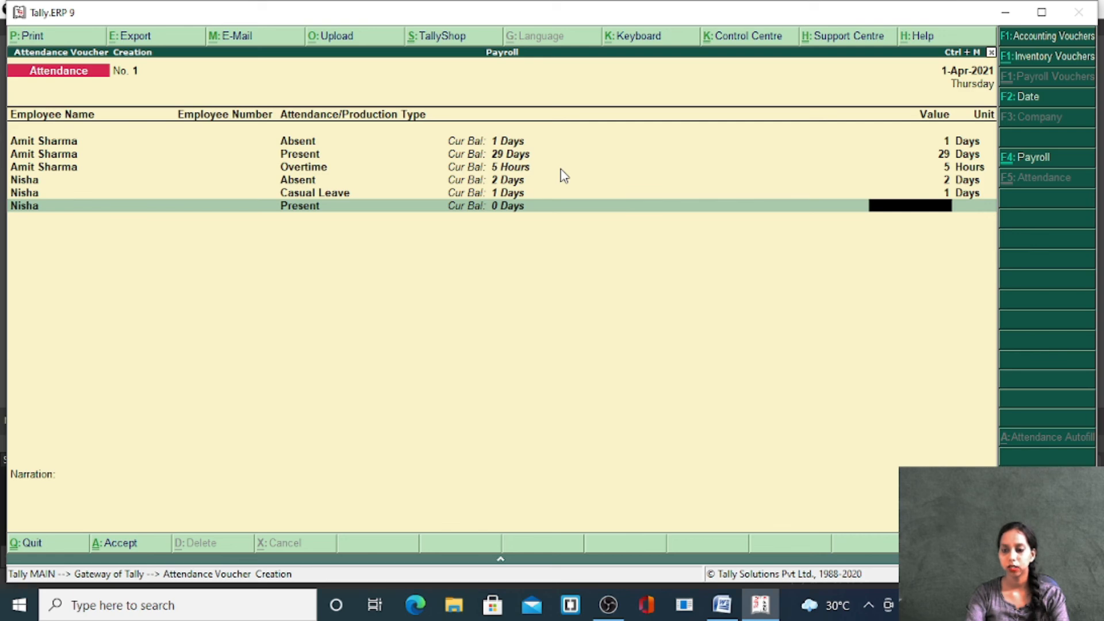
text(27)
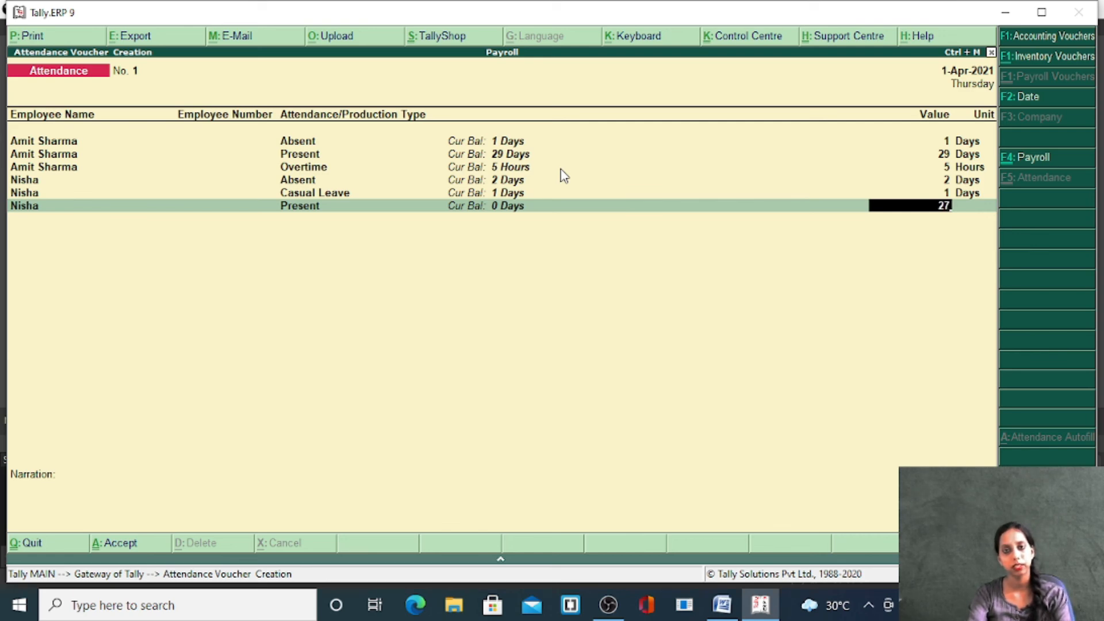
key(Return)
Record 30 days of Present for the Marketing Department employee and end the voucher's employee list.
key(Down)
key(Down)
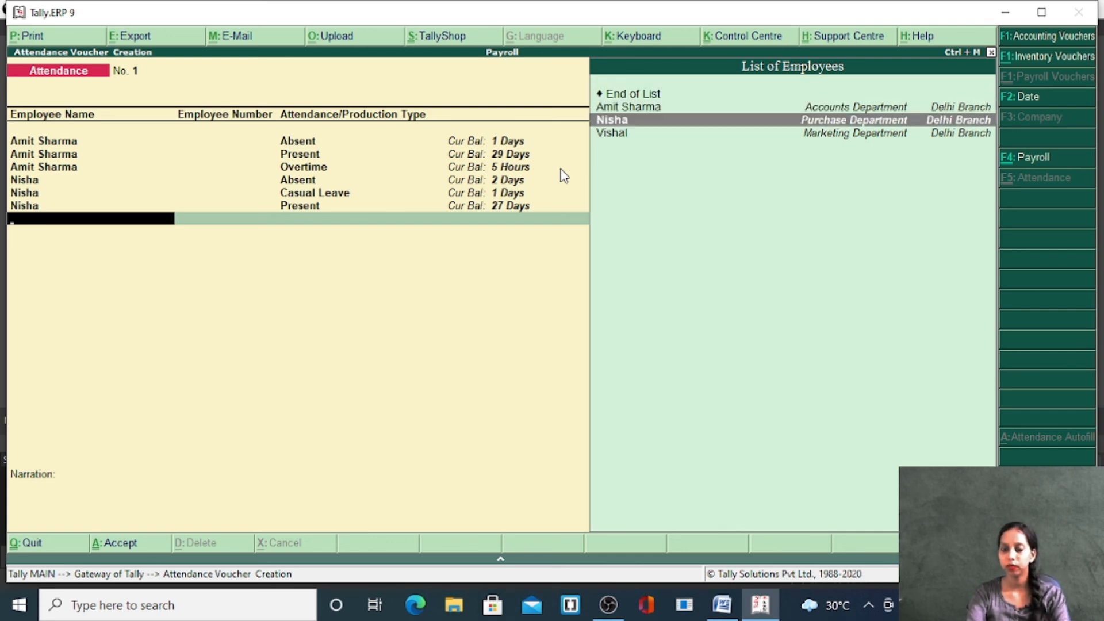
key(Down)
key(Return)
key(Down)
key(Down)
key(Down)
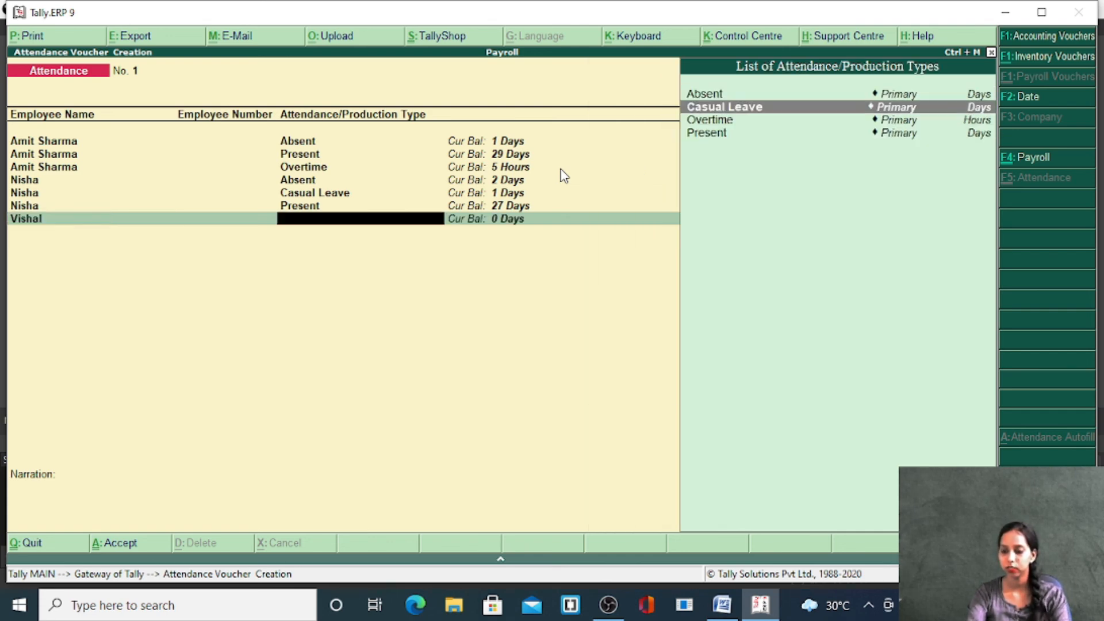
key(Return)
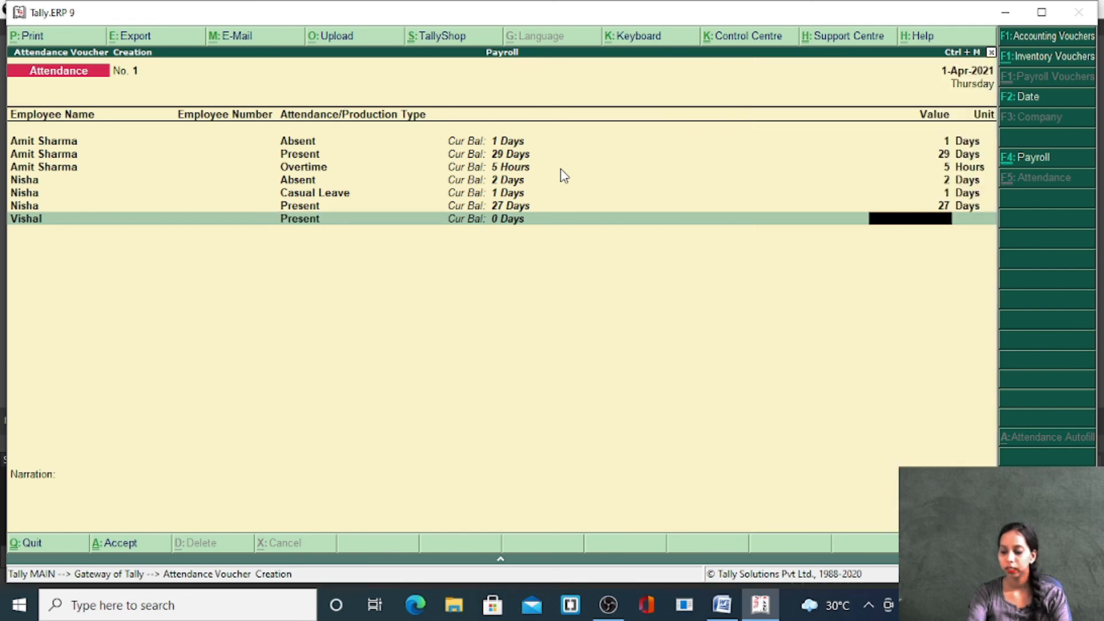
text(30)
key(Return)
key(Return)
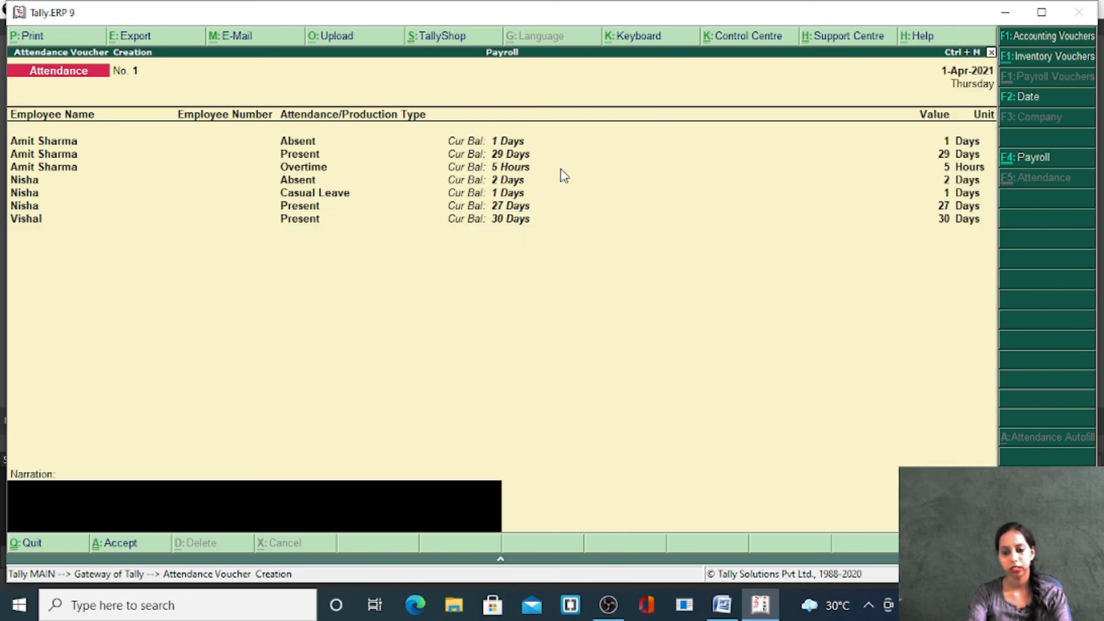
Switch to a new Payroll voucher and set its account to Cash.
key(alt+F7)
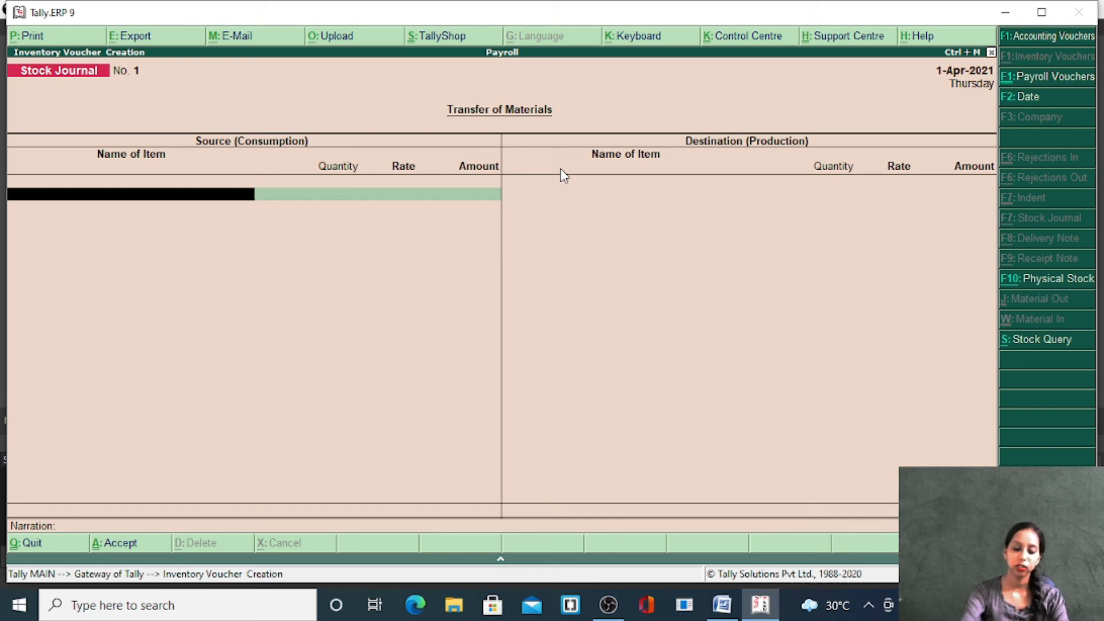
key(ctrl+F4)
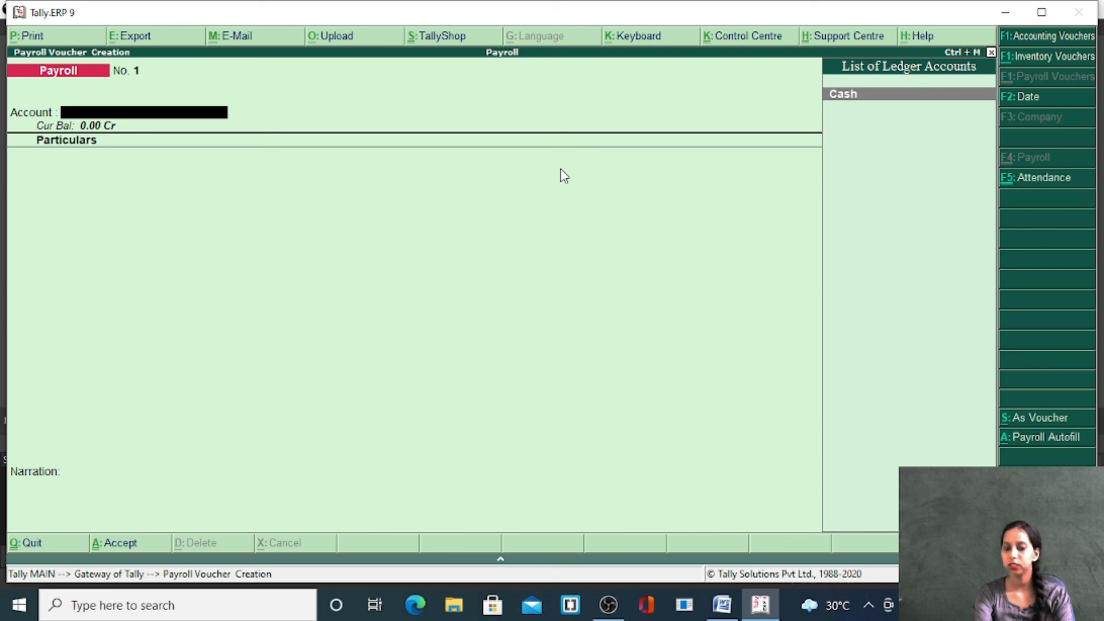
key(Return)
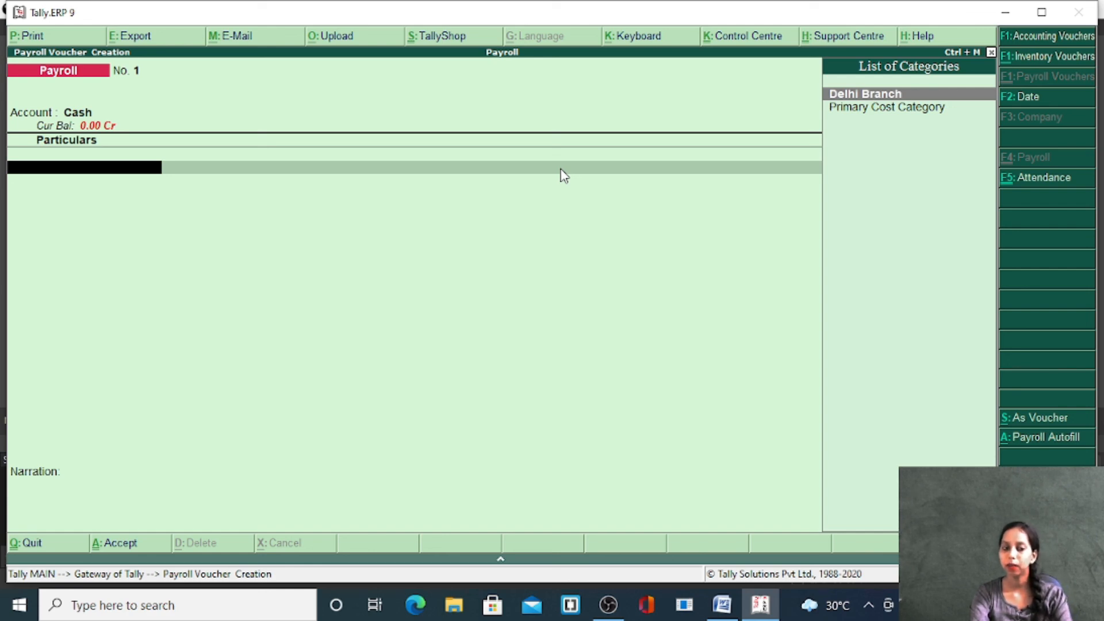
Start Payroll Autofill for Salary and set the period from 1-4-2021 to 1-5-2021.
key(alt+a)
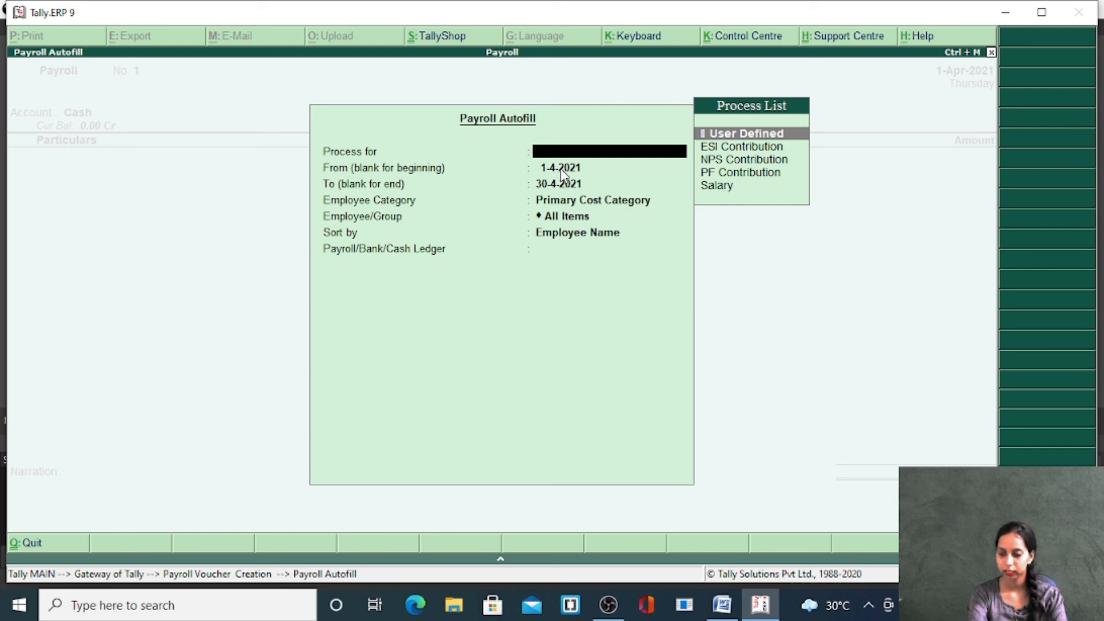
key(Down)
key(Down)
key(Down)
key(Down)
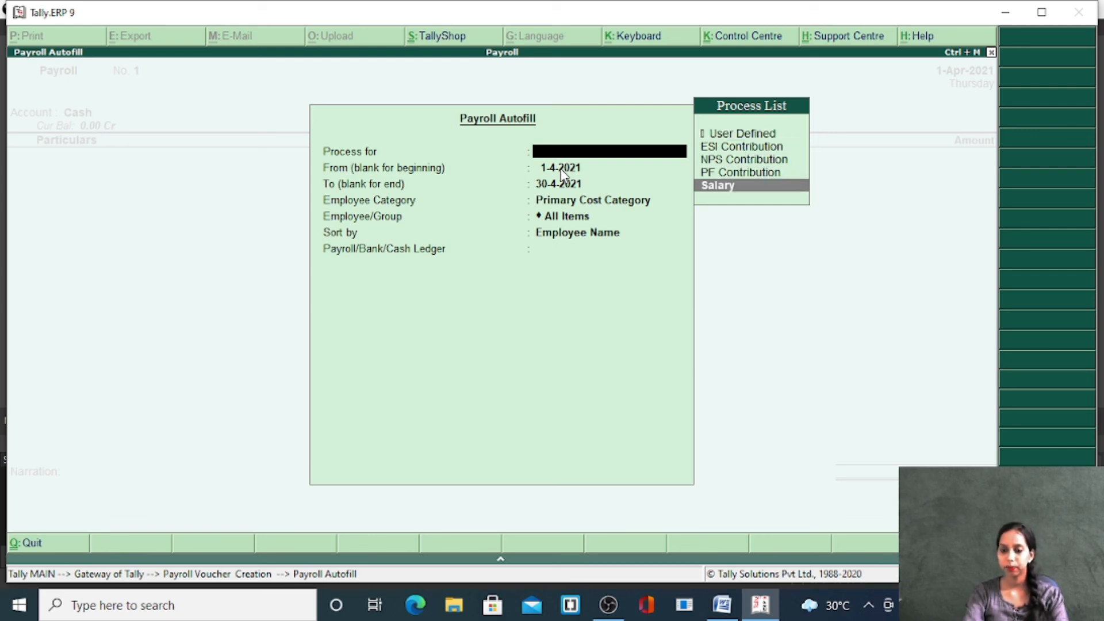
key(Return)
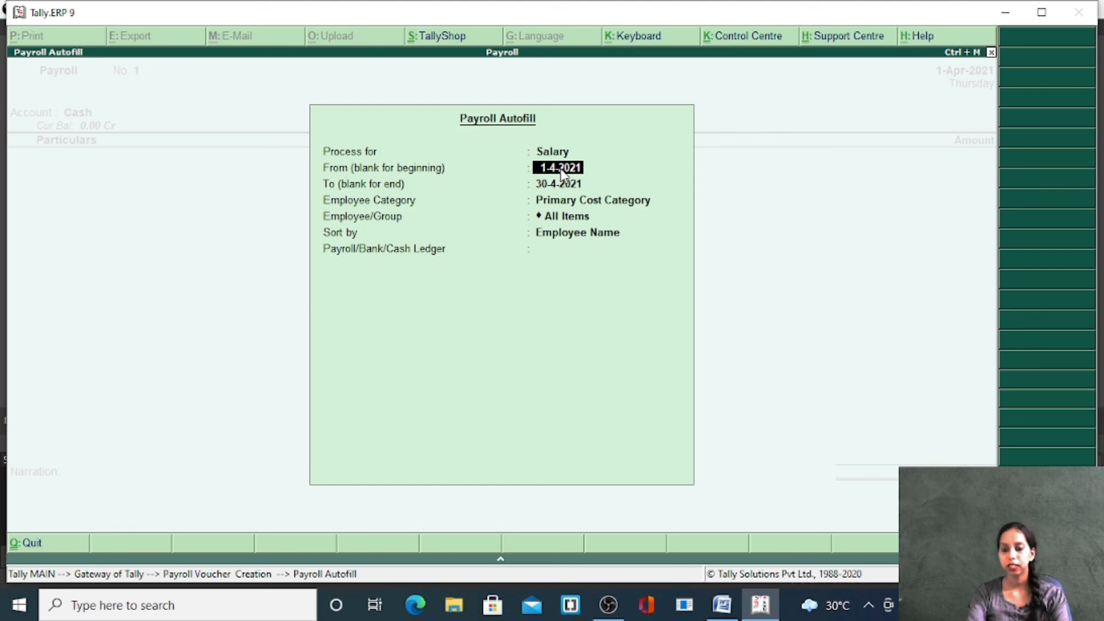
key(Return)
text(31/5)
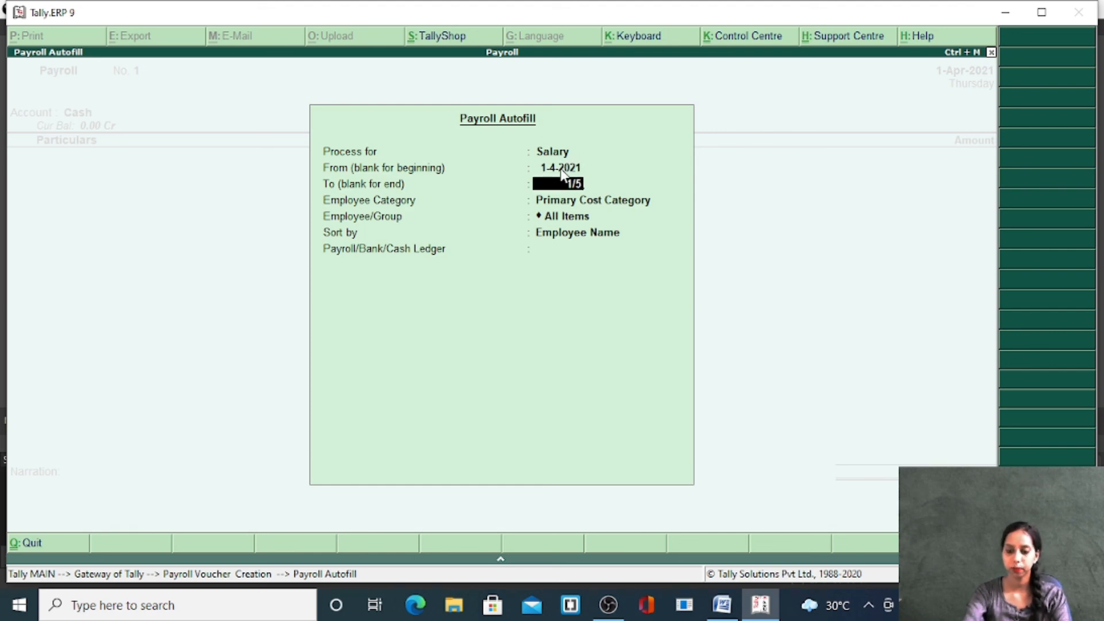
text(/21)
key(Return)
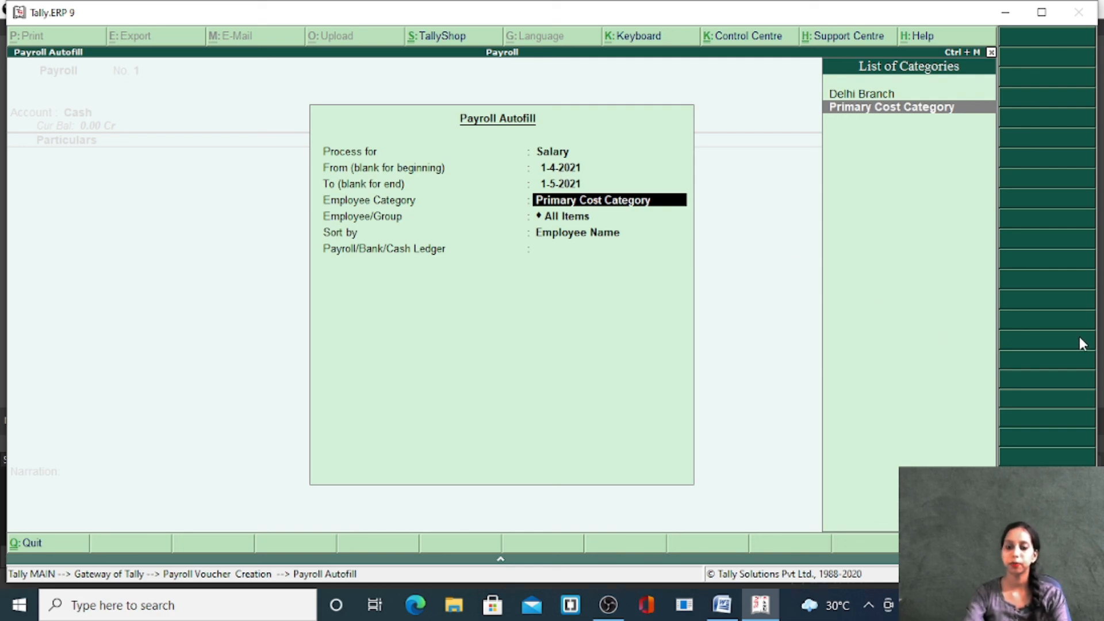
Autofill the salaries for All Items in Delhi Branch, sorted by Employee Name with the Cash ledger, and return to the Gateway of Tally.
key(Up)
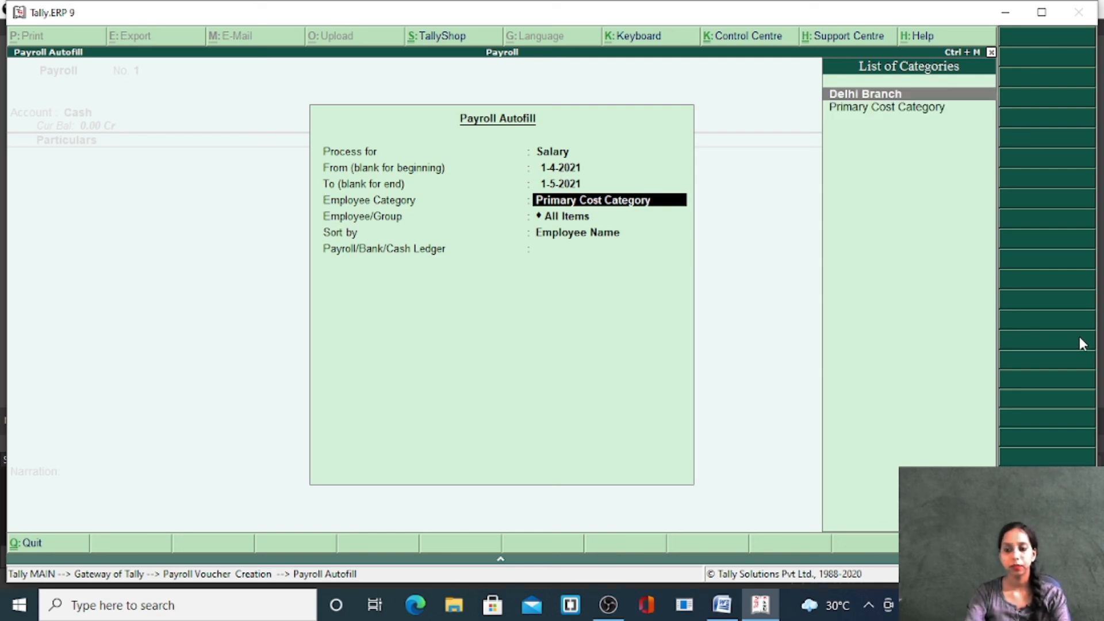
key(Return)
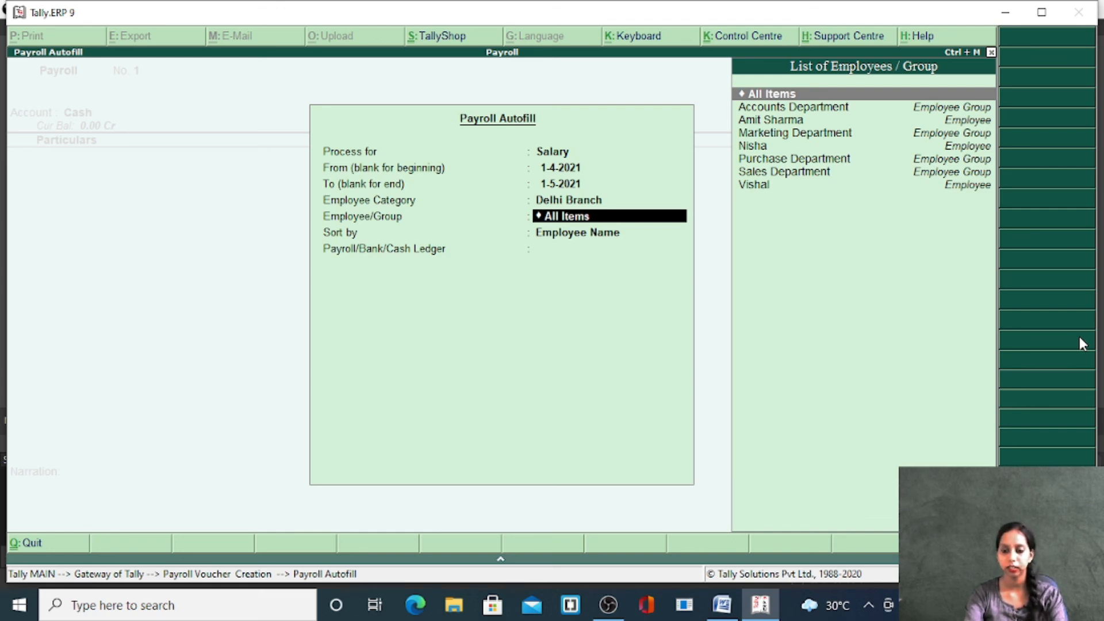
key(Return)
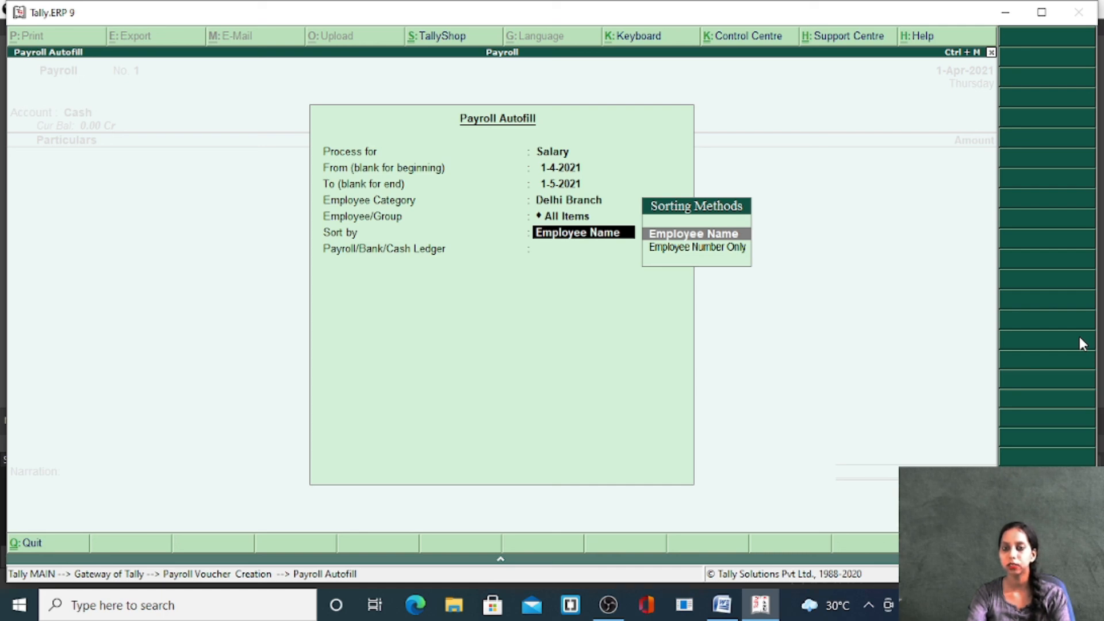
key(Return)
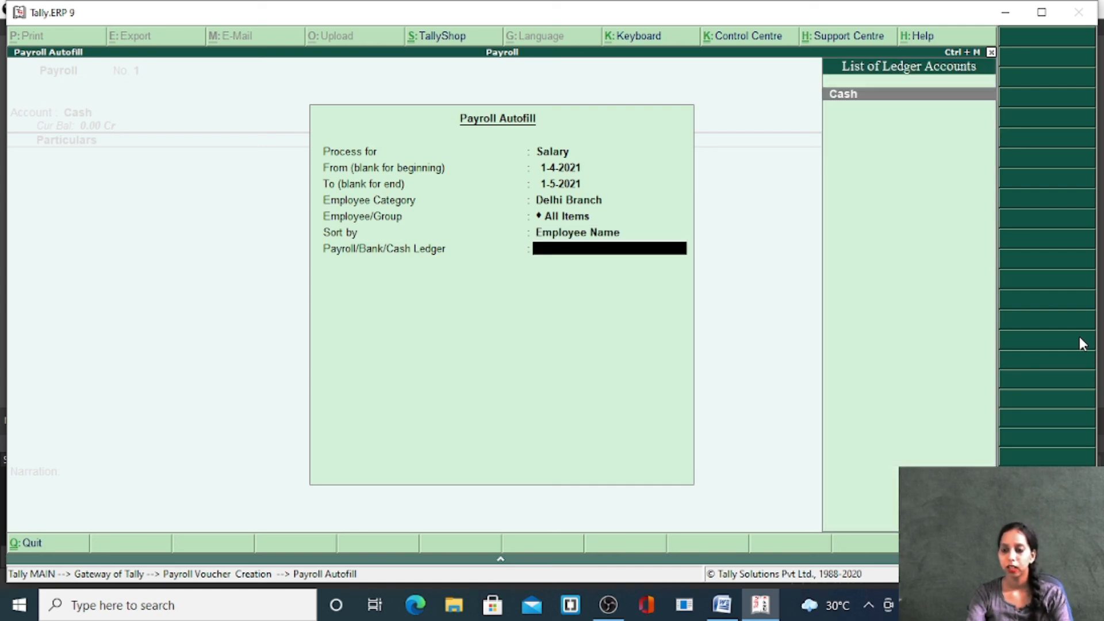
key(Return)
key(Return)
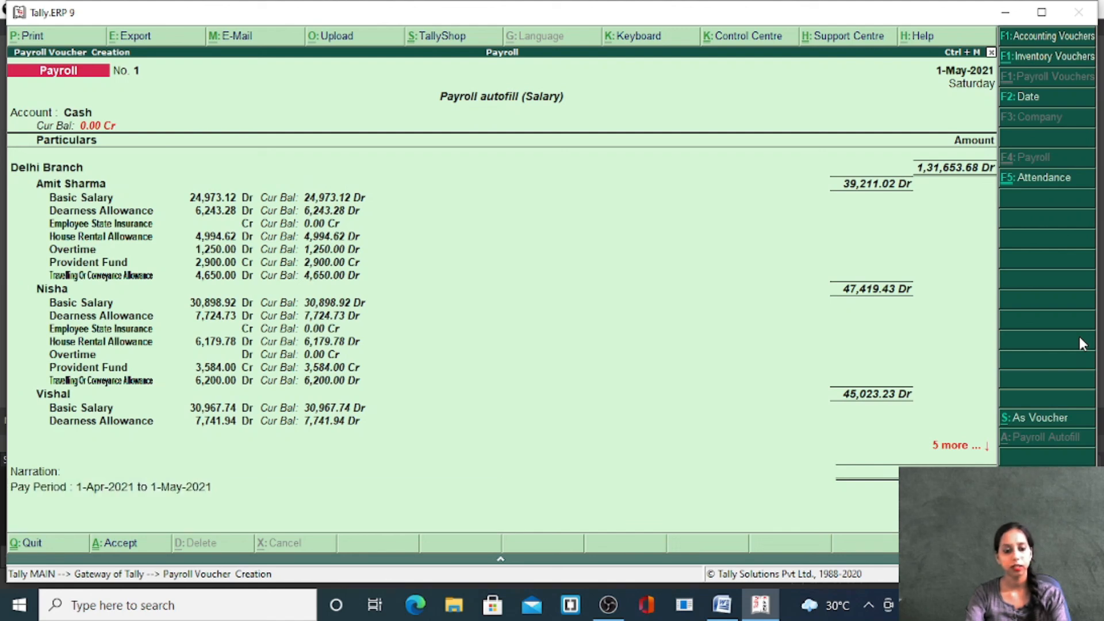
key(alt+F7)
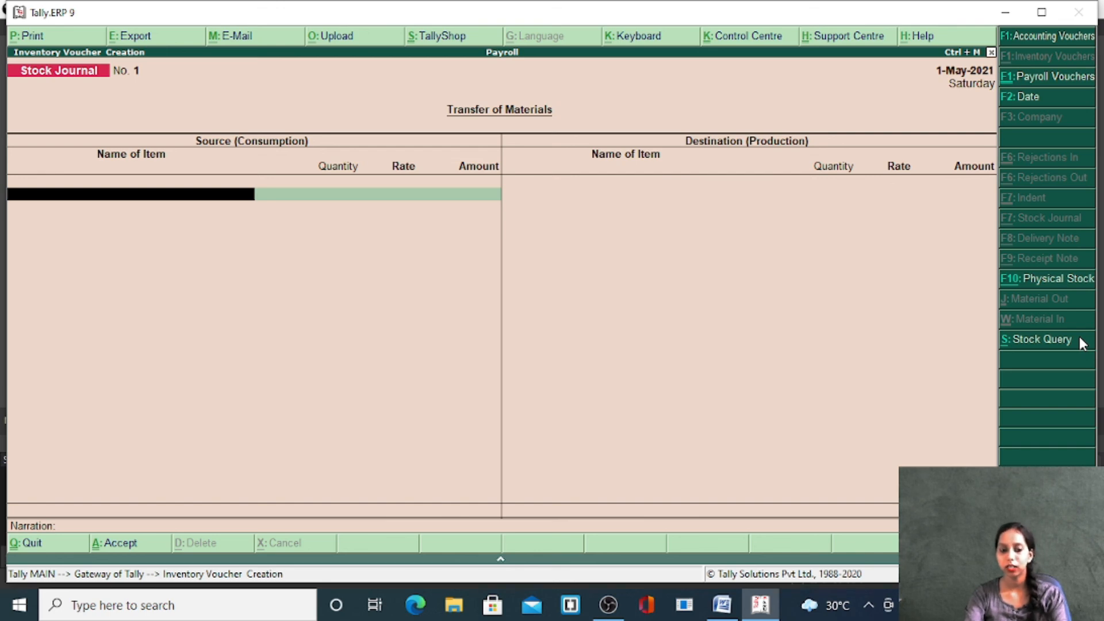
key(Escape)
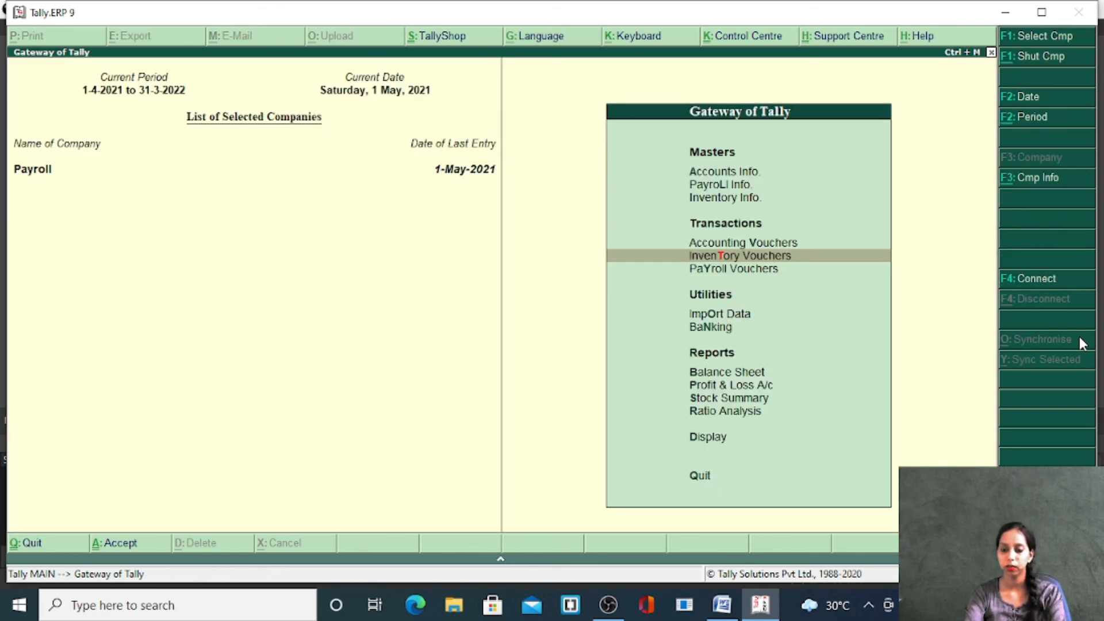
Open the Display reports from the Gateway of Tally.
key(Down)
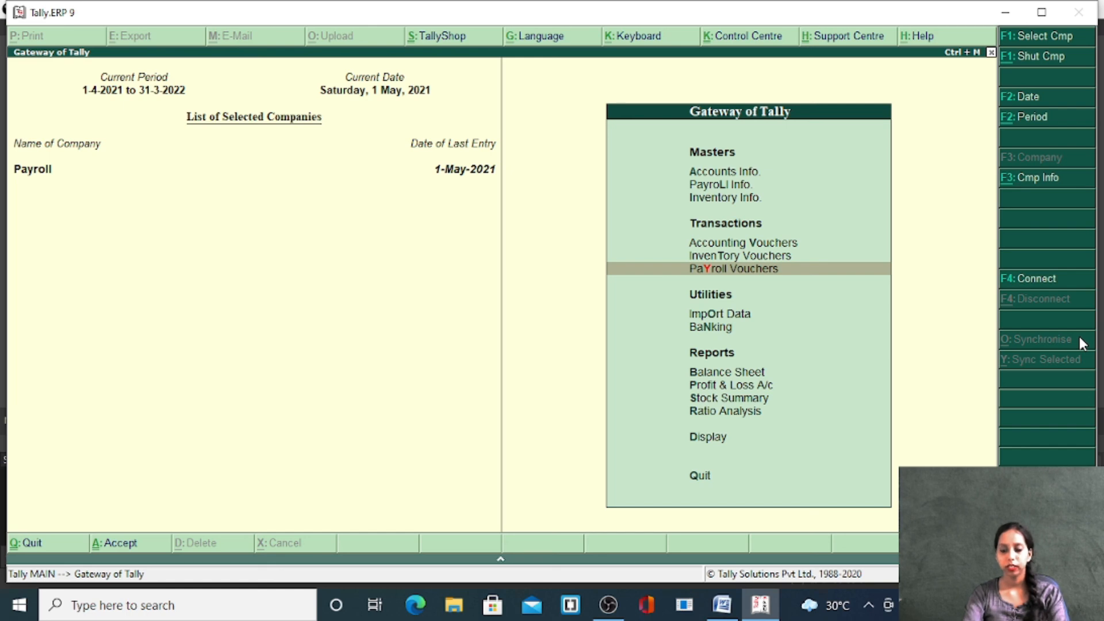
key(Down)
key(Down)
key(Down)
key(Down)
key(Down)
key(Down)
key(Down)
key(Down)
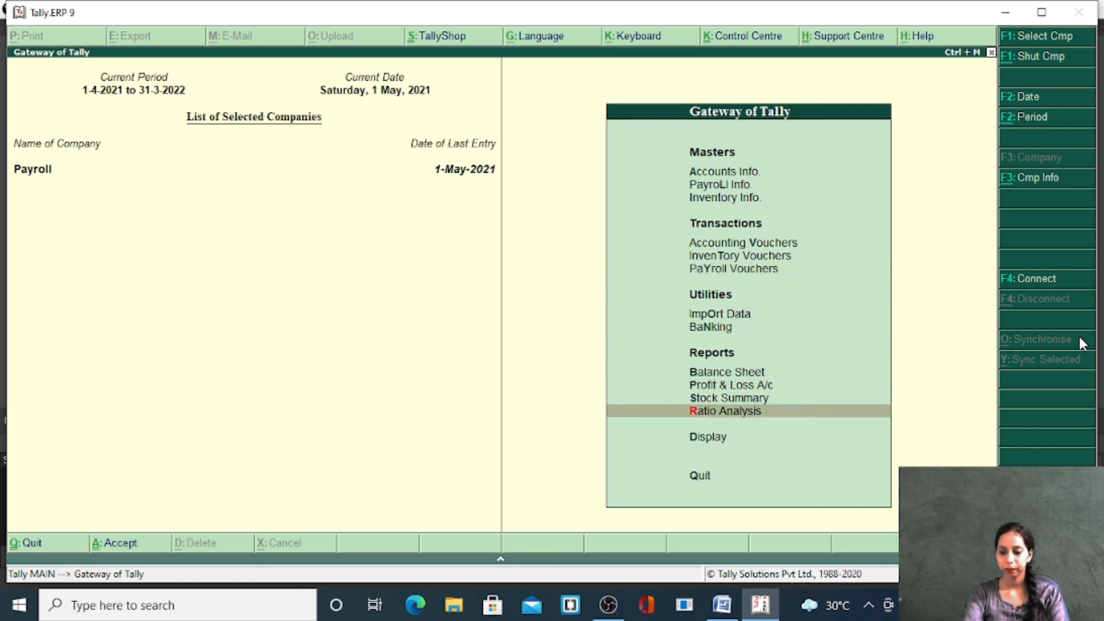
key(Up)
key(Return)
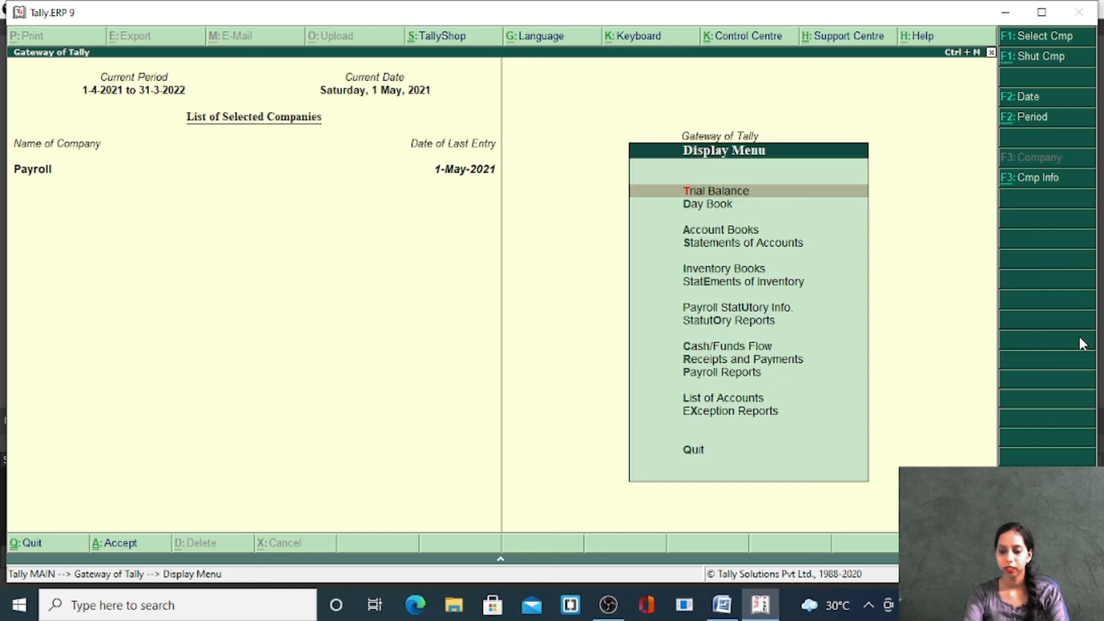
Open the Statements of Payroll list within the Payroll Reports.
key(Down)
key(Down)
key(Down)
key(Down)
key(Down)
key(Down)
key(Down)
key(Down)
key(Down)
key(Down)
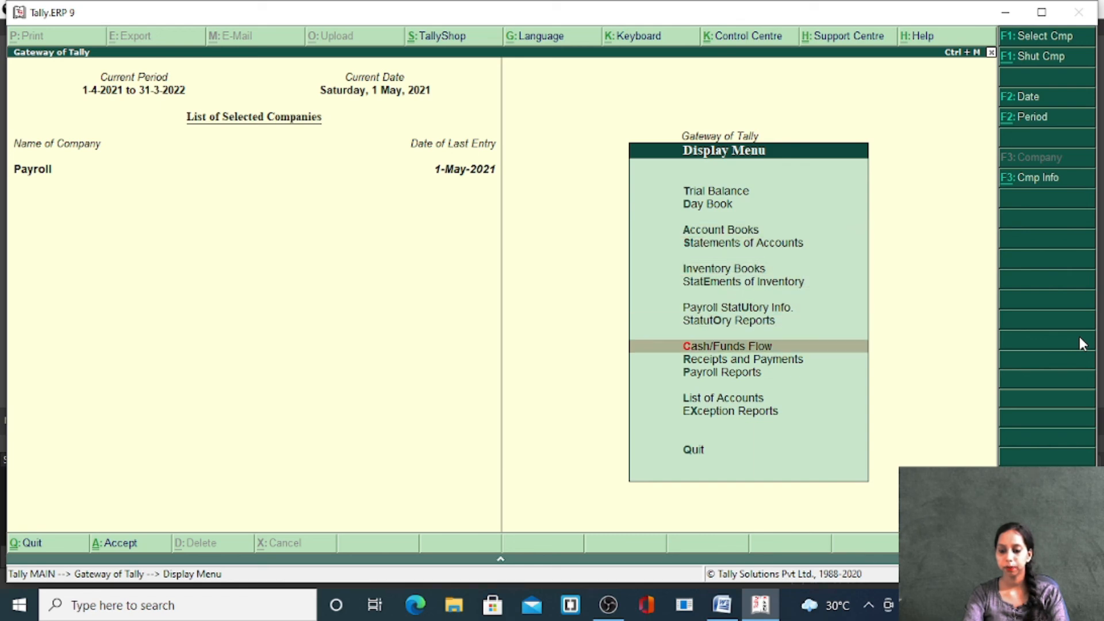
key(Return)
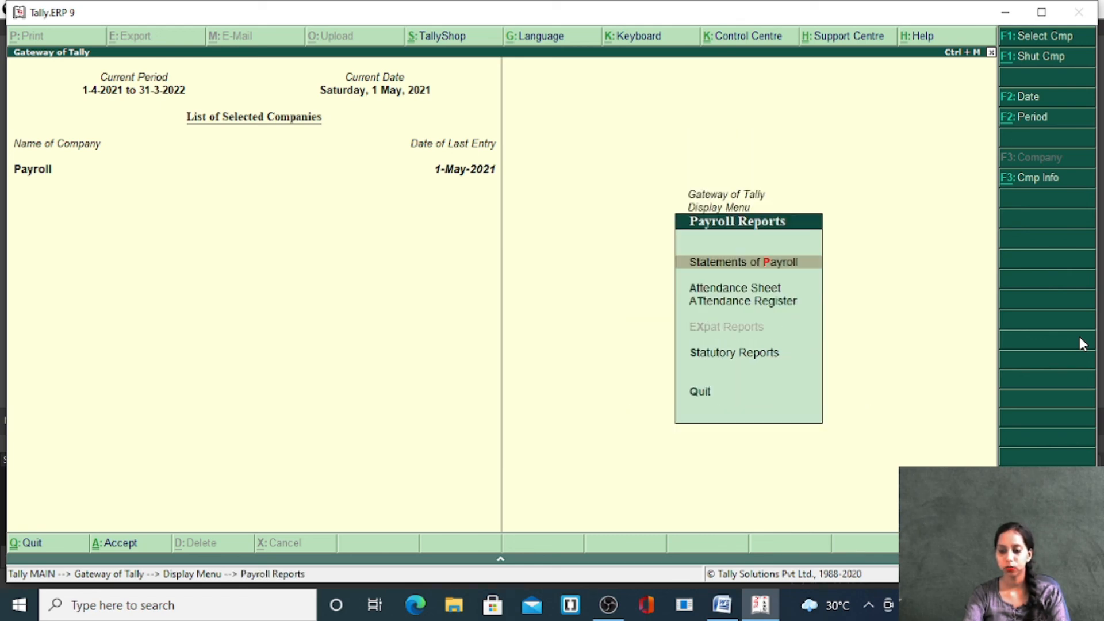
key(Return)
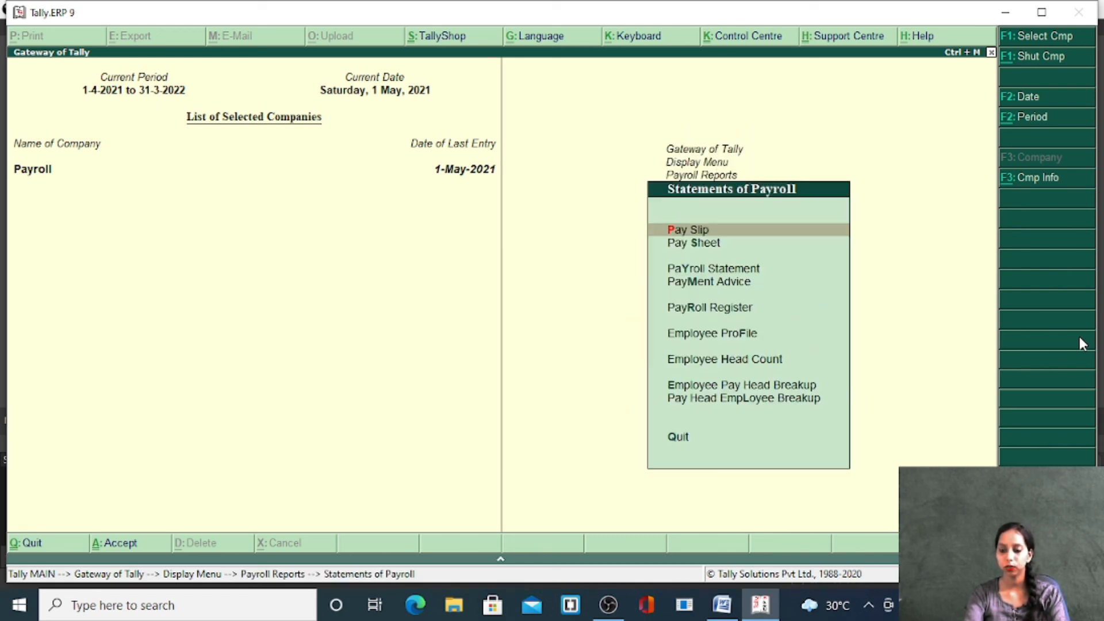
Open the Single Pay Slip for the Accounts Department employee of the Delhi Branch.
key(Return)
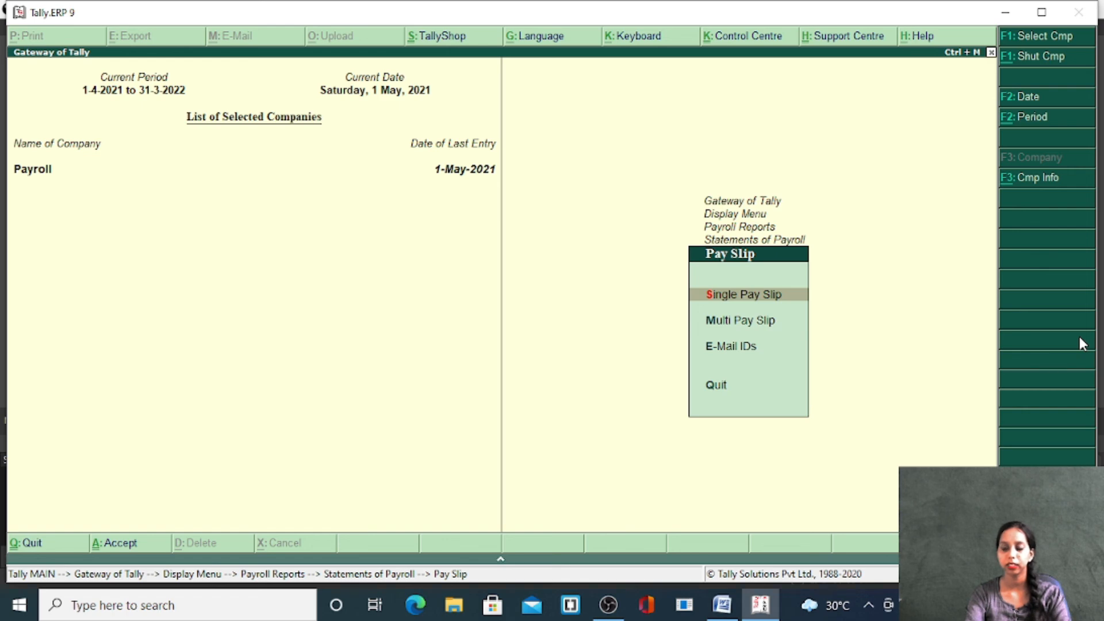
key(Return)
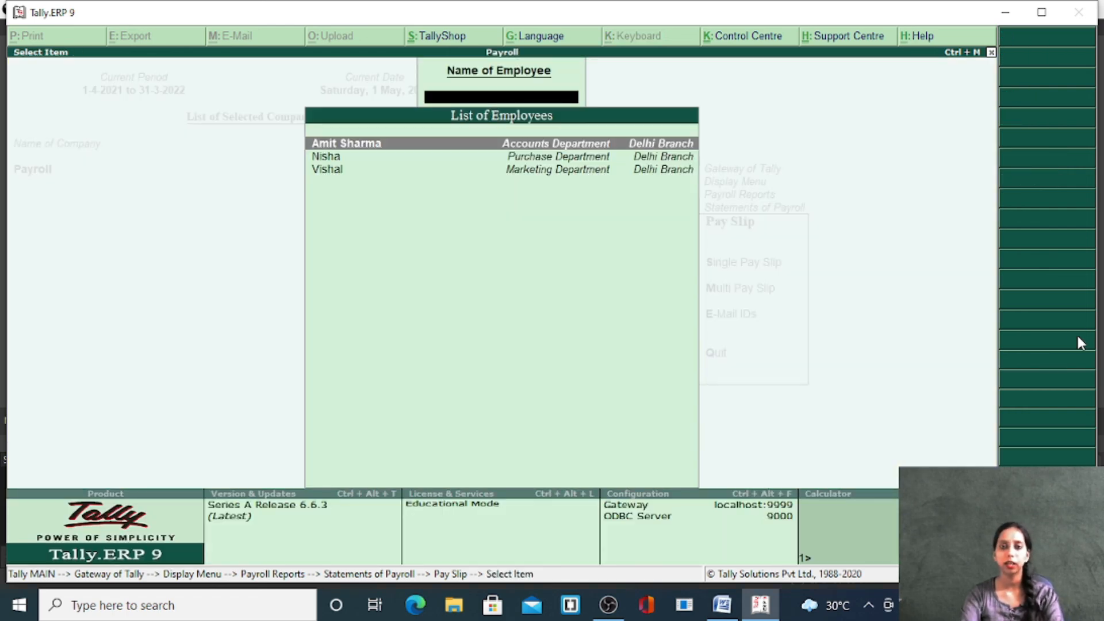
key(Return)
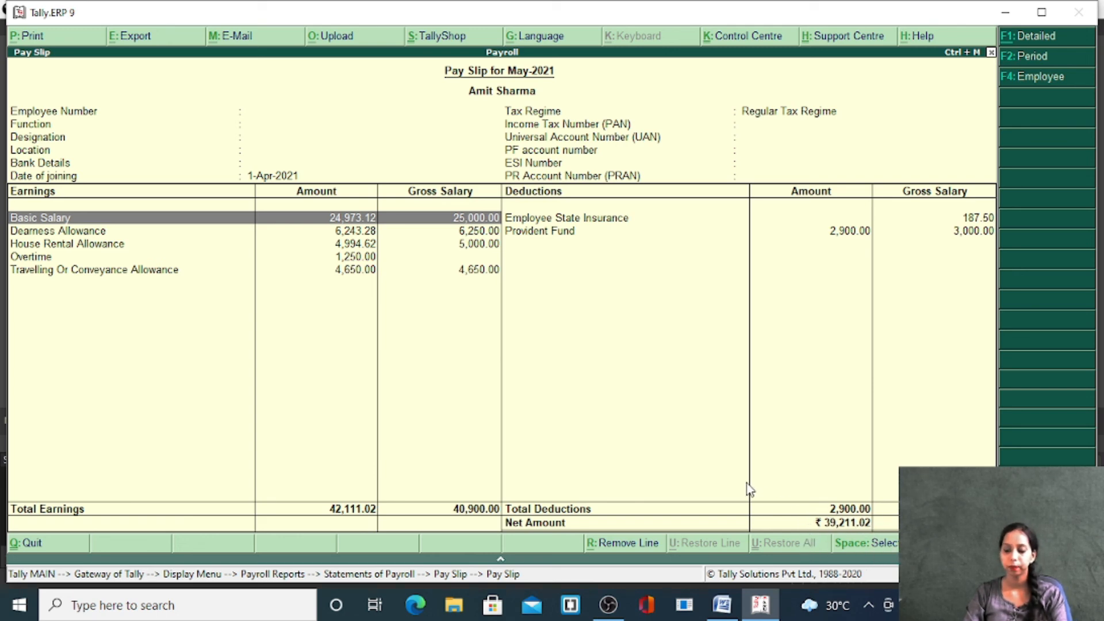
Expand the Basic Salary line of the pay slip to its voucher details, and return to the Payroll Reports.
key(shift+Return)
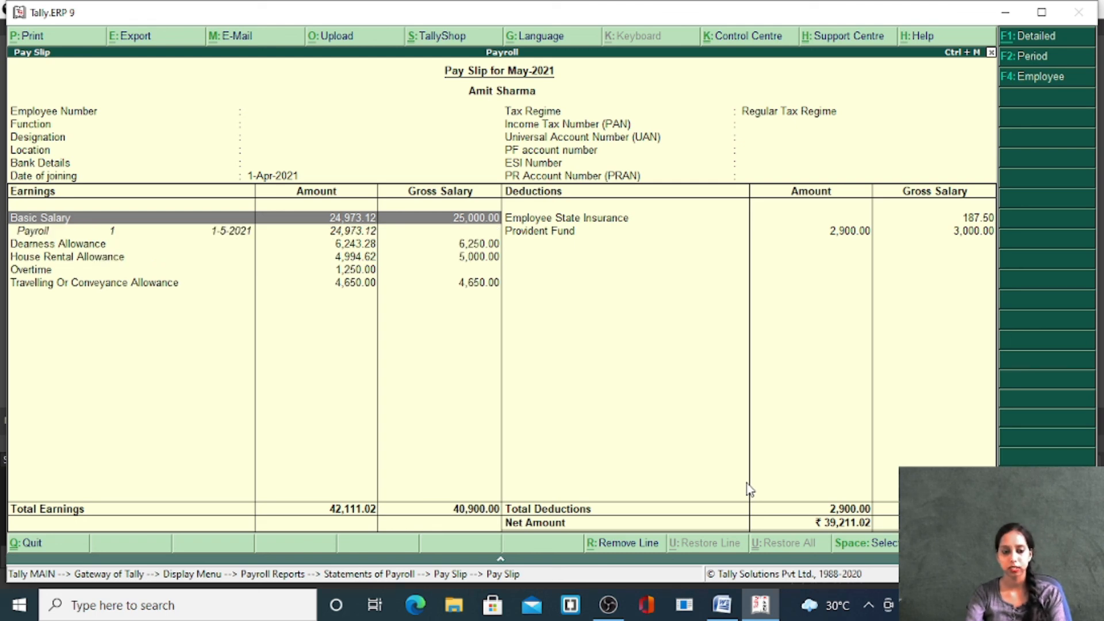
key(Escape)
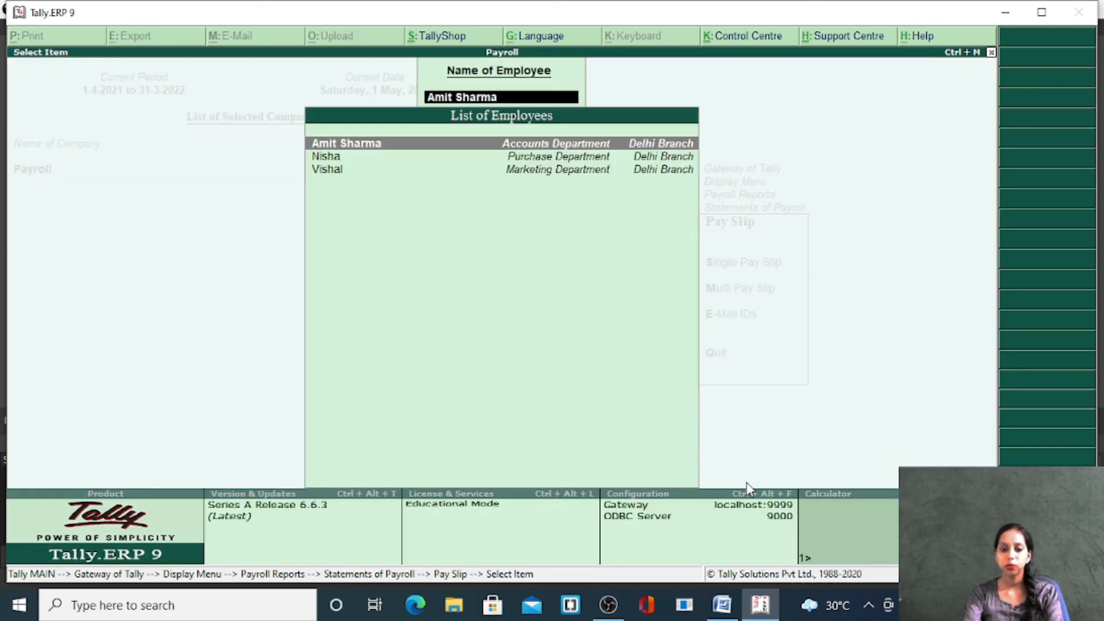
key(Escape)
key(Escape)
key(Escape)
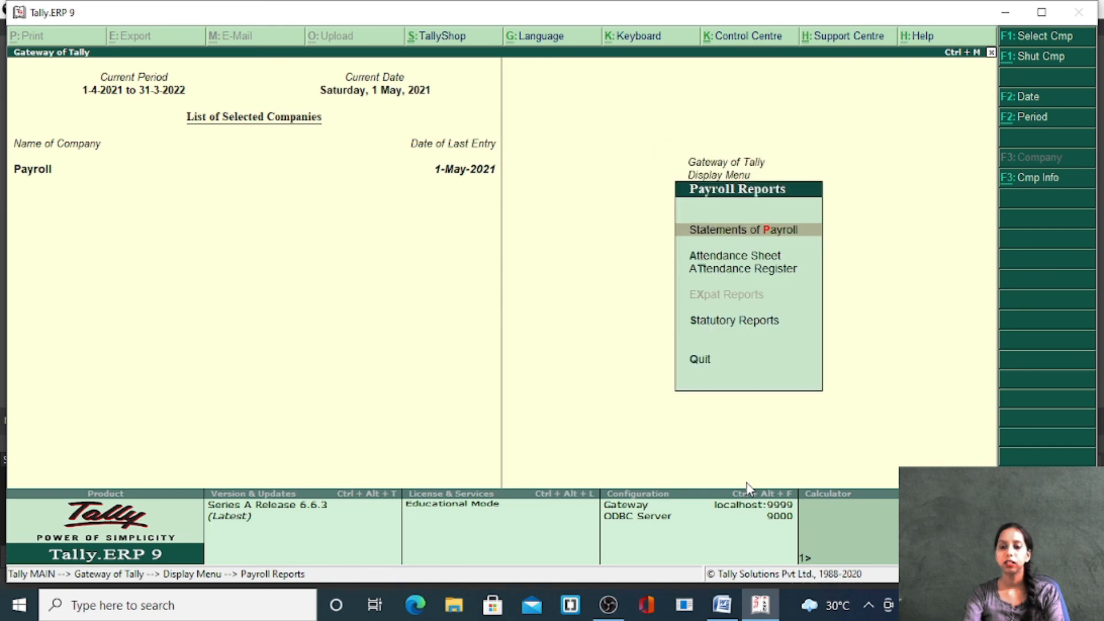